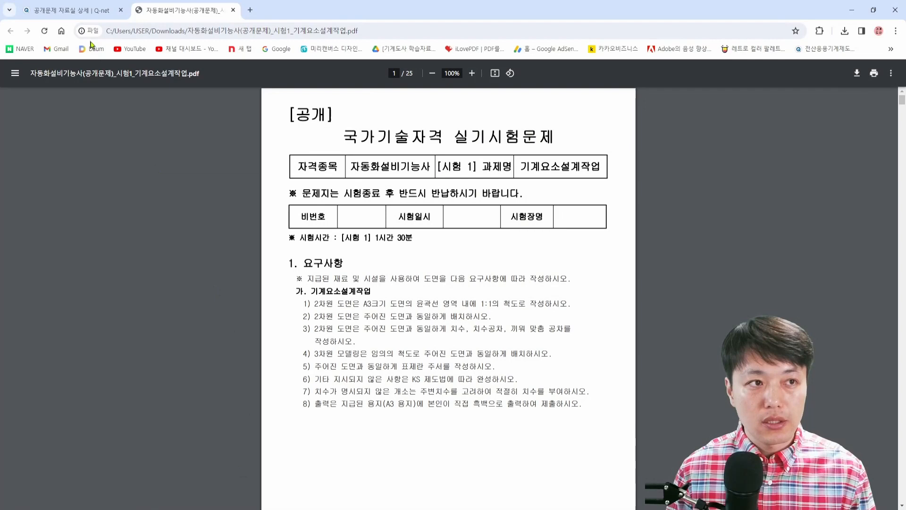
- Review the Q-Net public exam page and the 기계요소설계작업 PDF through its requirements and the part drawings on pages 6 and 7
left_click(84, 14)
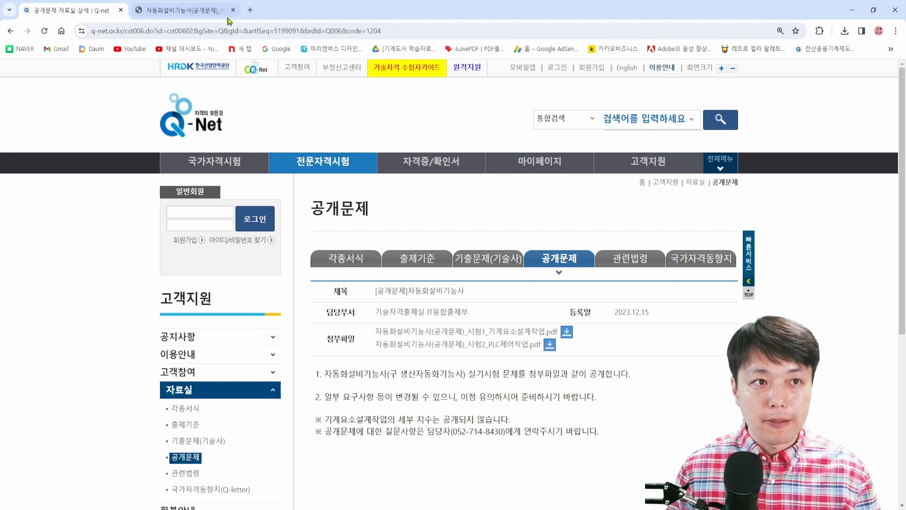
left_click(215, 18)
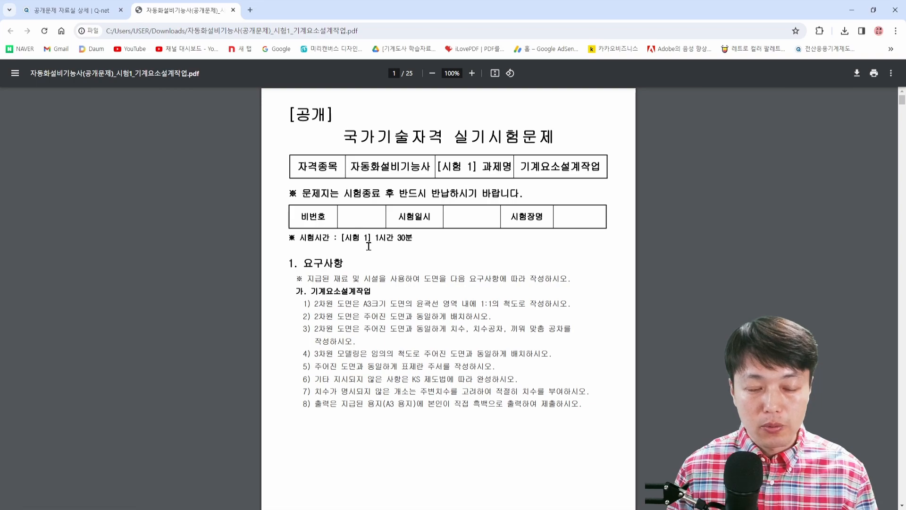
scroll(369, 248, "down", 20)
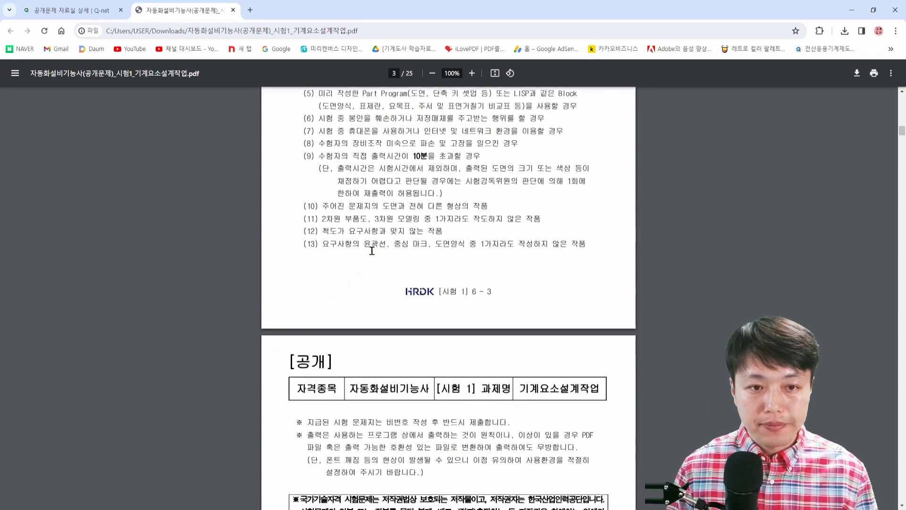
scroll(372, 251, "down", 20)
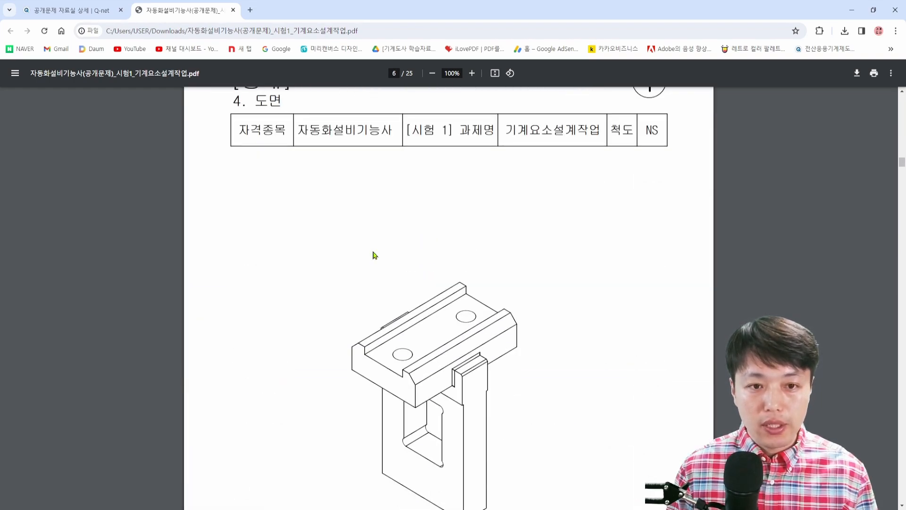
scroll(373, 256, "down", 3)
scroll(380, 255, "up", 1)
scroll(425, 277, "down", 1)
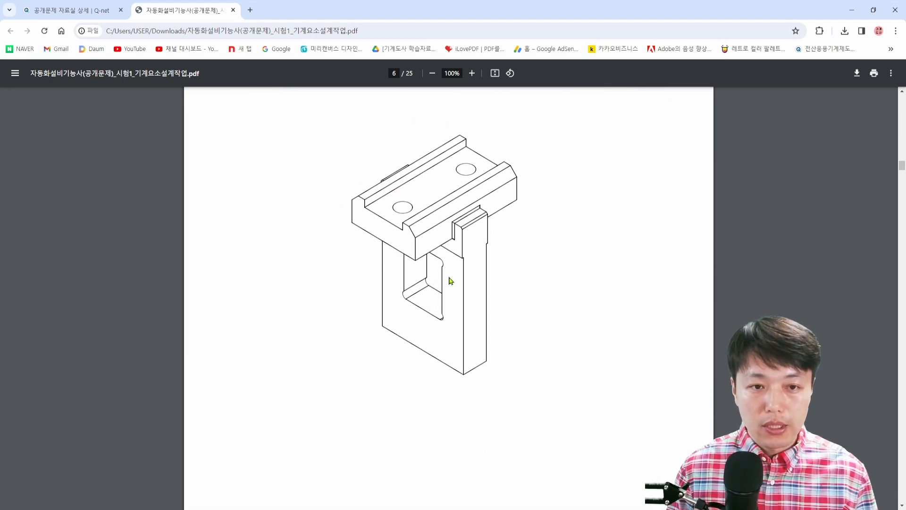
scroll(381, 275, "down", 15)
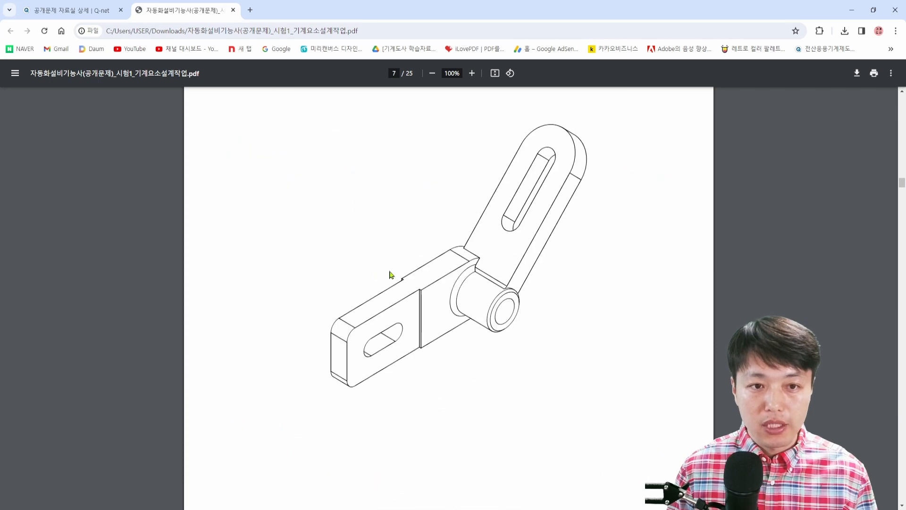
scroll(401, 273, "down", 15)
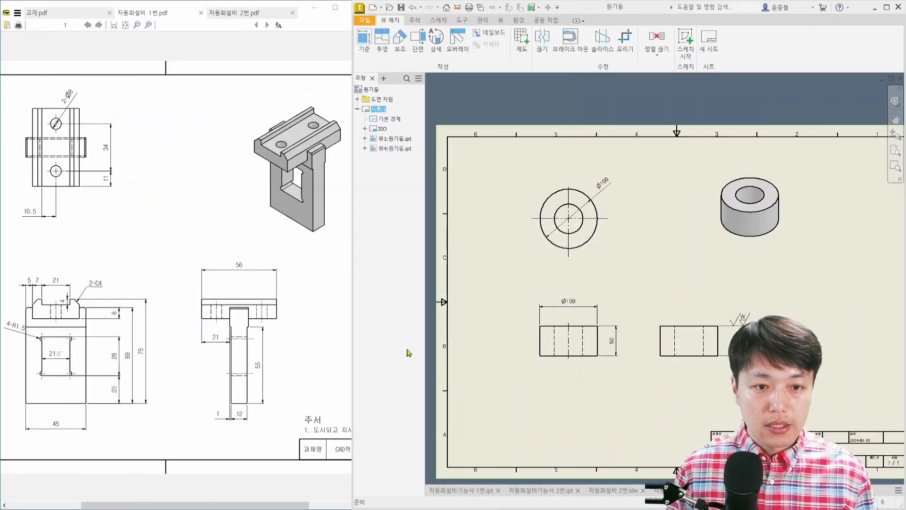
- Switch to the PDF viewer and Inventor to examine the 자동화설비 2번 and 1번 drawings and the hollow cylinder example drawing
left_click(239, 14)
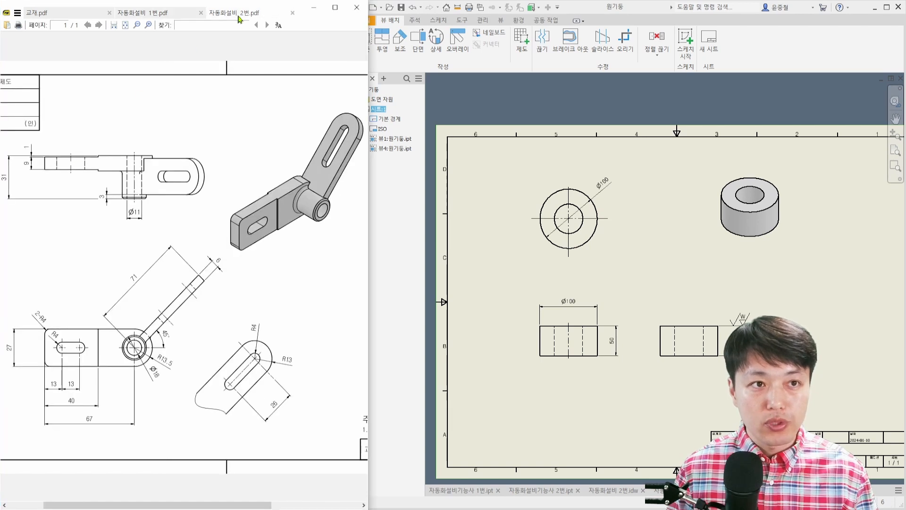
left_click(236, 15)
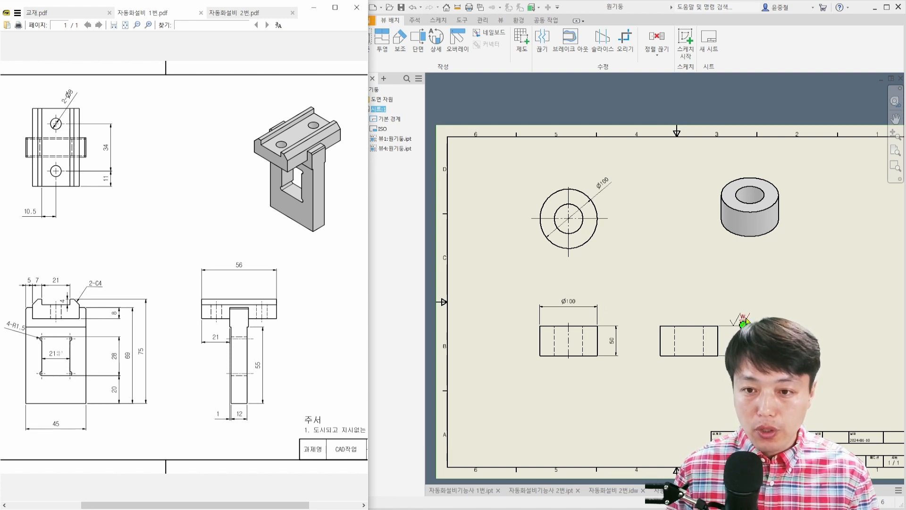
scroll(745, 323, "up", 6)
scroll(745, 323, "down", 5)
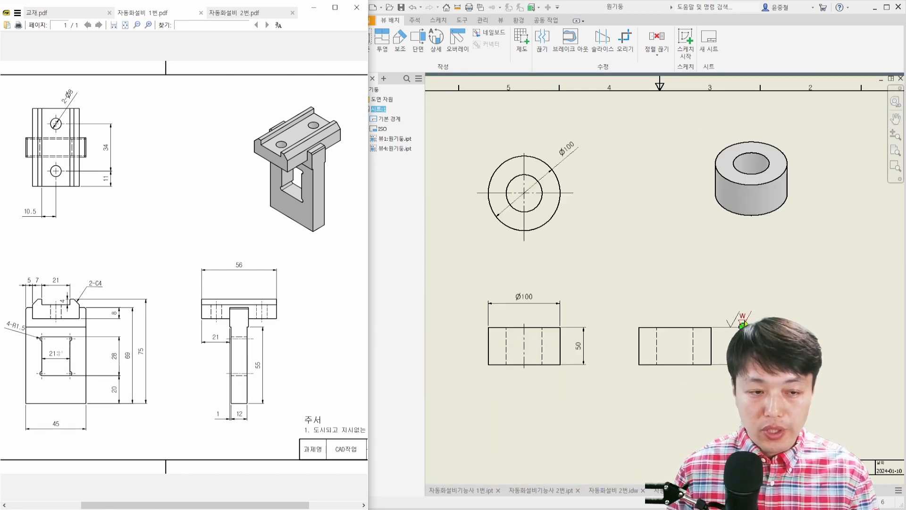
left_click(566, 288)
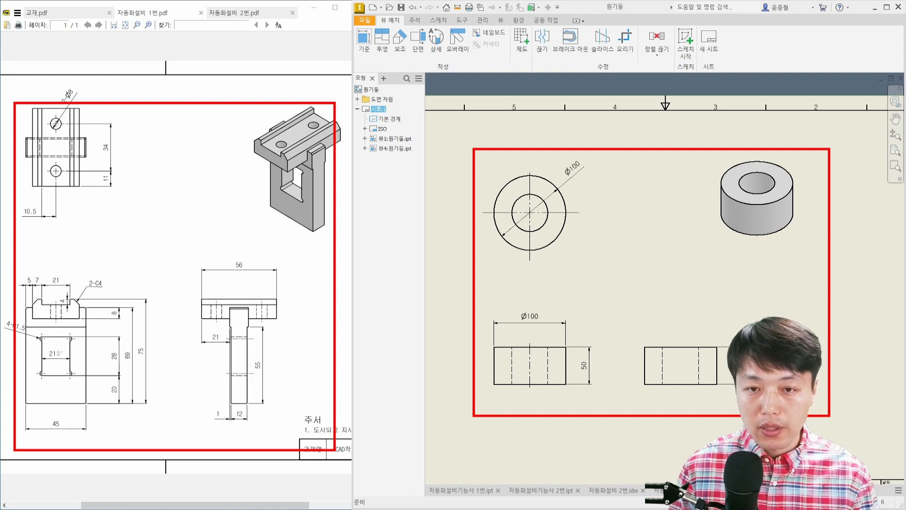
- Examine the finished 자동화설비기능사 1번 part model and the view layout on its drawing sheet
left_click(476, 490)
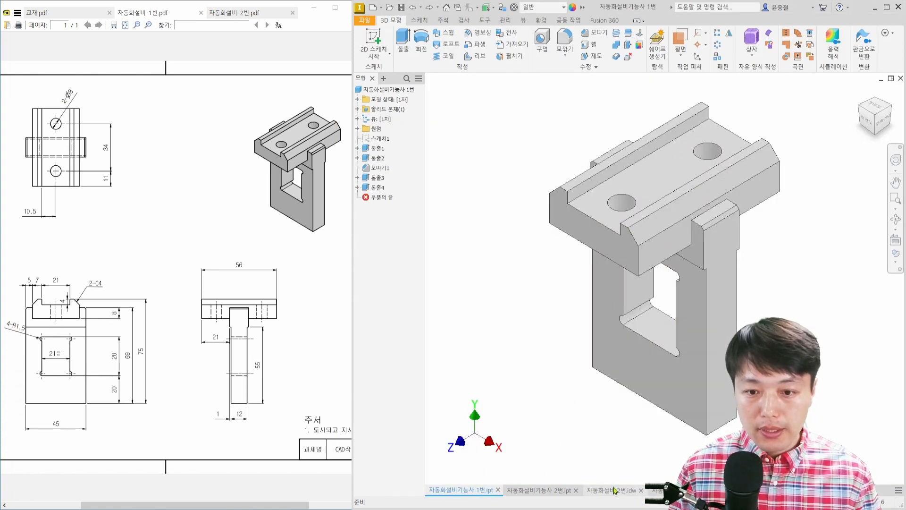
left_click(678, 490)
scroll(574, 258, "down", 3)
middle_click_drag(574, 259, 584, 297)
scroll(584, 297, "down", 3)
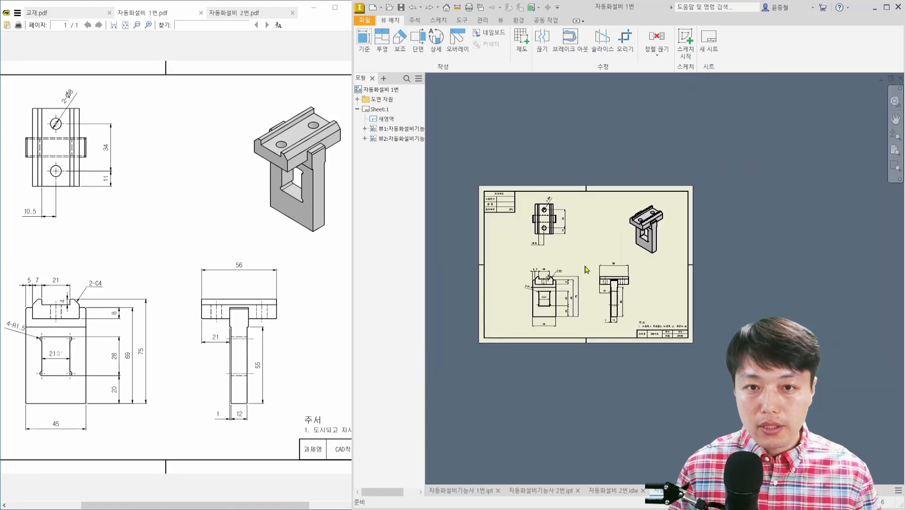
scroll(585, 262, "up", 4)
mouse_move(585, 258)
middle_mouse_down()
mouse_move(634, 258)
mouse_move(605, 270)
middle_mouse_up()
scroll(600, 265, "down", 3)
scroll(598, 259, "up", 4)
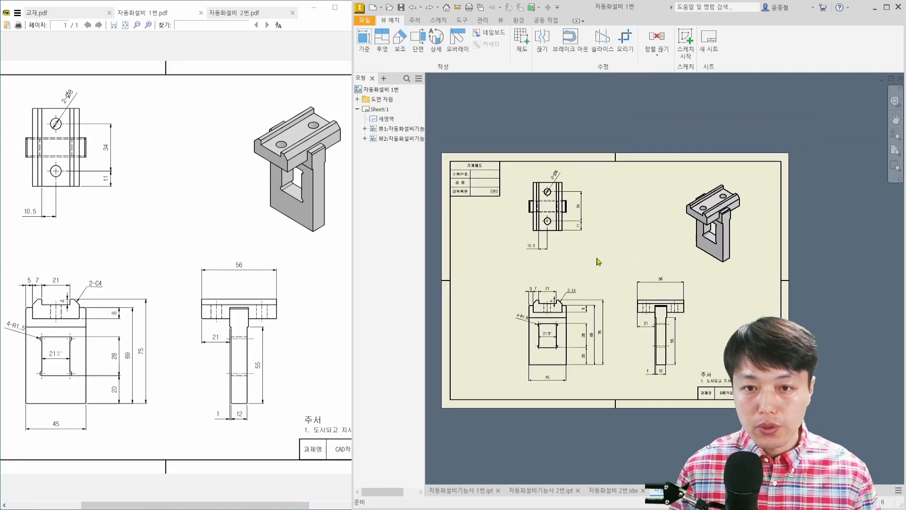
scroll(598, 261, "down", 2)
scroll(588, 242, "up", 2)
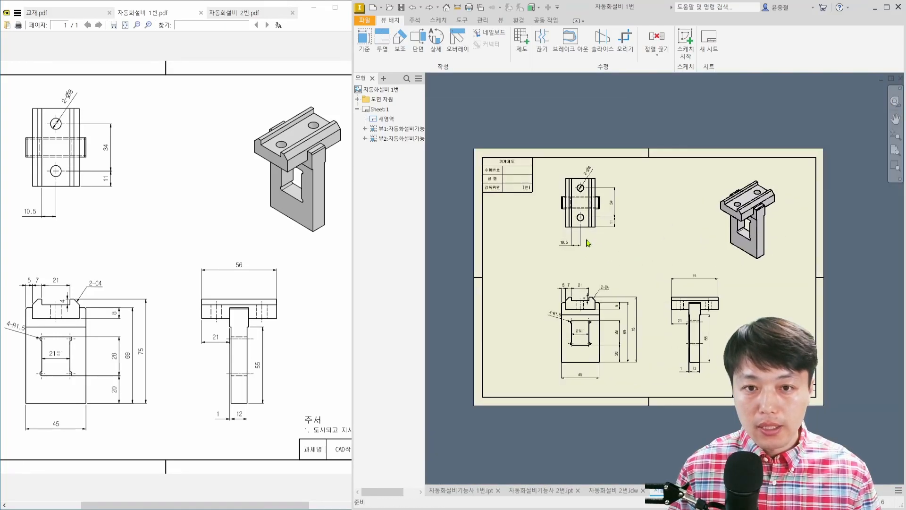
scroll(585, 248, "down", 1)
scroll(585, 227, "up", 2)
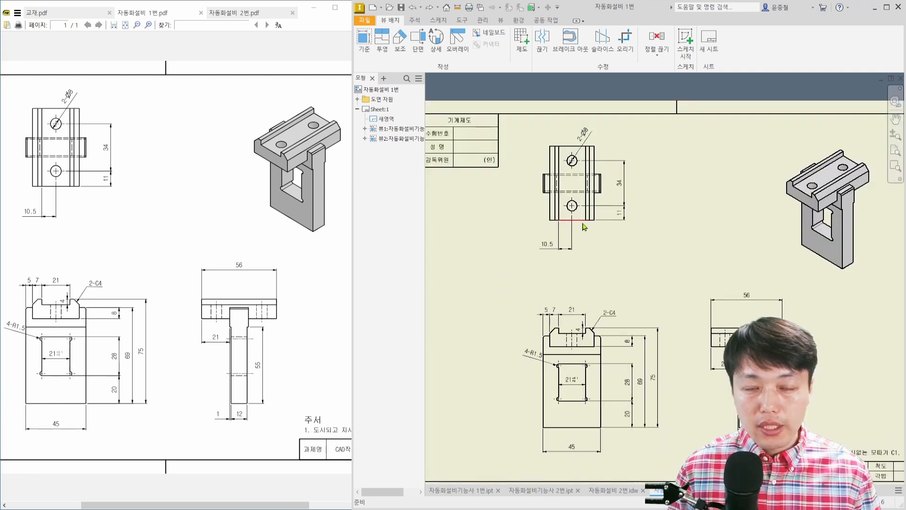
- Create a new part file from the Standard.ipt template
left_click(373, 8)
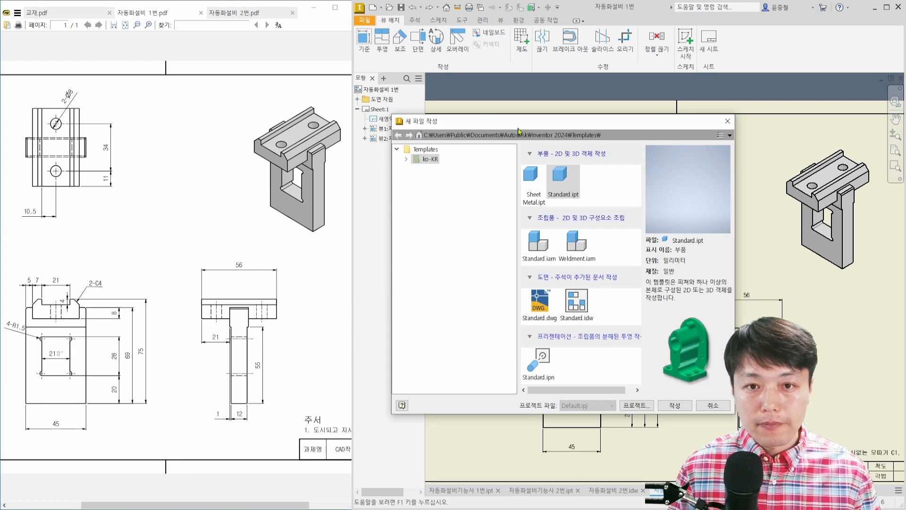
left_click_drag(543, 162, 600, 212)
left_click_drag(679, 349, 674, 406, "ctrl+shift")
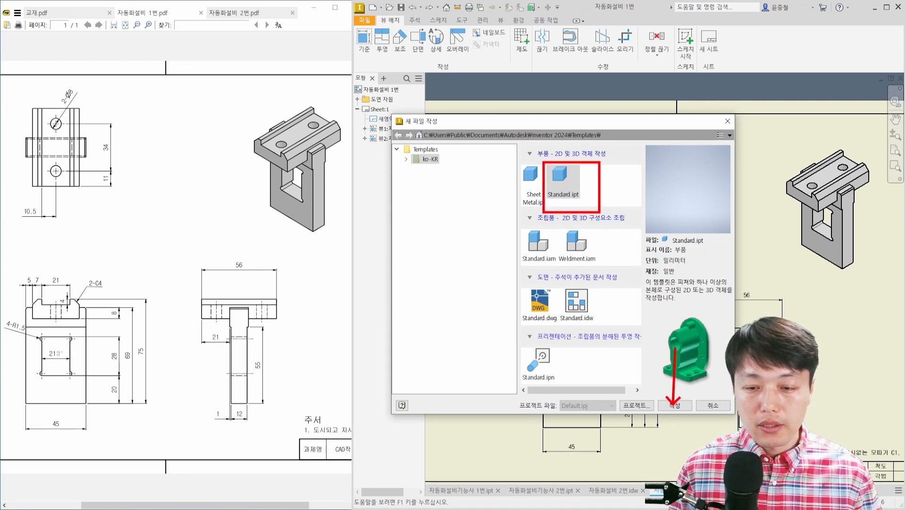
key("Escape")
left_click(674, 407)
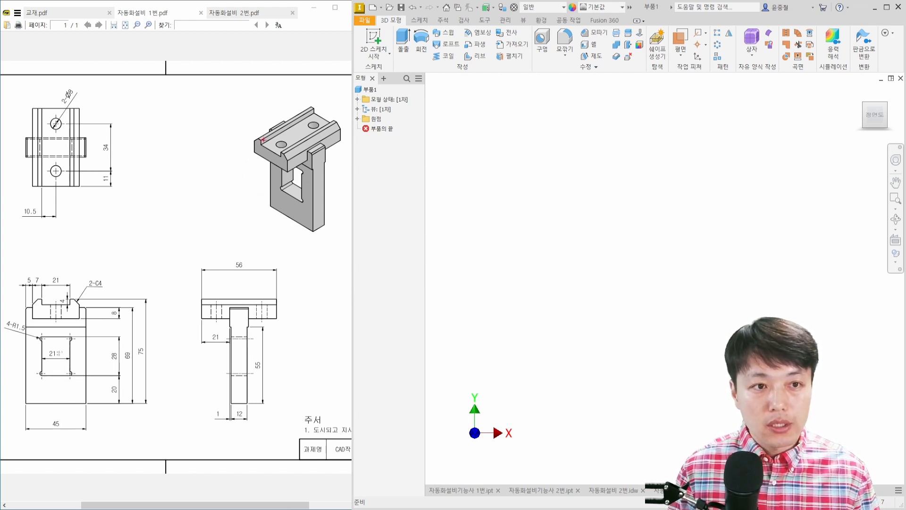
mouse_move(264, 139)
left_mouse_down()
mouse_move(211, 105)
mouse_move(187, 118)
left_mouse_up()
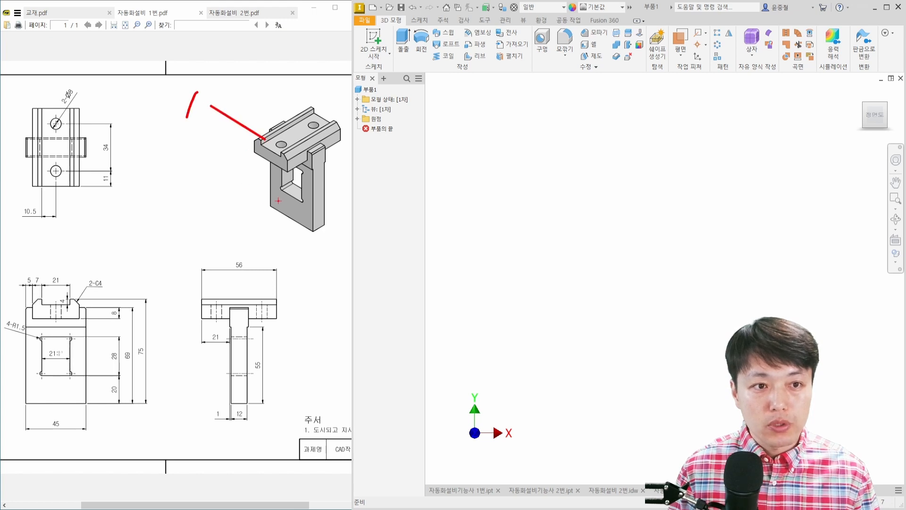
mouse_move(282, 202)
left_mouse_down()
mouse_move(202, 236)
mouse_move(212, 240)
left_mouse_up()
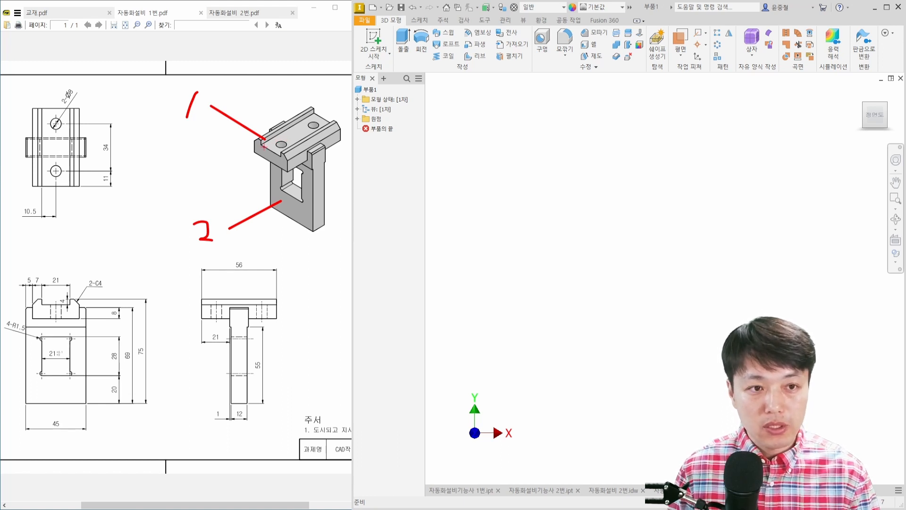
key("e")
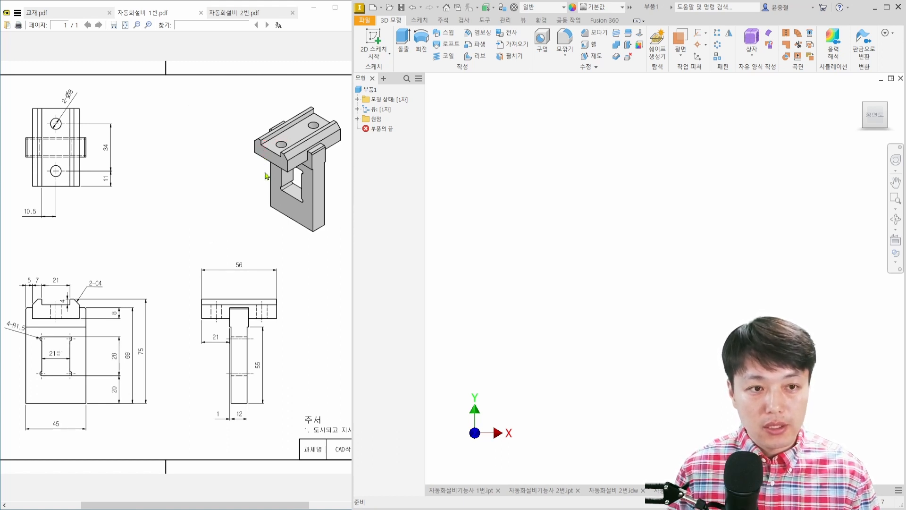
mouse_move(273, 188)
left_mouse_down()
mouse_move(244, 211)
mouse_move(238, 235)
left_mouse_up()
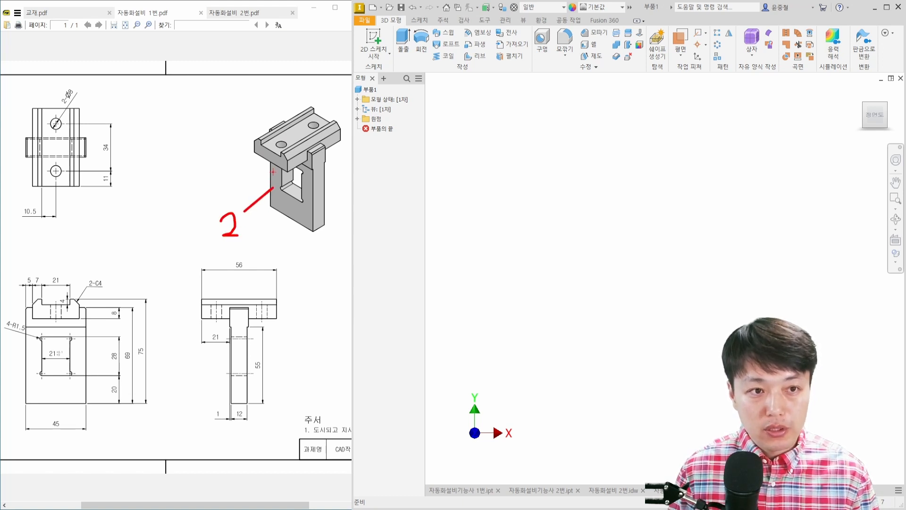
mouse_move(262, 149)
left_mouse_down()
mouse_move(226, 124)
mouse_move(220, 133)
left_mouse_up()
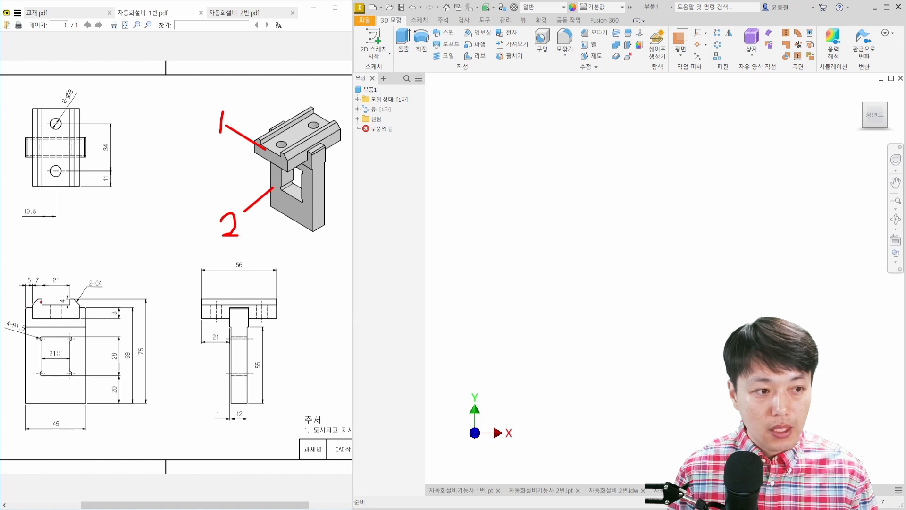
mouse_move(40, 302)
left_mouse_down()
mouse_move(35, 324)
mouse_move(75, 322)
mouse_move(78, 307)
mouse_move(35, 300)
left_mouse_up()
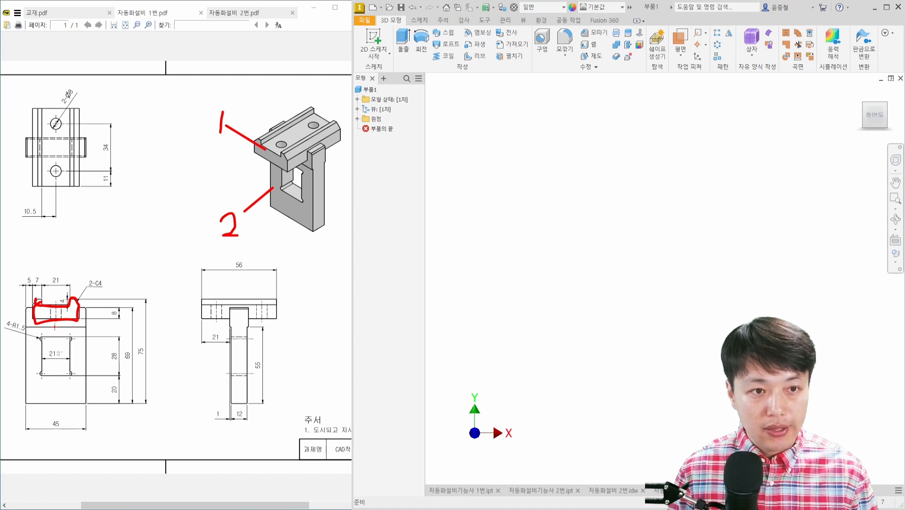
left_click_drag(82, 317, 101, 294)
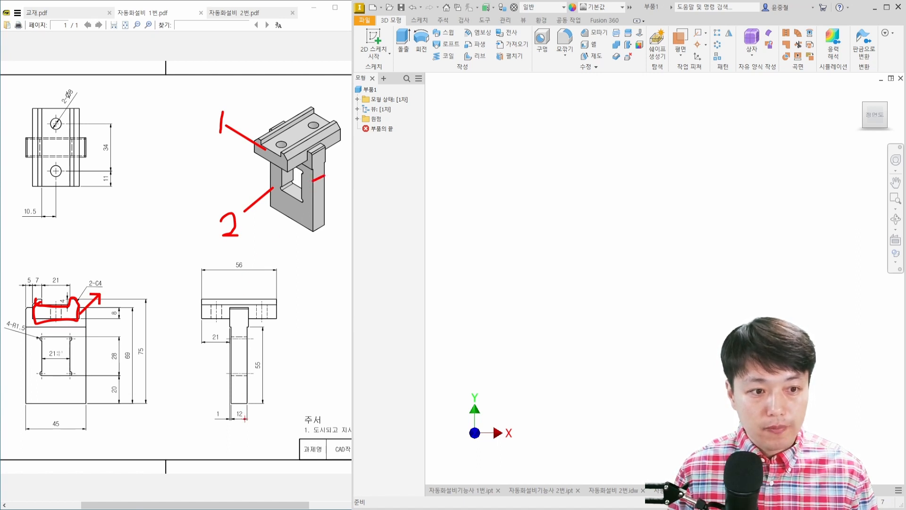
mouse_move(245, 419)
left_mouse_down()
mouse_move(234, 410)
mouse_move(243, 423)
mouse_move(233, 442)
mouse_move(259, 438)
left_mouse_up()
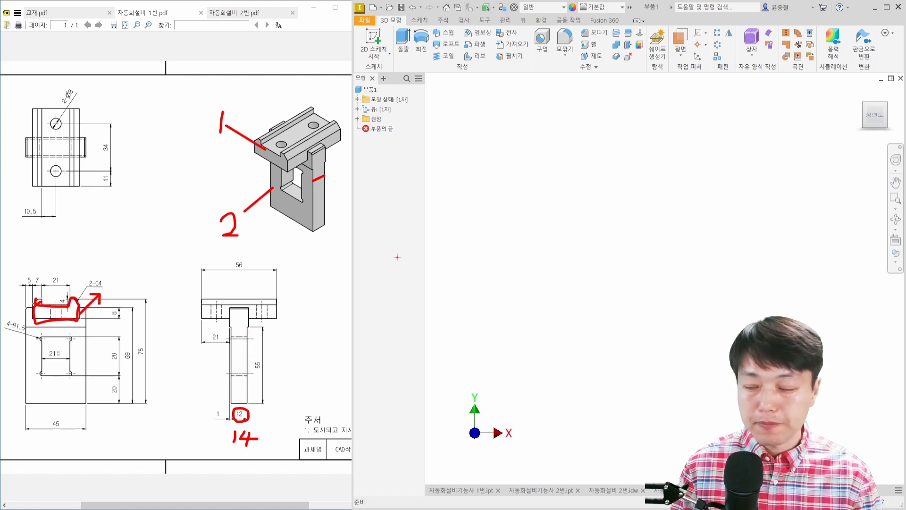
key("Escape")
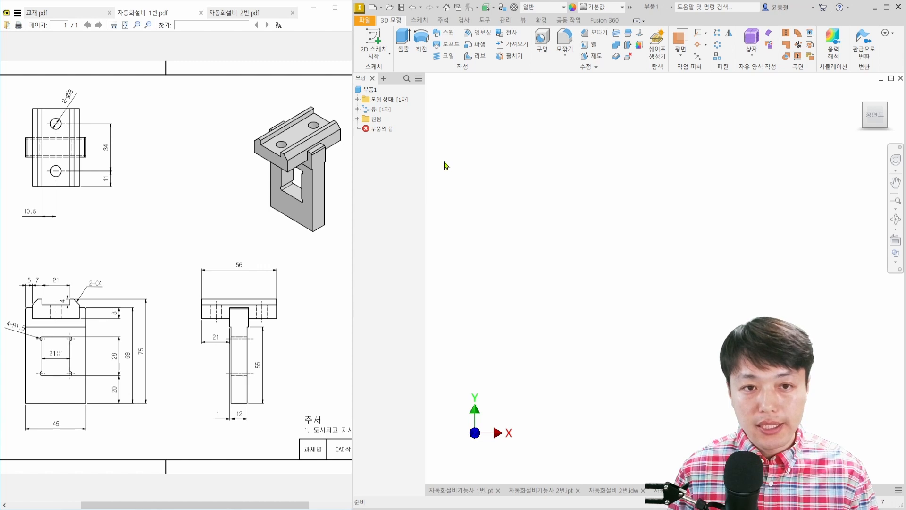
- Start a 2D sketch on the XY (front) origin plane of the new part
key("s")
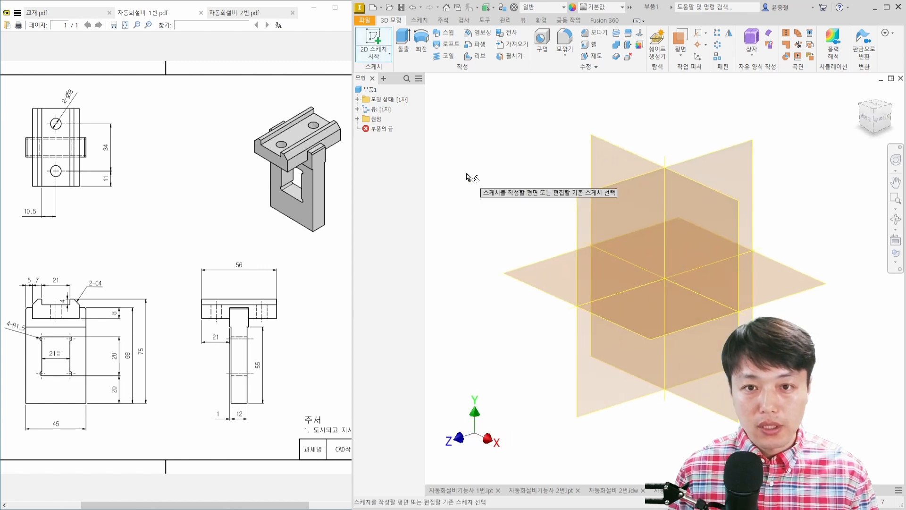
left_click(601, 161)
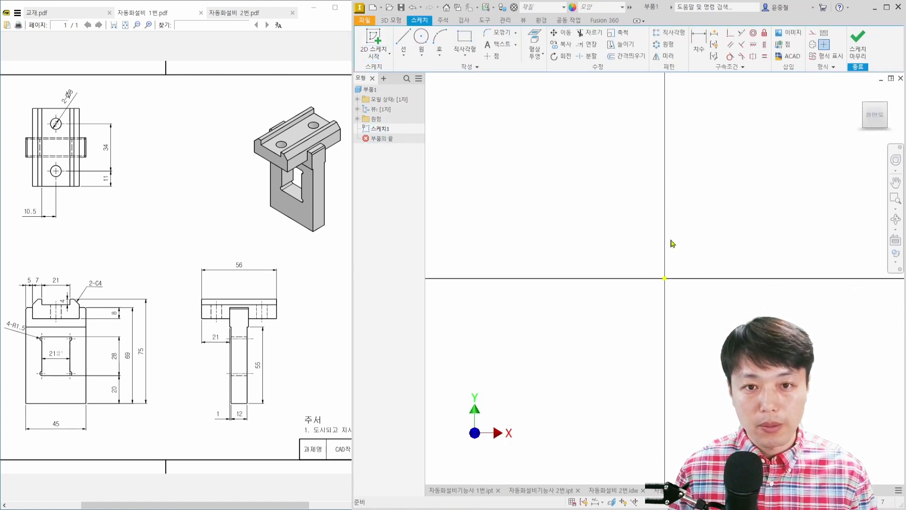
mouse_move(708, 254)
middle_mouse_down()
mouse_move(612, 254)
mouse_move(613, 278)
middle_mouse_up()
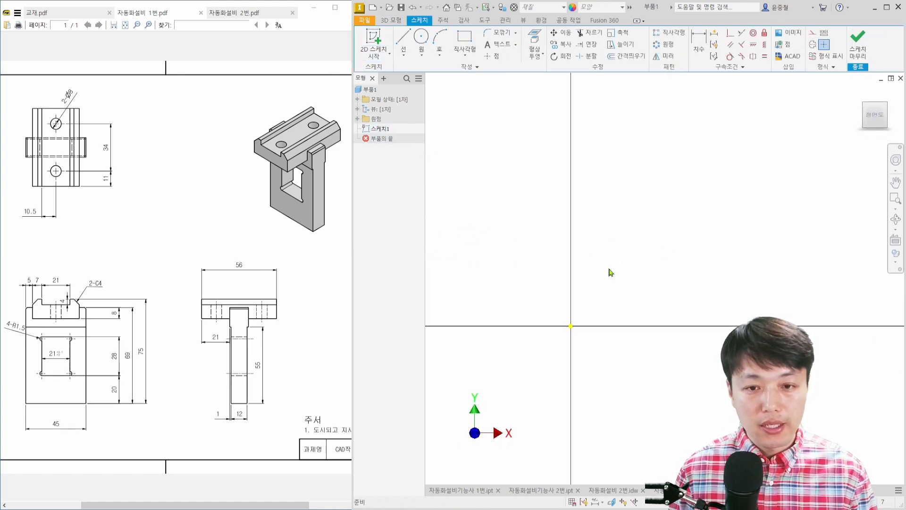
mouse_move(581, 321)
left_mouse_down()
mouse_move(569, 337)
mouse_move(585, 335)
left_mouse_up()
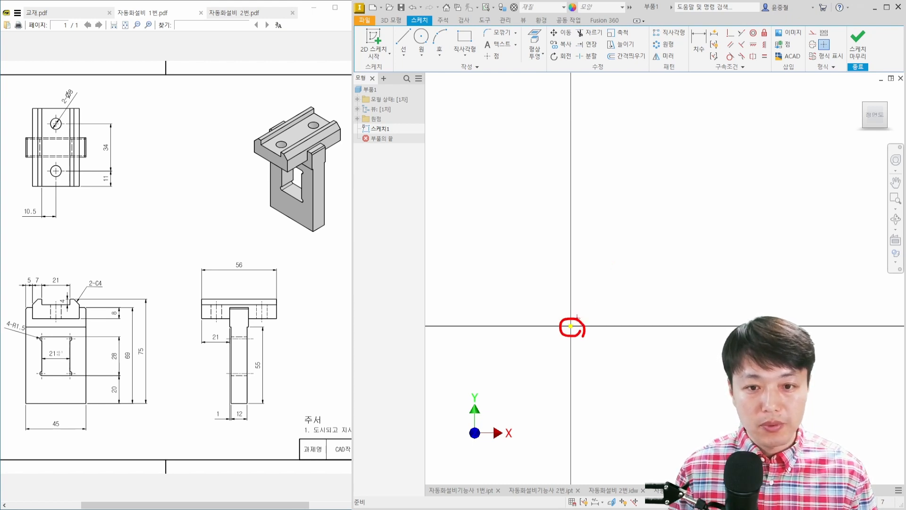
left_click_drag(572, 325, 726, 133)
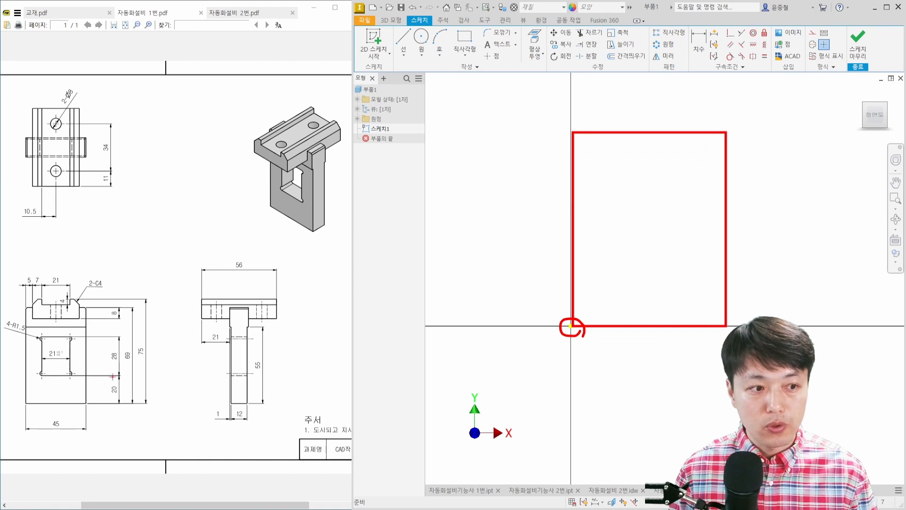
mouse_move(27, 403)
left_mouse_down()
mouse_move(67, 326)
mouse_move(87, 307)
left_mouse_up()
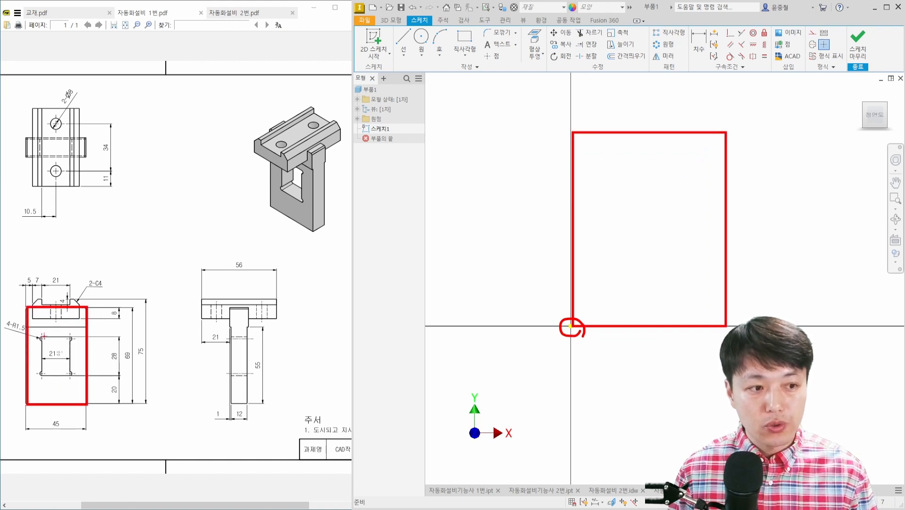
left_click_drag(41, 336, 74, 375)
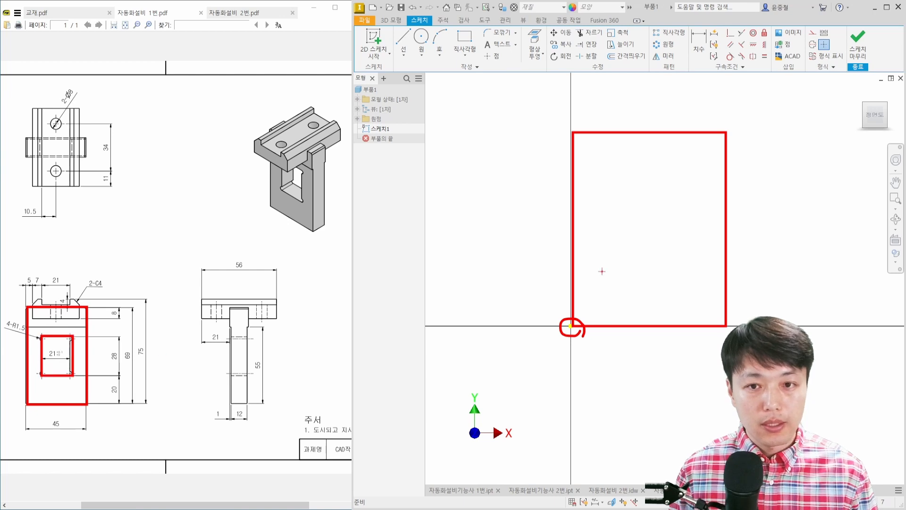
mouse_move(623, 193)
left_mouse_down()
mouse_move(637, 228)
mouse_move(679, 275)
left_mouse_up()
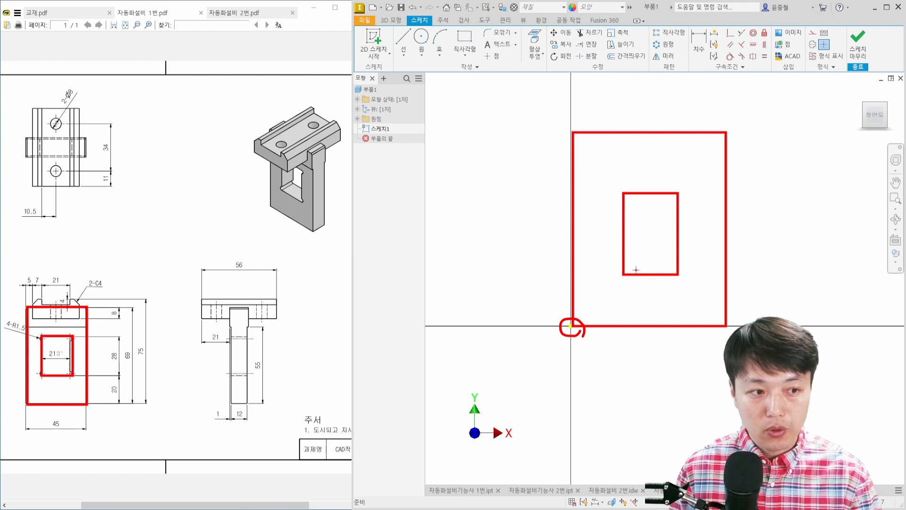
key("Escape")
- Begin a two-point rectangle for the plate outline with its first corner at the sketch origin
right_click(620, 247)
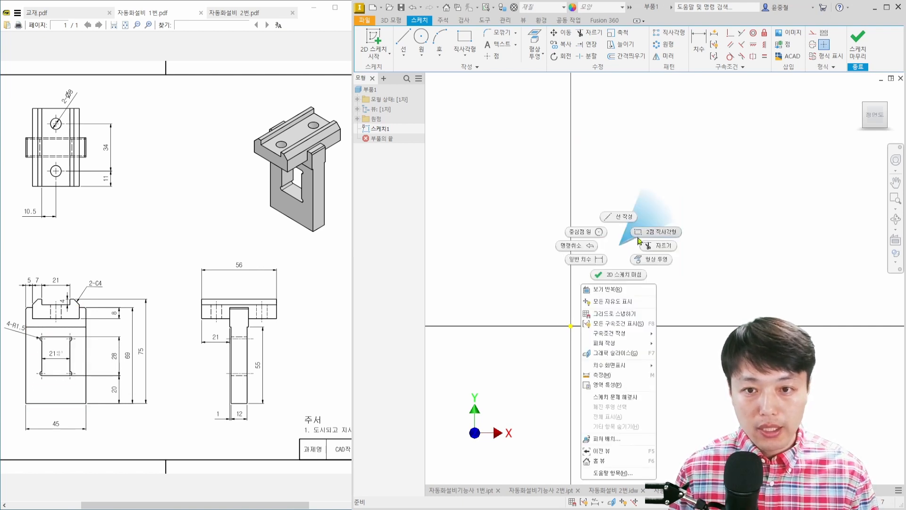
left_click(655, 232)
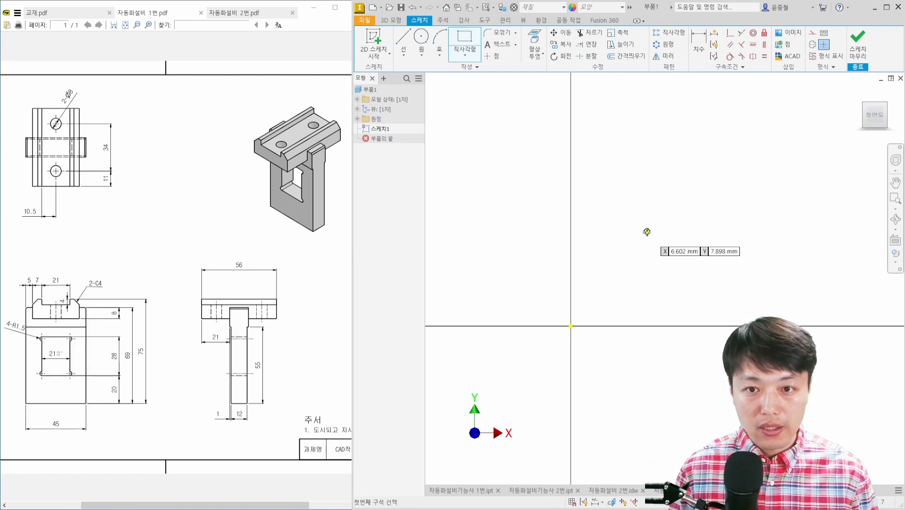
left_click(571, 325)
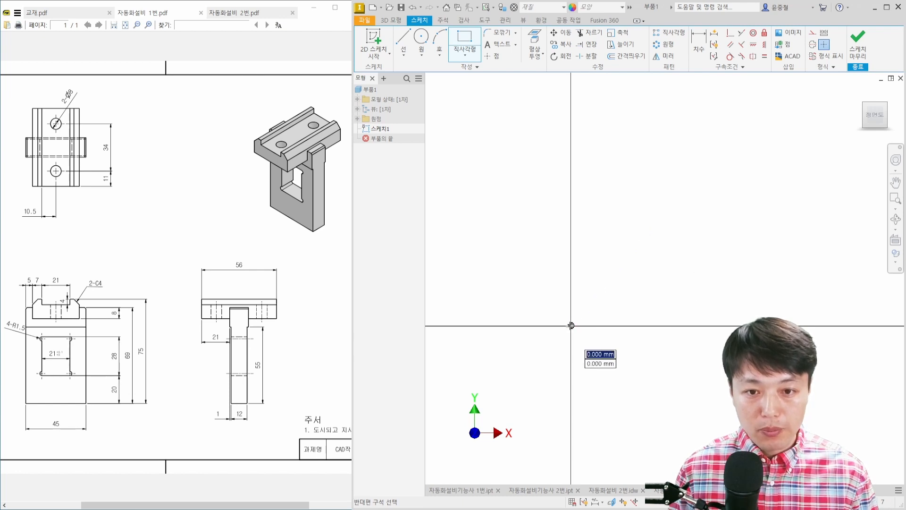
scroll(681, 196, "up", 2)
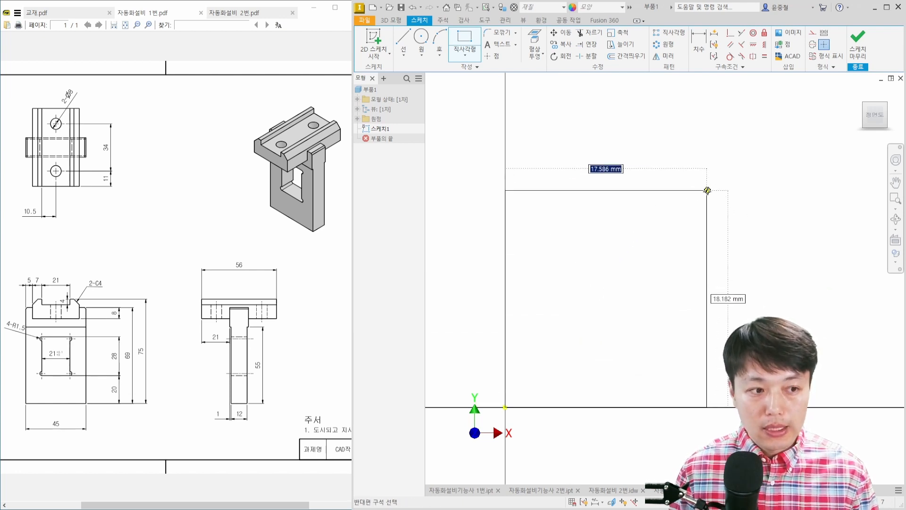
key("ctrl+2")
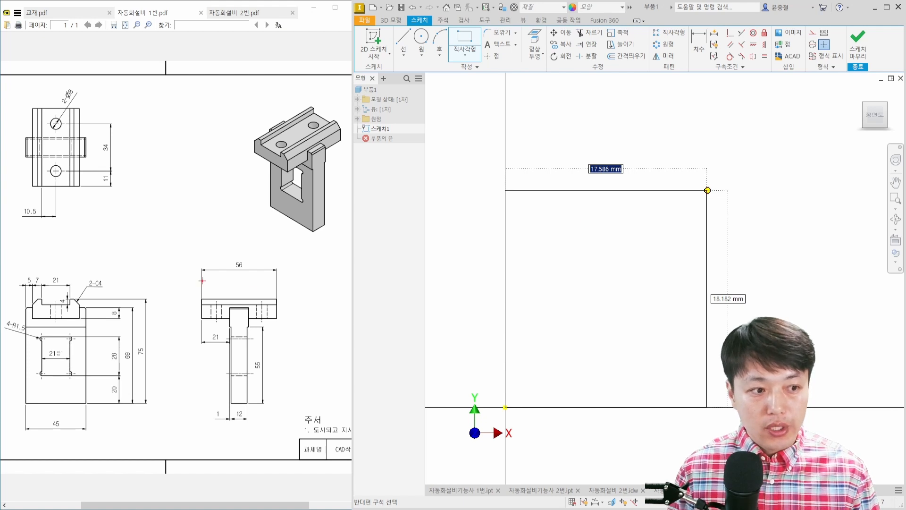
mouse_move(62, 429)
left_mouse_down()
mouse_move(54, 432)
mouse_move(67, 421)
mouse_move(63, 433)
left_mouse_up()
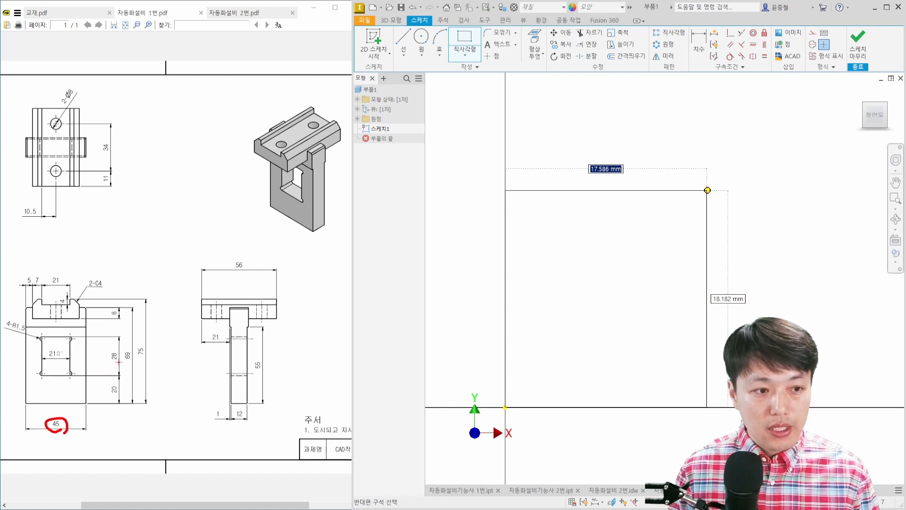
mouse_move(131, 359)
left_mouse_down()
mouse_move(122, 350)
mouse_move(132, 364)
left_mouse_up()
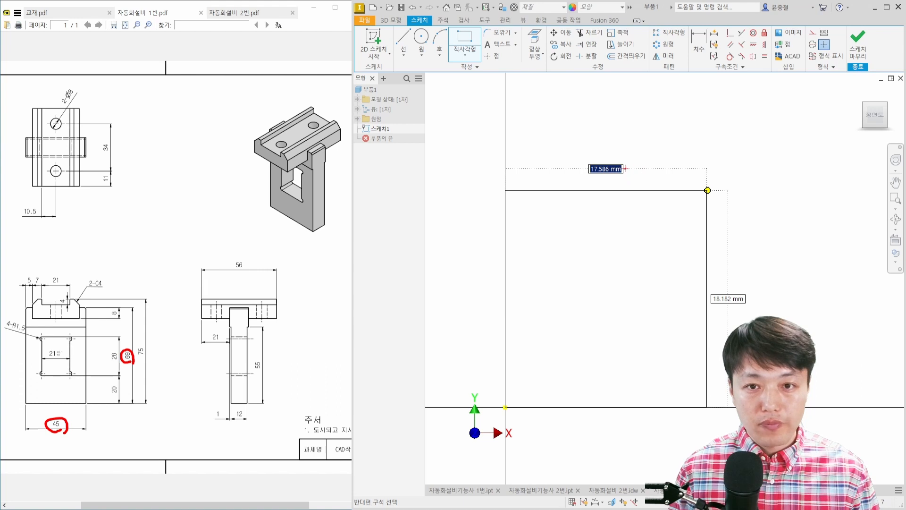
mouse_move(596, 135)
left_mouse_down()
mouse_move(603, 148)
mouse_move(596, 163)
mouse_move(633, 139)
left_mouse_up()
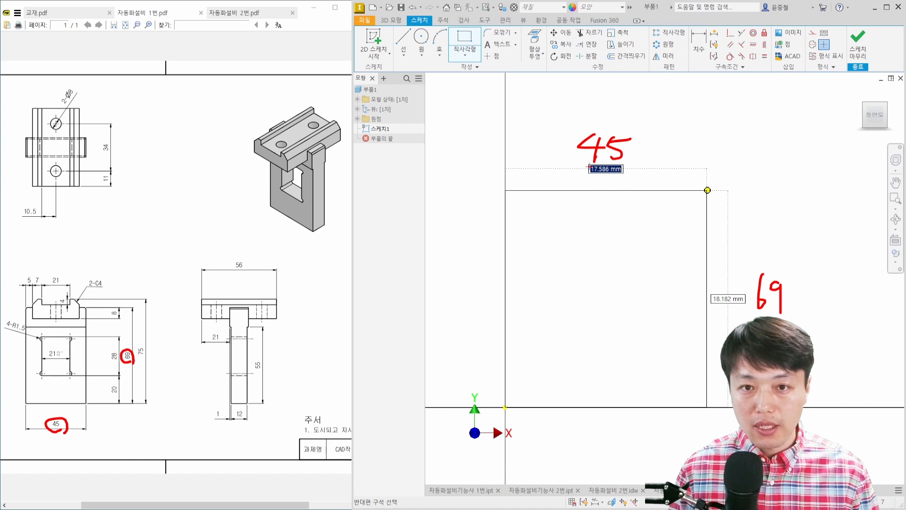
left_click_drag(583, 160, 634, 179)
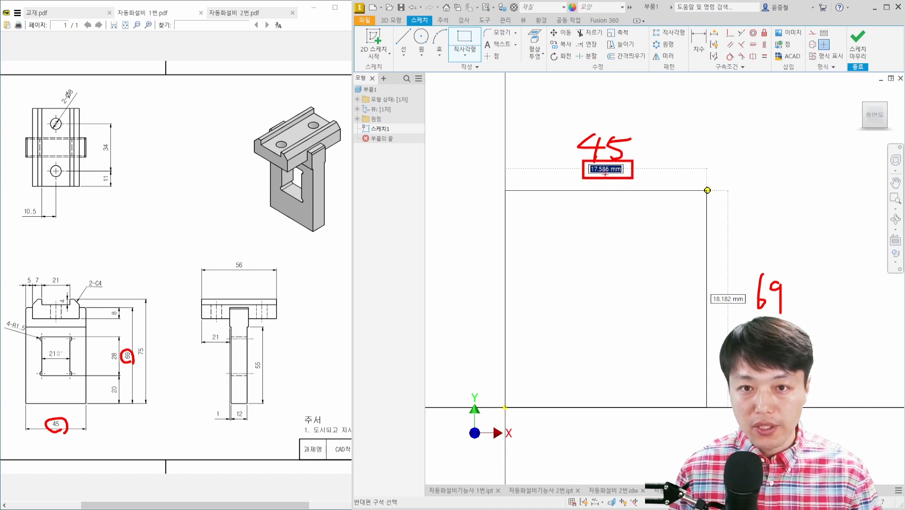
key("Escape")
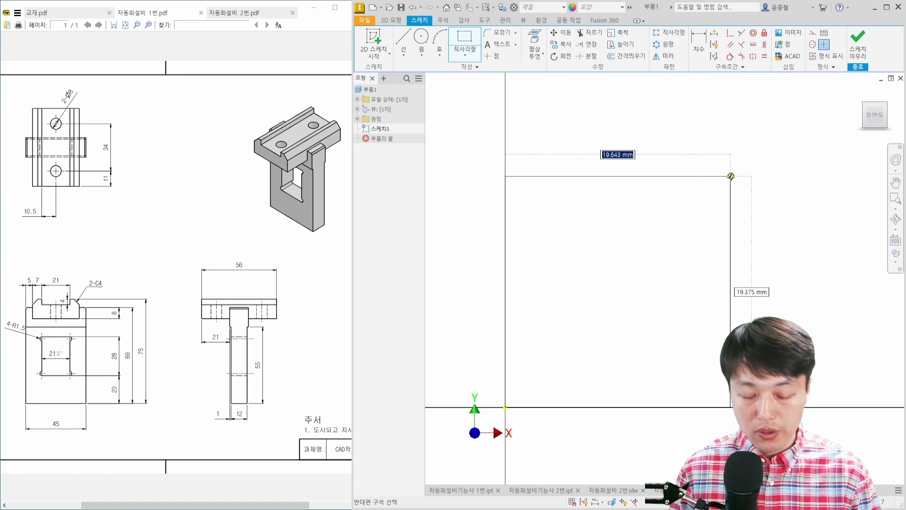
- Complete the plate outline rectangle up from the origin with a width of 45 mm and a height of 69 mm
type("45")
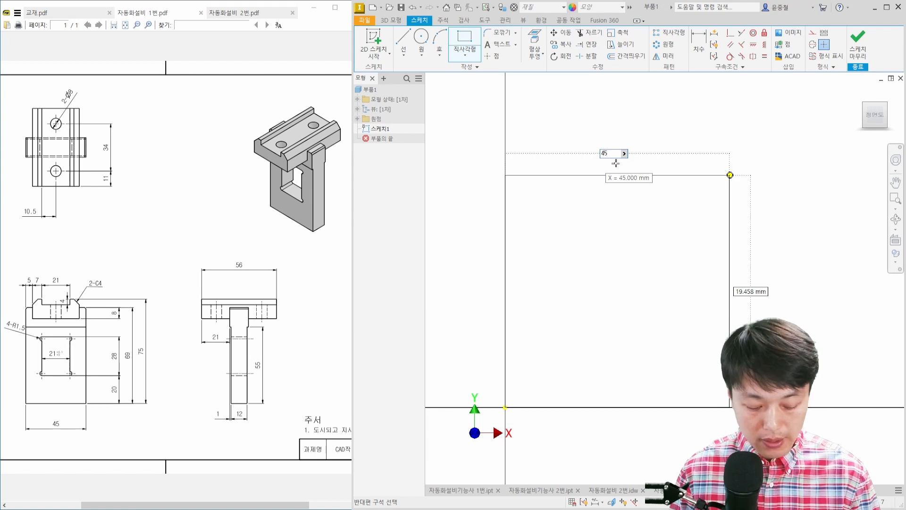
key("Tab")
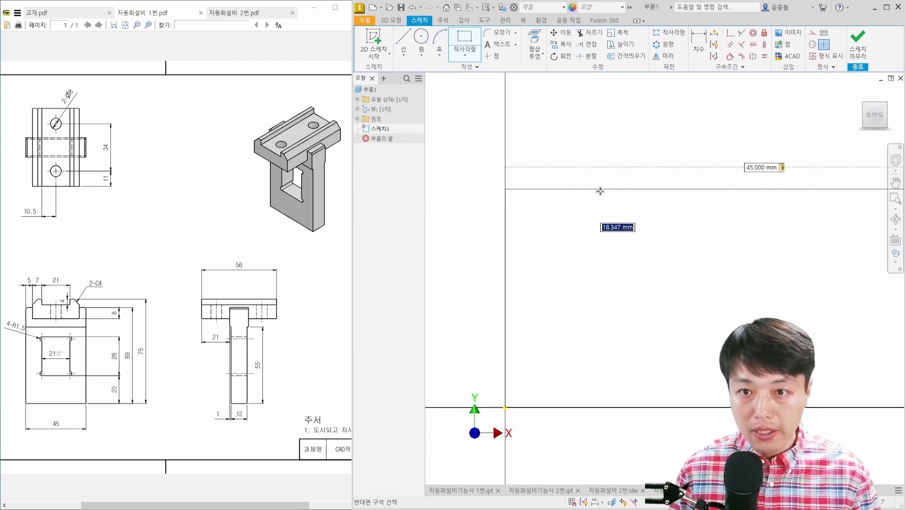
middle_click_drag(747, 223, 596, 170)
scroll(597, 170, "down", 4)
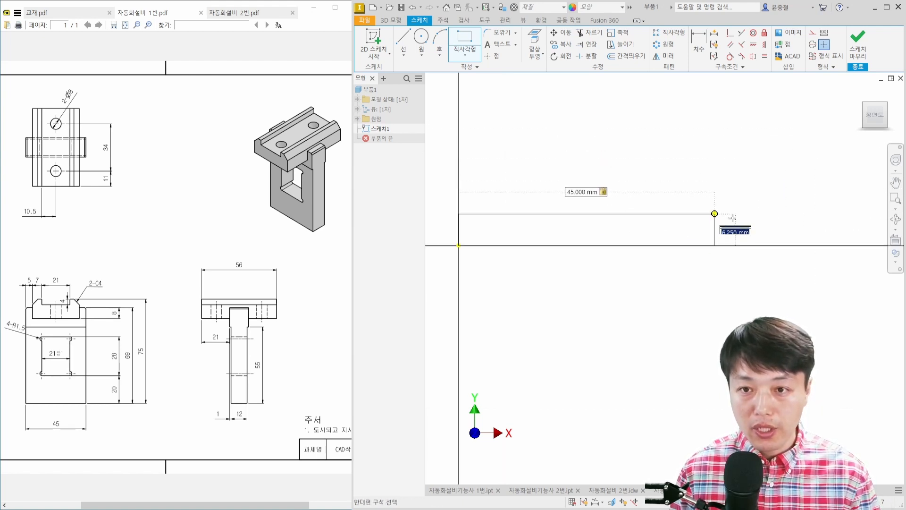
scroll(712, 168, "up", 4)
scroll(711, 169, "up", 2)
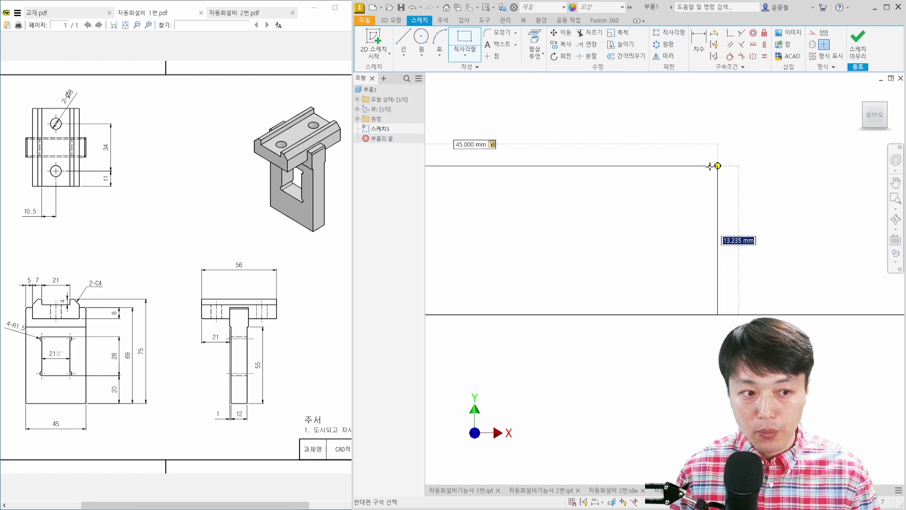
type("69")
key("Return")
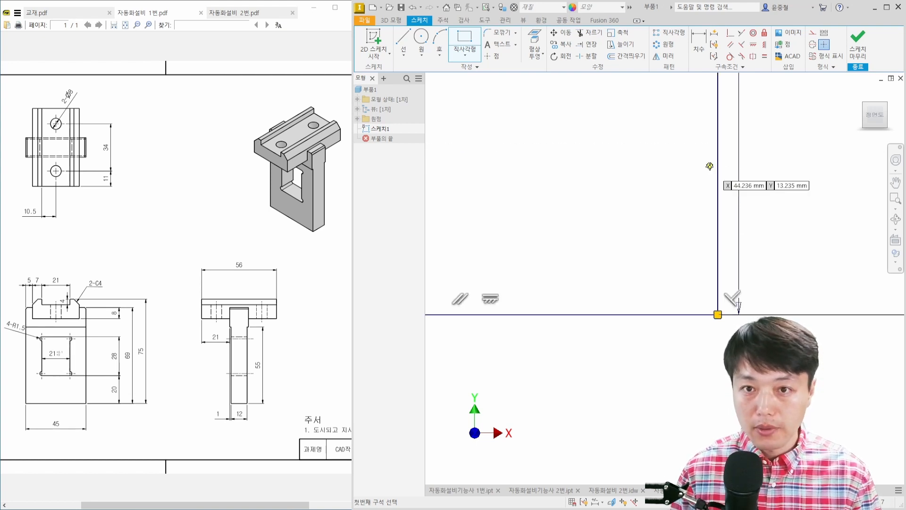
scroll(661, 227, "down", 3)
key("Escape")
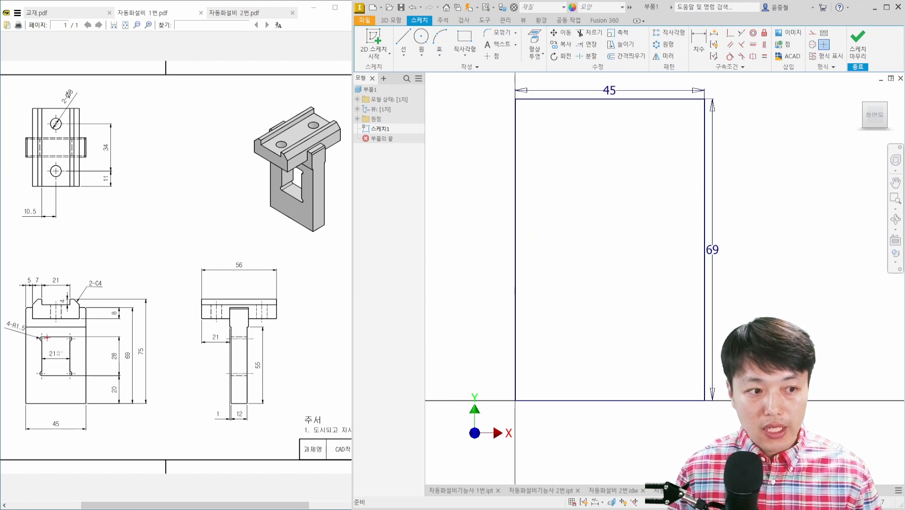
- Sketch a smaller two-point rectangle about 21 mm wide and 23 mm high inside the plate outline for the window
left_click_drag(42, 337, 69, 376)
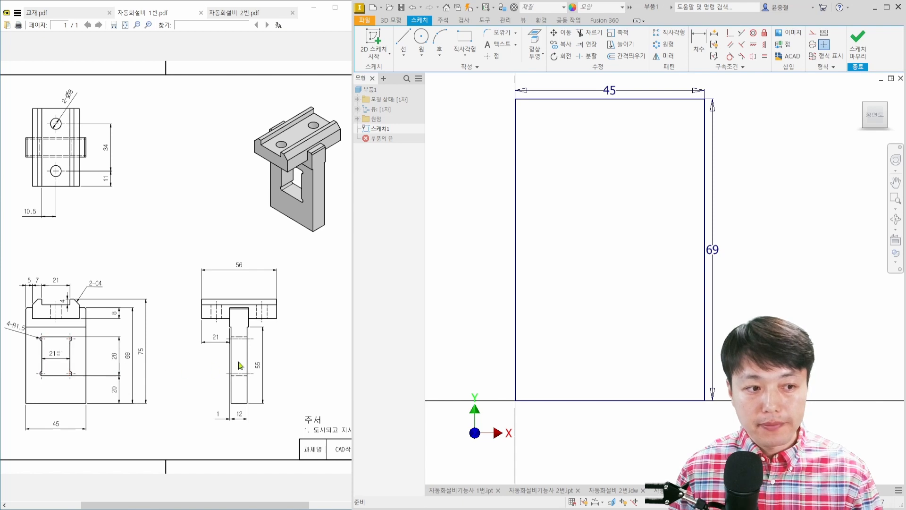
right_click(596, 247)
left_click(626, 231)
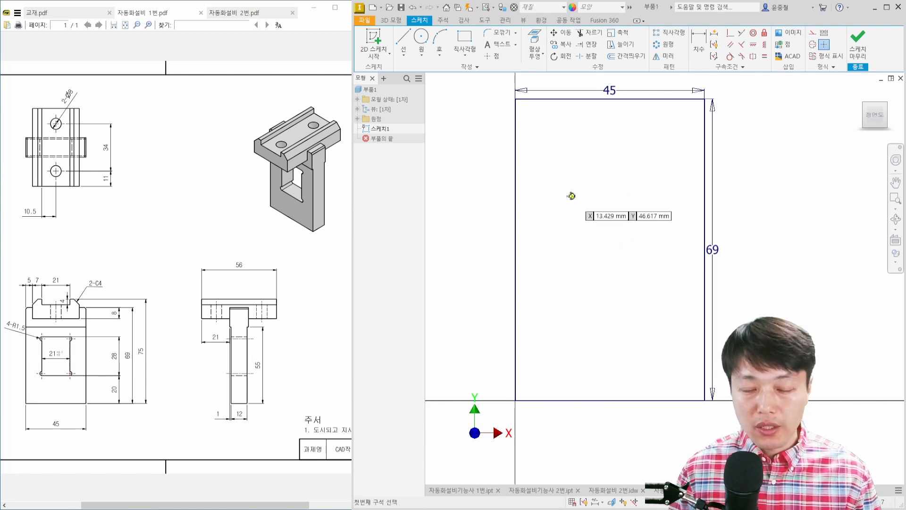
left_click(571, 197)
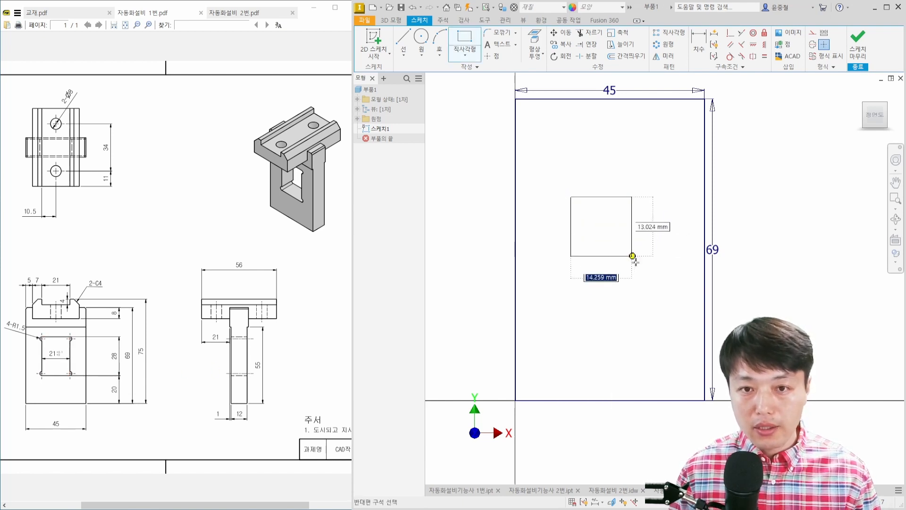
left_click(660, 296)
key("Escape")
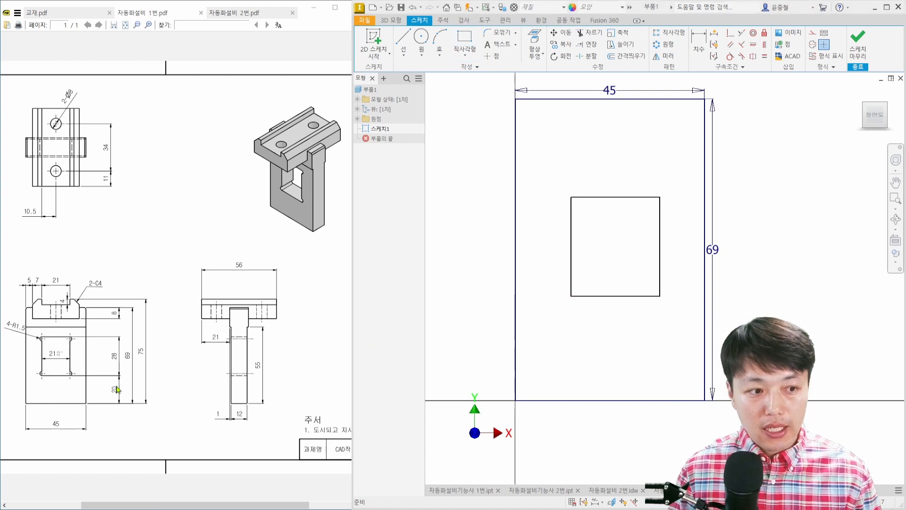
mouse_move(44, 344)
left_mouse_down()
mouse_move(70, 363)
mouse_move(120, 364)
left_mouse_up()
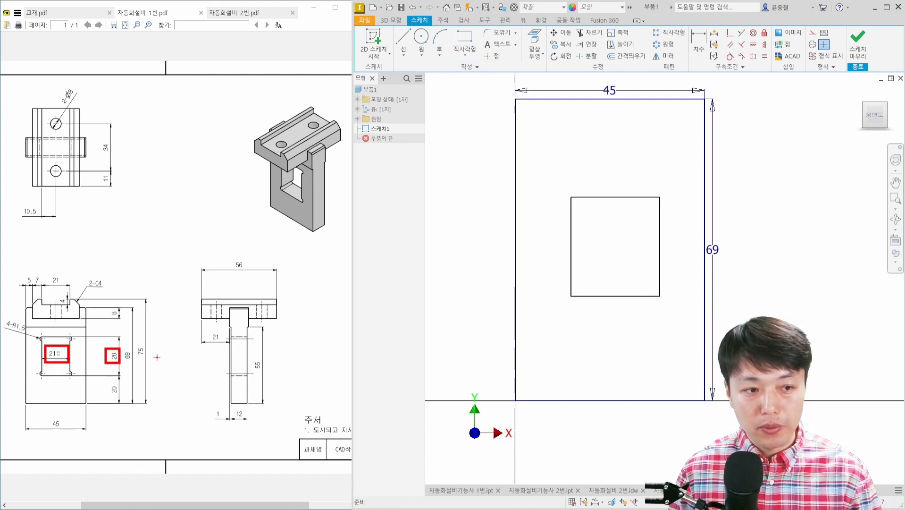
key("Escape")
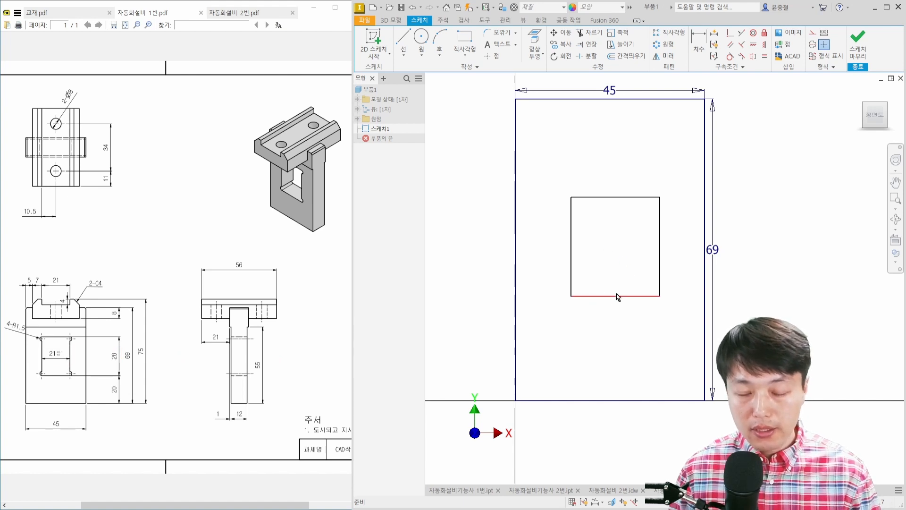
right_click(746, 289)
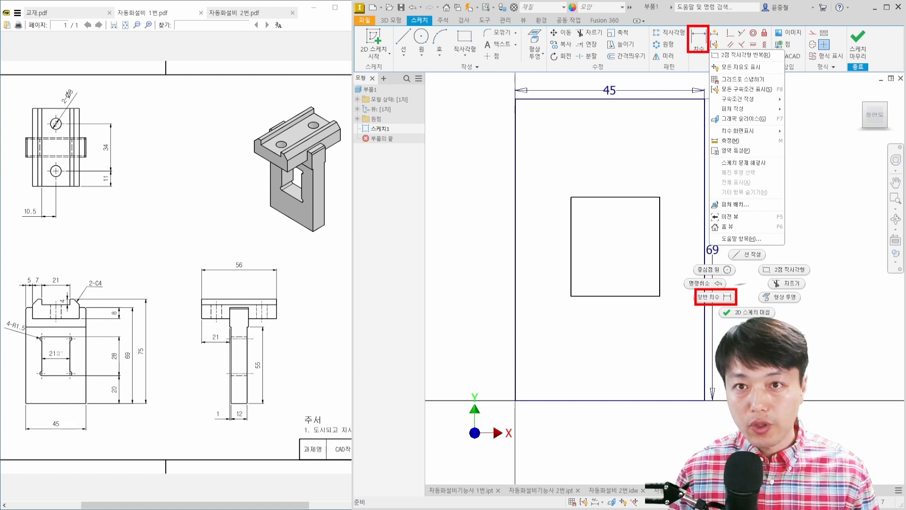
left_click_drag(645, 136, 644, 163)
mouse_move(646, 140)
left_mouse_down()
mouse_move(659, 140)
mouse_move(647, 163)
left_mouse_up()
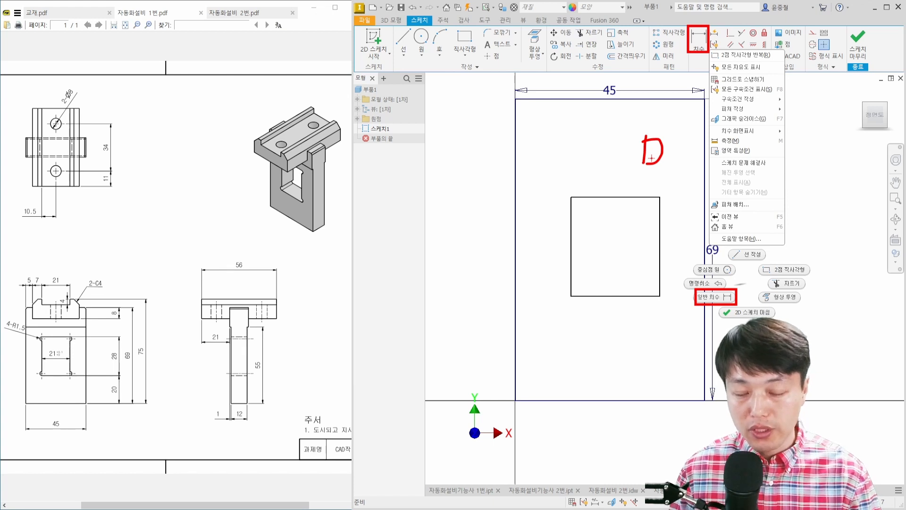
- Dimension the bottom edge of the inner rectangle and set its width to 21 mm
key("d")
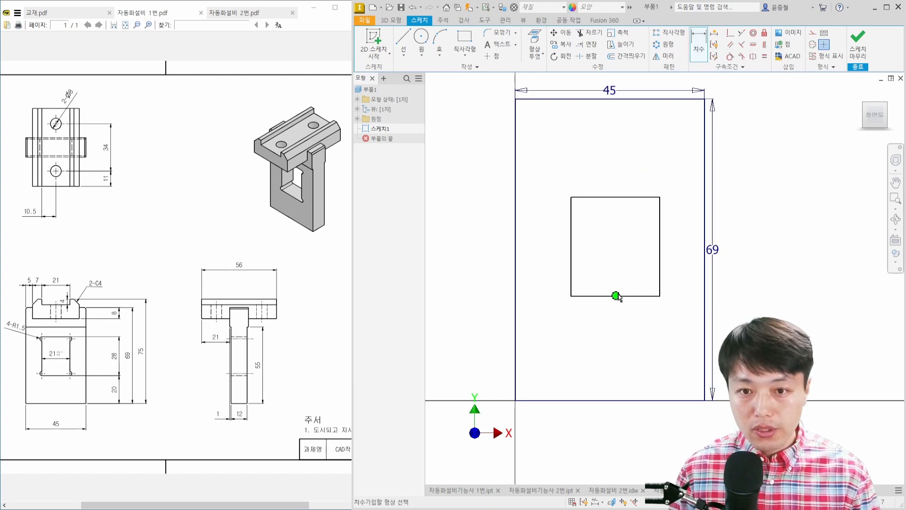
left_click(597, 297)
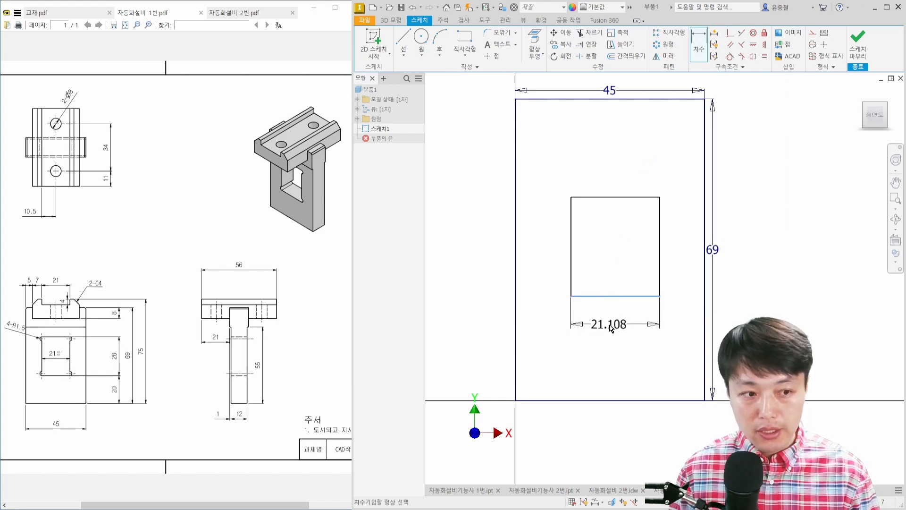
left_click(609, 326)
type("21")
key("Return")
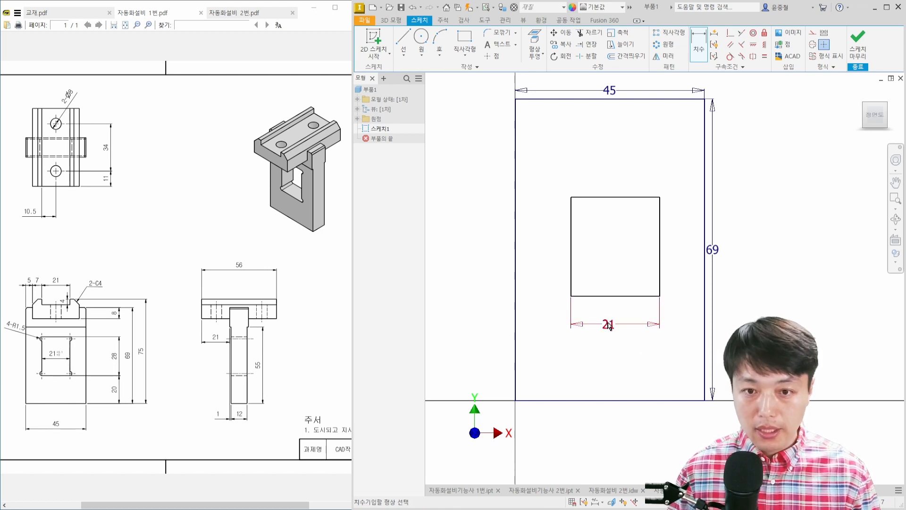
- Dimension the vertical side of the inner rectangle and set its height to 28 mm
left_click(660, 230)
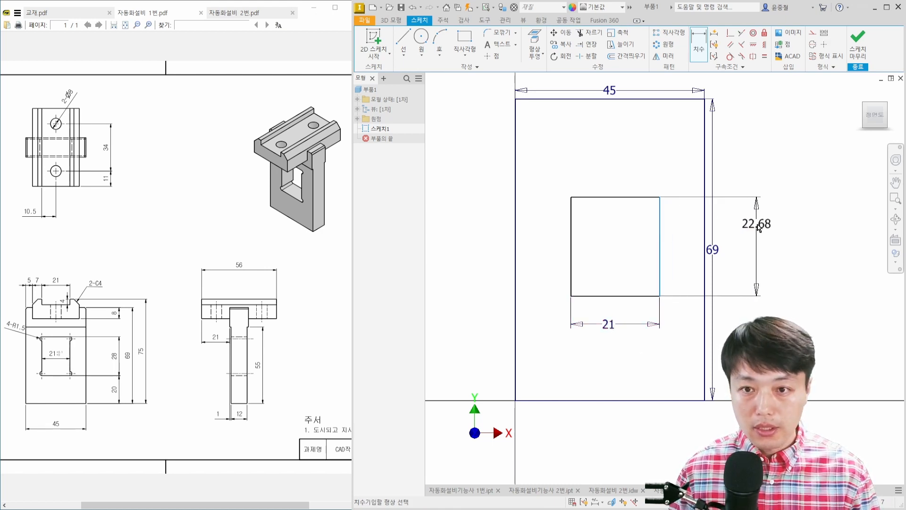
left_click(681, 238)
type("52")
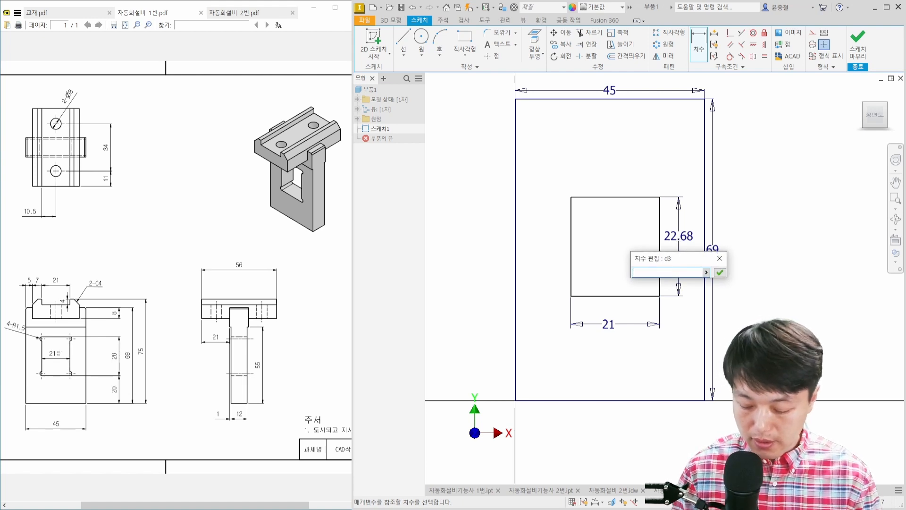
type("28")
key("Return")
key("Escape")
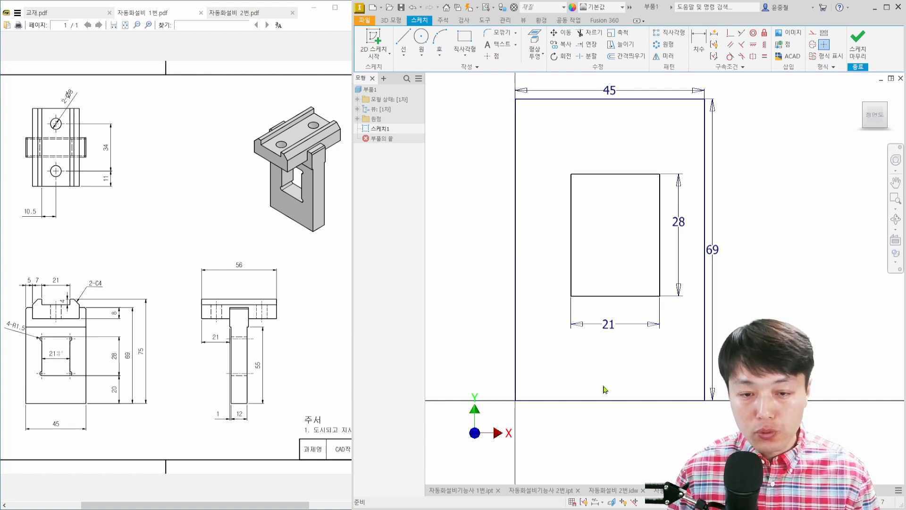
- Check whether the outer rectangle is fully constrained by trying to move its vertical edges
scroll(523, 354, "up", 2)
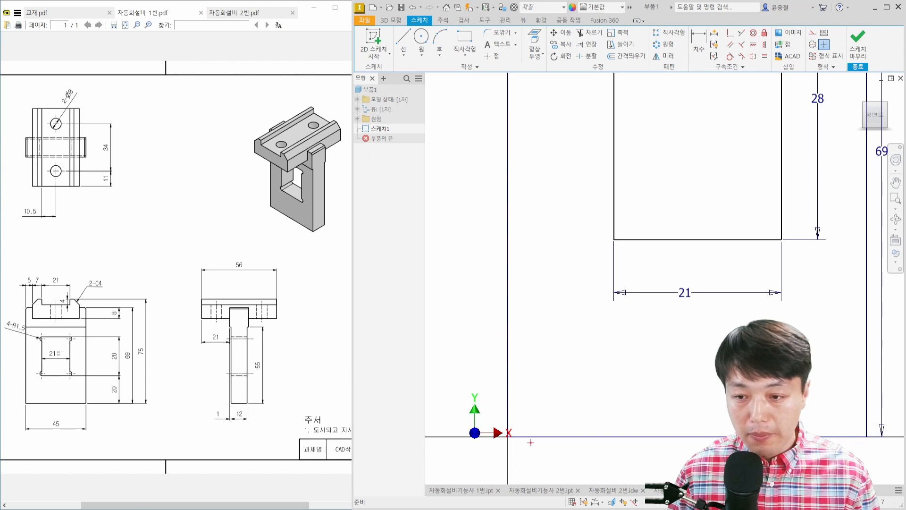
scroll(556, 432, "down", 3)
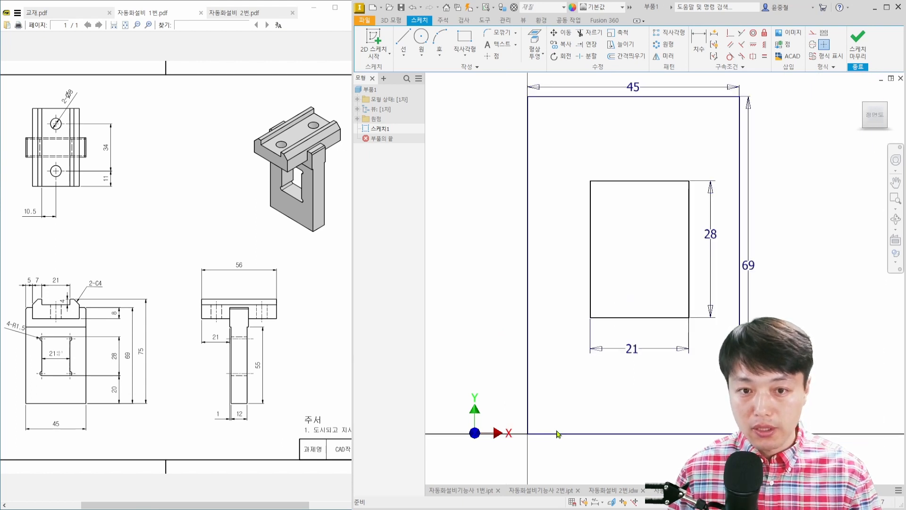
left_click_drag(531, 306, 517, 303)
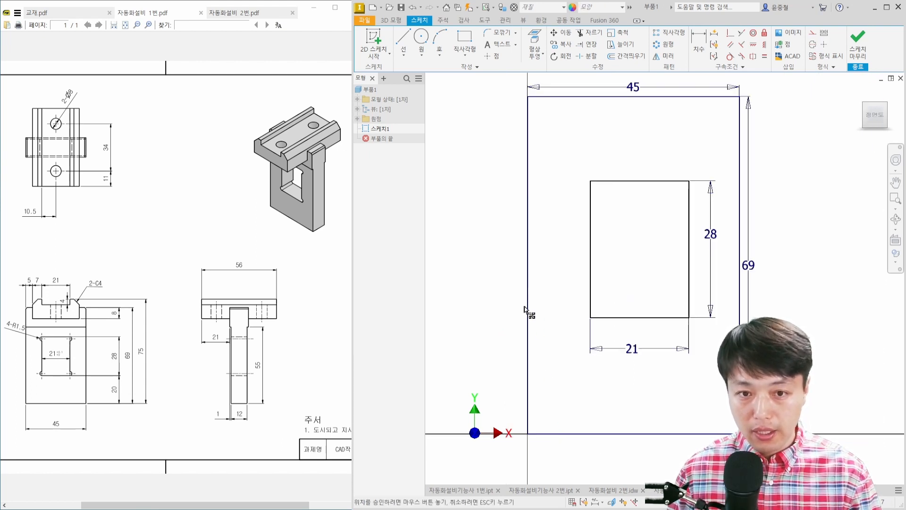
left_click_drag(739, 322, 744, 323)
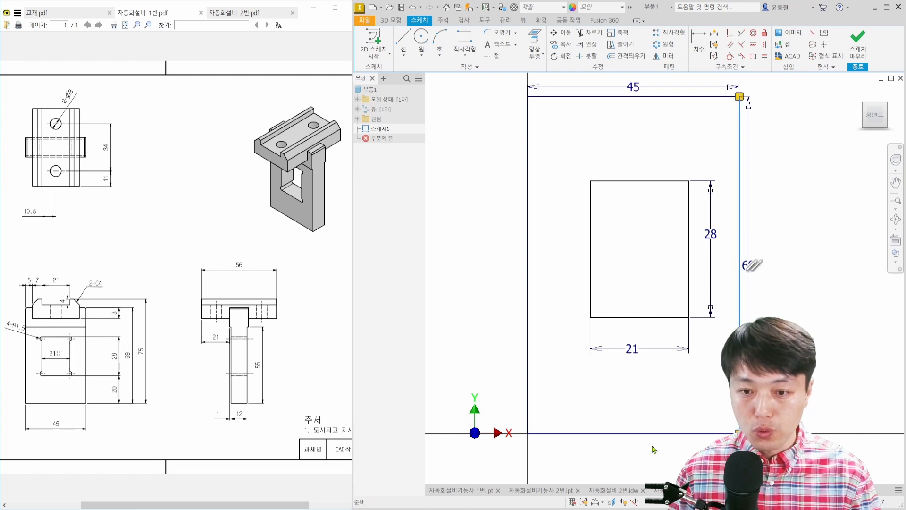
- Check which directions the inner rectangle can still move in by shifting its bottom, left and top edges
left_click_drag(656, 433, 662, 420)
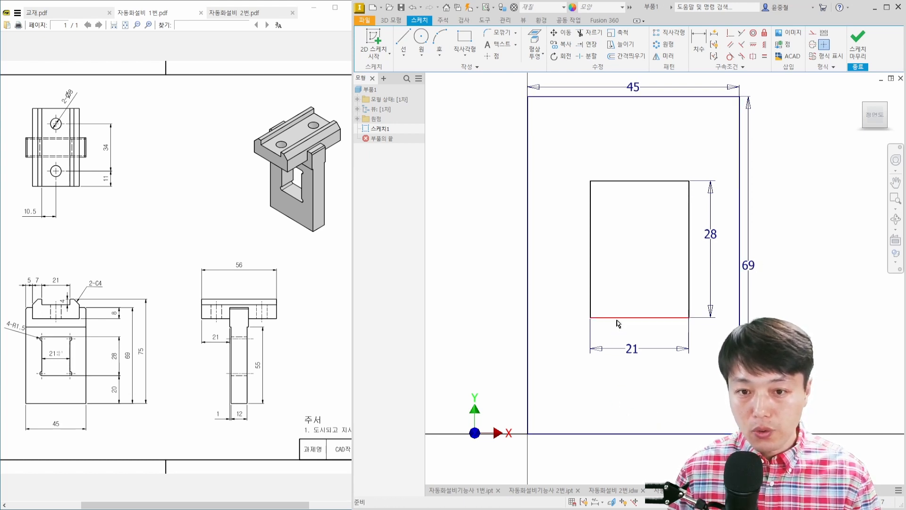
left_click_drag(618, 321, 612, 354)
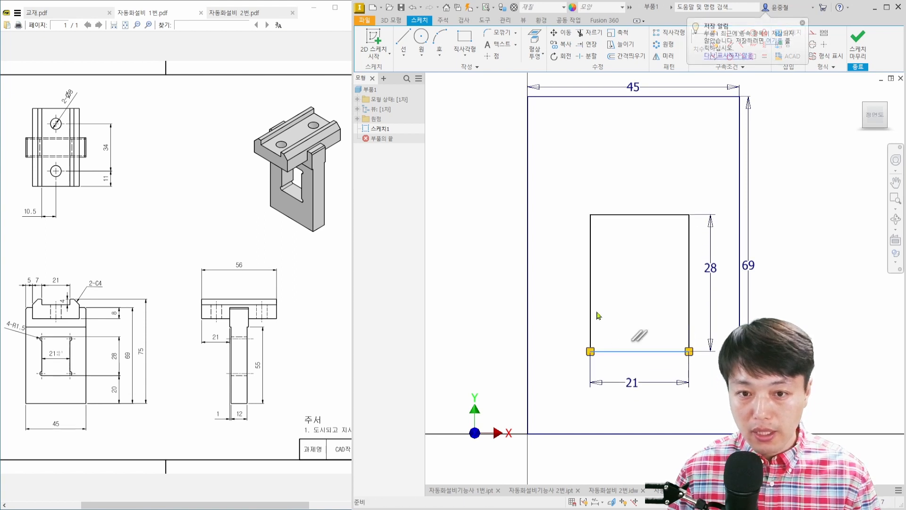
left_click_drag(593, 311, 581, 312)
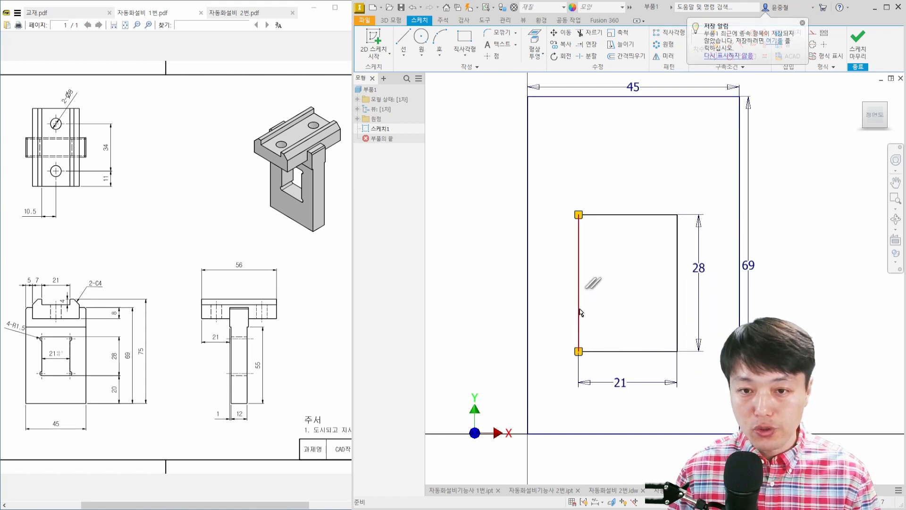
left_click_drag(580, 286, 581, 287)
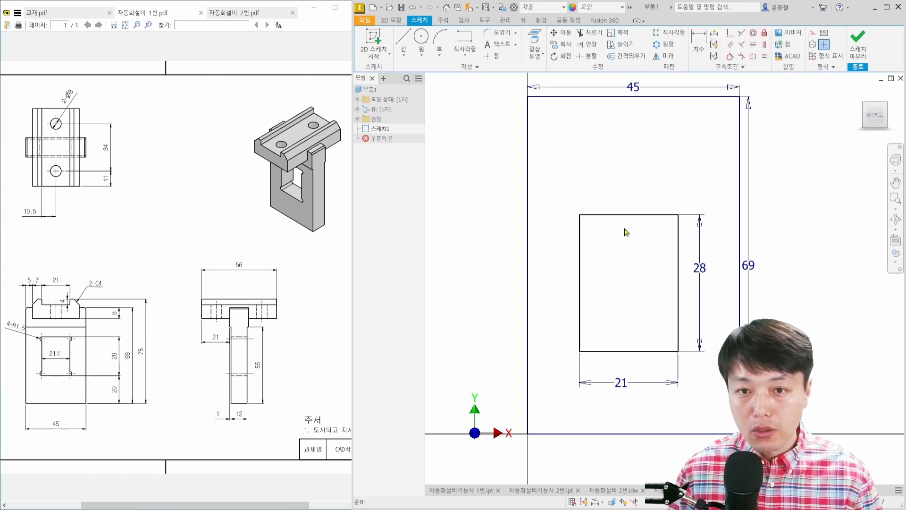
mouse_move(629, 215)
left_mouse_down()
mouse_move(632, 197)
mouse_move(631, 211)
left_mouse_up()
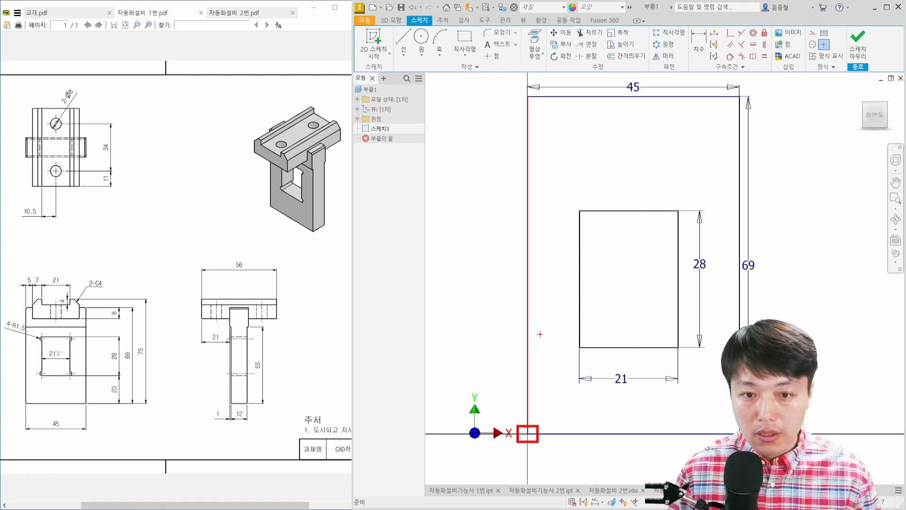
mouse_move(529, 335)
left_mouse_down()
mouse_move(581, 334)
mouse_move(614, 373)
mouse_move(614, 434)
left_mouse_up()
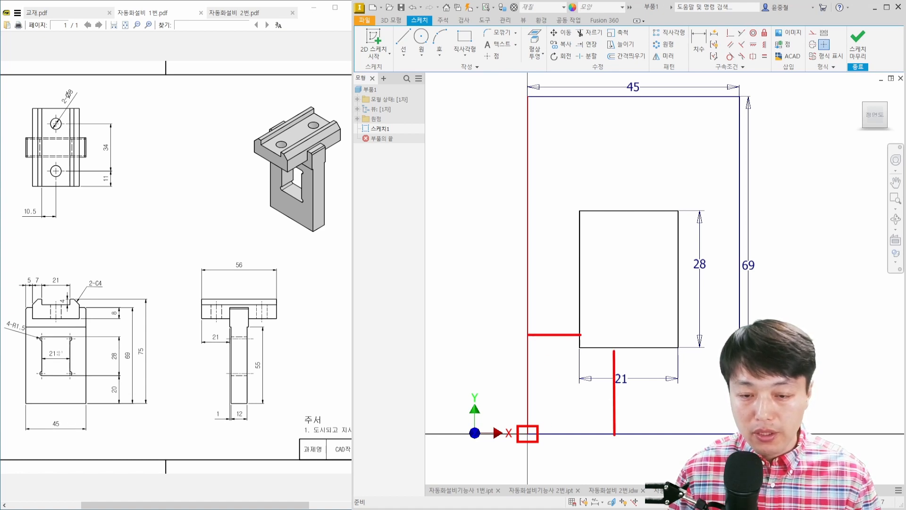
left_click_drag(552, 352, 562, 365)
left_click_drag(638, 382, 643, 400)
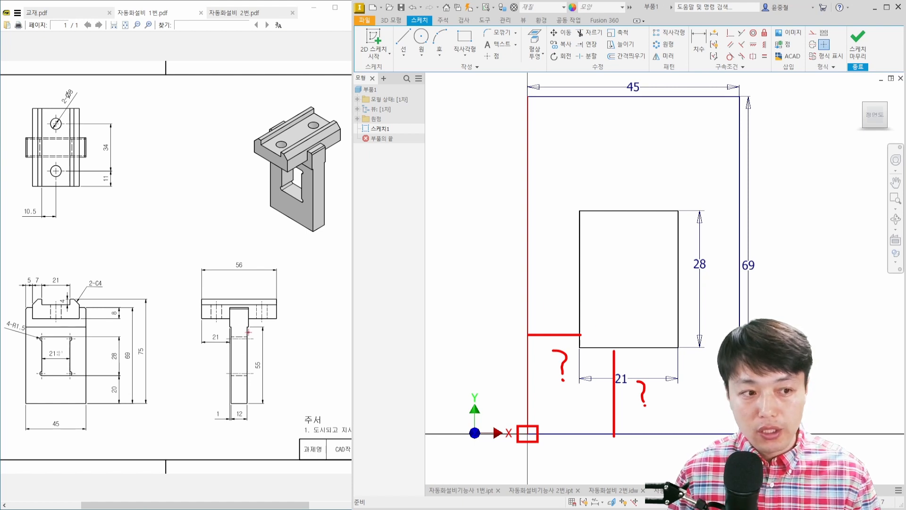
left_click_drag(105, 381, 121, 398)
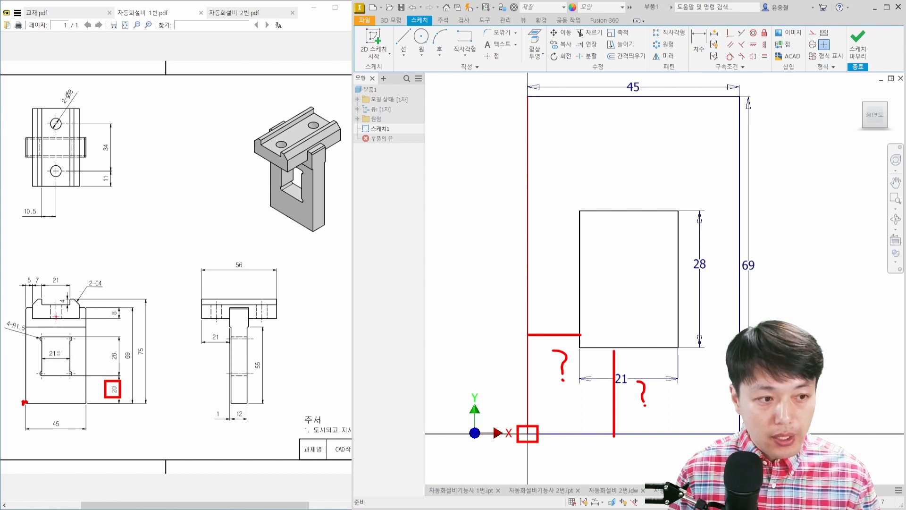
left_click_drag(57, 324, 57, 405)
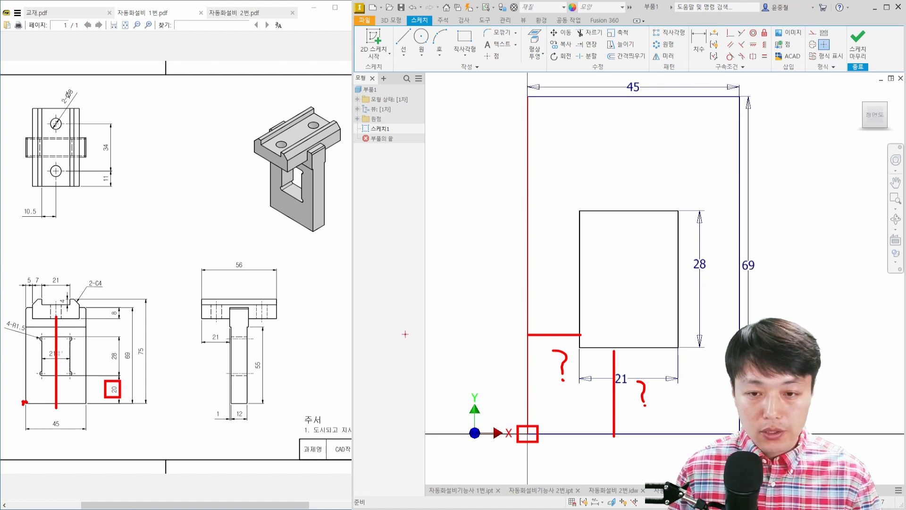
key("Escape")
- Dimension the distance between the bottom edges of the outer and inner rectangles and set it to 20 mm
key("d")
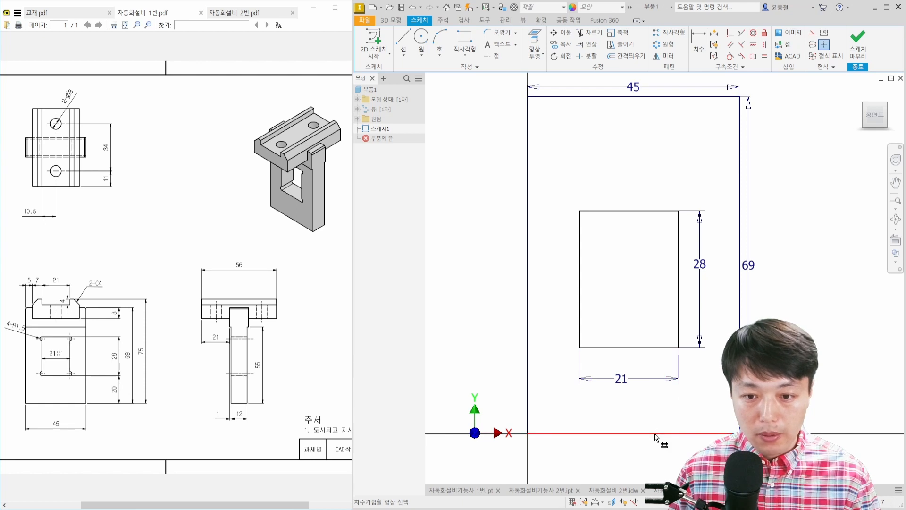
left_click(656, 434)
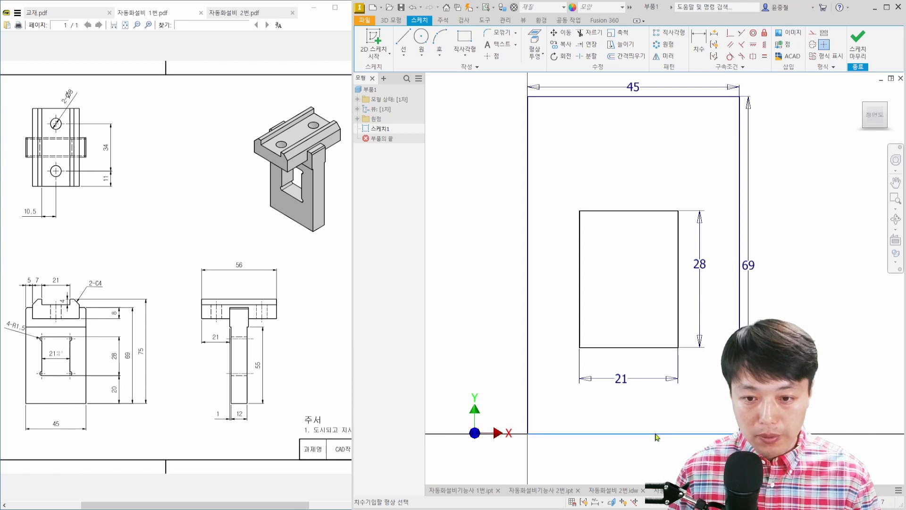
left_click(652, 349)
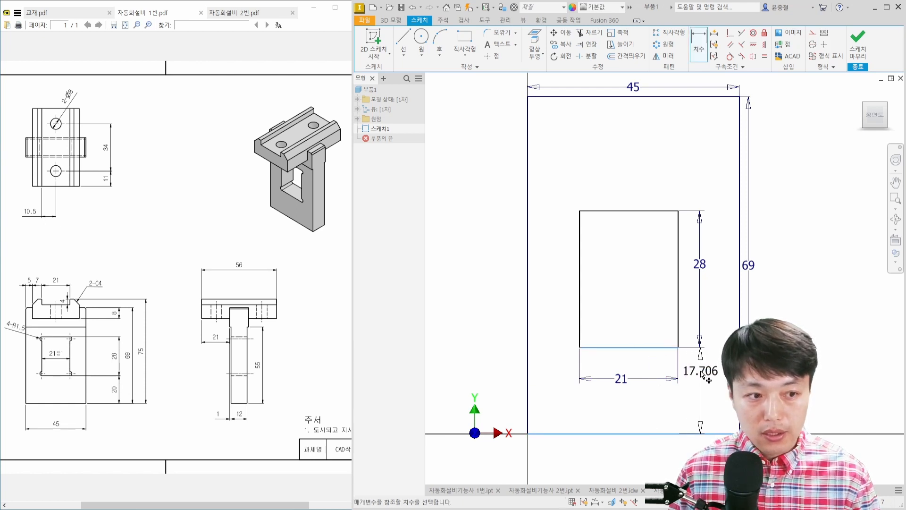
left_click(703, 376)
type("20")
key("Return")
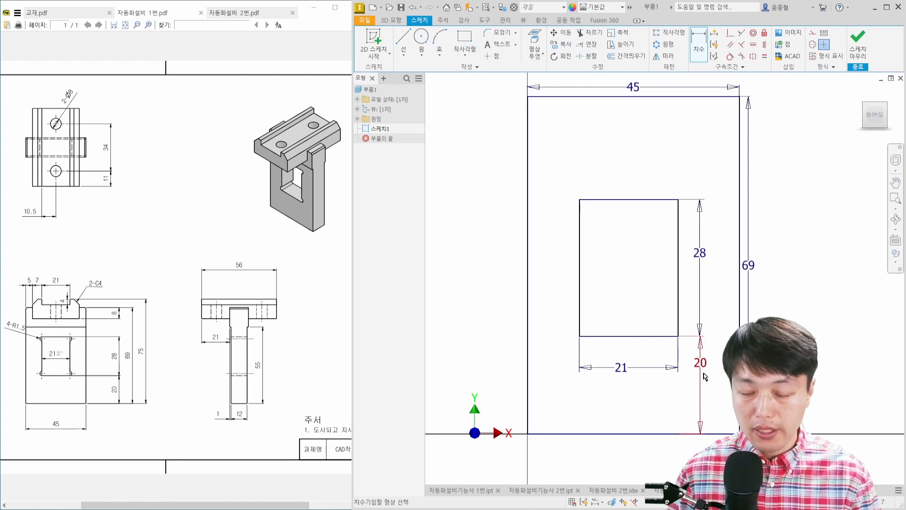
key("Escape")
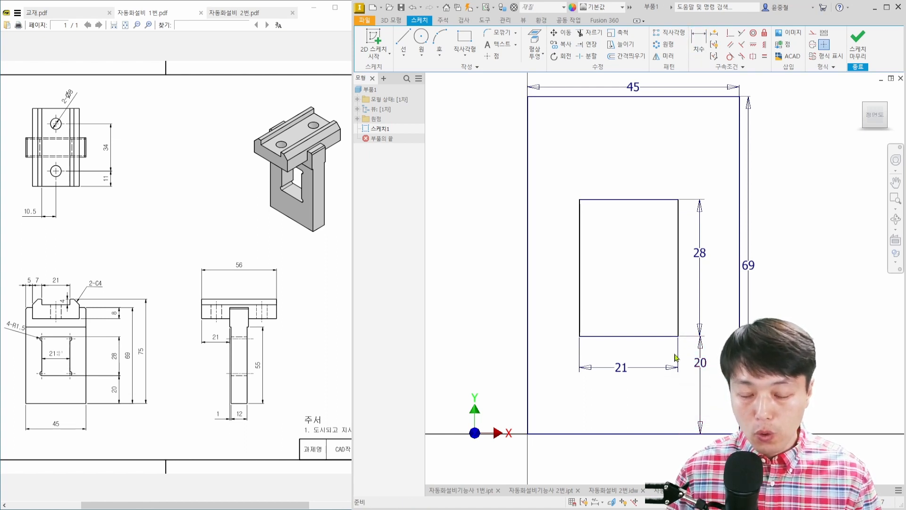
- Check the inner rectangle's remaining freedom by shifting its edges, and undo the last shift
left_click_drag(630, 337, 590, 283)
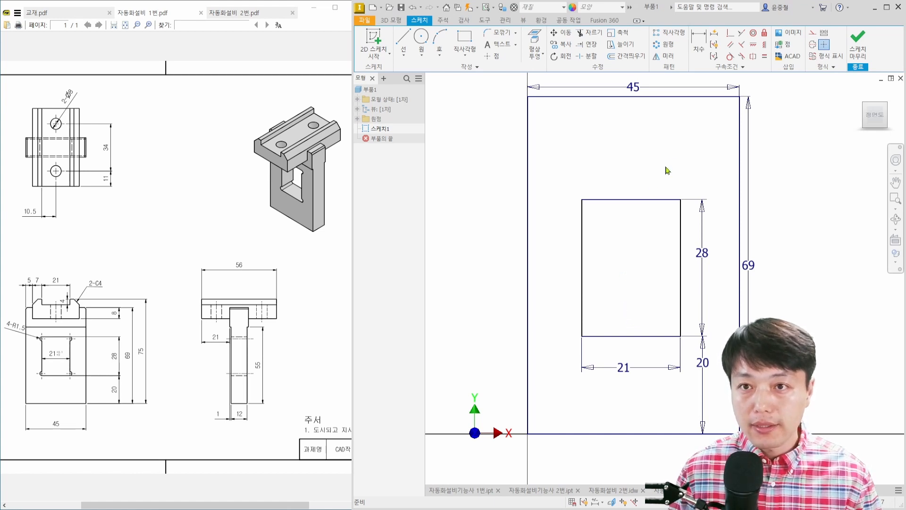
key("ctrl+z")
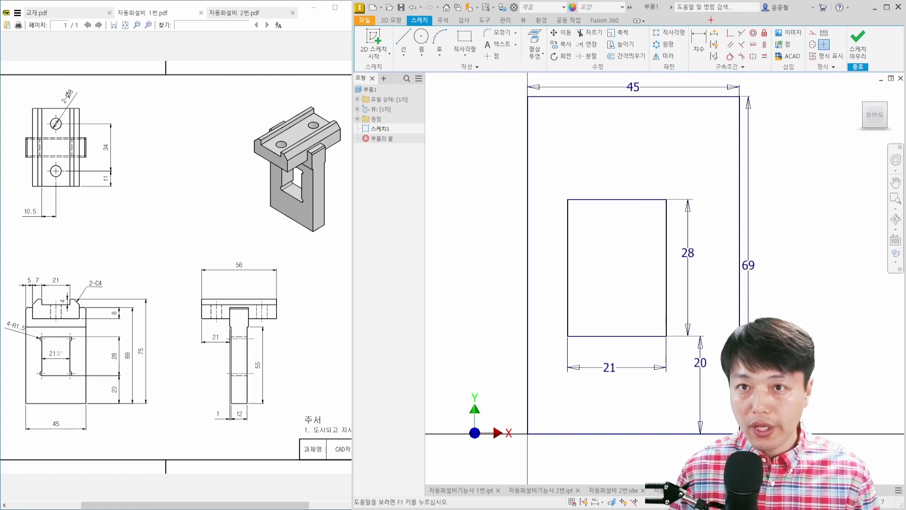
mouse_move(717, 22)
left_mouse_down("ctrl")
mouse_move(761, 44)
mouse_move(782, 71)
mouse_move(772, 75)
left_mouse_up("ctrl")
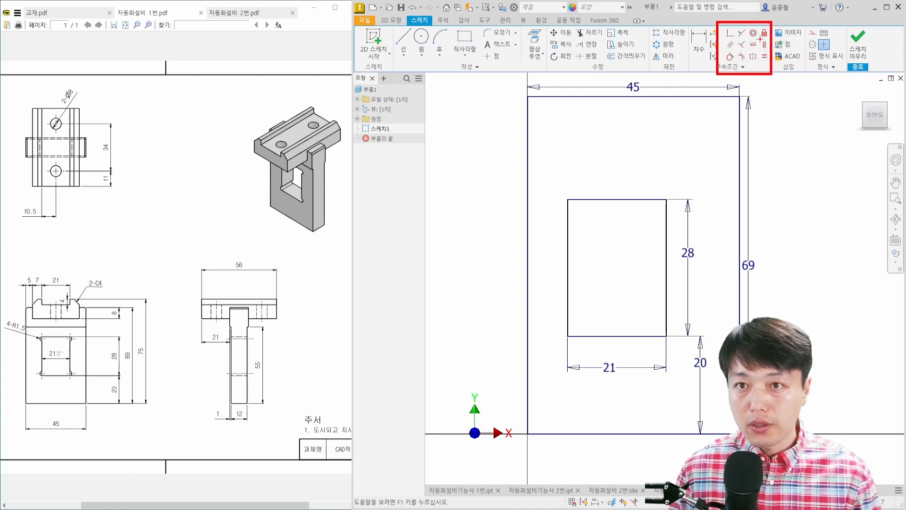
left_click_drag(761, 39, 771, 52, "ctrl")
key("Escape")
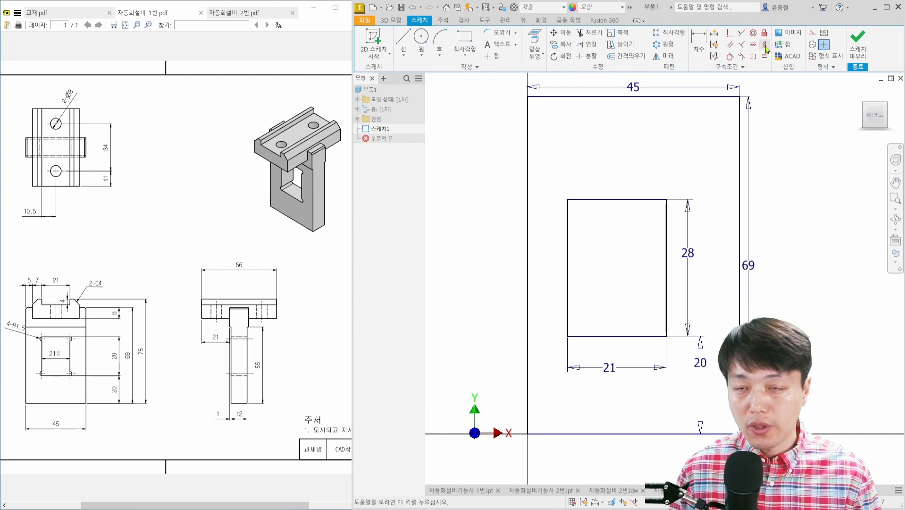
- Center the window horizontally by applying a vertical constraint between the midpoints of the outer and inner rectangles' top edges
left_click(766, 47)
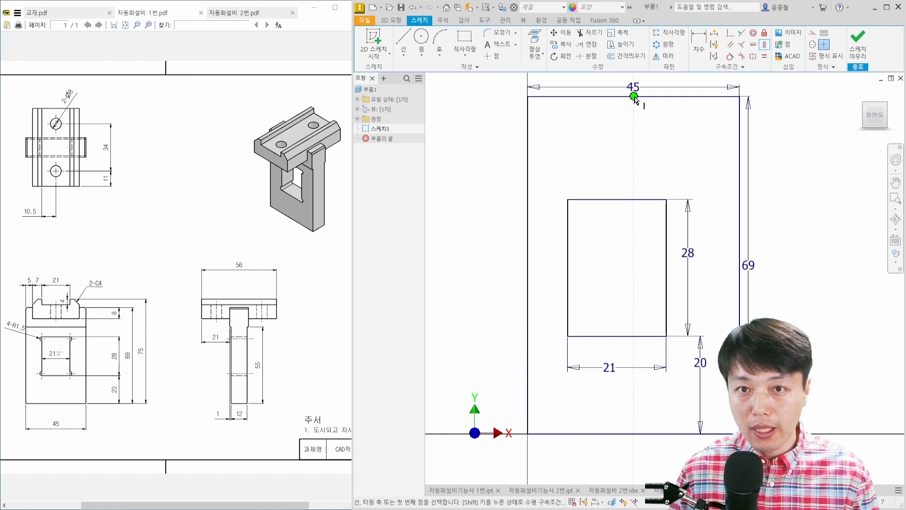
left_click(634, 96)
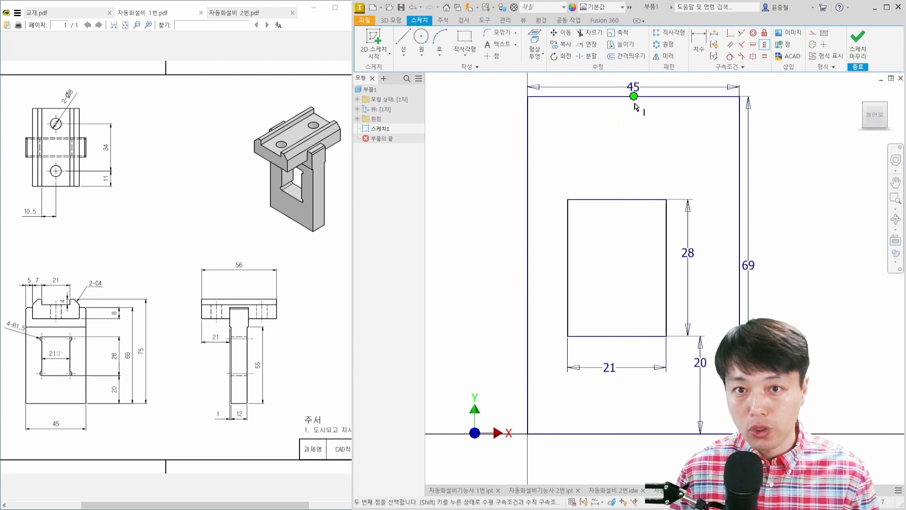
left_click(617, 199)
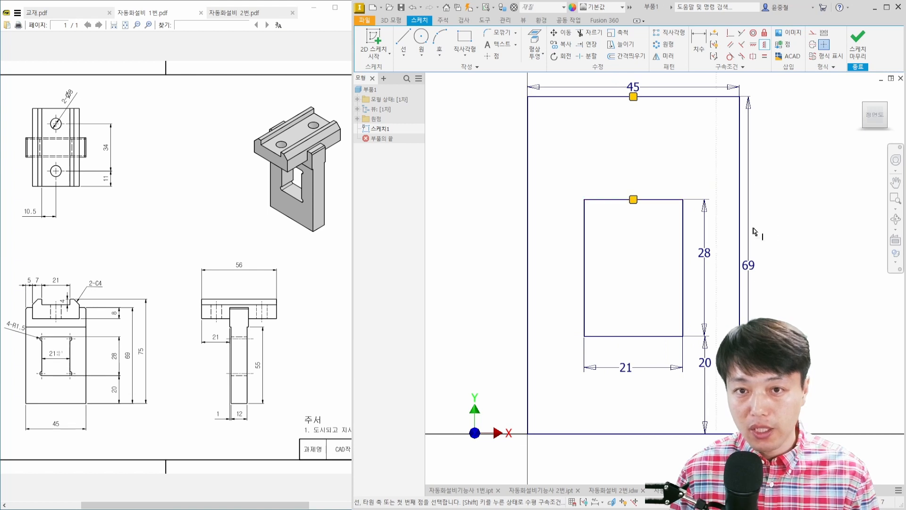
key("Escape")
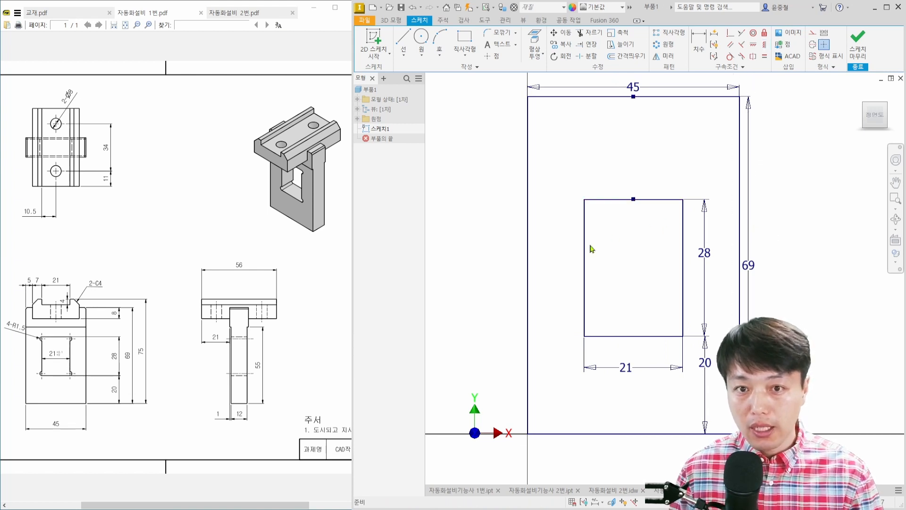
left_click_drag(585, 253, 576, 254)
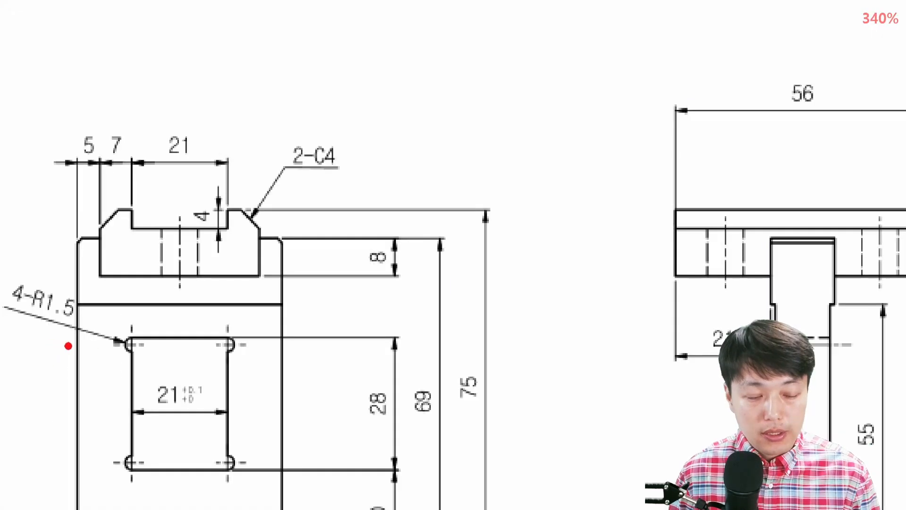
left_click_drag(10, 306, 71, 320)
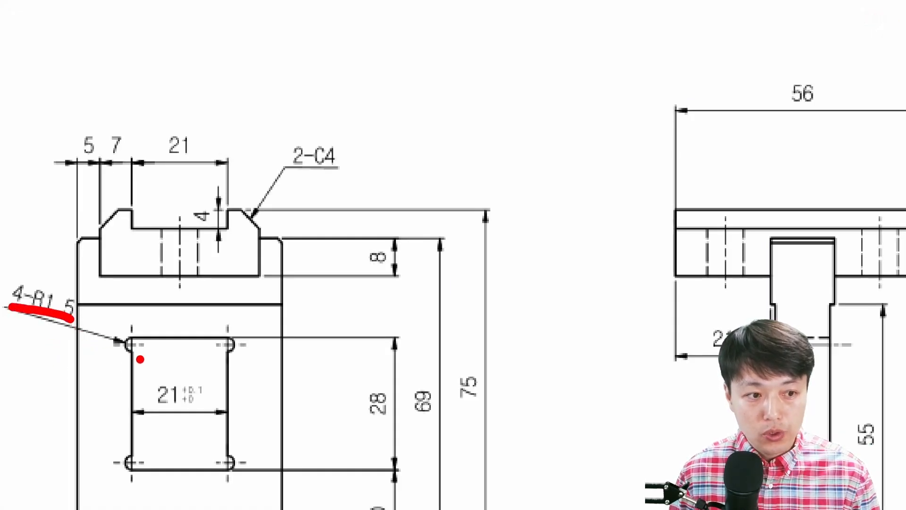
mouse_move(140, 359)
left_mouse_down()
mouse_move(134, 320)
mouse_move(150, 367)
left_mouse_up()
mouse_move(237, 364)
left_mouse_down()
mouse_move(226, 307)
mouse_move(233, 363)
left_mouse_up()
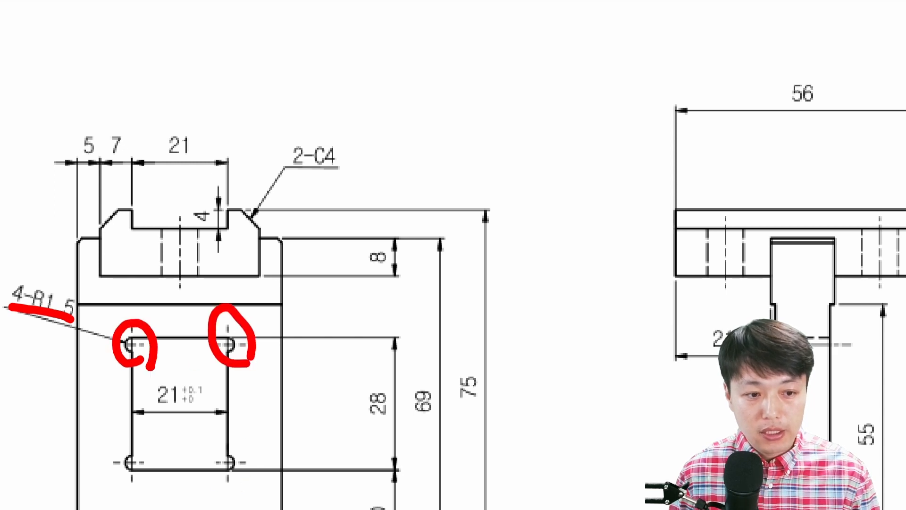
left_click_drag(234, 427, 257, 471)
mouse_move(141, 483)
left_mouse_down()
mouse_move(108, 455)
mouse_move(146, 483)
left_mouse_up()
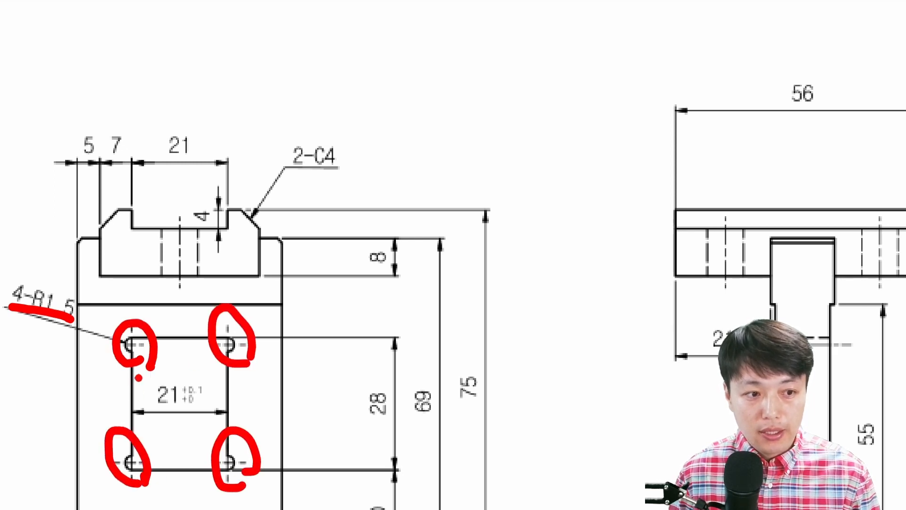
left_click(135, 345)
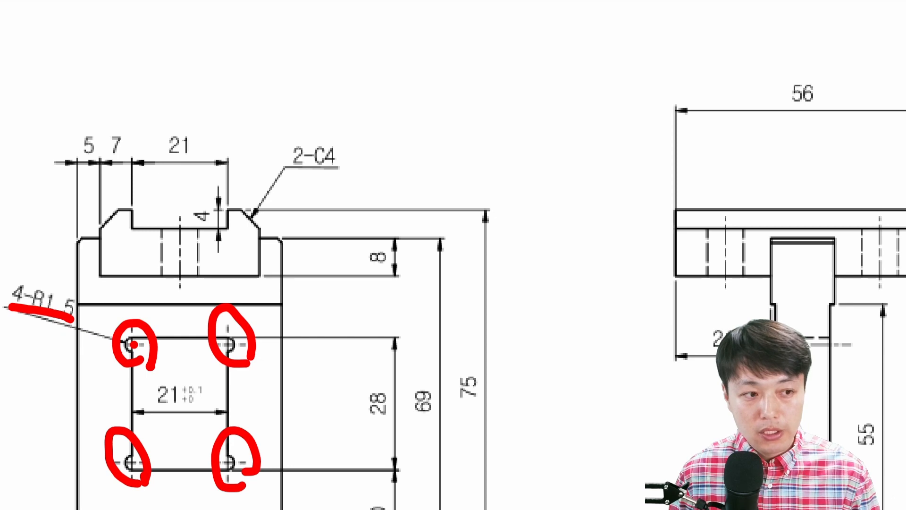
key("Escape")
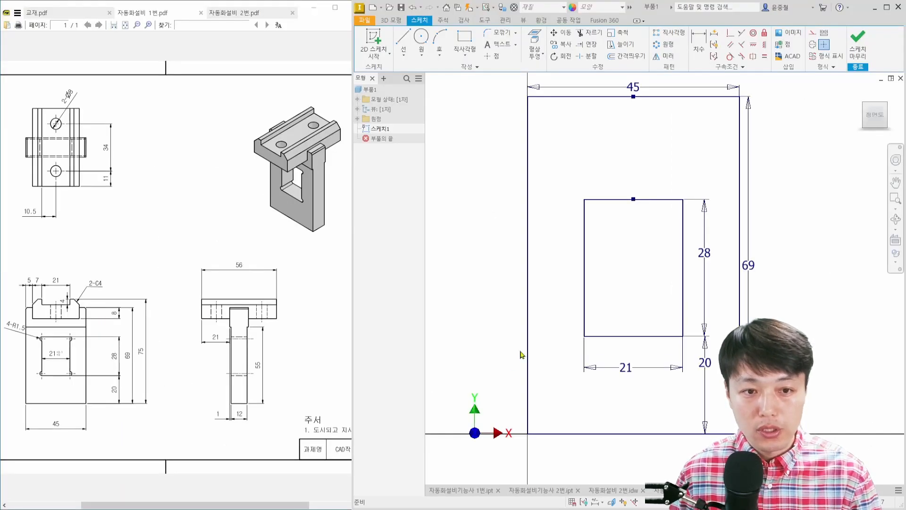
- Draw a 3 mm diameter circle centered on the upper-left corner of the inner rectangle
scroll(608, 255, "up", 5)
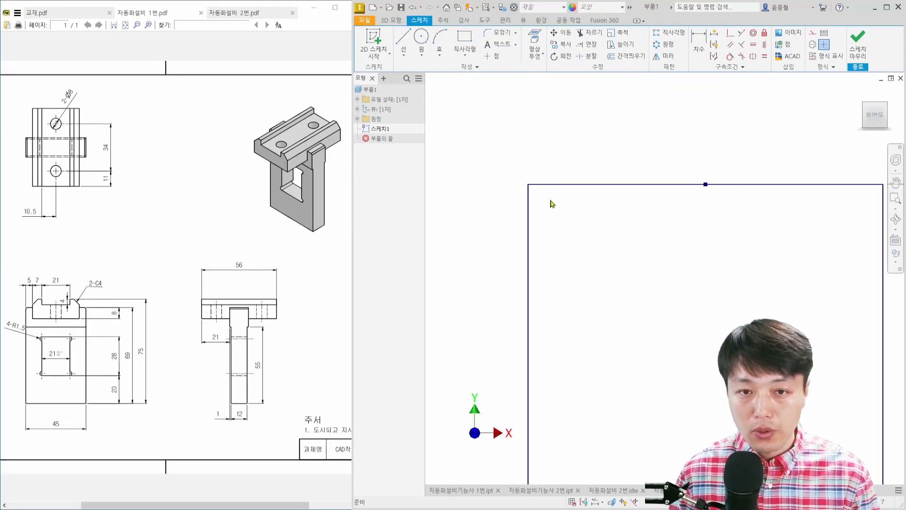
right_click(552, 204)
left_click(515, 185)
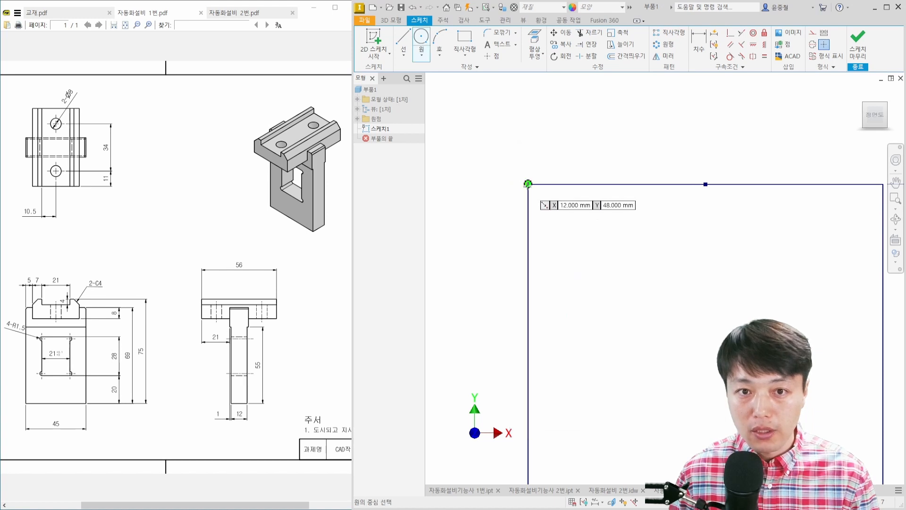
left_click(528, 184)
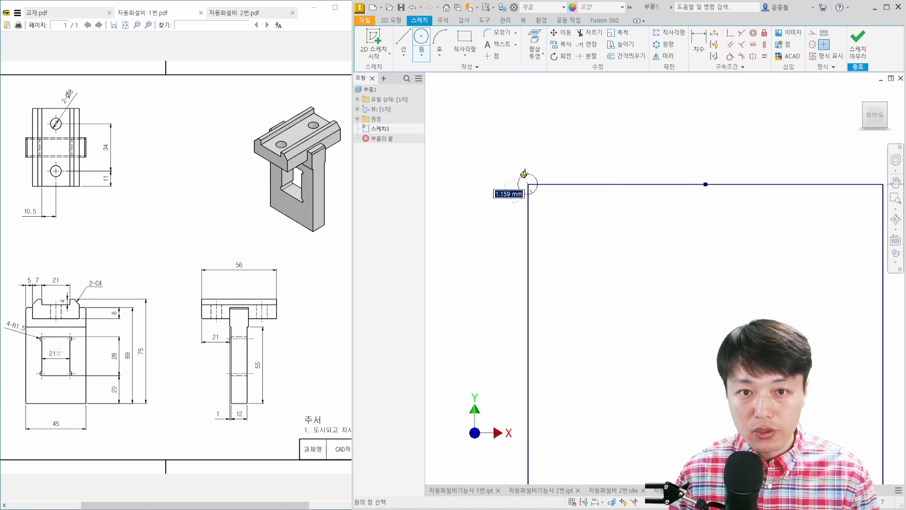
type("3")
key("Return")
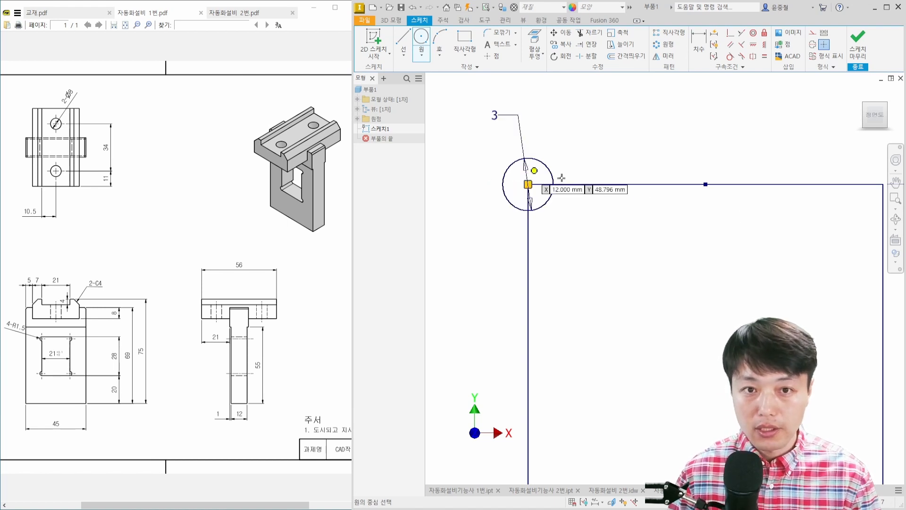
- Reposition the text of the corner circle's 3 mm diameter dimension farther out from the window
middle_click_drag(823, 212, 722, 219)
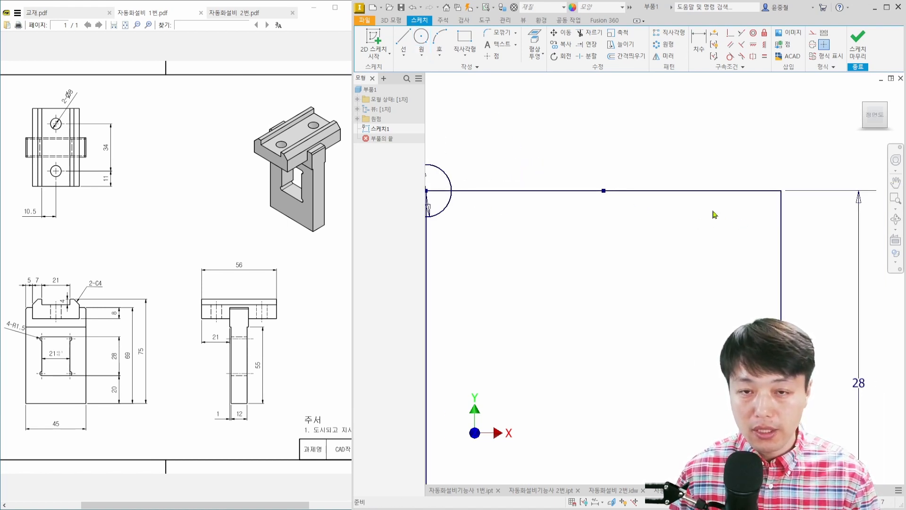
key("ctrl+2")
mouse_move(785, 205)
left_mouse_down()
mouse_move(773, 169)
mouse_move(784, 202)
left_mouse_up()
key("Escape")
scroll(694, 232, "down", 3)
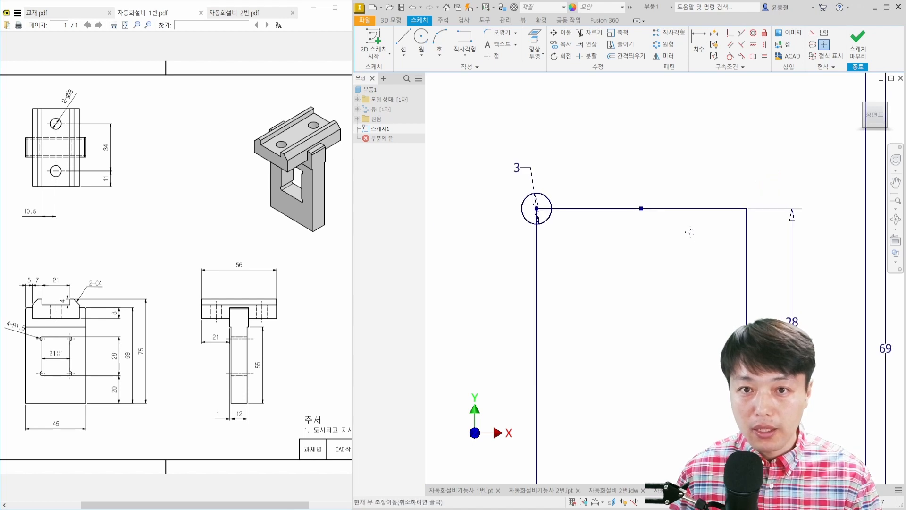
left_click_drag(518, 168, 492, 178)
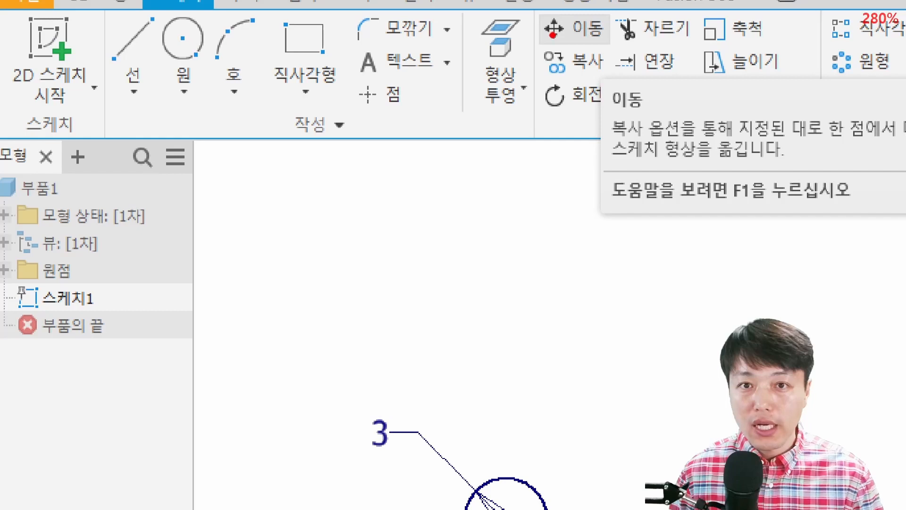
left_click_drag(541, 39, 609, 82)
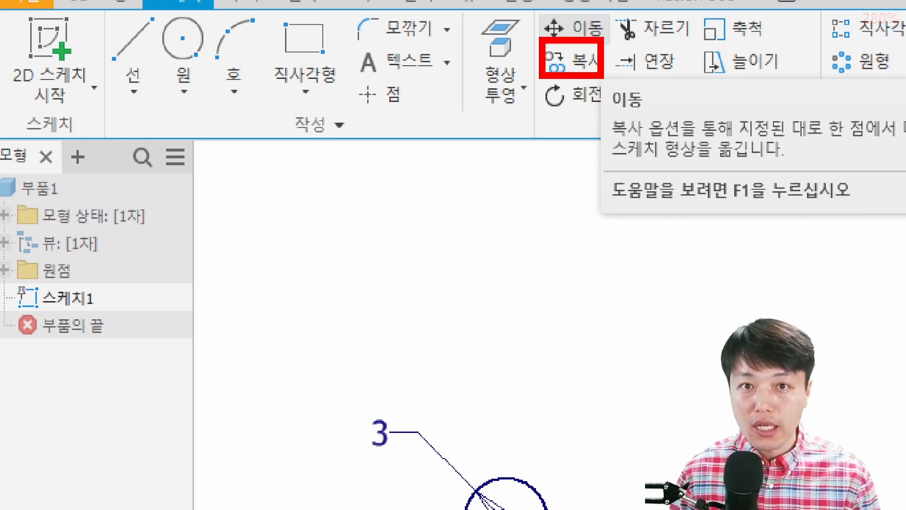
mouse_move(561, 126)
left_mouse_down()
mouse_move(561, 87)
mouse_move(587, 79)
left_mouse_up()
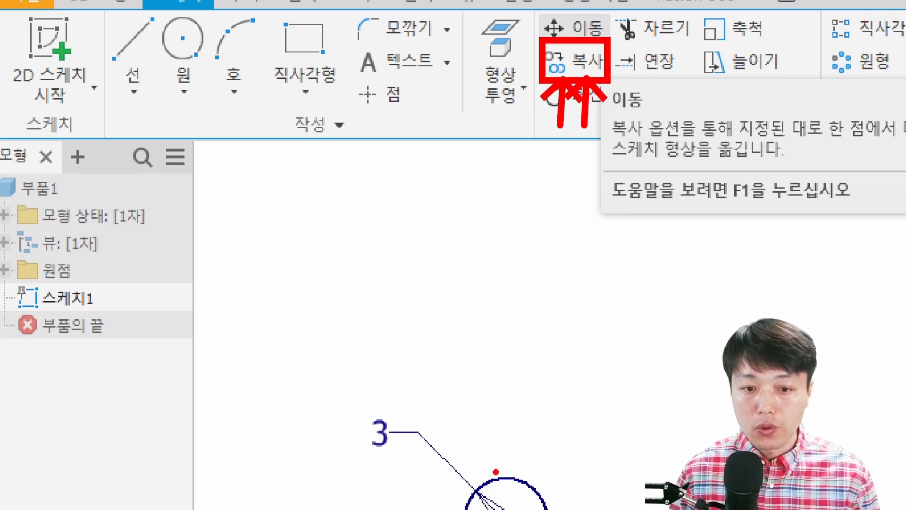
mouse_move(496, 476)
left_mouse_down()
mouse_move(469, 509)
mouse_move(532, 488)
mouse_move(458, 470)
left_mouse_up()
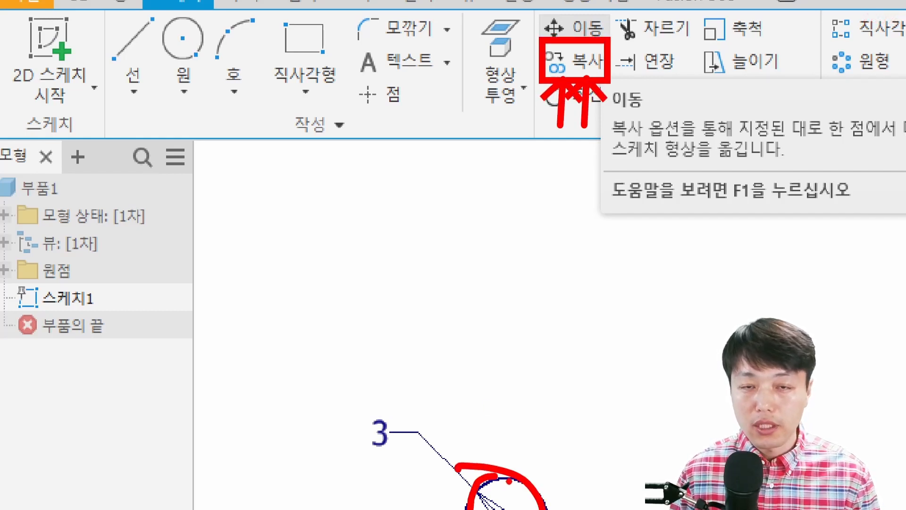
key("Escape")
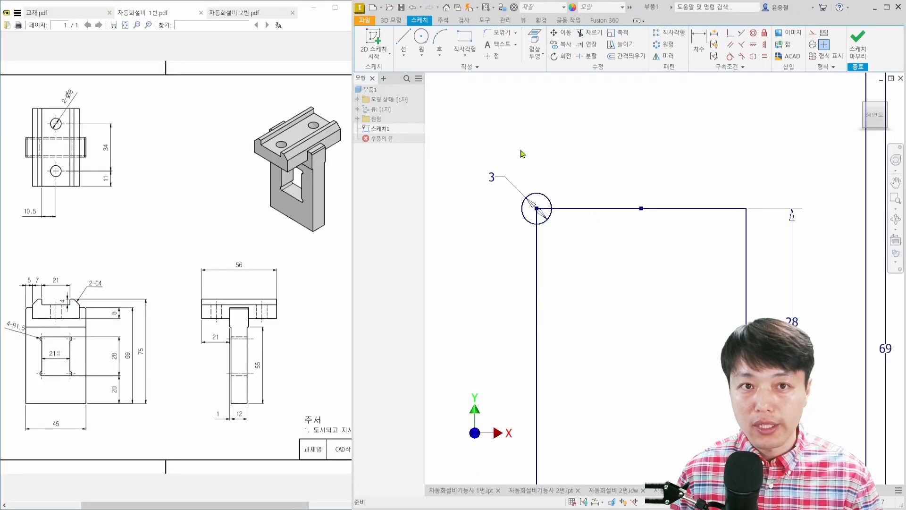
- Set up a Copy of the 3 mm circle at the window's upper-left corner, using its center as the base point
left_click(562, 47)
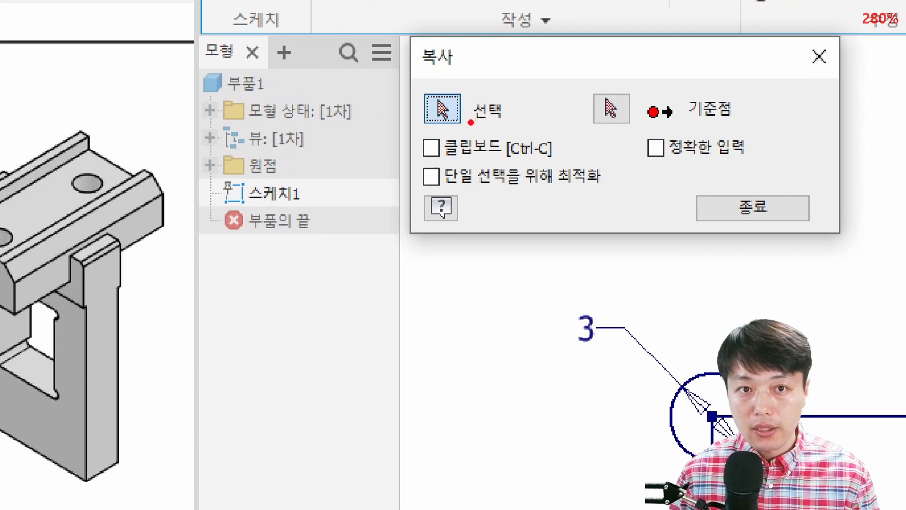
mouse_move(447, 92)
left_mouse_down()
mouse_move(443, 105)
mouse_move(454, 108)
left_mouse_up()
left_click_drag(582, 127, 641, 136)
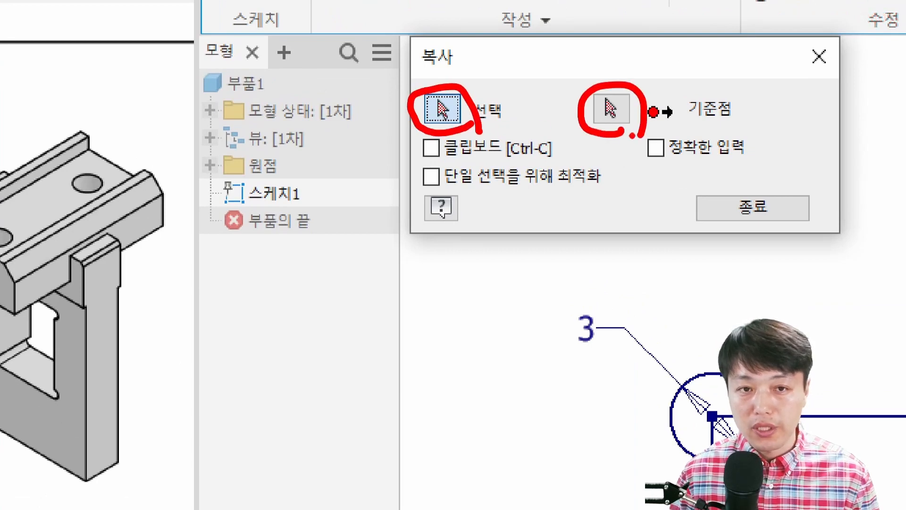
left_click_drag(682, 381, 670, 442)
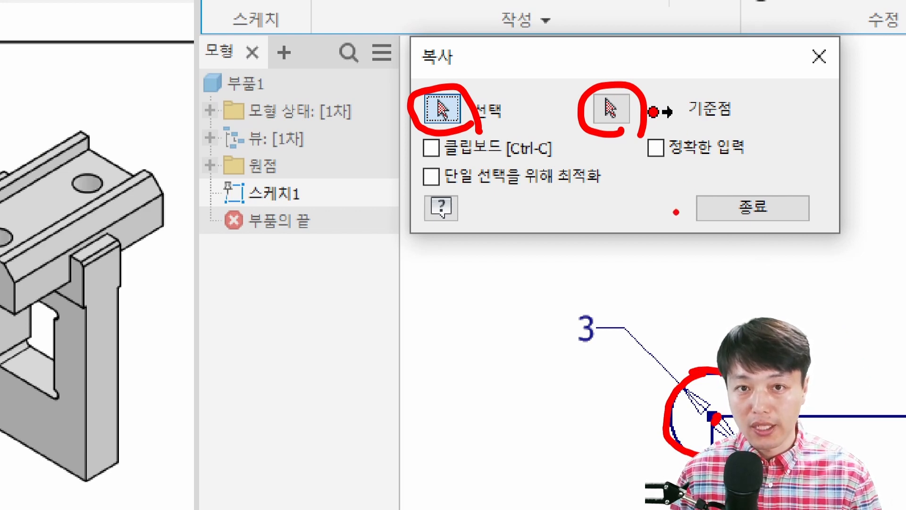
key("Escape")
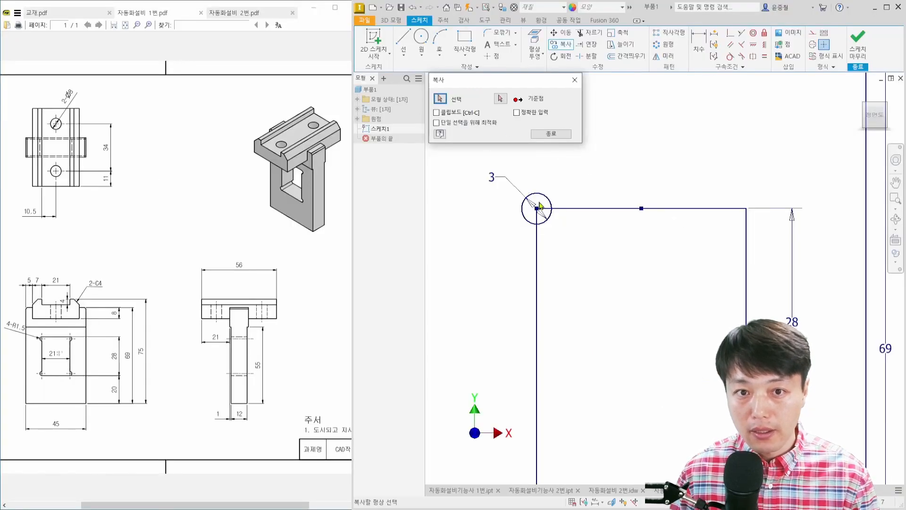
scroll(550, 200, "up", 2)
scroll(550, 202, "up", 2)
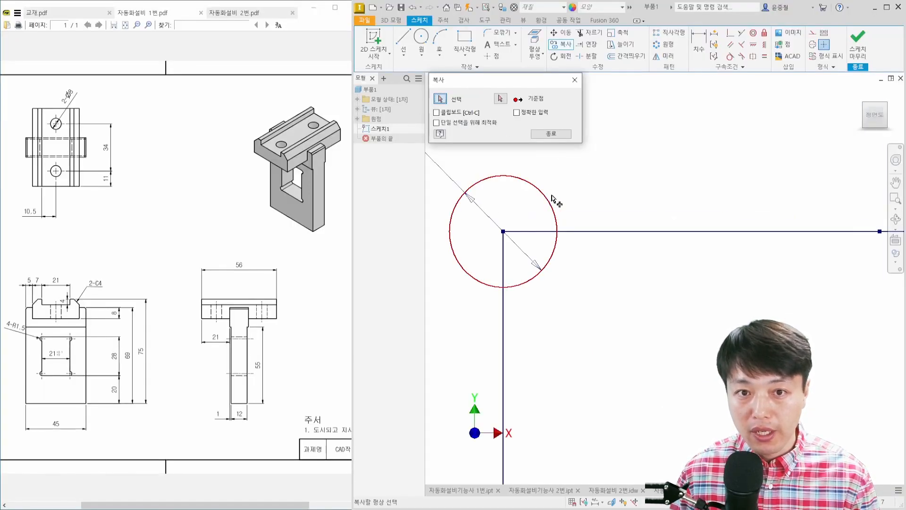
left_click(547, 200)
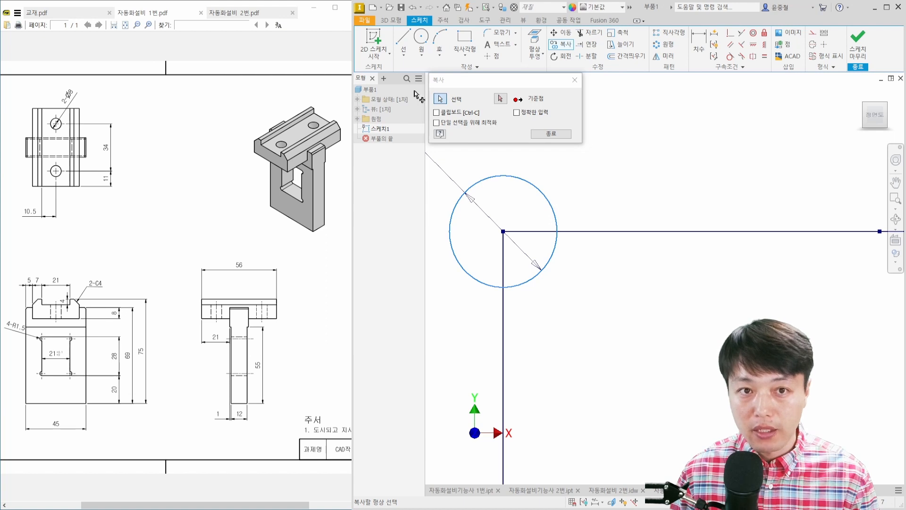
left_click(501, 99)
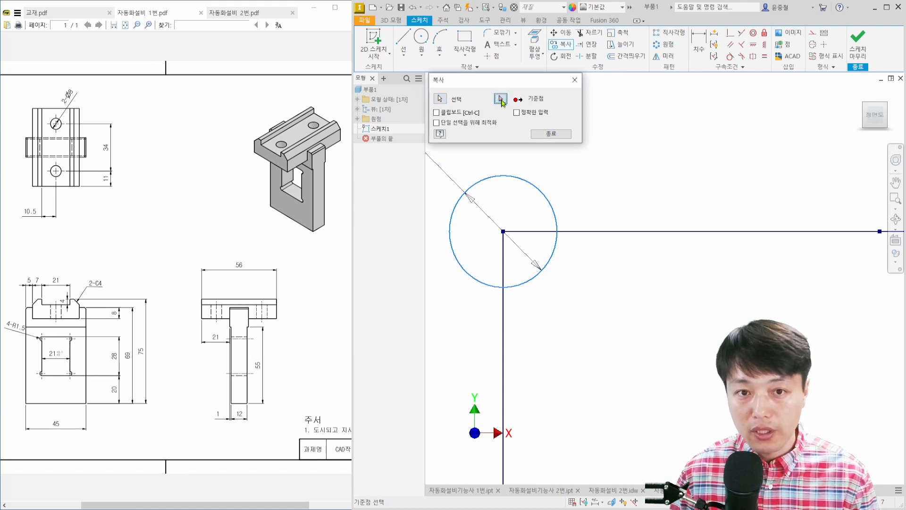
left_click(503, 231)
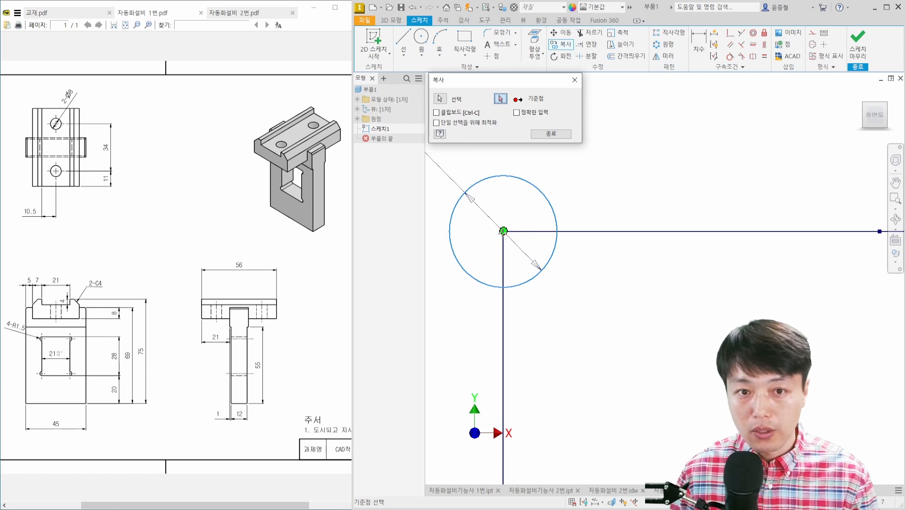
- Place copies of the 3 mm circle on the inner rectangle's upper-right, lower-right and lower-left corners, and finish copying
scroll(572, 243, "up", 5)
scroll(580, 244, "up", 3)
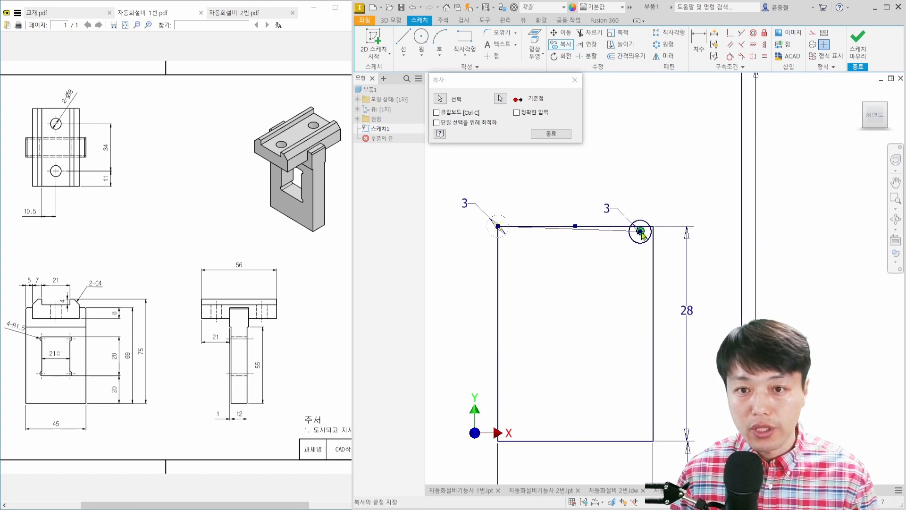
scroll(639, 229, "down", 8)
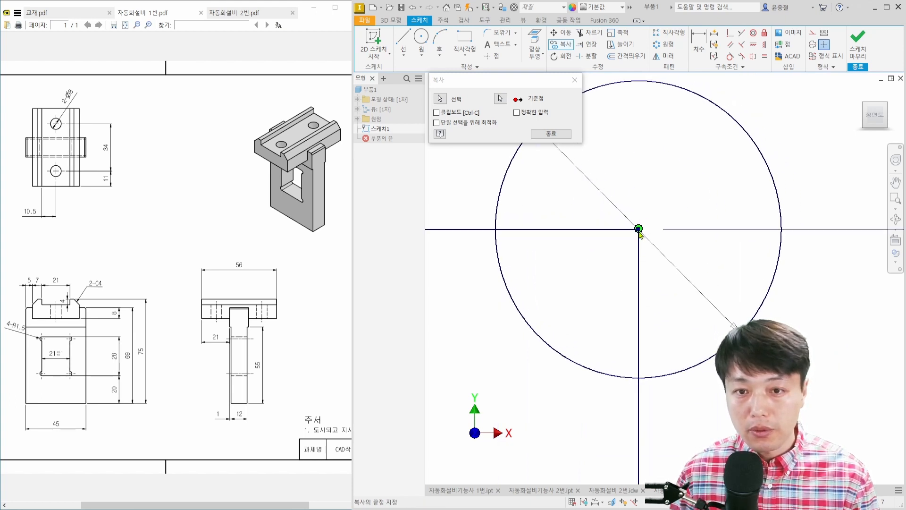
left_click(639, 229)
scroll(659, 137, "up", 5)
scroll(654, 439, "down", 5)
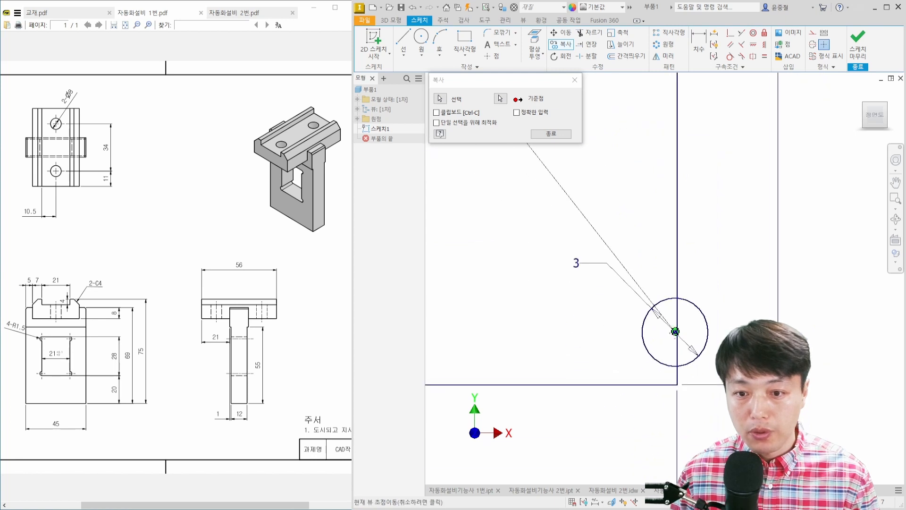
left_click(677, 385)
middle_click_drag(577, 377, 900, 309)
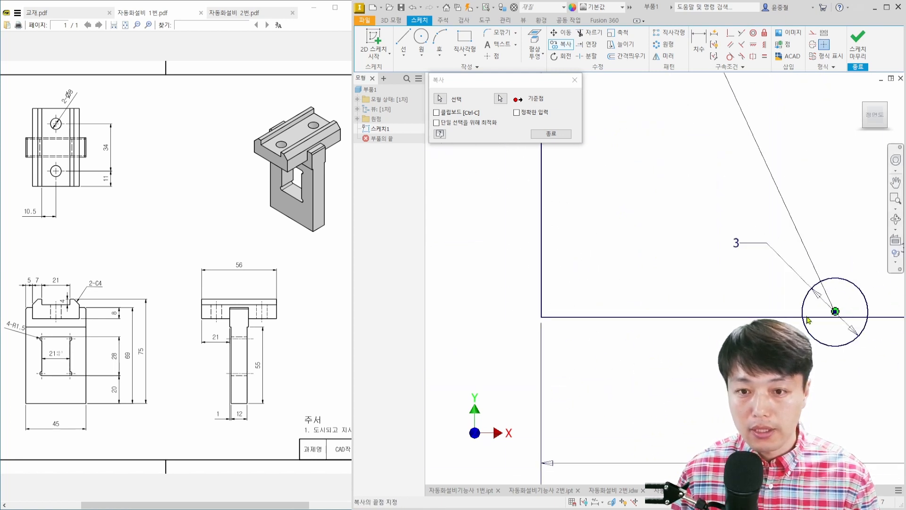
left_click(541, 317)
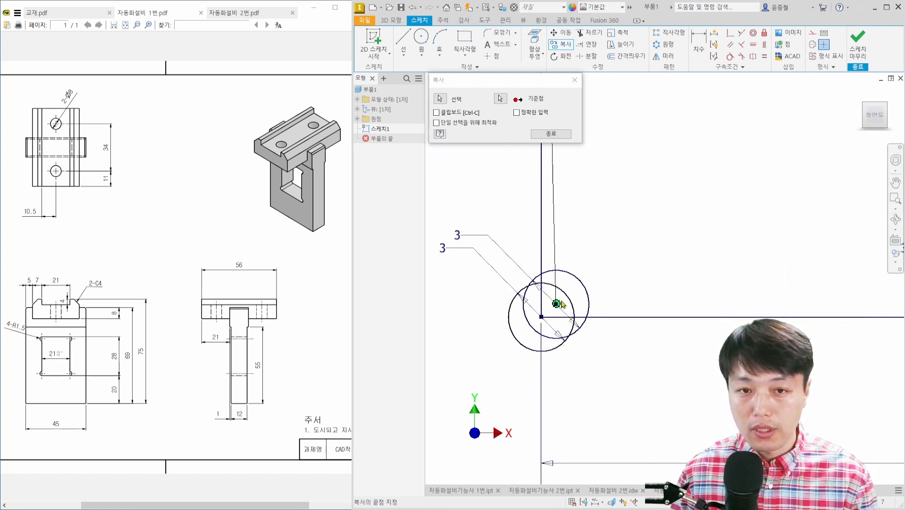
left_click(548, 134)
scroll(595, 297, "up", 5)
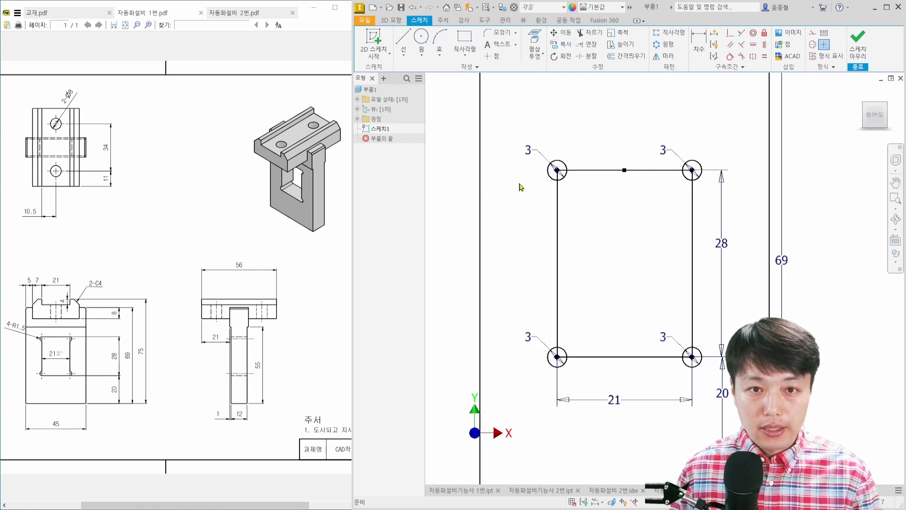
- Examine how the corner circles overlap the inner rectangle's edges, then view the complete plate sketch
scroll(564, 171, "down", 4)
scroll(565, 176, "up", 5)
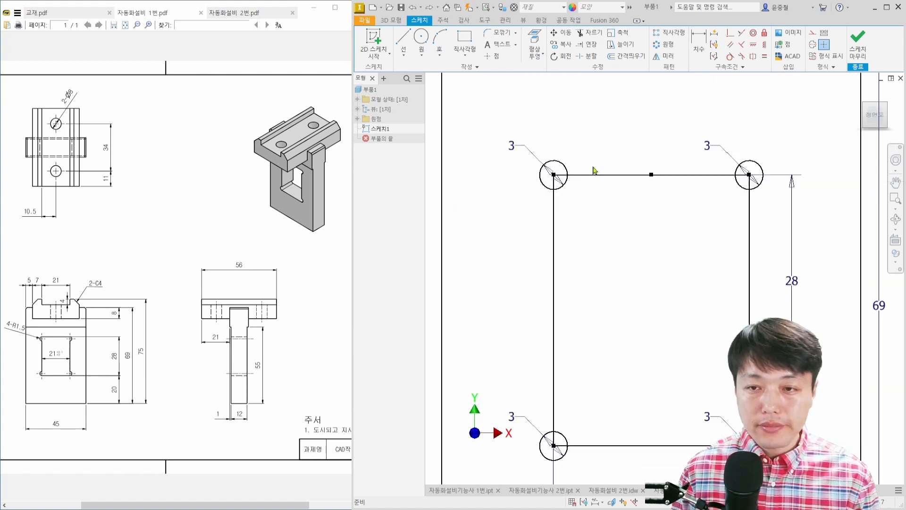
scroll(571, 169, "down", 8)
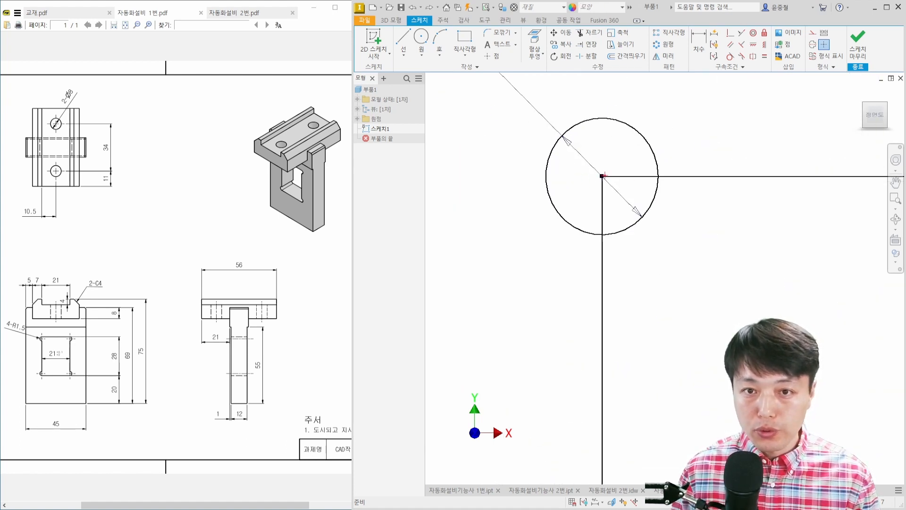
left_click(613, 177)
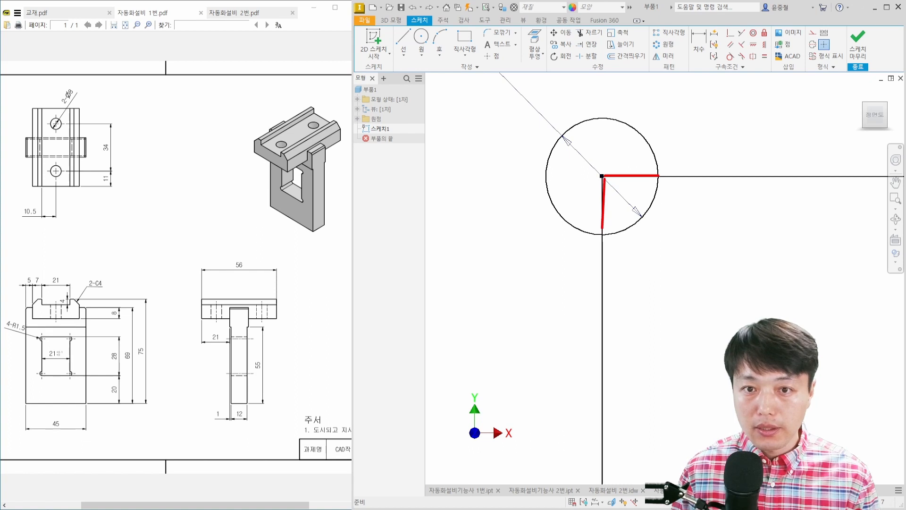
left_click_drag(604, 233, 654, 178)
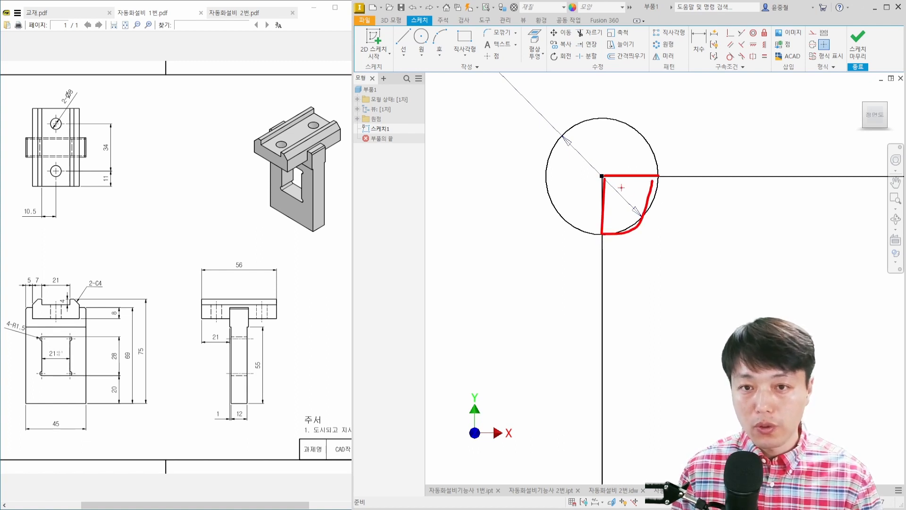
key("Escape")
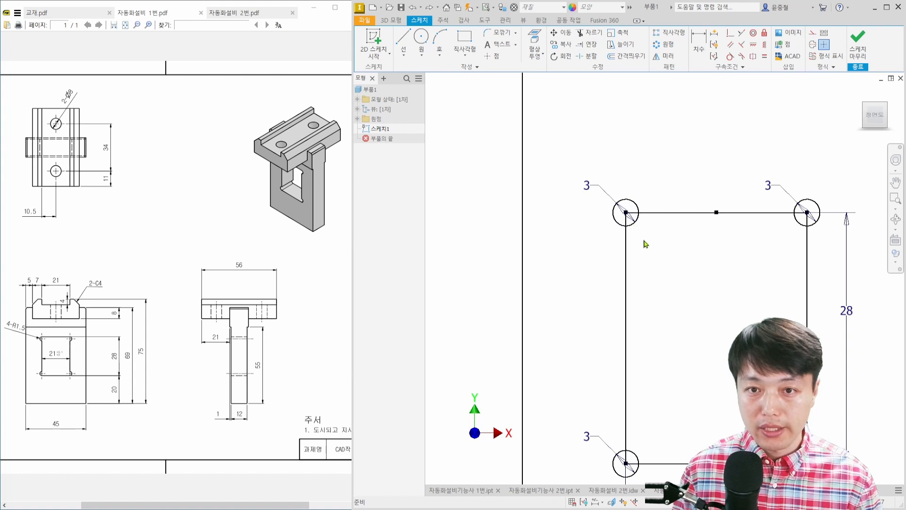
scroll(643, 243, "down", 3)
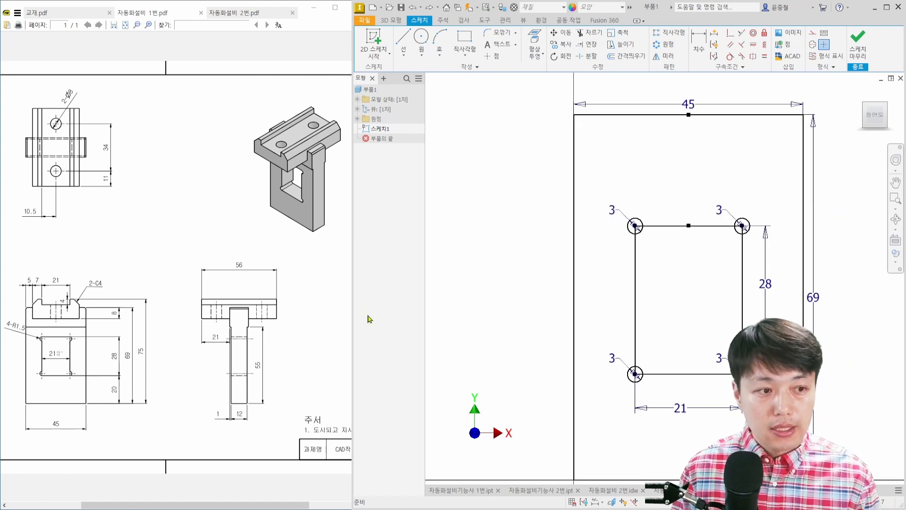
scroll(638, 237, "down", 2)
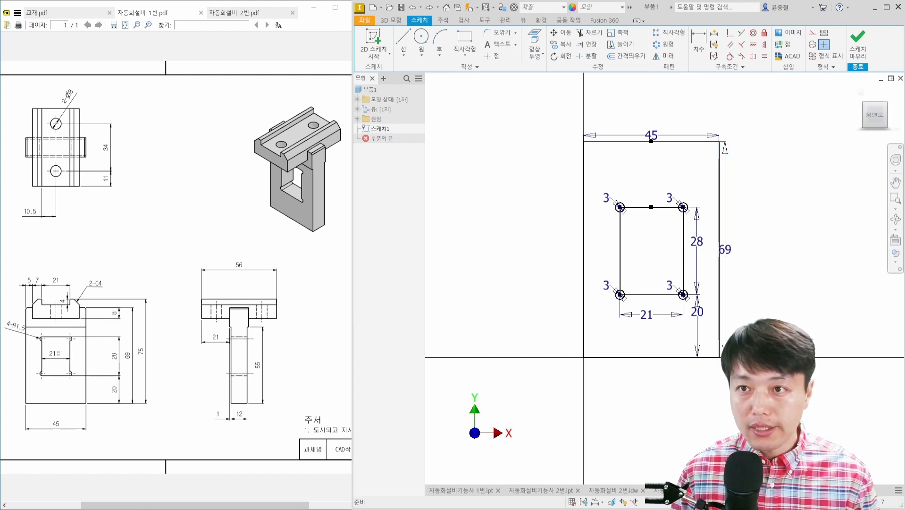
mouse_move(849, 96)
left_mouse_down()
mouse_move(840, 123)
mouse_move(827, 124)
left_mouse_up()
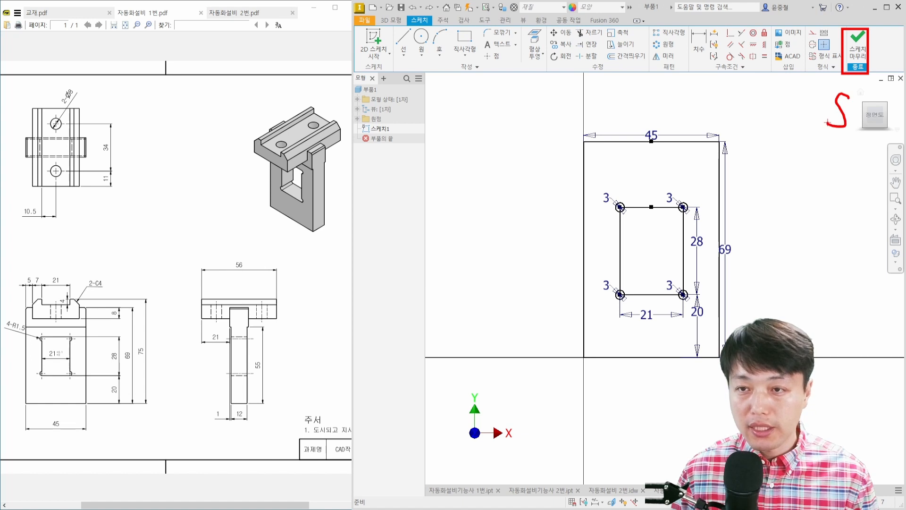
left_click_drag(752, 201, 775, 197)
left_click_drag(757, 201, 759, 229)
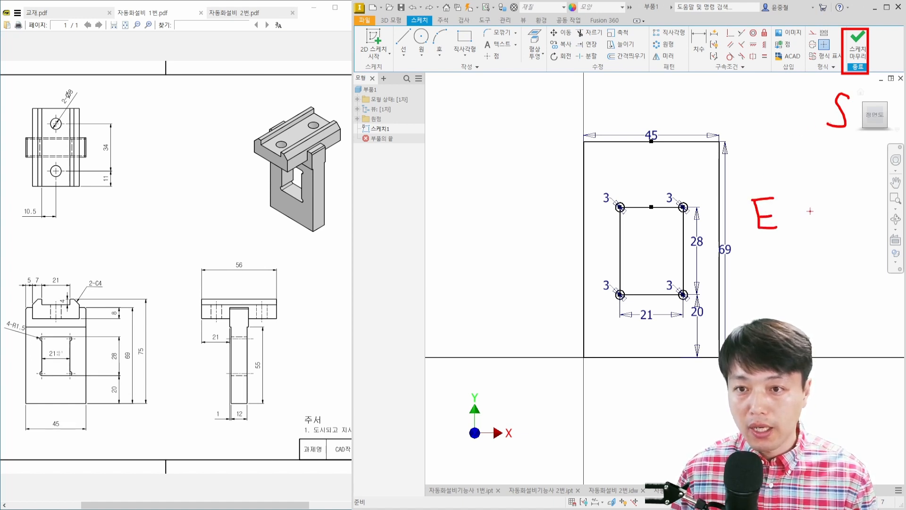
left_click_drag(807, 197, 805, 221)
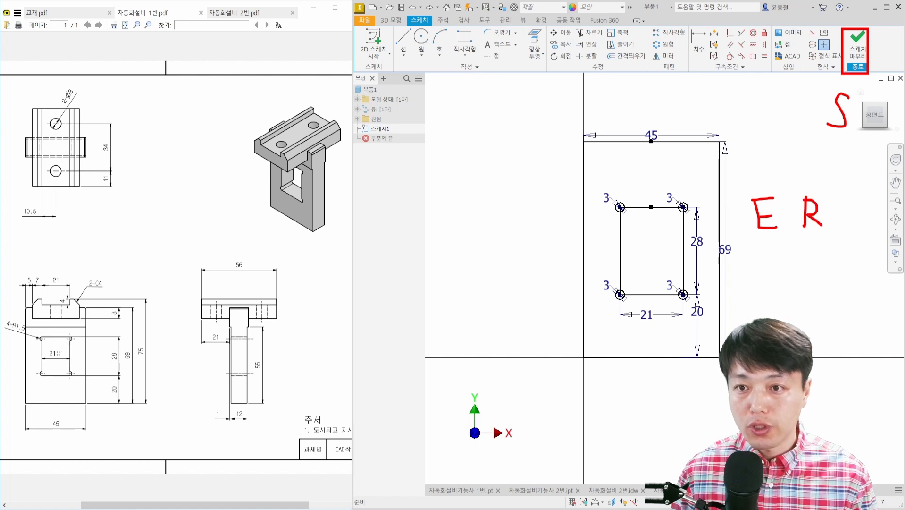
mouse_move(776, 238)
left_mouse_down()
mouse_move(793, 200)
mouse_move(788, 242)
left_mouse_up()
mouse_move(828, 236)
left_mouse_down()
mouse_move(819, 239)
mouse_move(838, 230)
left_mouse_up()
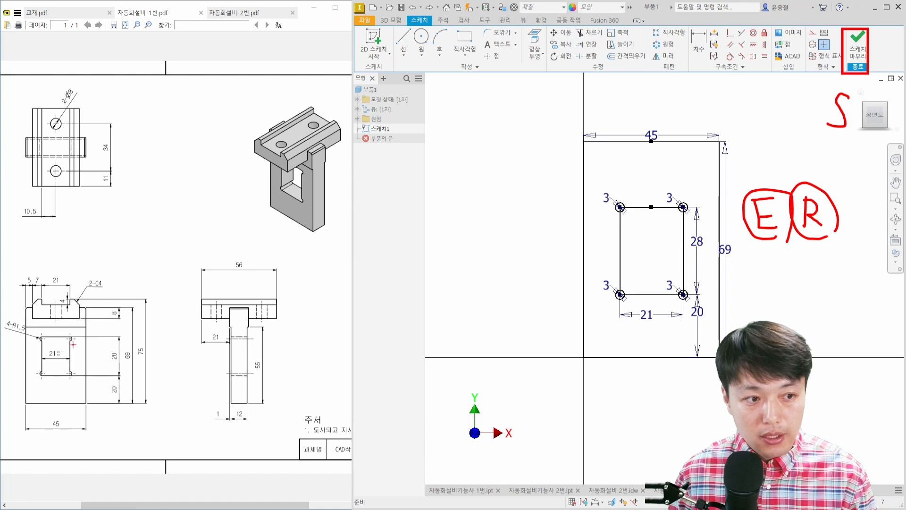
left_click_drag(74, 352, 106, 334)
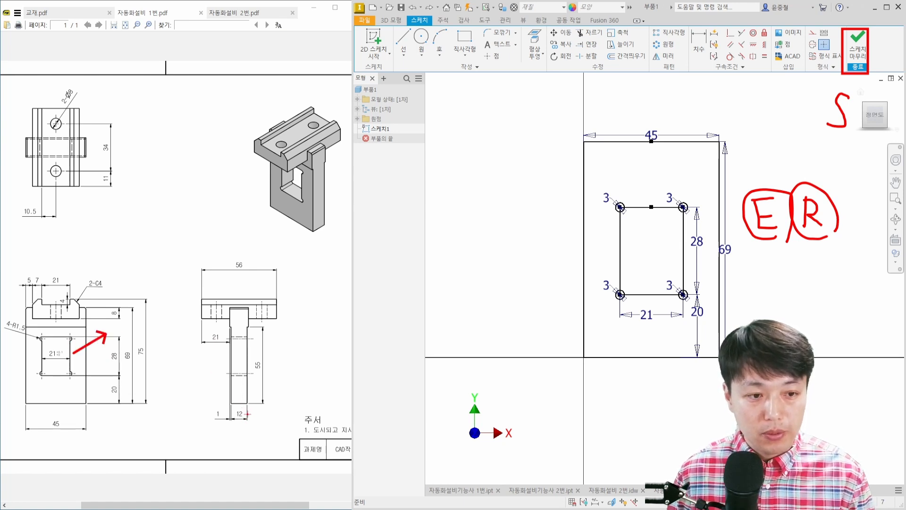
mouse_move(246, 420)
left_mouse_down()
mouse_move(220, 411)
mouse_move(257, 421)
left_mouse_up()
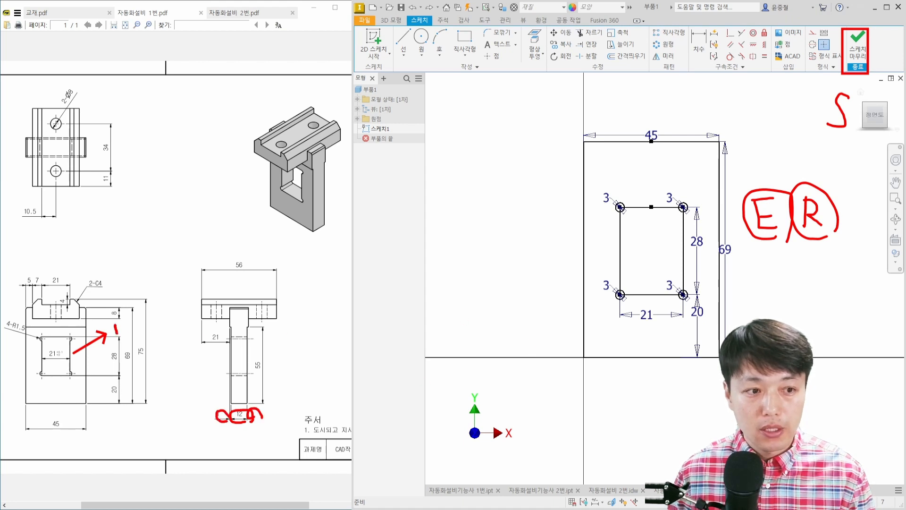
left_click_drag(116, 334, 117, 337)
mouse_move(135, 322)
left_mouse_down()
mouse_move(152, 331)
mouse_move(143, 341)
left_mouse_up()
key("Escape")
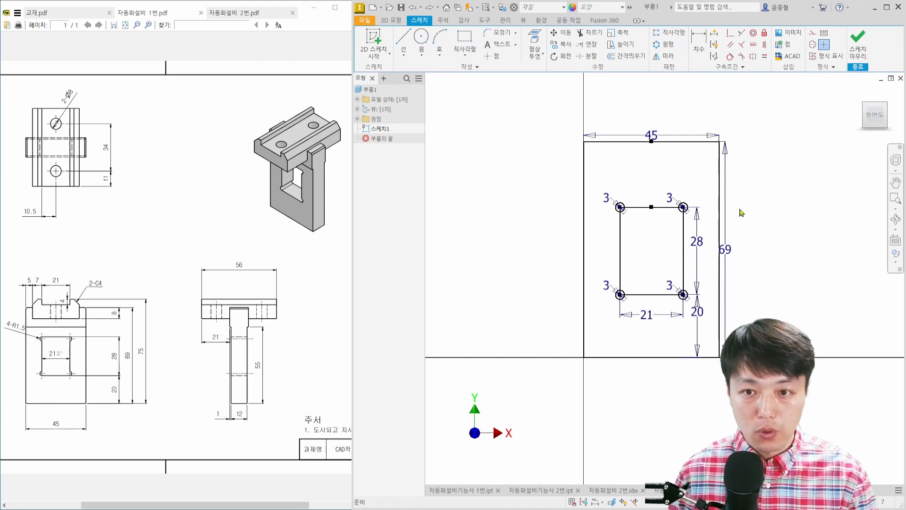
- Extrude the plate profile around the window symmetrically to a total thickness of 14 mm
key("e")
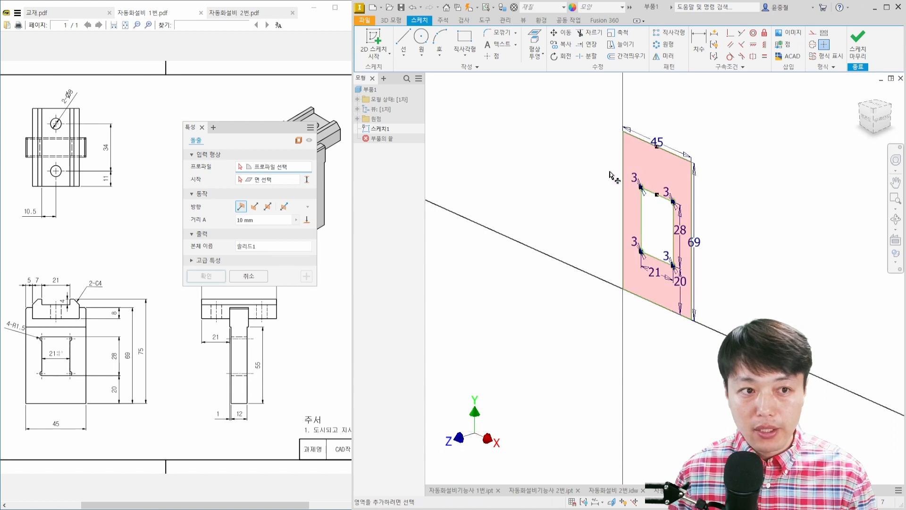
left_click_drag(248, 133, 504, 151)
left_click(652, 172)
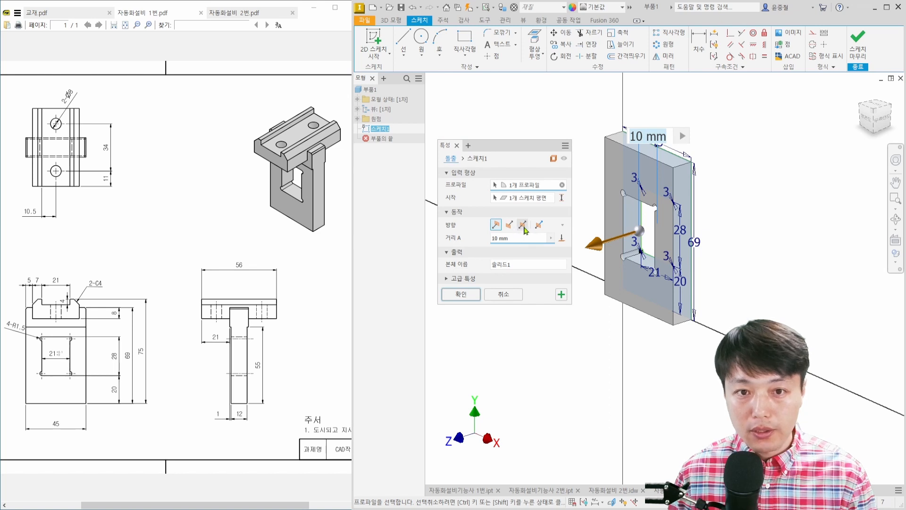
left_click(524, 228)
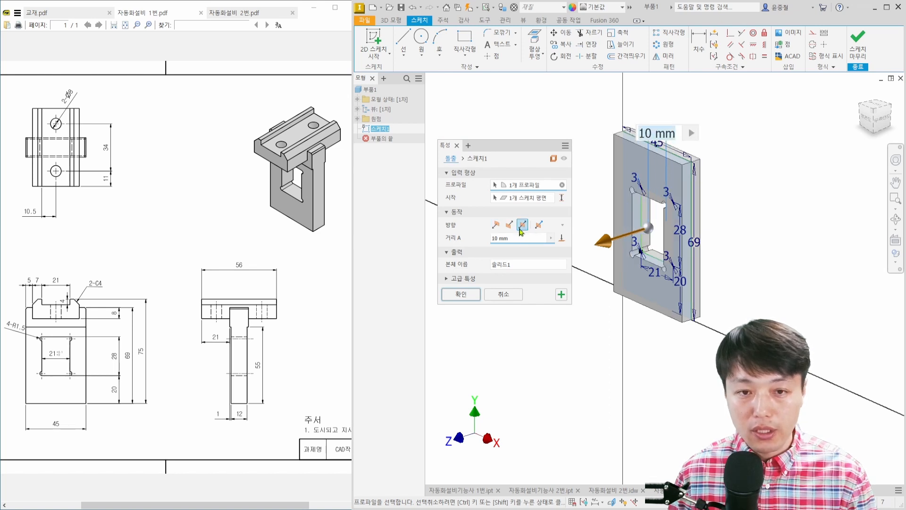
left_click(518, 238)
type("14")
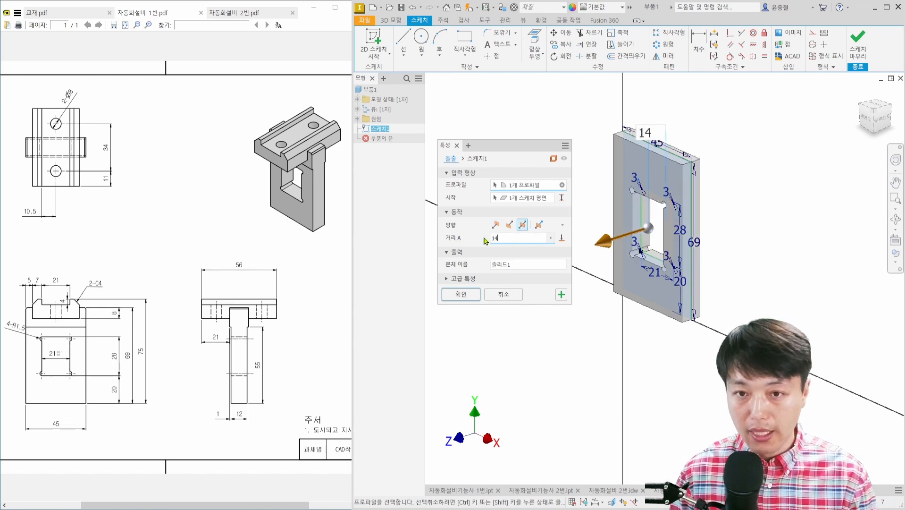
key("Return")
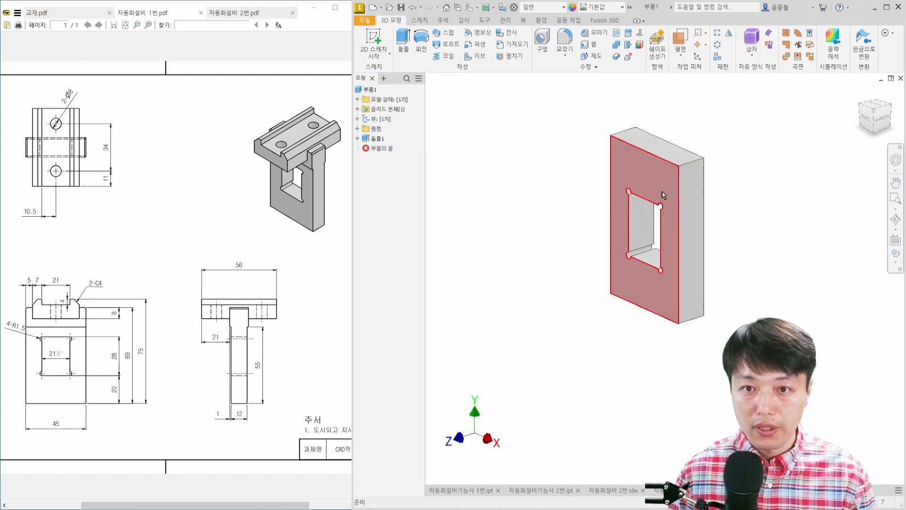
- Check the side view's thickness dimensions in the drawing and start a new sketch on the plate's front face
scroll(665, 191, "down", 3)
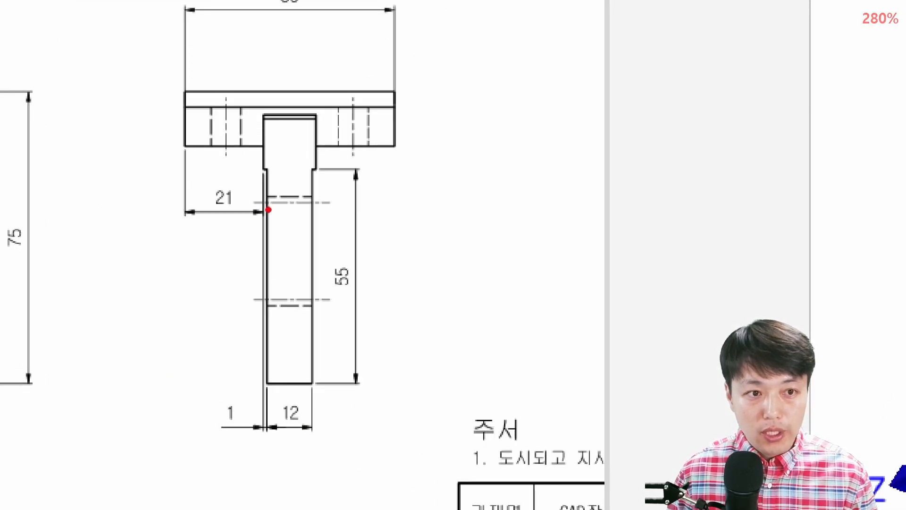
mouse_move(241, 427)
left_mouse_down()
mouse_move(203, 414)
mouse_move(243, 426)
left_mouse_up()
mouse_move(351, 293)
left_mouse_down()
mouse_move(333, 295)
mouse_move(364, 286)
left_mouse_up()
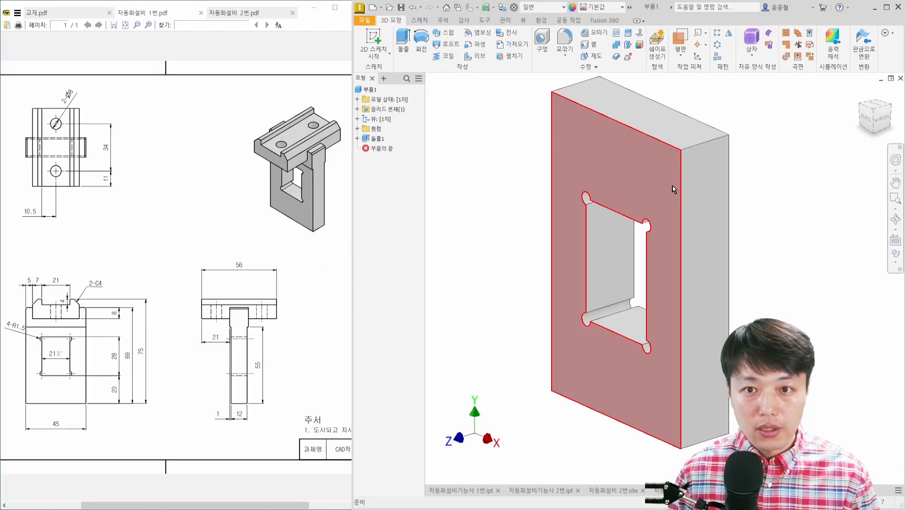
left_click(657, 191)
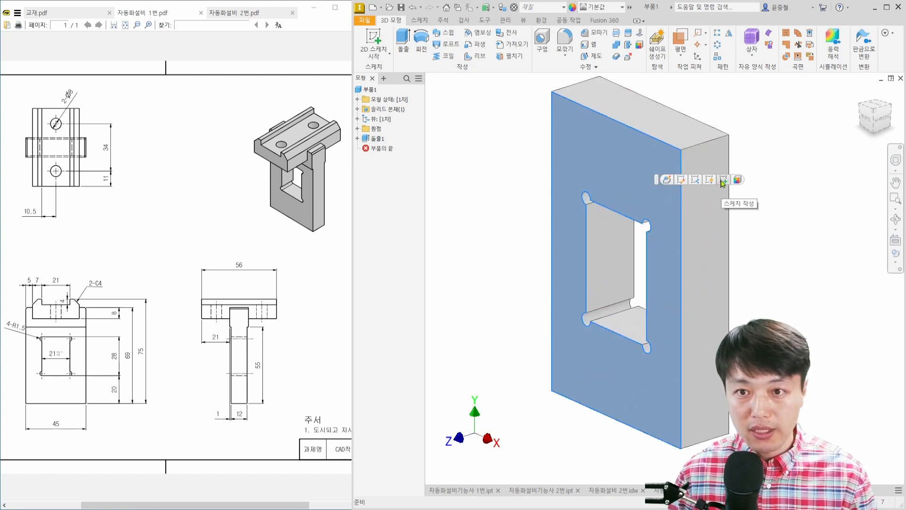
mouse_move(780, 241)
left_mouse_down()
mouse_move(775, 262)
mouse_move(745, 261)
left_mouse_up()
key("Escape")
left_click(734, 221)
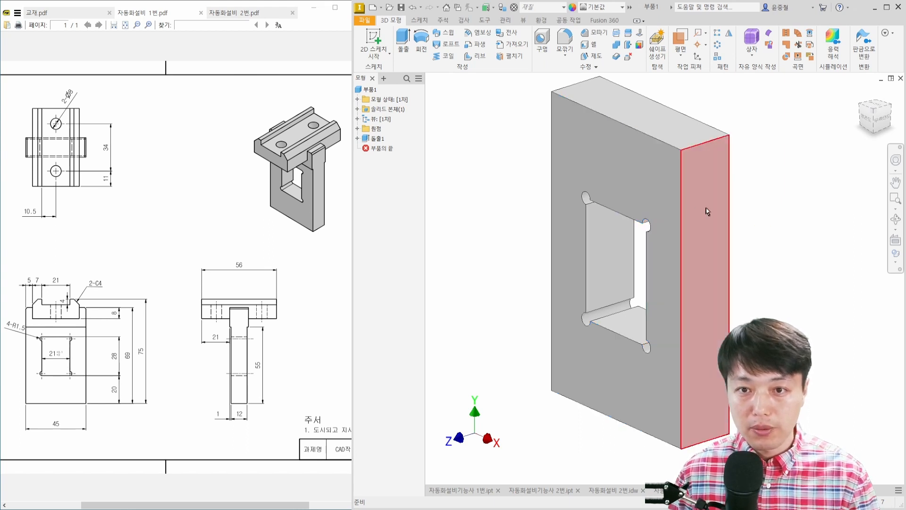
left_click(637, 181)
key("s")
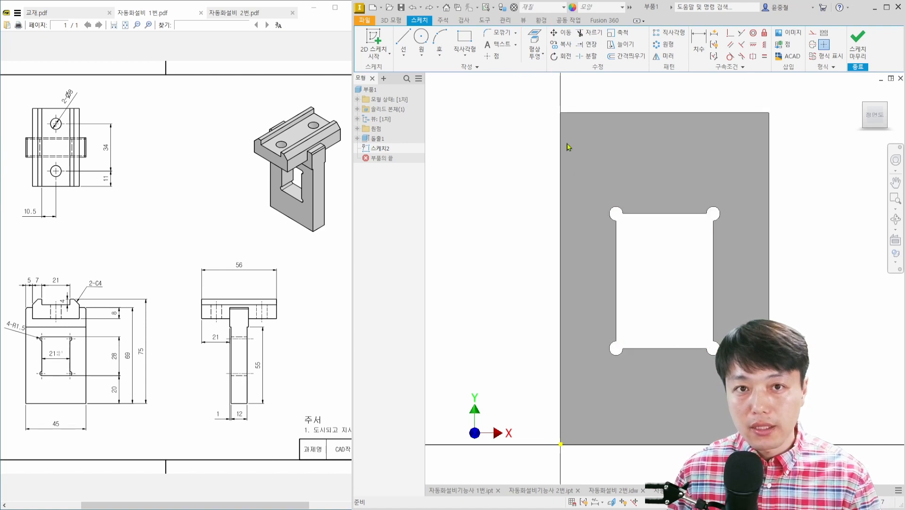
- Project the cut edges of the plate and its window into the new sketch
right_click(533, 184)
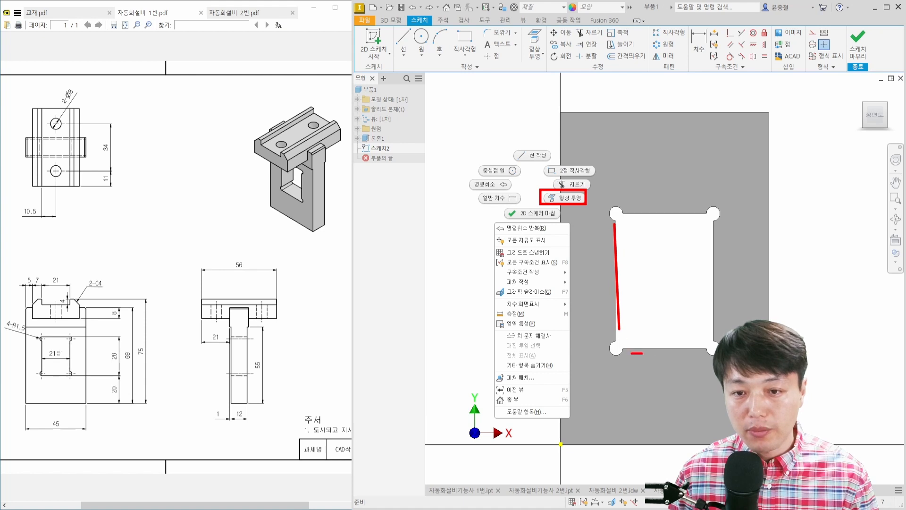
left_click(564, 95)
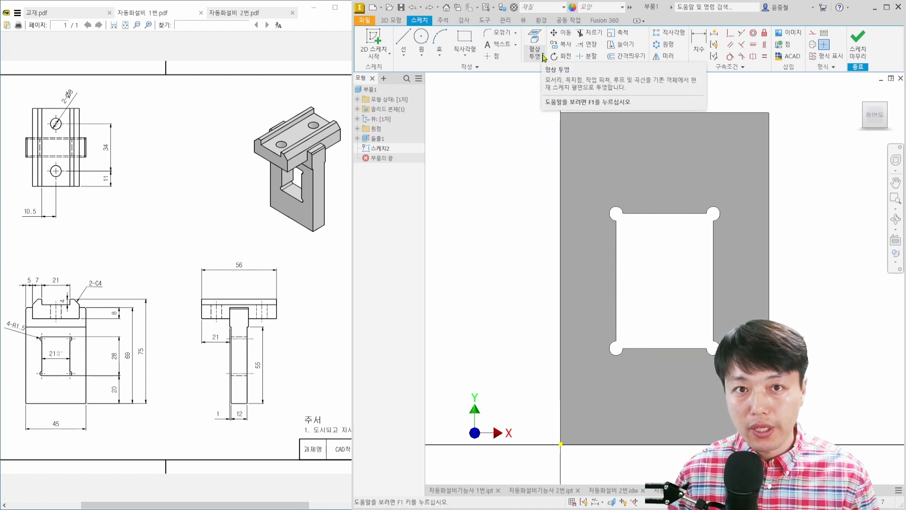
left_click(544, 56)
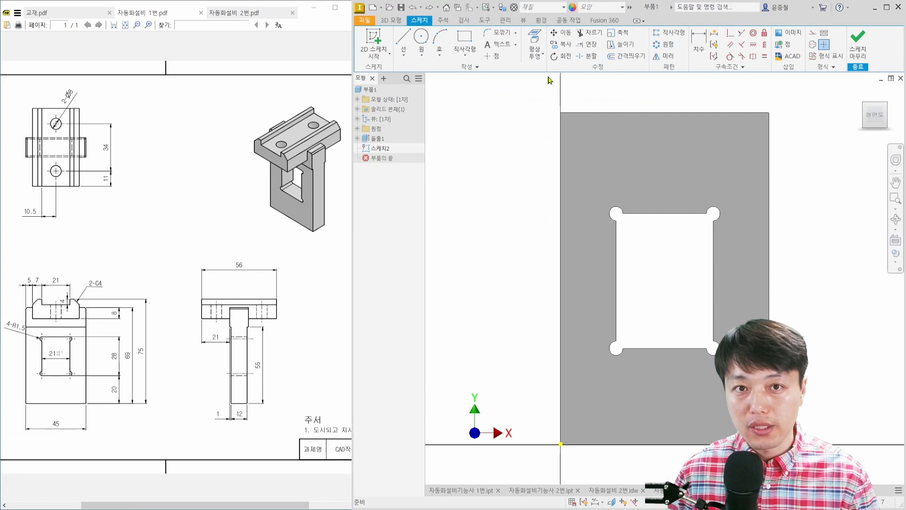
left_click(550, 50)
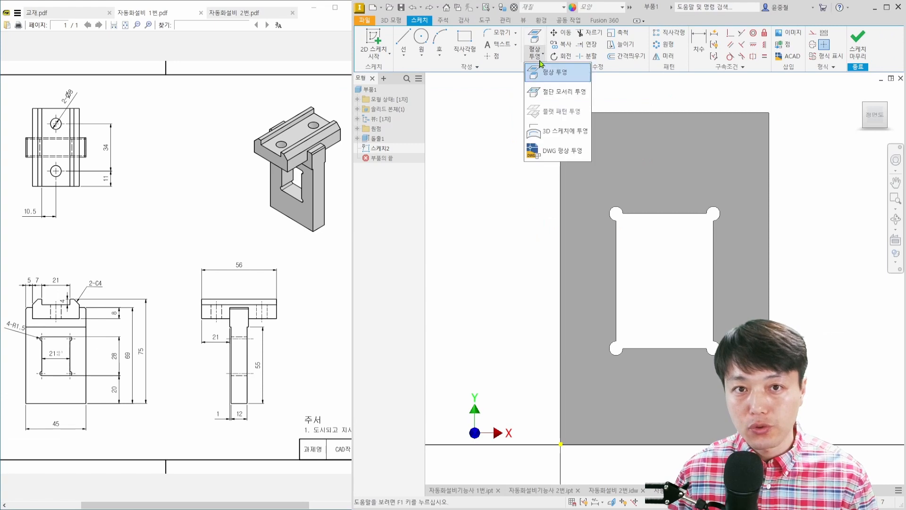
left_click(552, 92)
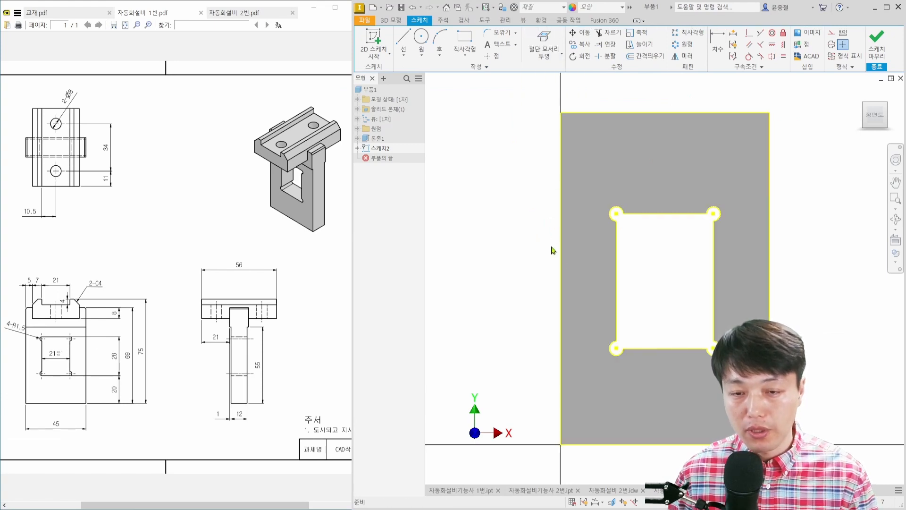
- Examine the projected window corners and the drawing's width, height and depth dimensions for the recessed lower area
scroll(619, 274, "down", 3)
scroll(603, 236, "up", 2)
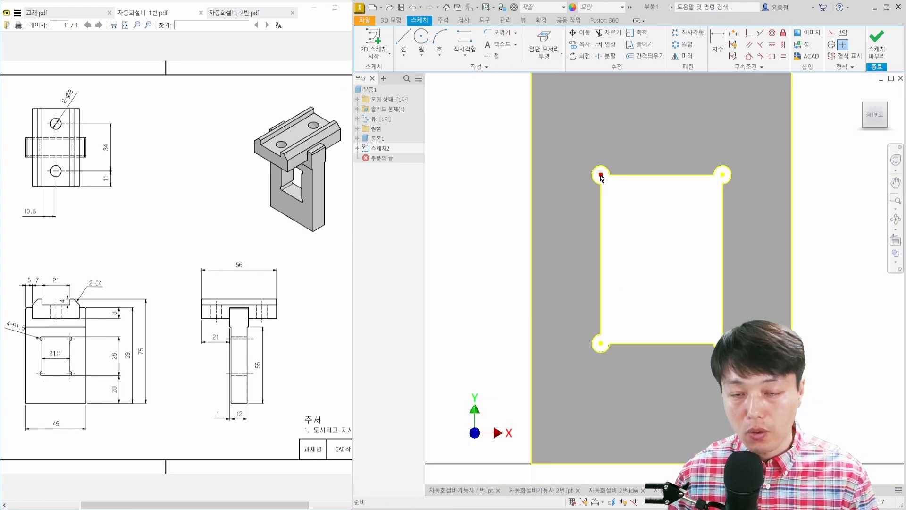
scroll(601, 177, "down", 1)
scroll(597, 219, "up", 2)
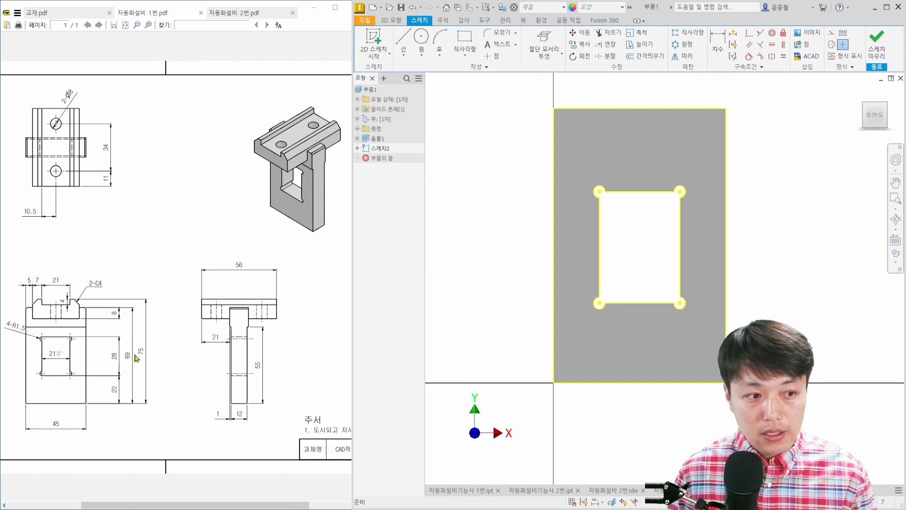
left_click_drag(24, 327, 87, 404)
left_click_drag(261, 373, 269, 375)
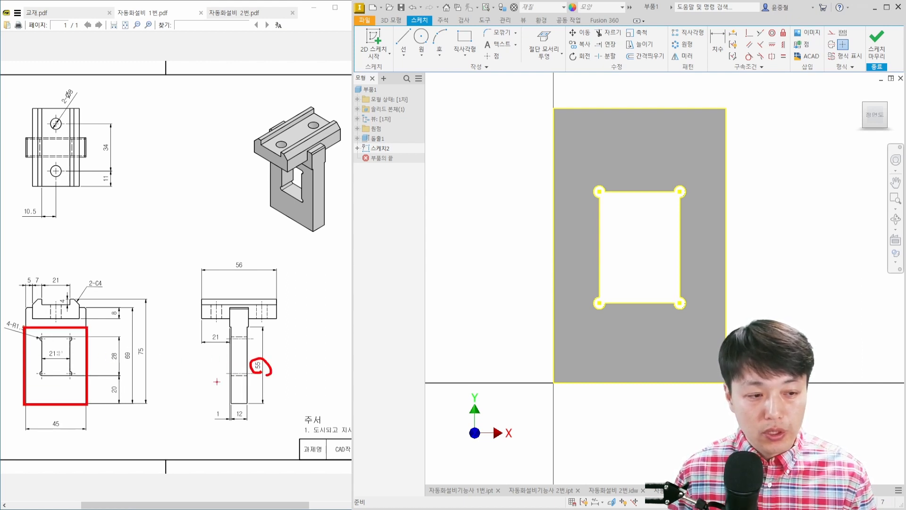
left_click_drag(62, 432, 75, 428)
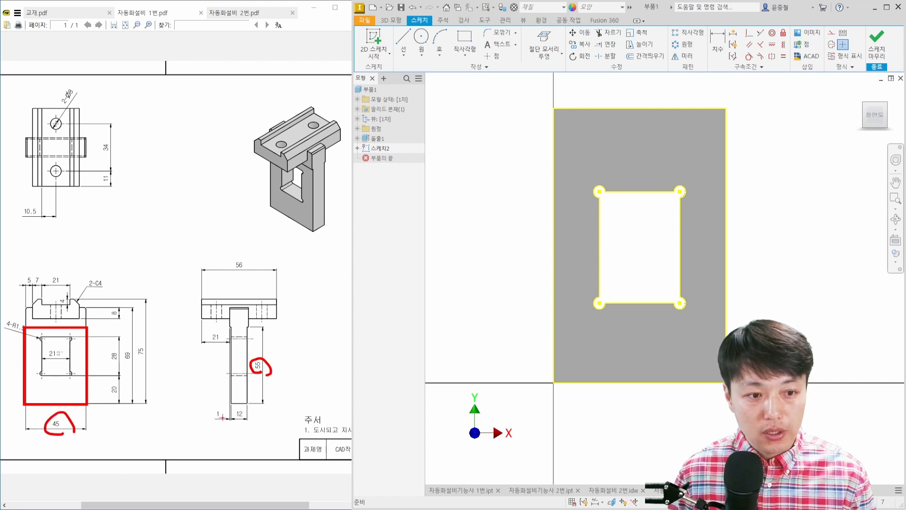
left_click_drag(222, 417, 225, 421)
mouse_move(214, 367)
left_mouse_down("ctrl+shift")
mouse_move(271, 356)
mouse_move(246, 360)
left_mouse_up("ctrl+shift")
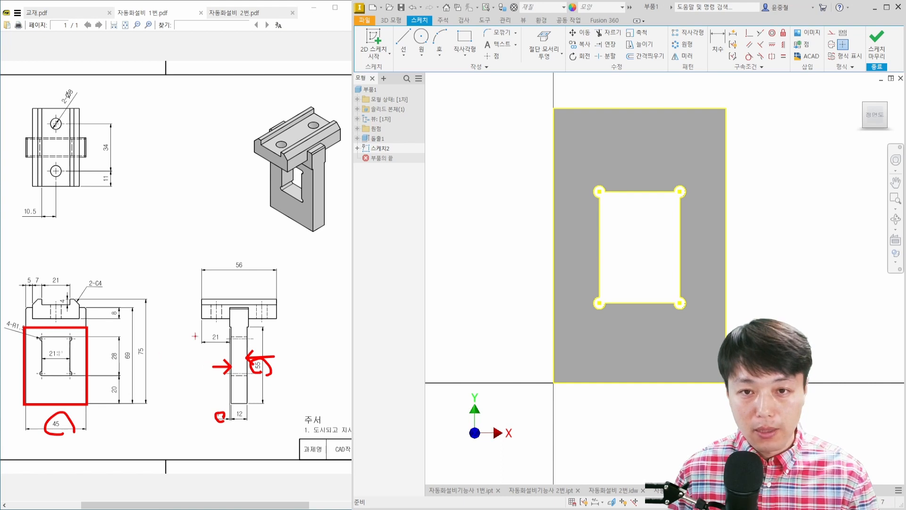
key("Escape")
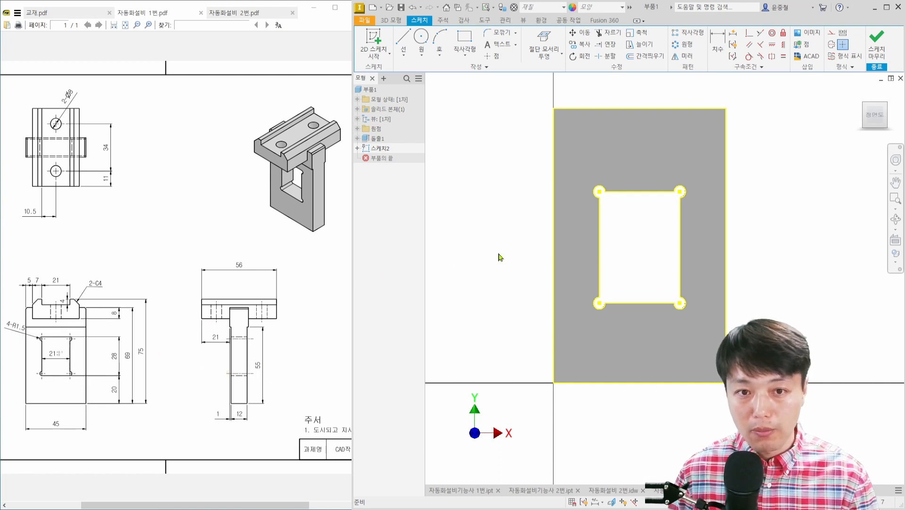
- Draw a two-point rectangle from the plate's lower-left corner to its right edge, 45 mm wide and about 59 mm high
right_click(504, 250)
left_click(531, 237)
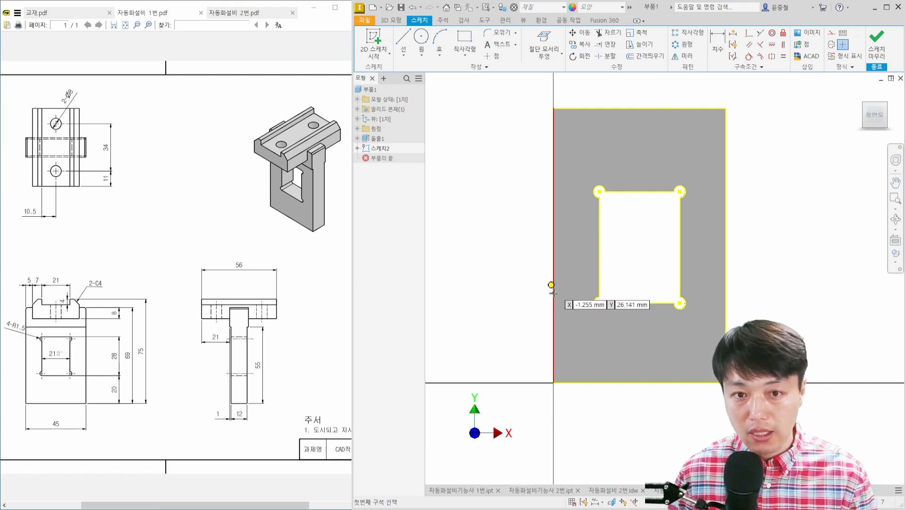
left_click(554, 382)
left_click(726, 155)
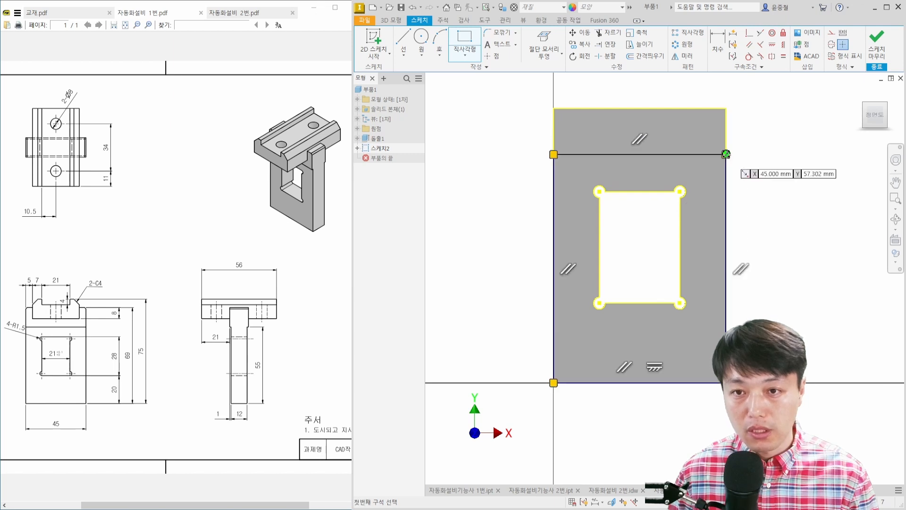
key("Escape")
- Dimension the rectangle's height between its top and bottom edges as 55 mm
key("d")
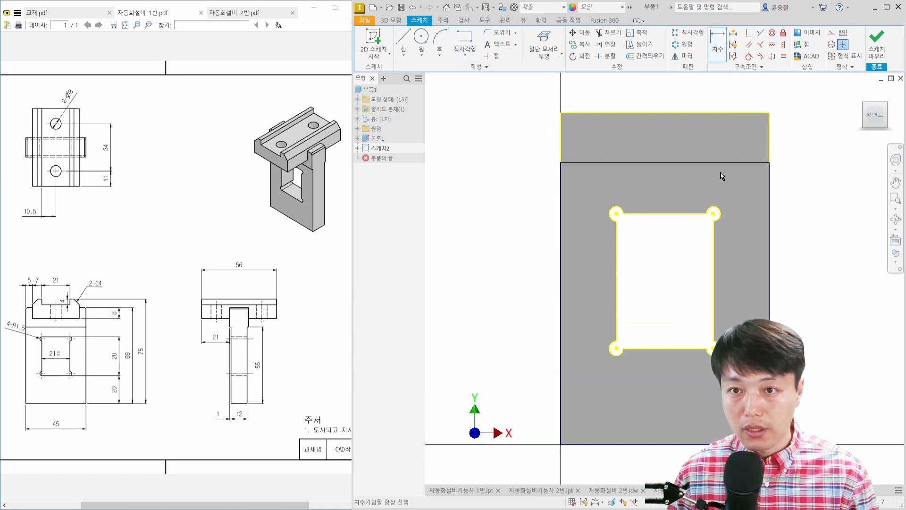
left_click(738, 163)
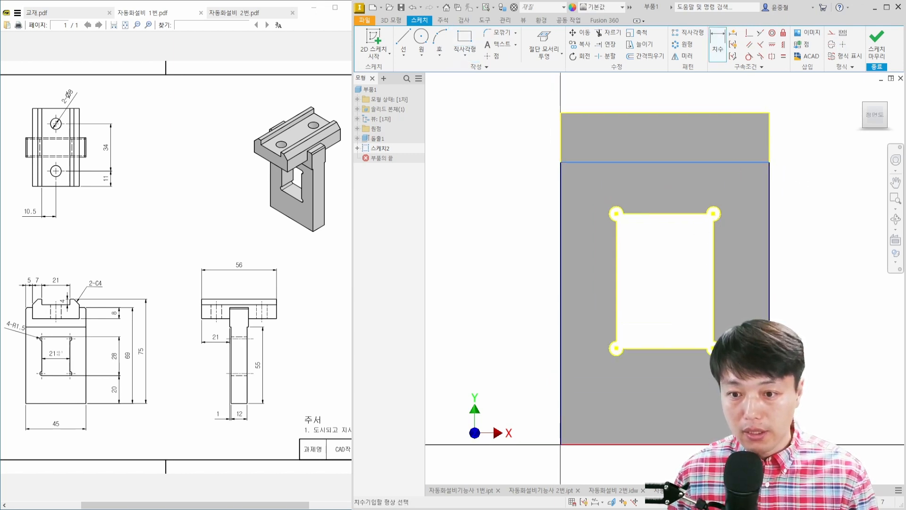
left_click(745, 444)
left_click(801, 260)
type("55")
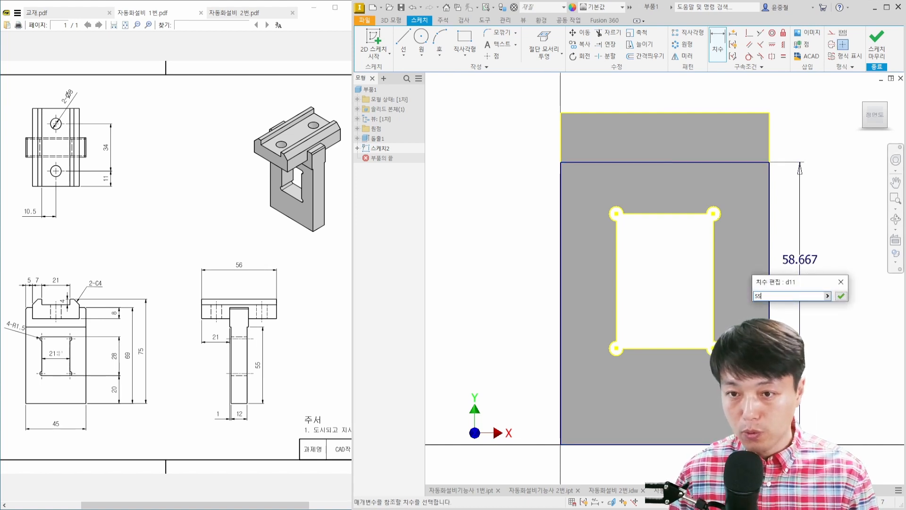
key("Return")
- Cut the lower rectangular region around the window 1 mm deep into the front face with Extrude
middle_click_drag(824, 218, 800, 180)
key("e")
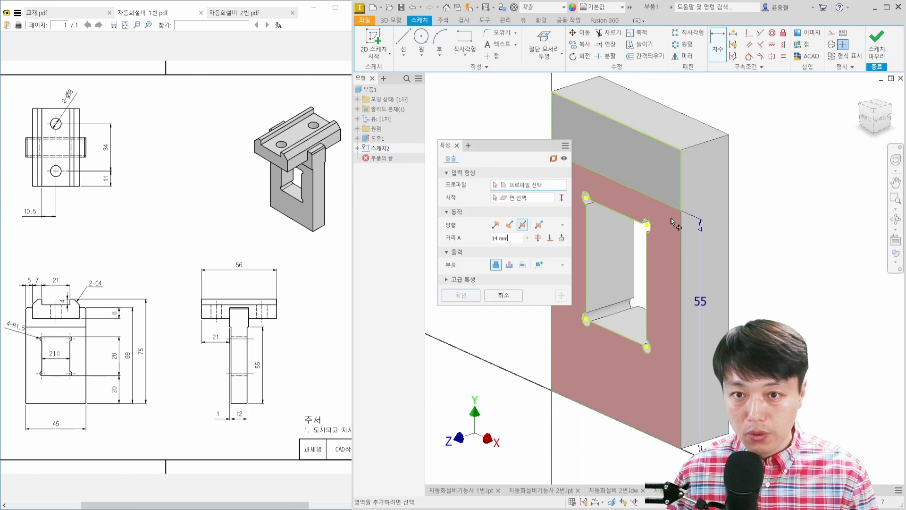
left_click(670, 219)
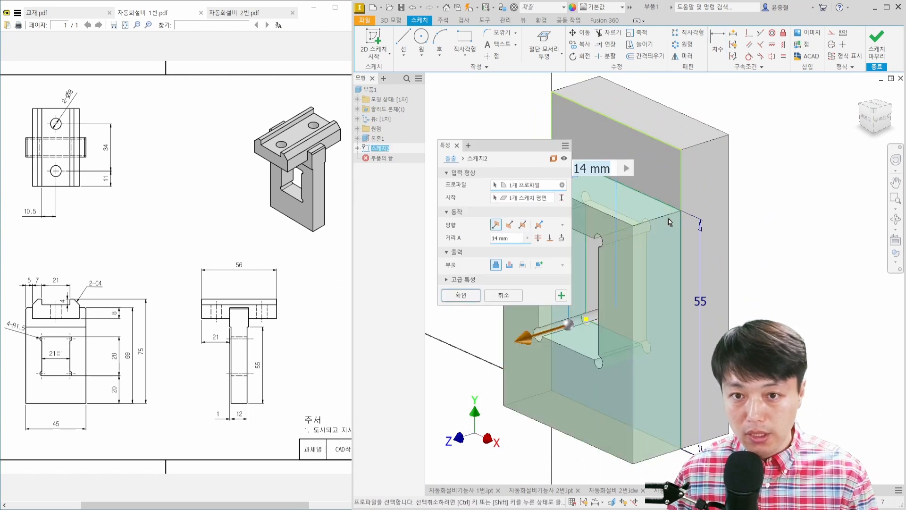
left_click(509, 225)
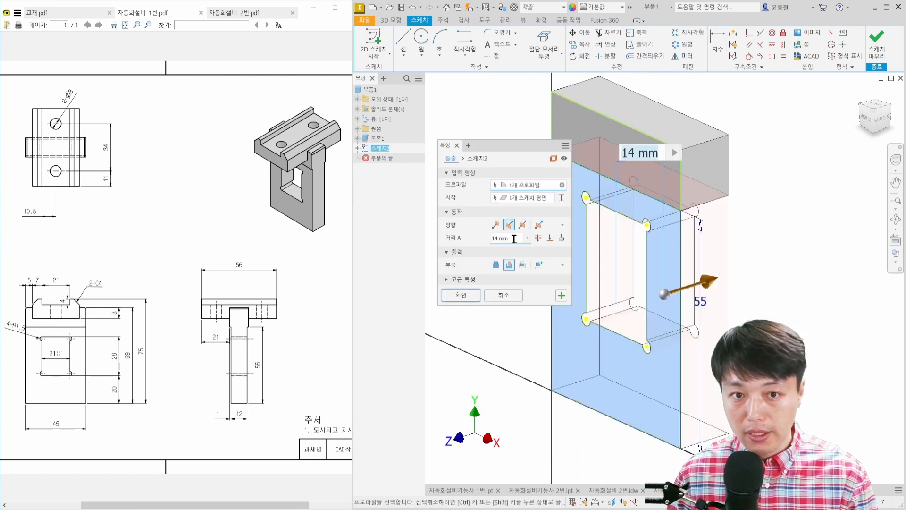
left_click_drag(515, 239, 475, 244)
type("12")
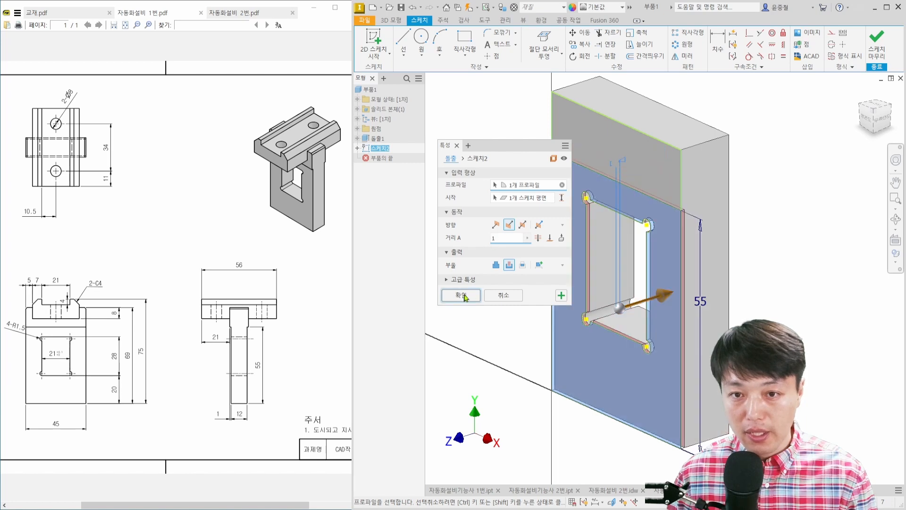
left_click(461, 295)
- Examine the recess step from the side, the matching area on the opposite face, and the Mirror command's description
middle_click_drag(648, 229, 594, 200, "shift")
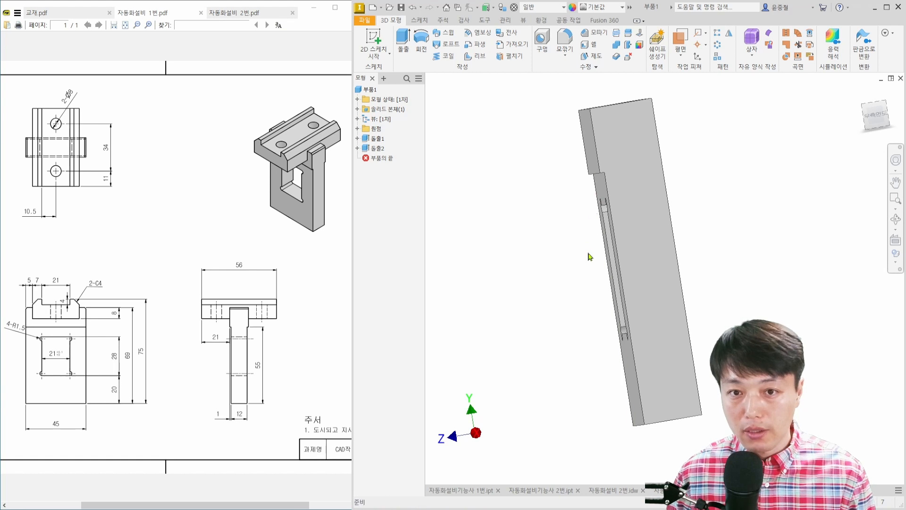
middle_click_drag(609, 249, 618, 247, "shift")
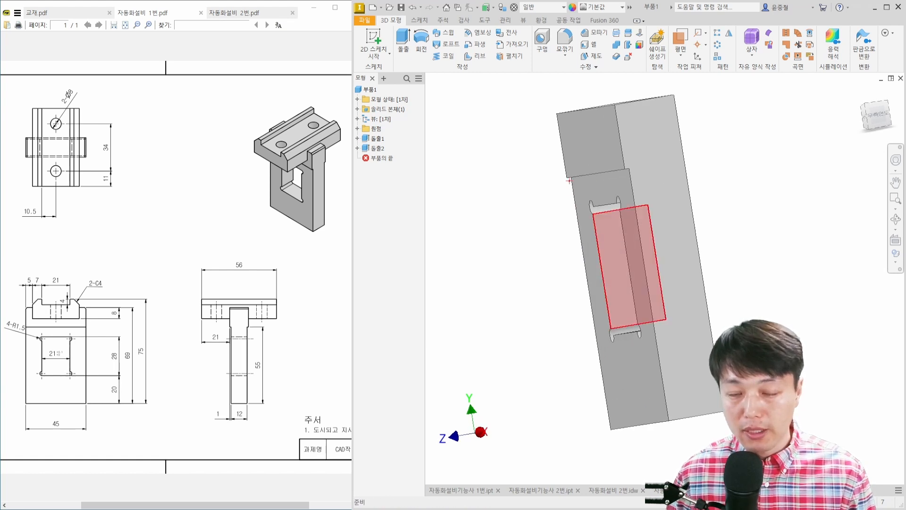
mouse_move(683, 164)
left_mouse_down()
mouse_move(678, 201)
mouse_move(692, 302)
left_mouse_up()
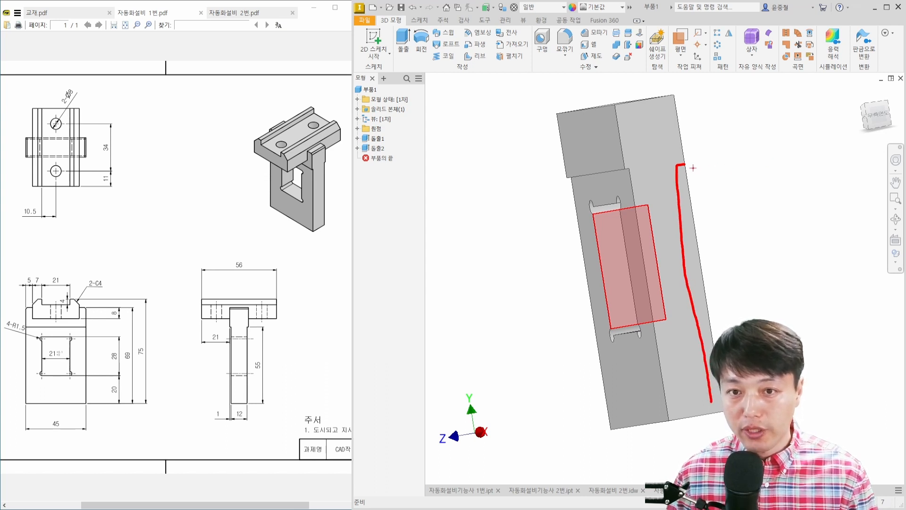
key("Escape")
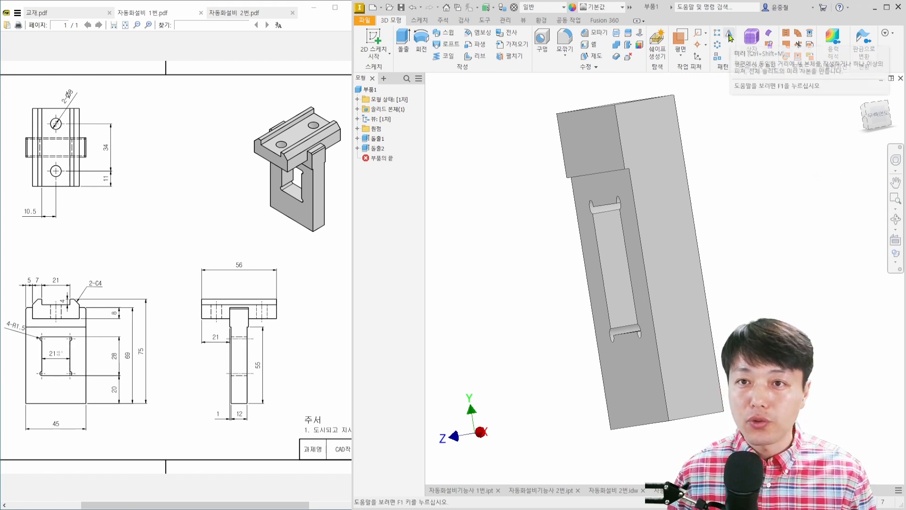
scroll(723, 32, "up", 9)
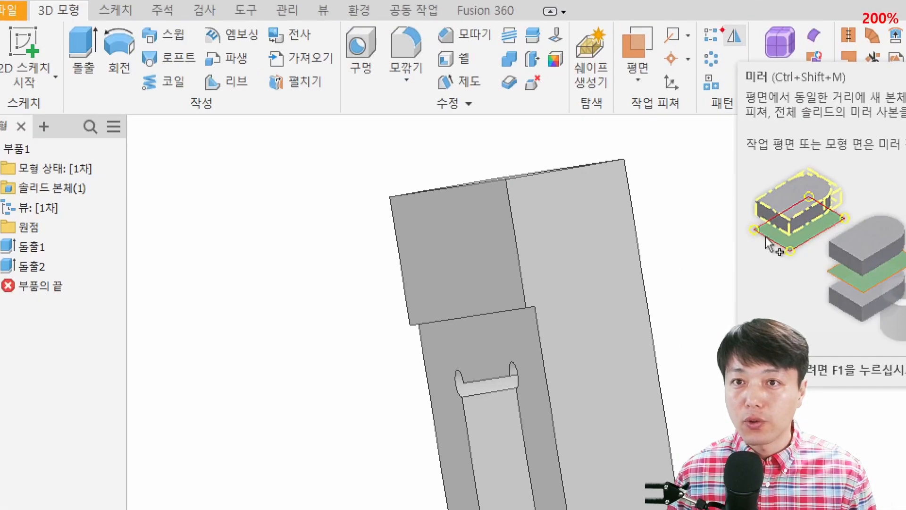
- Examine the plate's front and back faces and the work plane options for a plane midway between two faces
left_click_drag(719, 19, 755, 53, "ctrl")
left_click_drag(723, 107, 746, 70, "ctrl+shift")
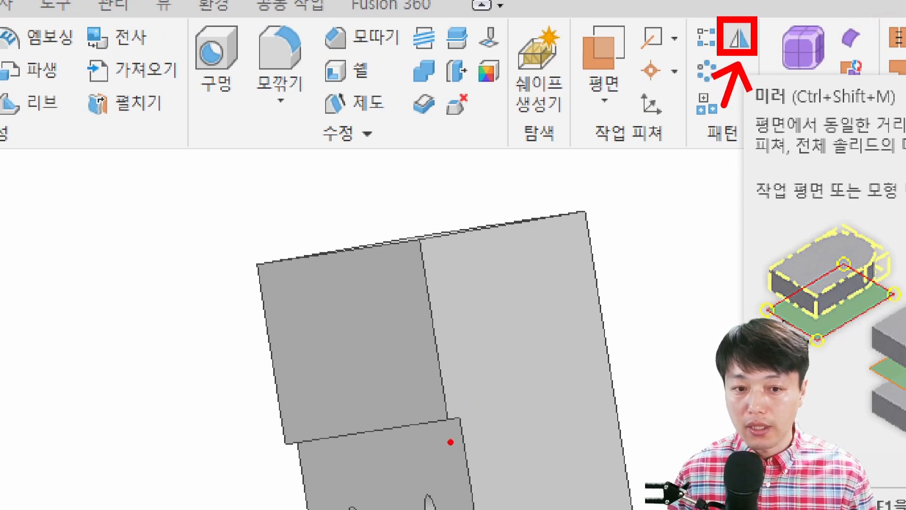
mouse_move(443, 423)
left_mouse_down()
mouse_move(454, 392)
mouse_move(579, 389)
mouse_move(583, 398)
left_mouse_up()
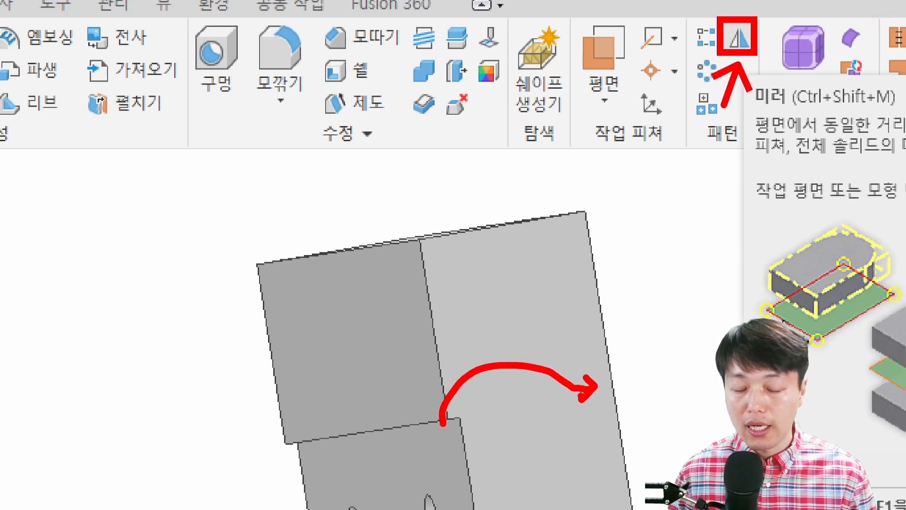
key("Escape")
mouse_move(609, 230)
middle_mouse_down("shift")
mouse_move(593, 224)
mouse_move(602, 232)
middle_mouse_up("shift")
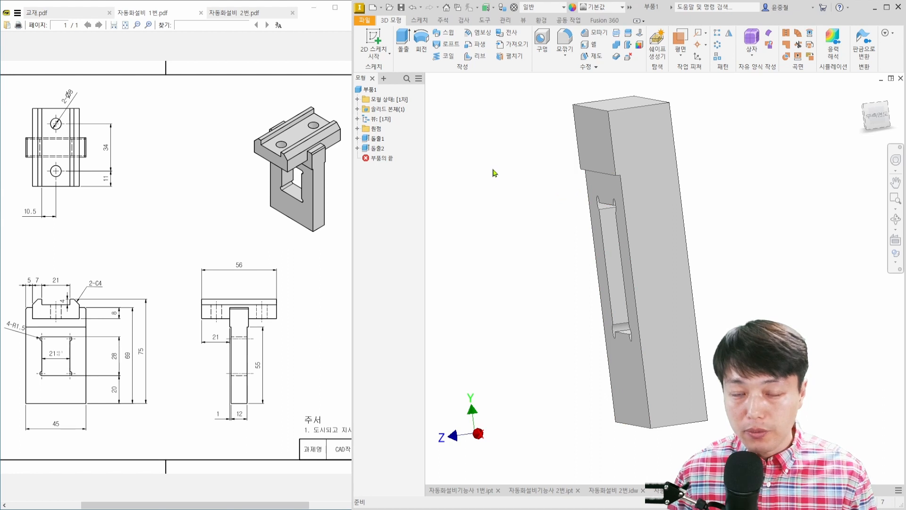
left_click_drag(625, 95, 674, 441)
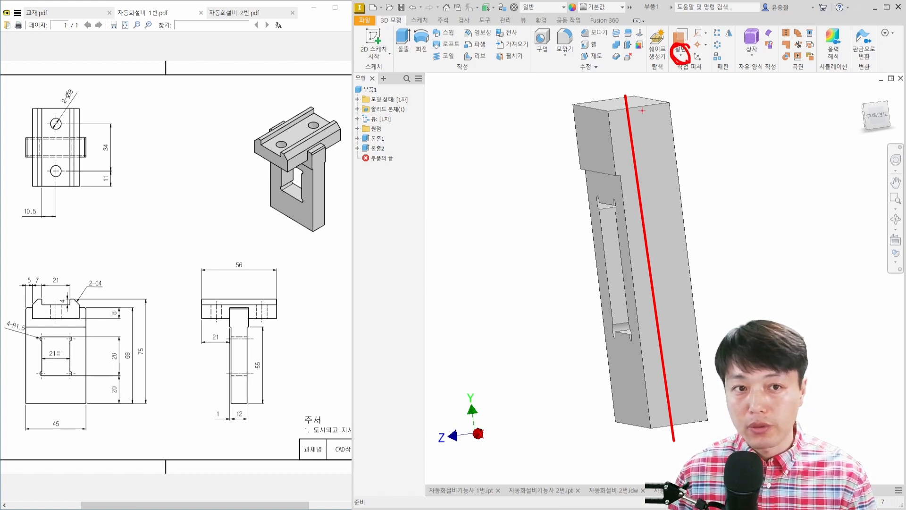
key("Escape")
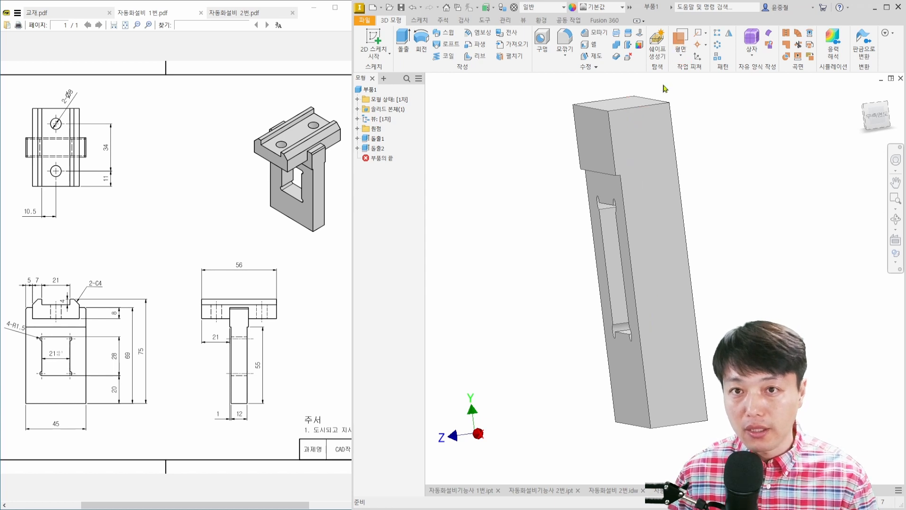
left_click(682, 56)
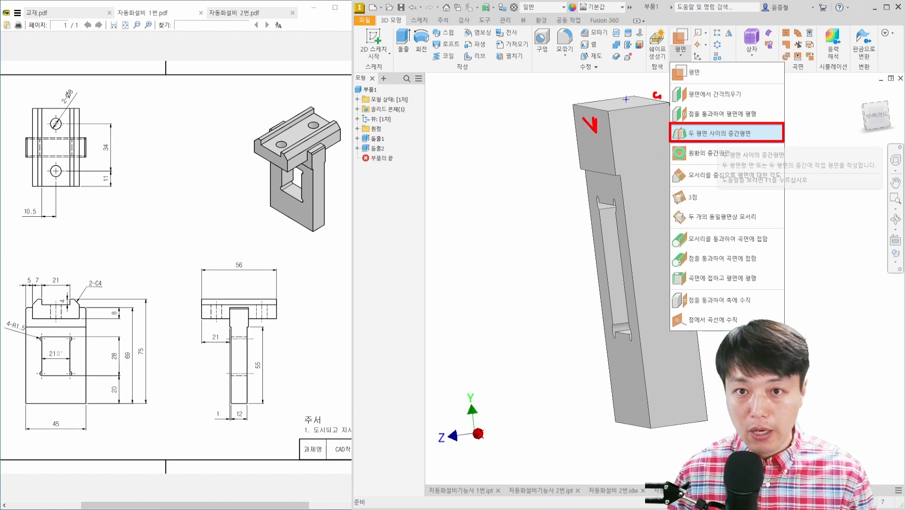
left_click_drag(626, 99, 679, 438)
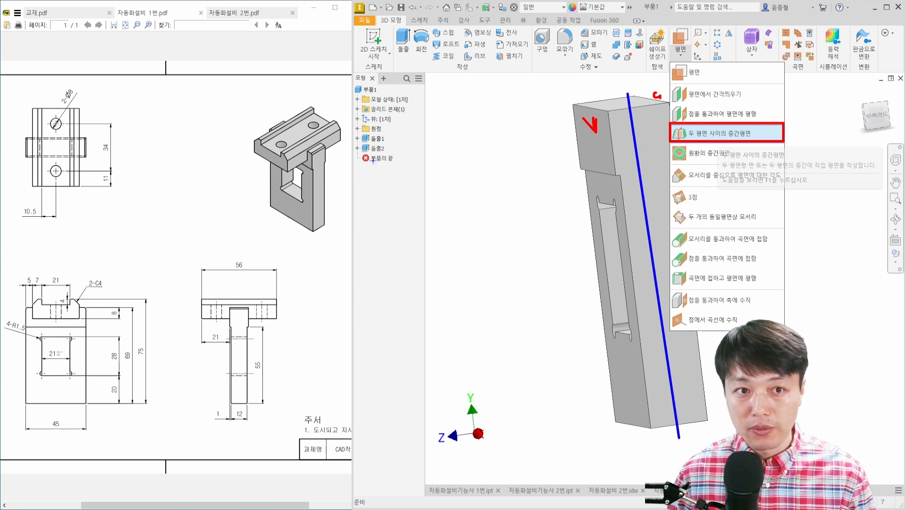
left_click_drag(357, 151, 415, 162)
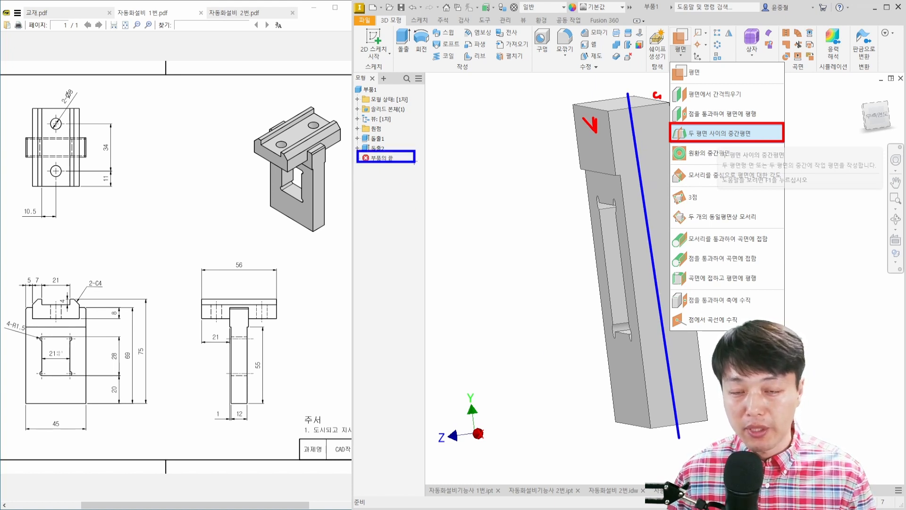
key("Escape")
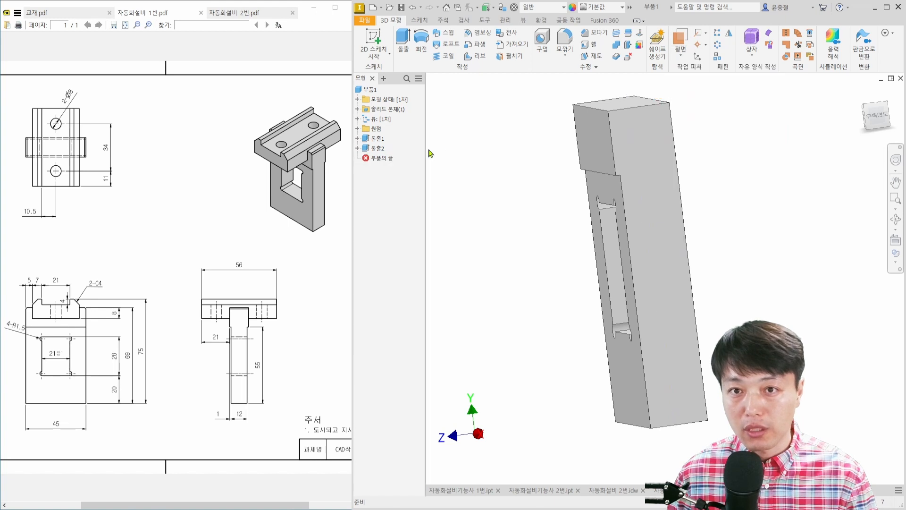
- Create a work plane midway between the plate's back face and the raised upper front face
left_click(680, 47)
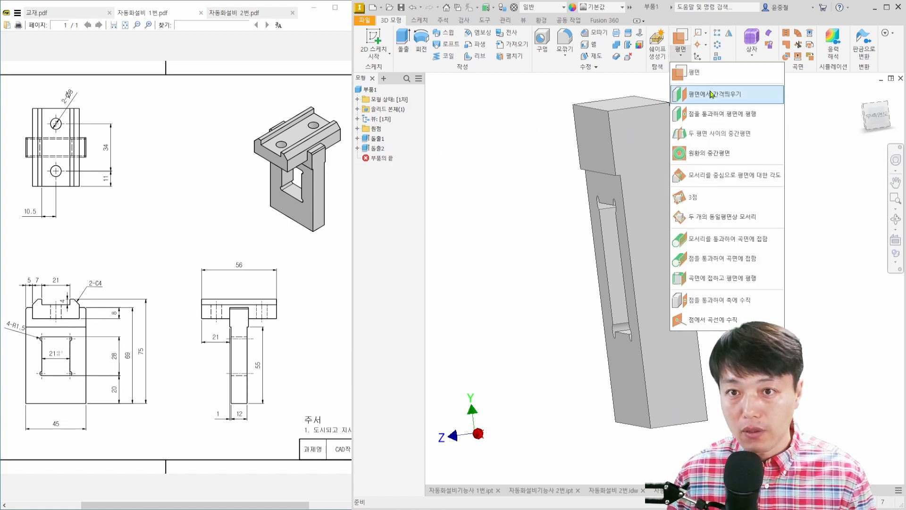
left_click(718, 132)
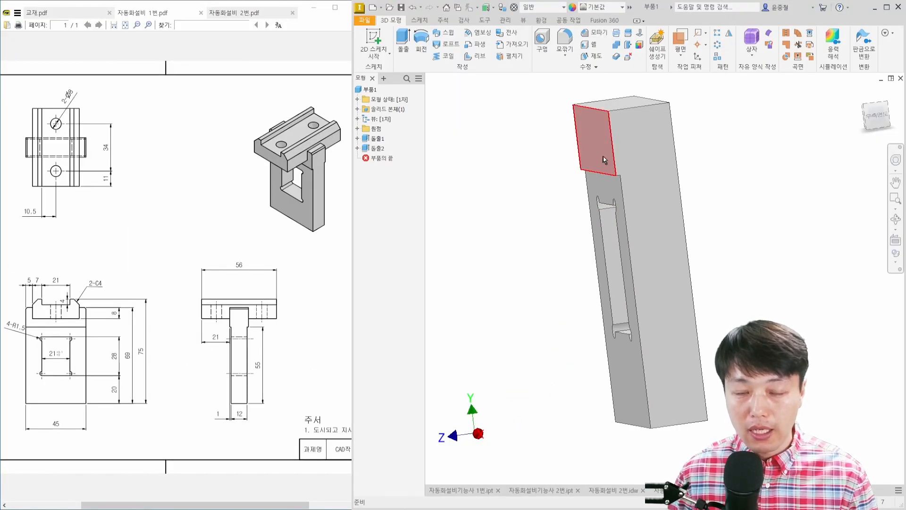
left_click(680, 53)
left_click(681, 75)
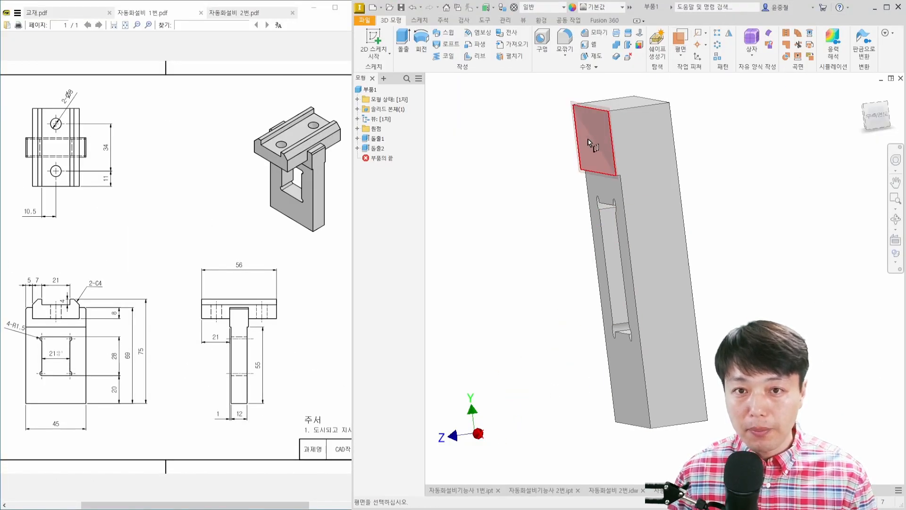
scroll(597, 139, "up", 3)
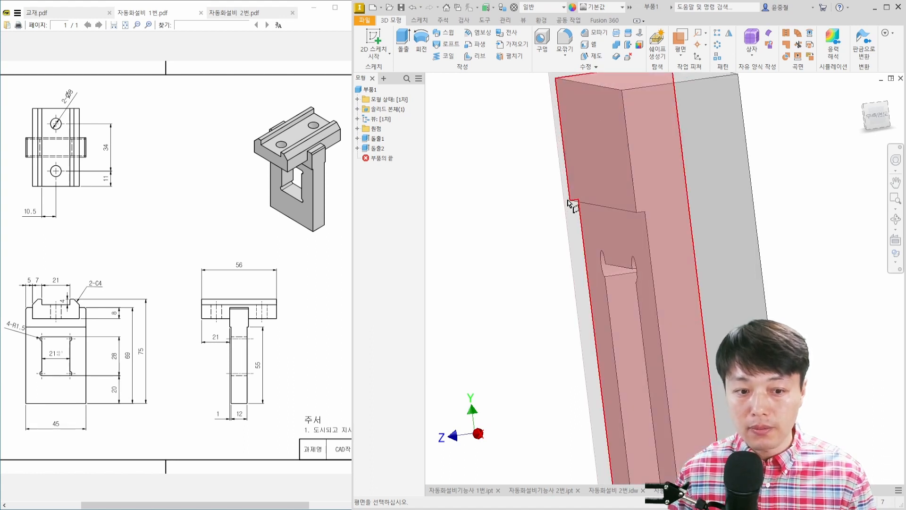
scroll(680, 163, "down", 4)
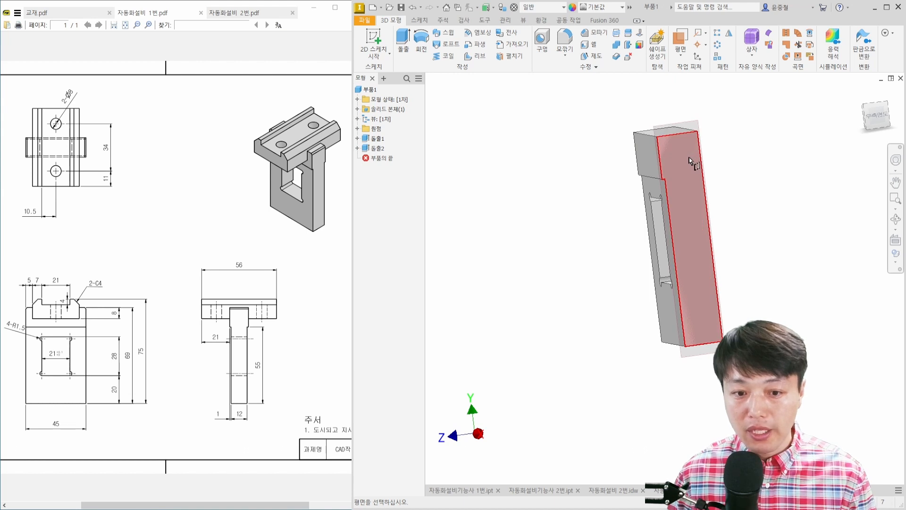
middle_click_drag(730, 147, 669, 162, "shift")
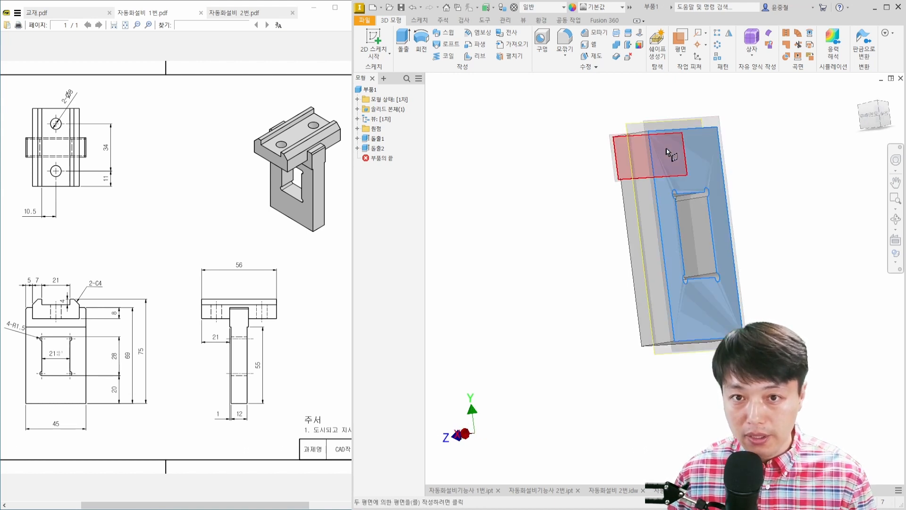
middle_click_drag(671, 150, 678, 237, "shift")
left_click(675, 244)
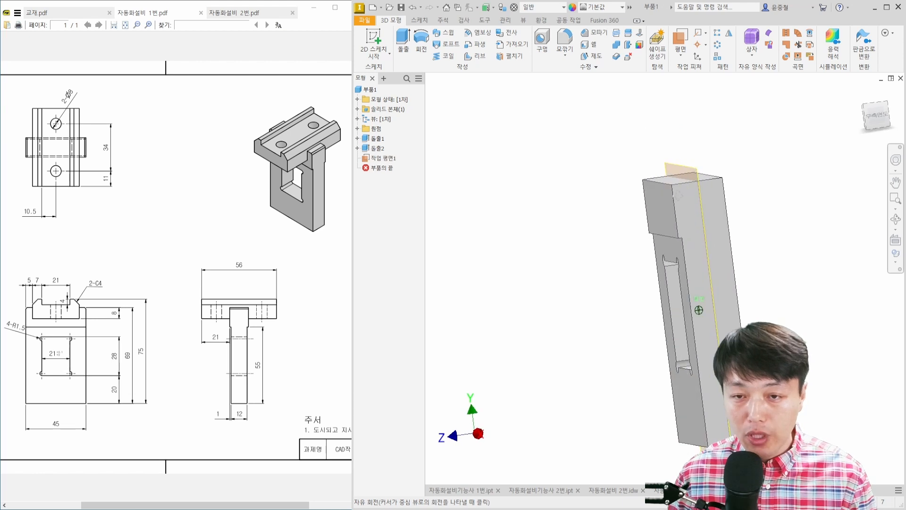
middle_click_drag(700, 309, 692, 196, "shift")
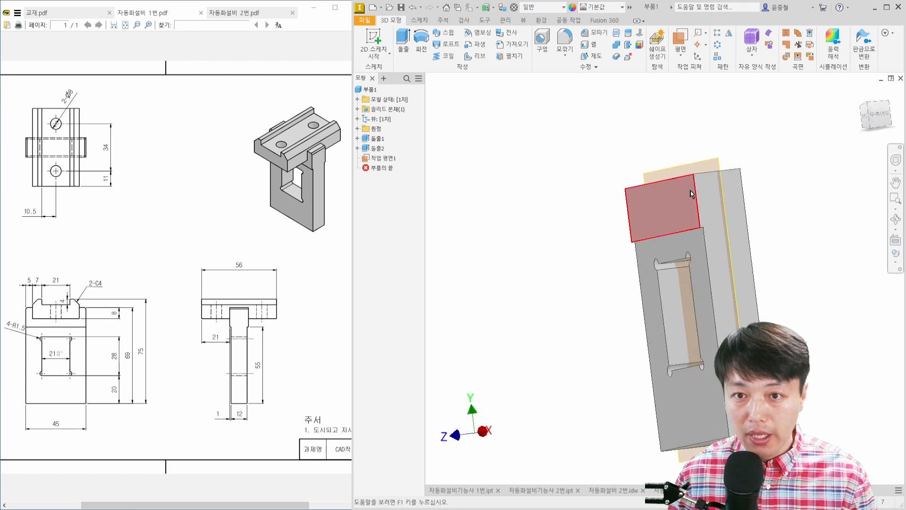
scroll(708, 175, "up", 3)
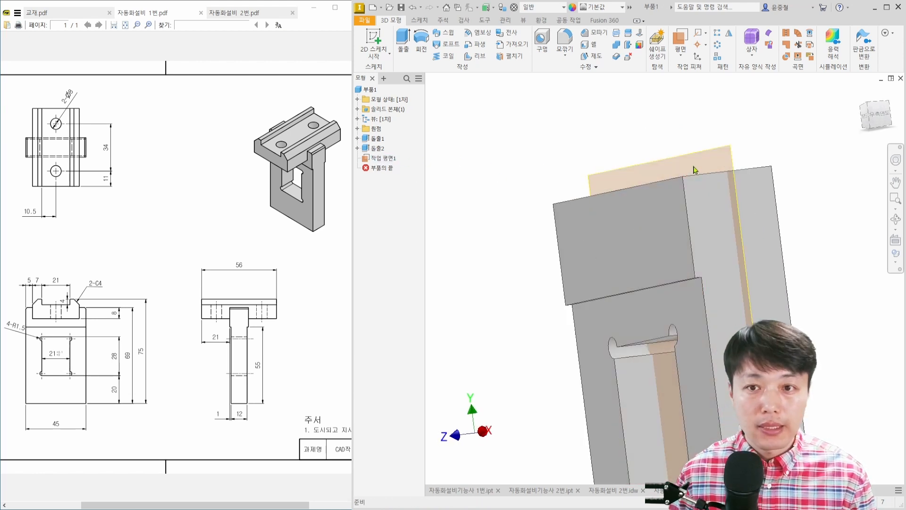
middle_click_drag(672, 146, 620, 95, "shift")
scroll(619, 96, "down", 3)
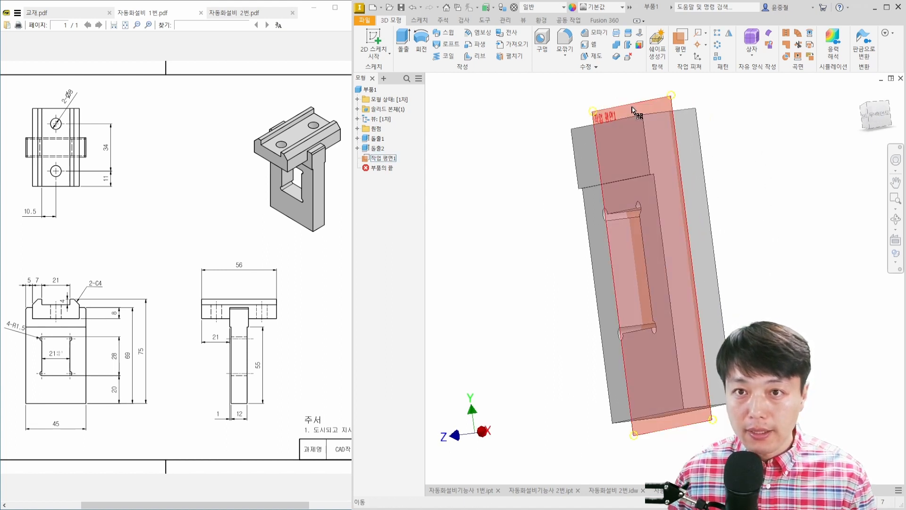
- Mirror the 1 mm recess extrusion across the mid-thickness work plane onto the plate's back face
left_click(730, 36)
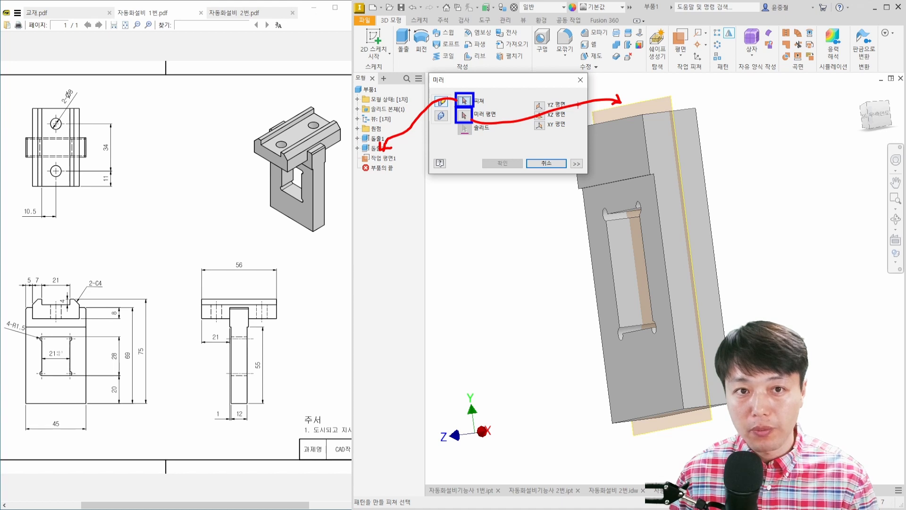
key("Escape")
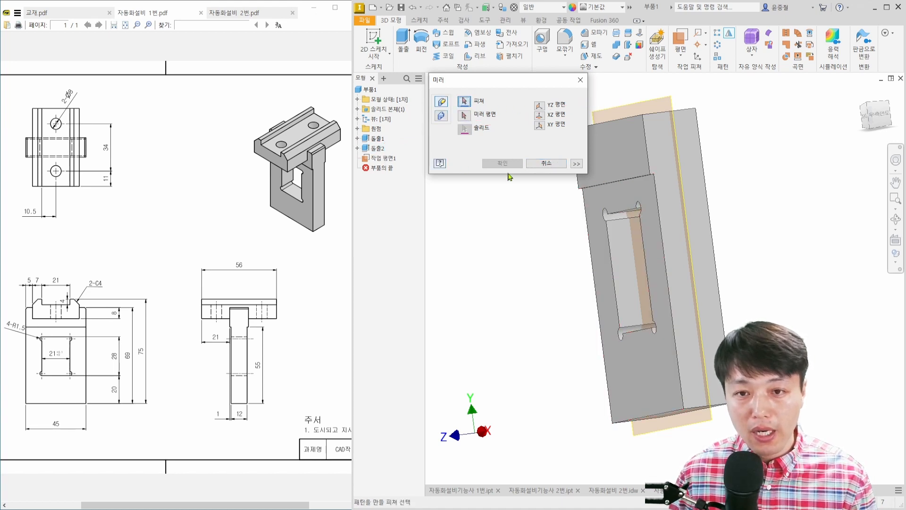
left_click(377, 148)
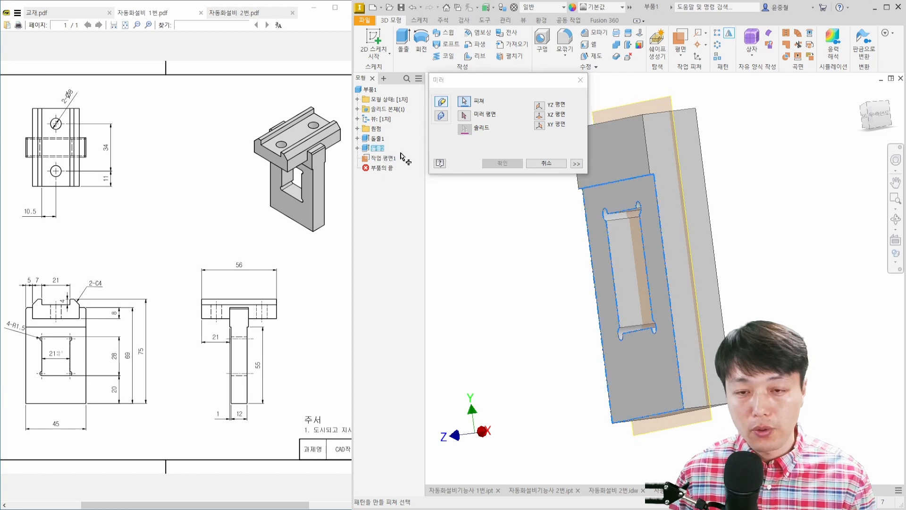
left_click(595, 194)
scroll(624, 185, "up", 5)
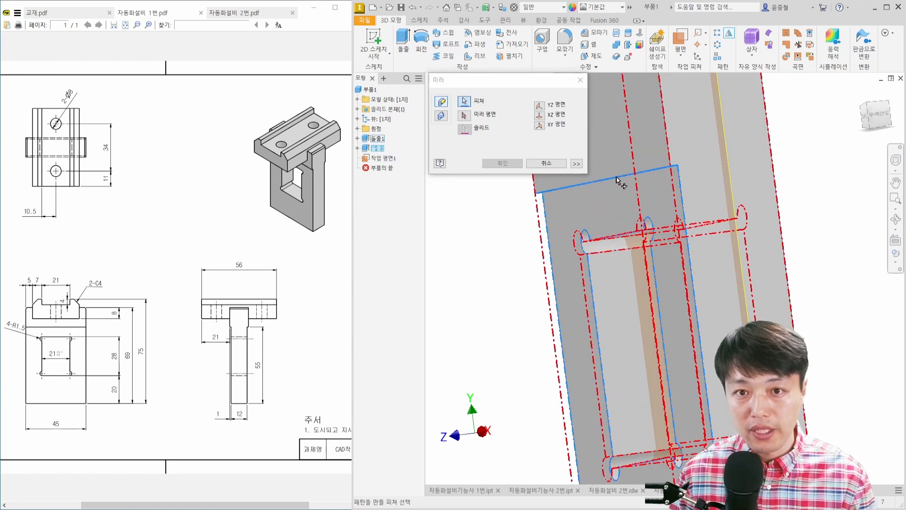
scroll(588, 204, "down", 4)
middle_click_drag(588, 204, 639, 231)
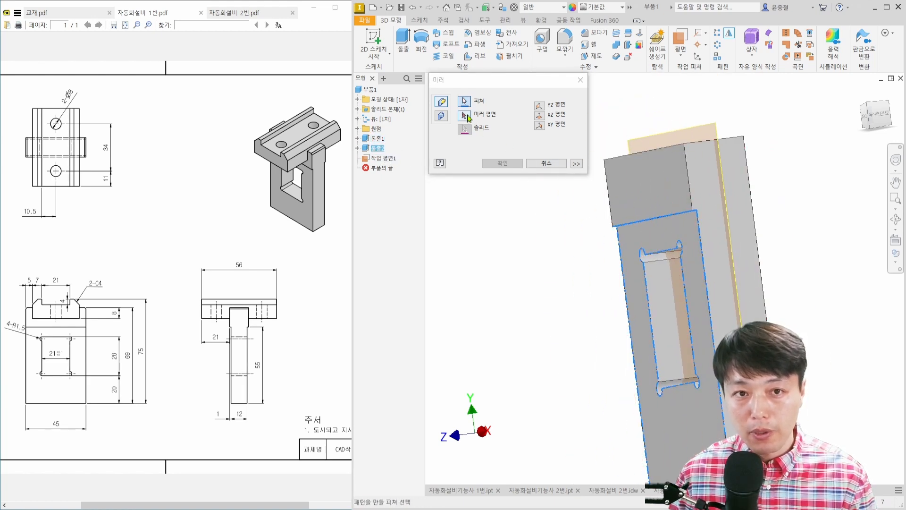
left_click(468, 116)
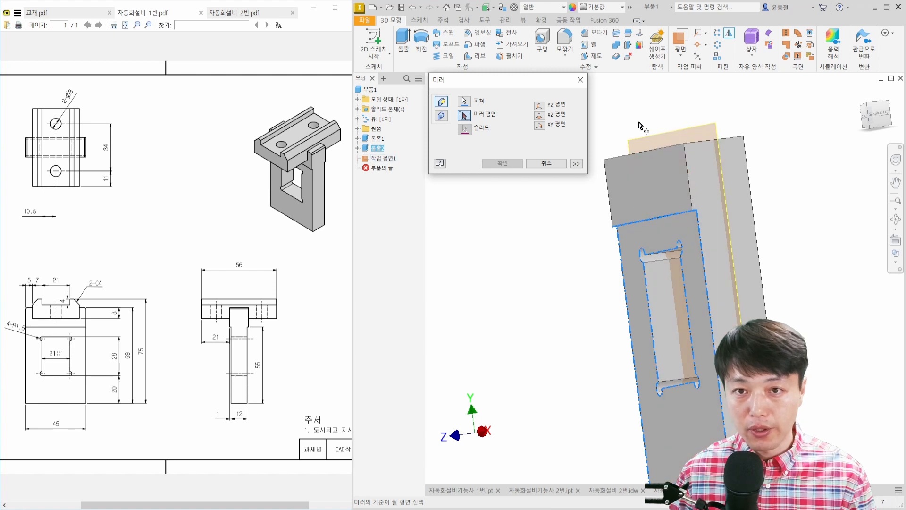
left_click(674, 138)
middle_click_drag(696, 302, 639, 216, "shift")
scroll(626, 214, "up", 3)
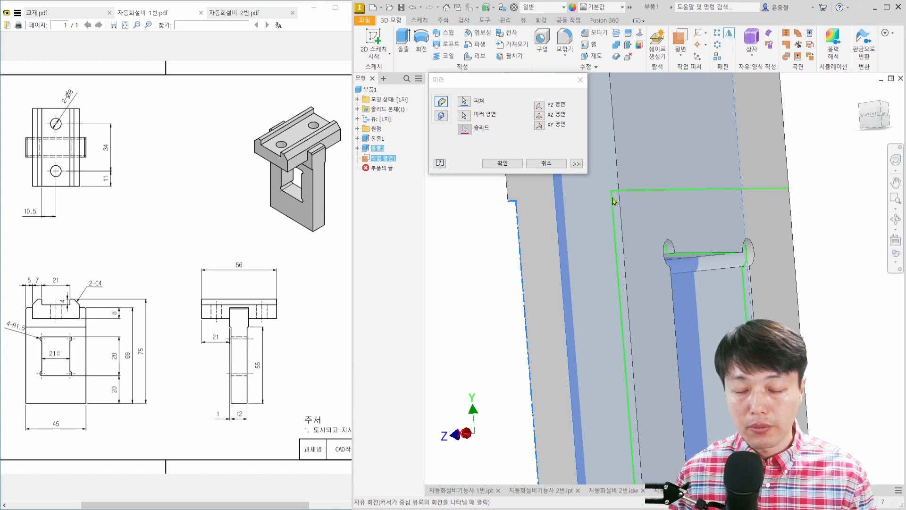
left_click(502, 163)
scroll(656, 208, "down", 4)
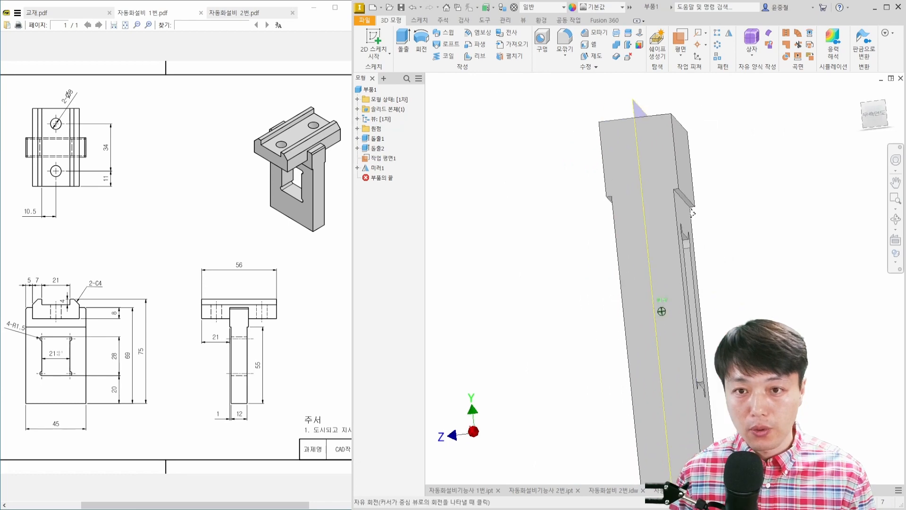
middle_click_drag(692, 213, 435, 196, "shift")
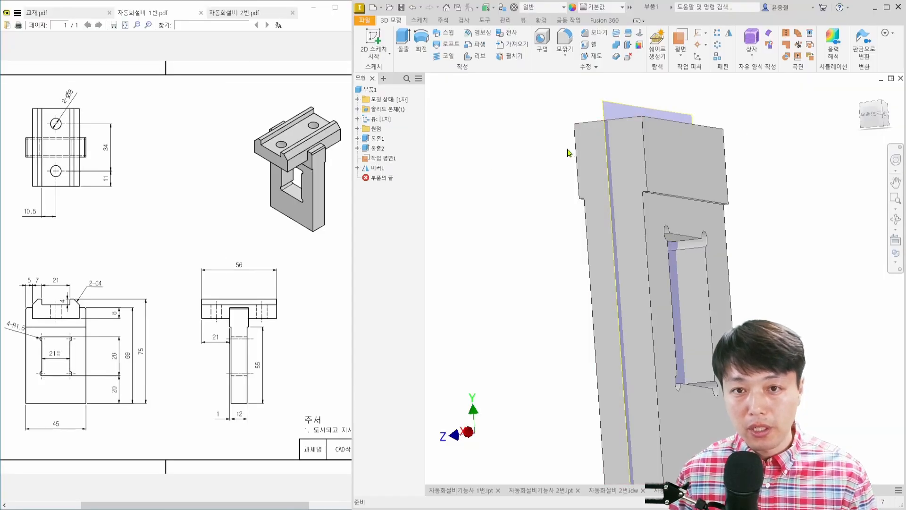
middle_click_drag(569, 152, 599, 146, "shift")
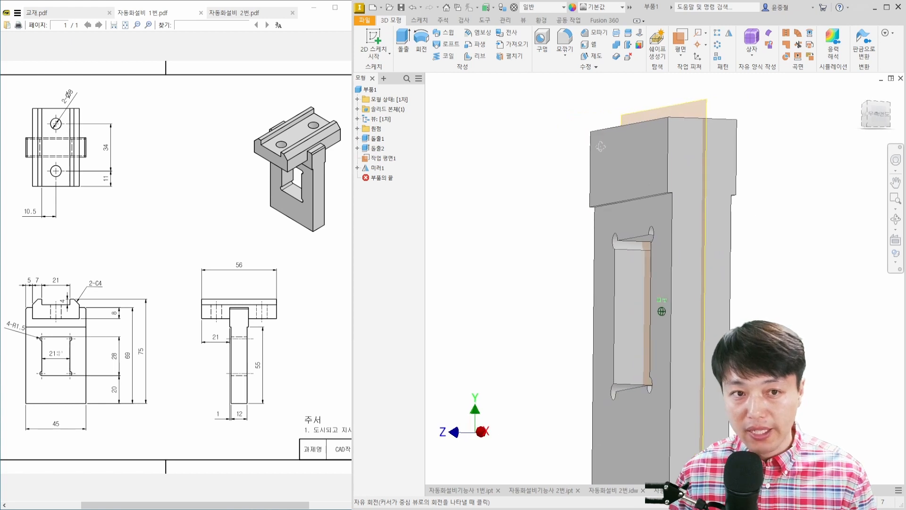
- Hide the mid-thickness work plane and return the model to its isometric home view
right_click(389, 162)
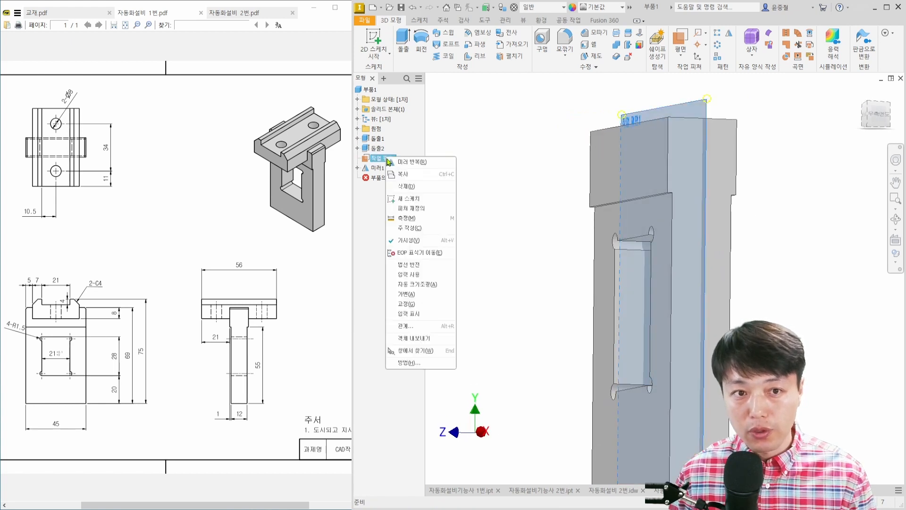
left_click(413, 241)
middle_click_drag(469, 217, 554, 174, "shift")
key("F6")
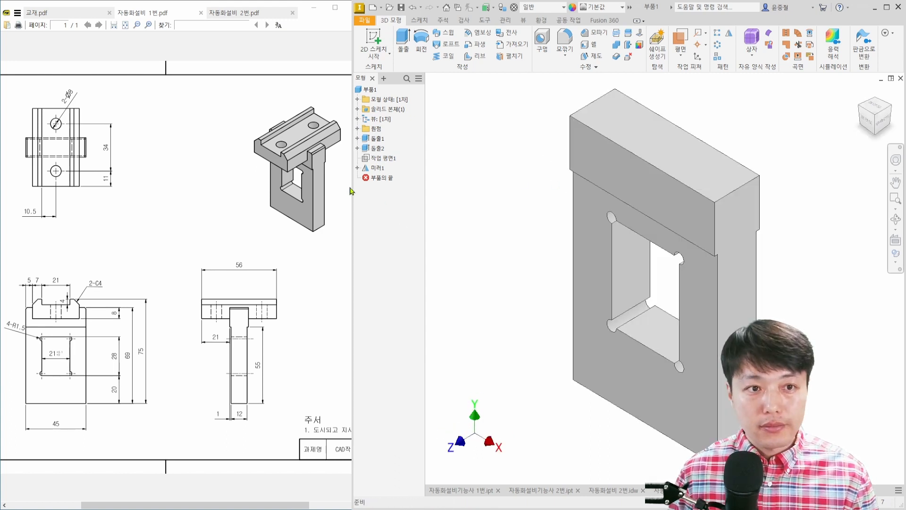
mouse_move(259, 142)
left_mouse_down()
mouse_move(321, 114)
mouse_move(295, 156)
left_mouse_up()
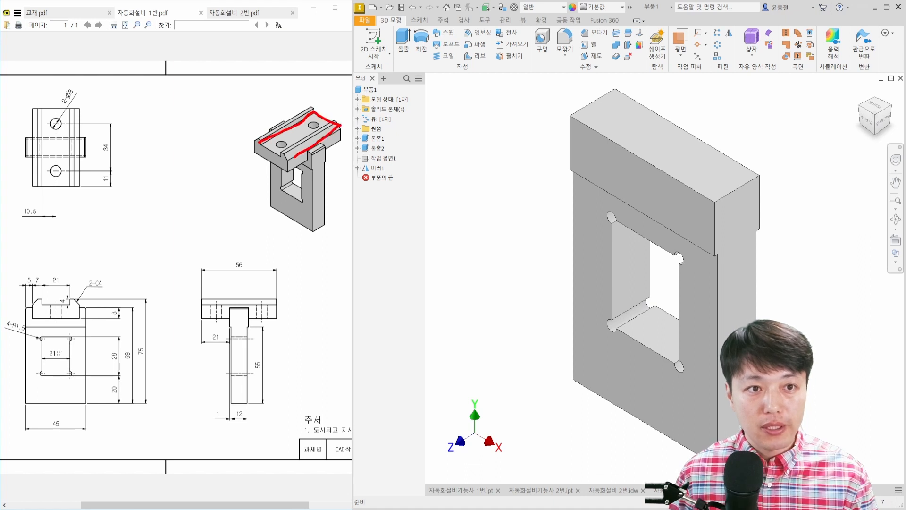
key("Escape")
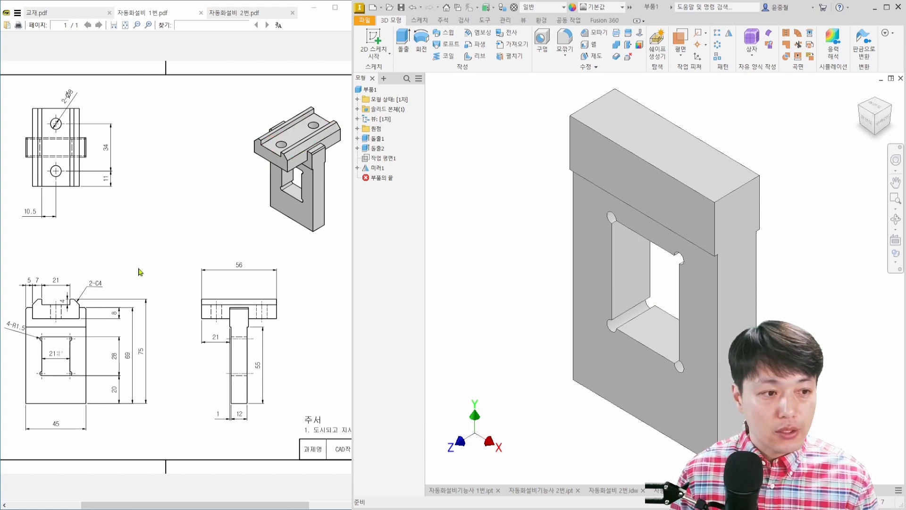
key("ctrl+2")
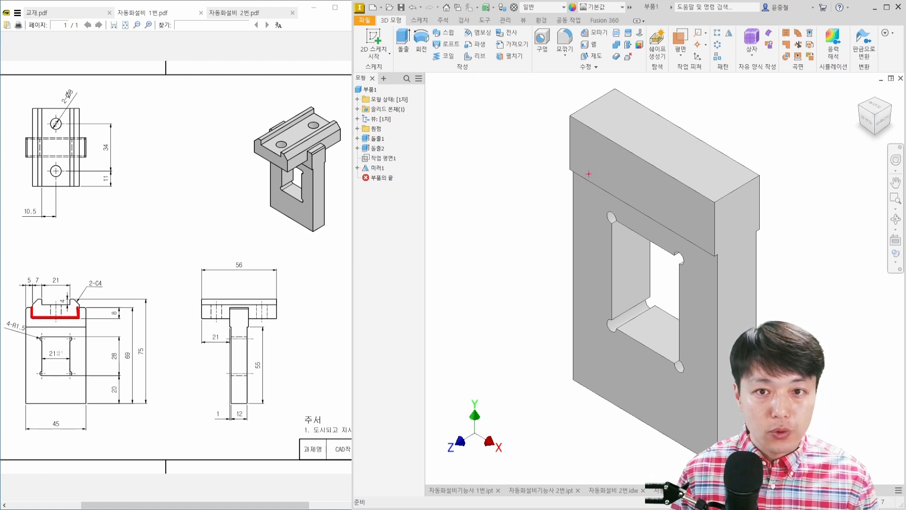
left_click_drag(602, 156, 669, 188)
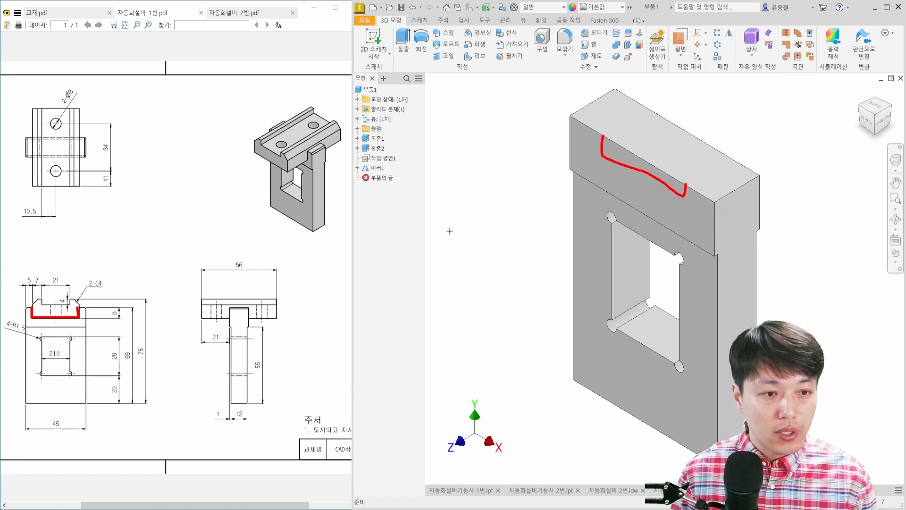
- Start a sketch on the plate's raised upper front face and project its cut edges
key("Escape")
left_click(631, 175)
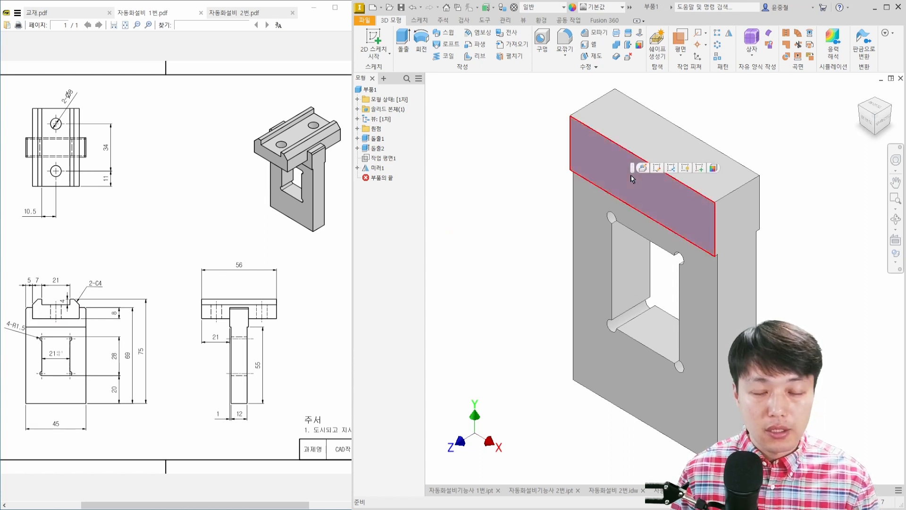
key("s")
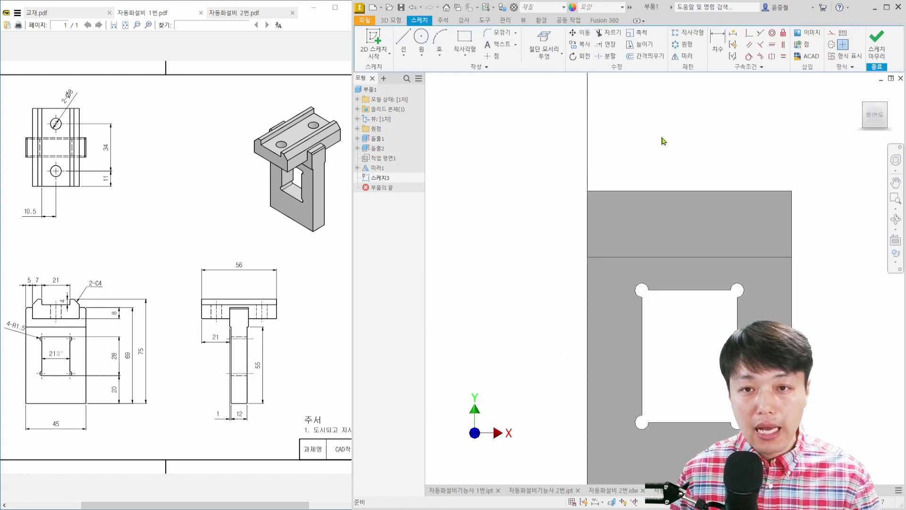
left_click(551, 56)
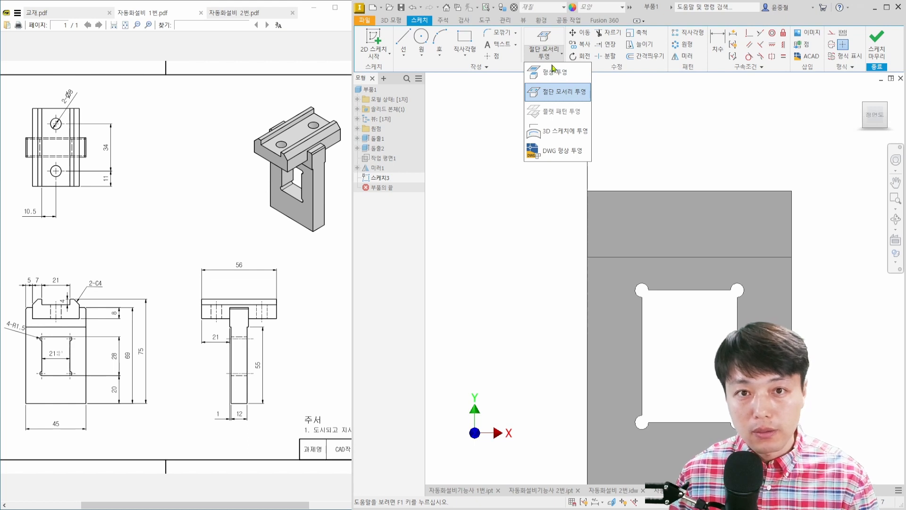
left_click(545, 40)
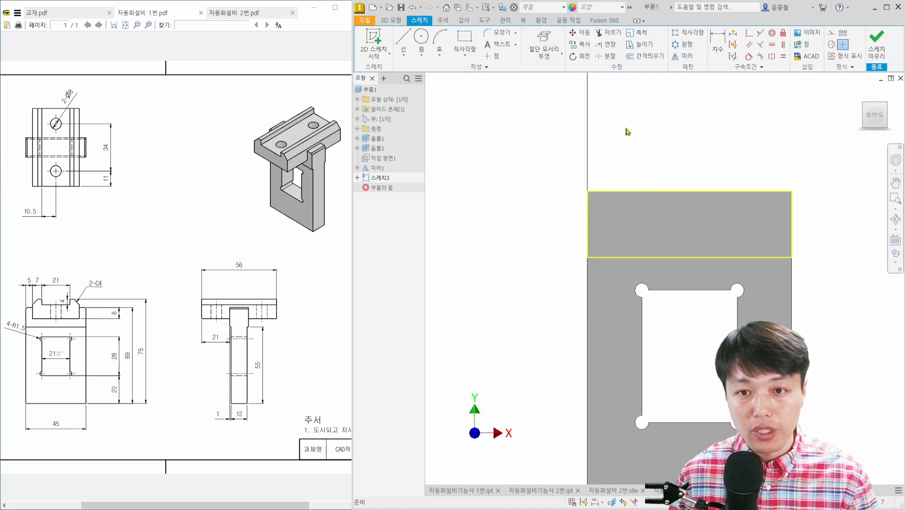
- Sketch a two-point rectangle about 24 mm wide and 6.4 mm high, hanging from the face's top edge
right_click(676, 152)
left_click(702, 138)
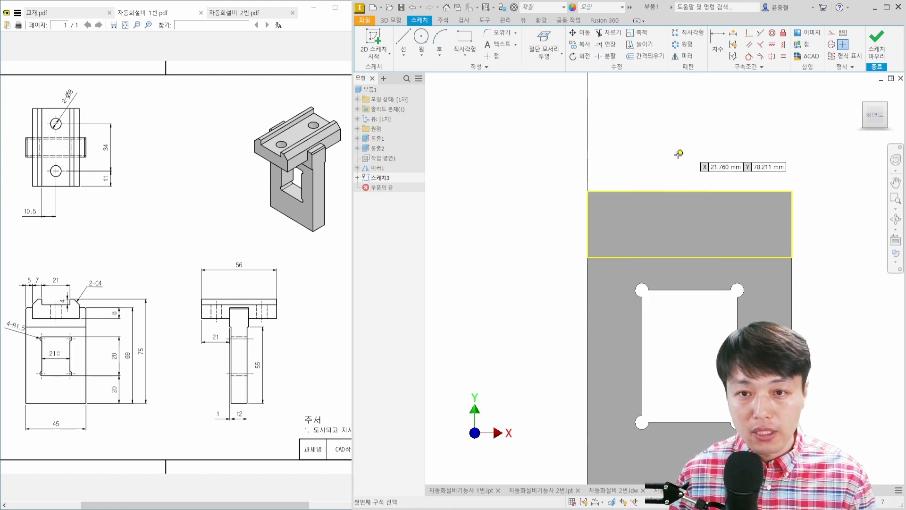
left_click(631, 191)
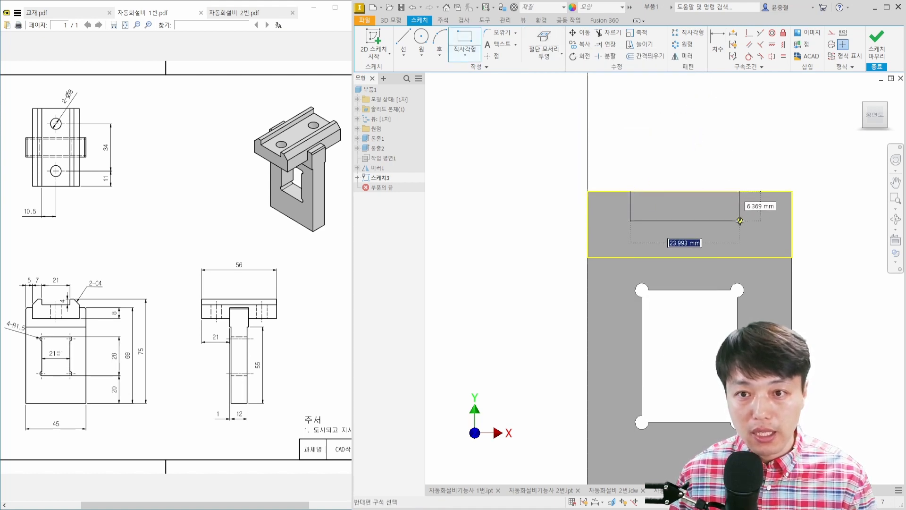
left_click(740, 221)
key("Escape")
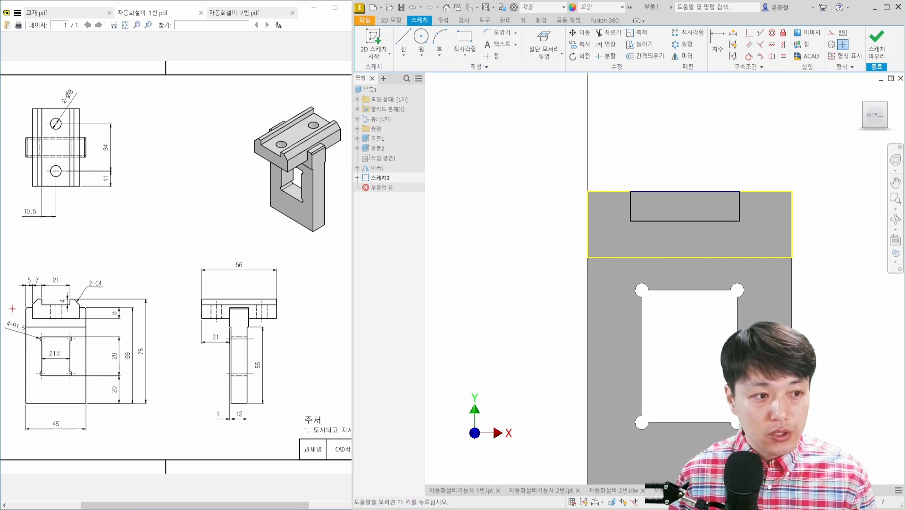
- Examine the drawing's front view for the dimensions that give the top notch's total width and depth
scroll(24, 301, "up", 14)
mouse_move(163, 233)
left_mouse_down()
mouse_move(141, 235)
mouse_move(183, 226)
left_mouse_up()
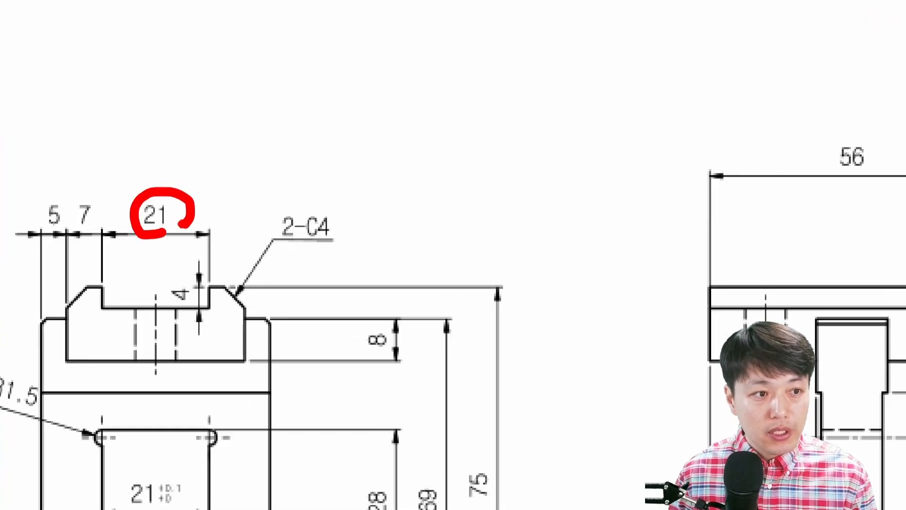
mouse_move(96, 227)
left_mouse_down()
mouse_move(73, 229)
mouse_move(111, 230)
left_mouse_up()
left_click_drag(209, 234, 261, 243)
left_click_drag(264, 230, 270, 311)
left_click_drag(224, 216, 244, 230)
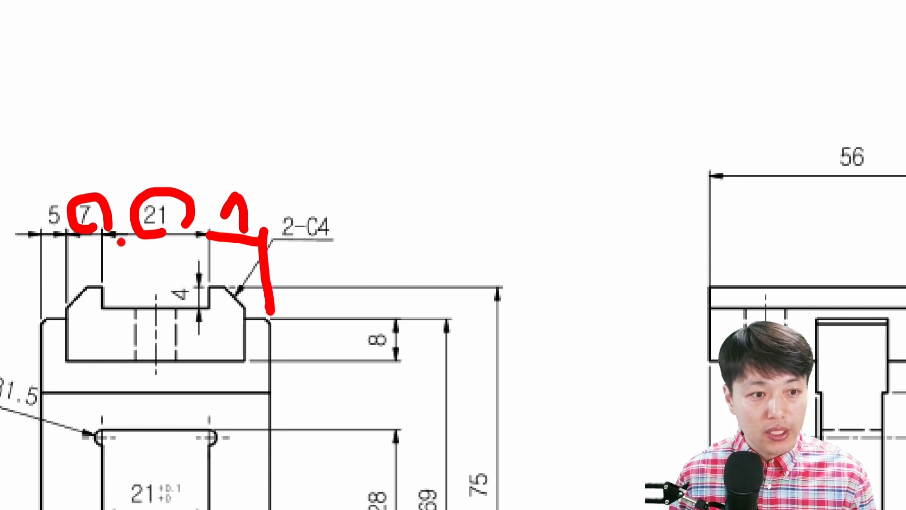
mouse_move(388, 348)
left_mouse_down()
mouse_move(386, 320)
mouse_move(399, 347)
left_mouse_up()
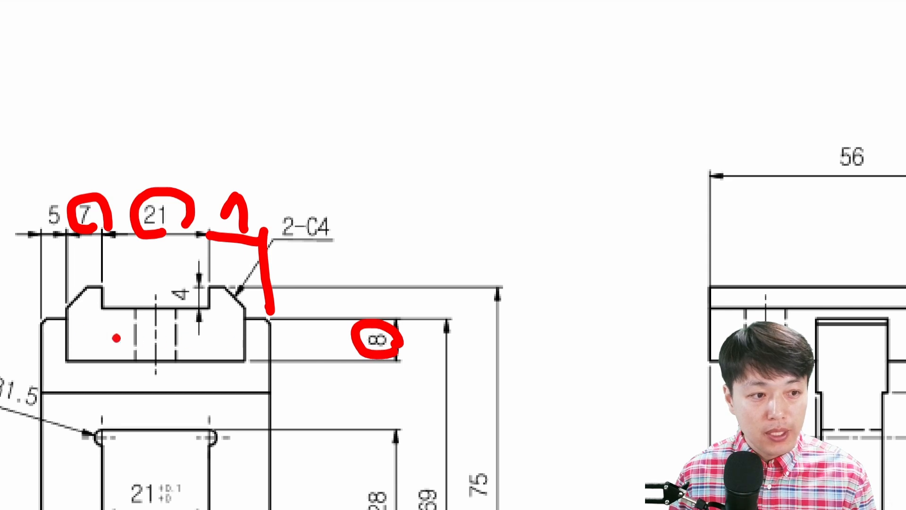
left_click_drag(65, 318, 248, 362)
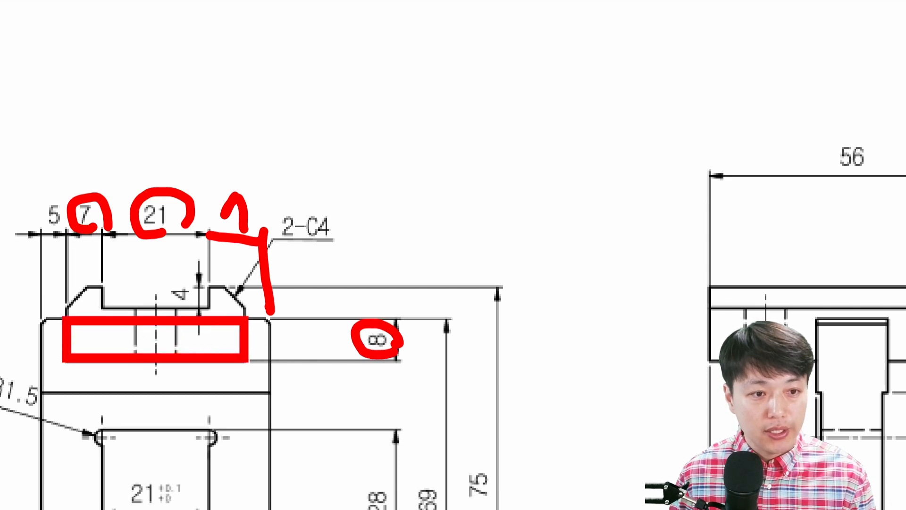
left_click_drag(249, 230, 240, 315)
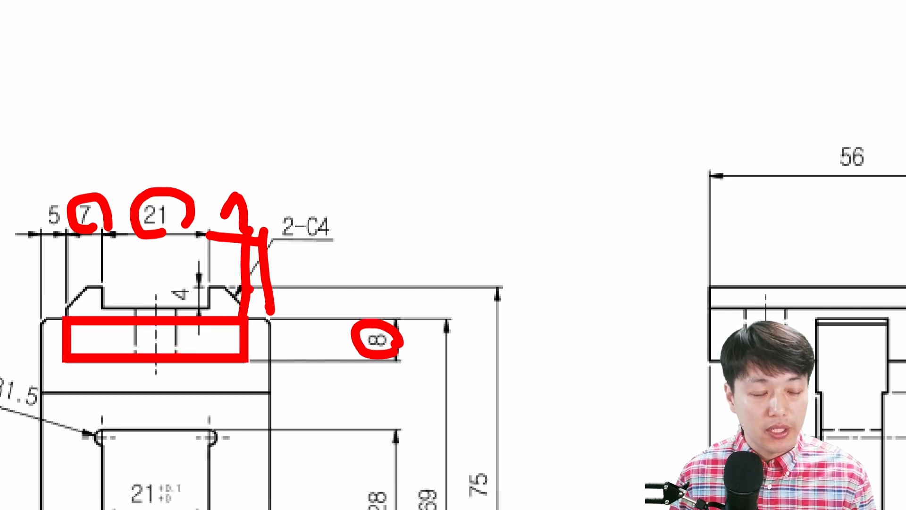
key("Escape")
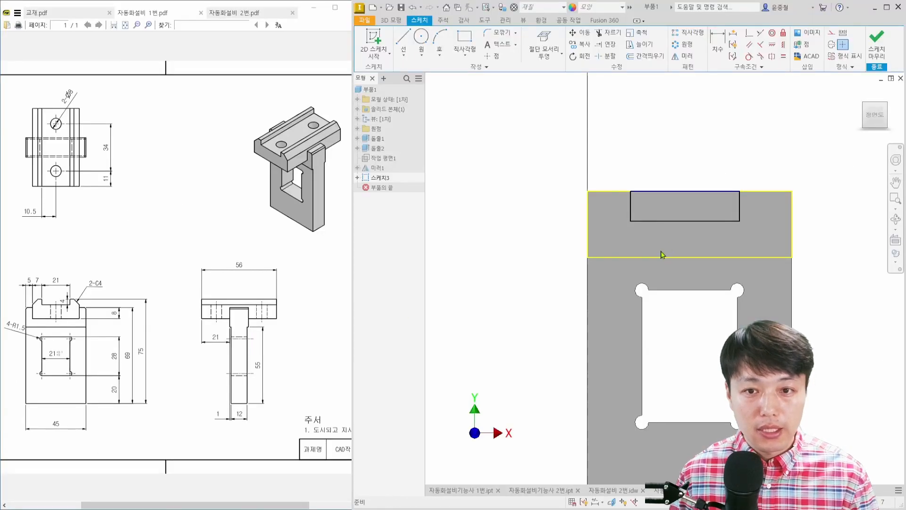
- Dimension the notch rectangle to 35 mm wide and 8 mm high
key("d")
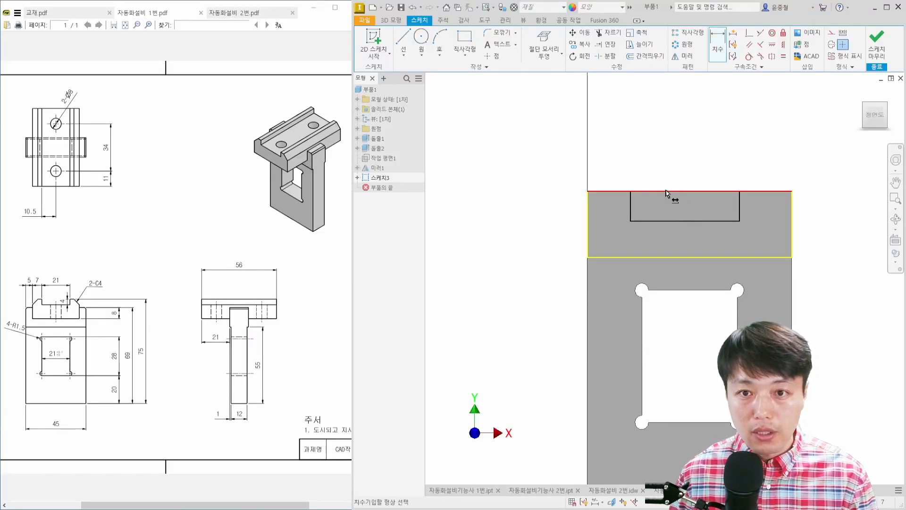
left_click(631, 206)
left_click(740, 206)
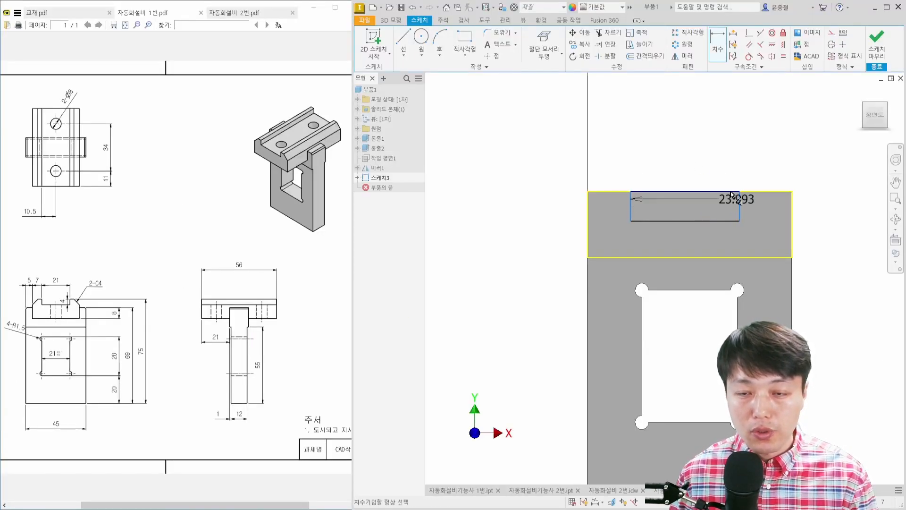
left_click(698, 161)
type("35")
key("Return")
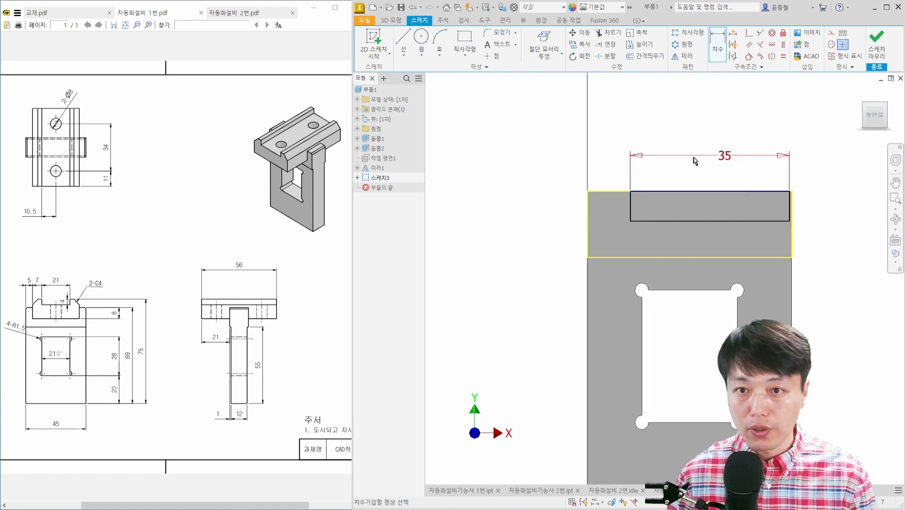
left_click(631, 205)
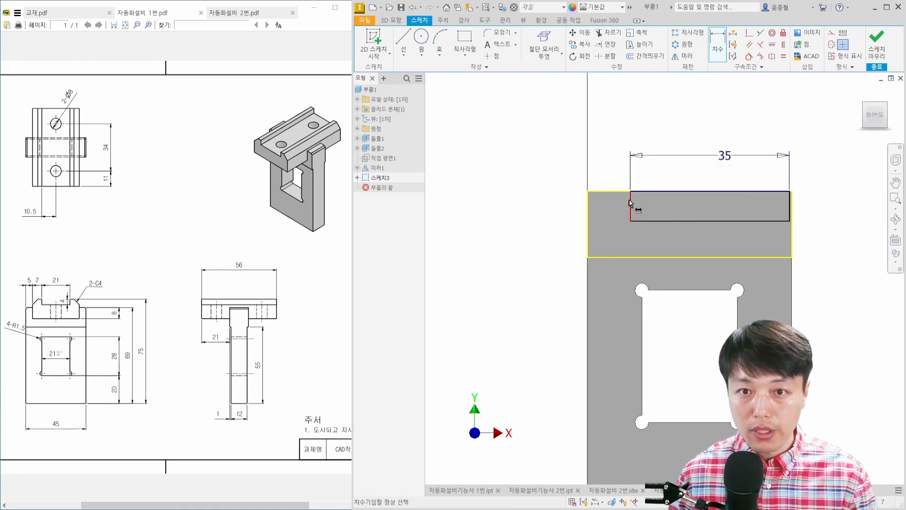
left_click(616, 216)
type("8")
key("Return")
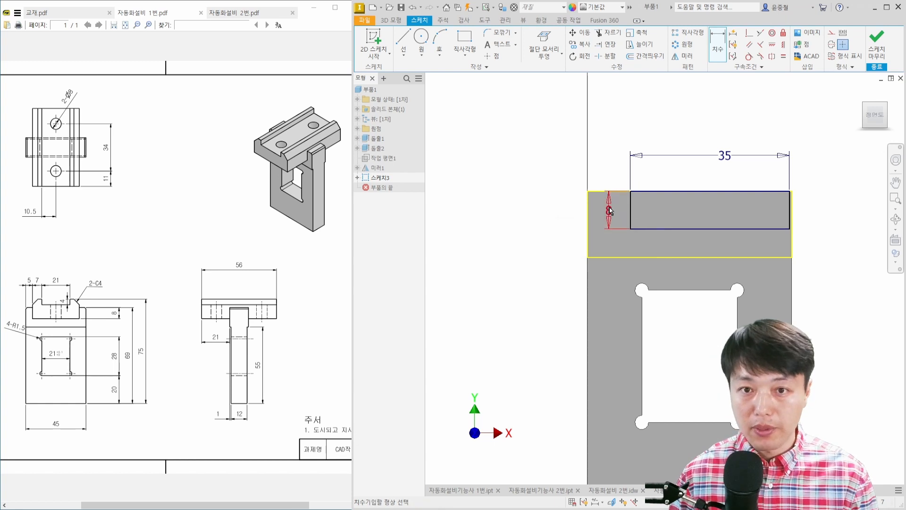
key("Escape")
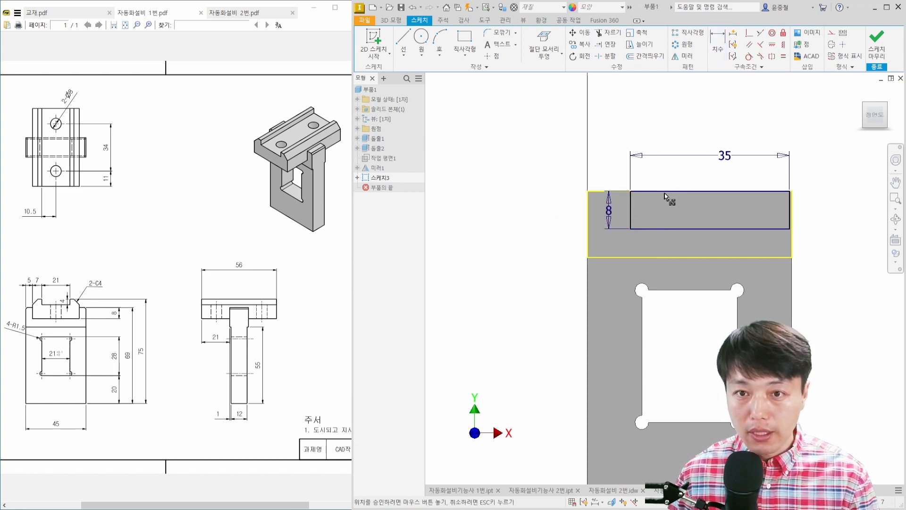
- Check the rectangle's freedom to slide sideways and examine how the plate's overall width determines its centred position
mouse_move(632, 216)
left_mouse_down()
mouse_move(617, 216)
mouse_move(629, 214)
left_mouse_up()
left_click(648, 216)
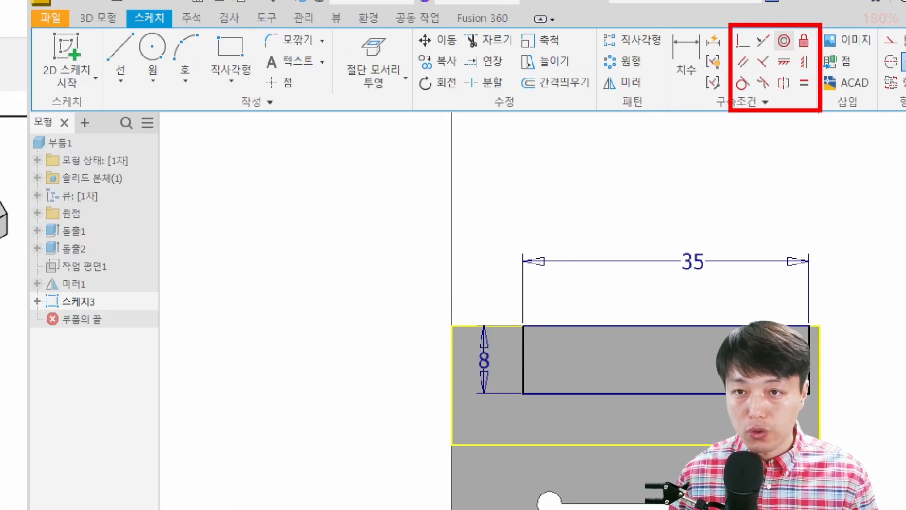
mouse_move(703, 278)
left_mouse_down()
mouse_move(675, 274)
mouse_move(711, 267)
left_mouse_up()
mouse_move(531, 325)
left_mouse_down()
mouse_move(614, 313)
mouse_move(668, 327)
left_mouse_up()
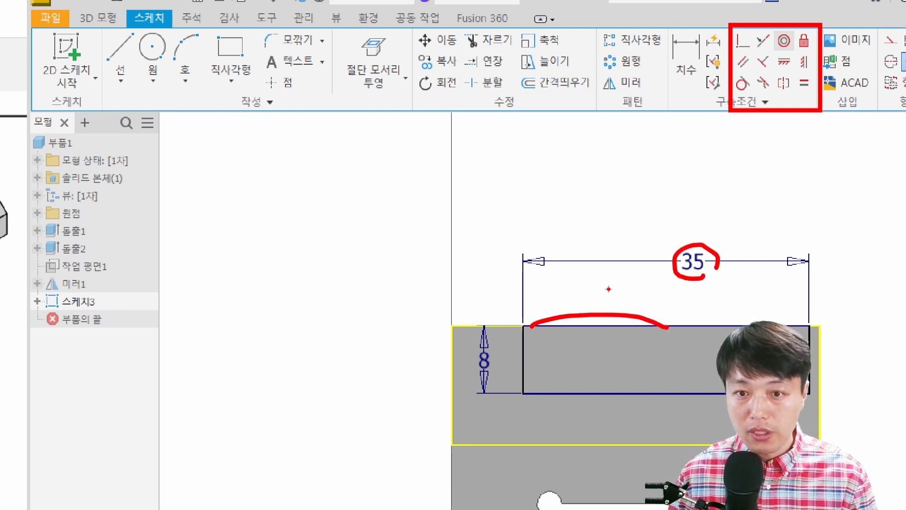
left_click_drag(586, 278, 578, 295)
mouse_move(595, 278)
left_mouse_down()
mouse_move(604, 272)
mouse_move(608, 298)
mouse_move(622, 290)
mouse_move(624, 301)
left_mouse_up()
left_click(612, 293)
left_click_drag(623, 279, 634, 278)
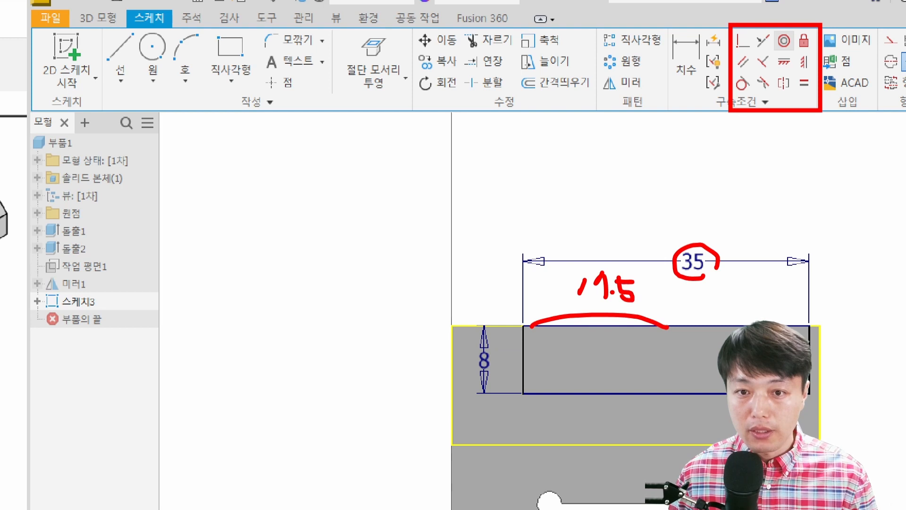
left_click_drag(455, 328, 455, 445)
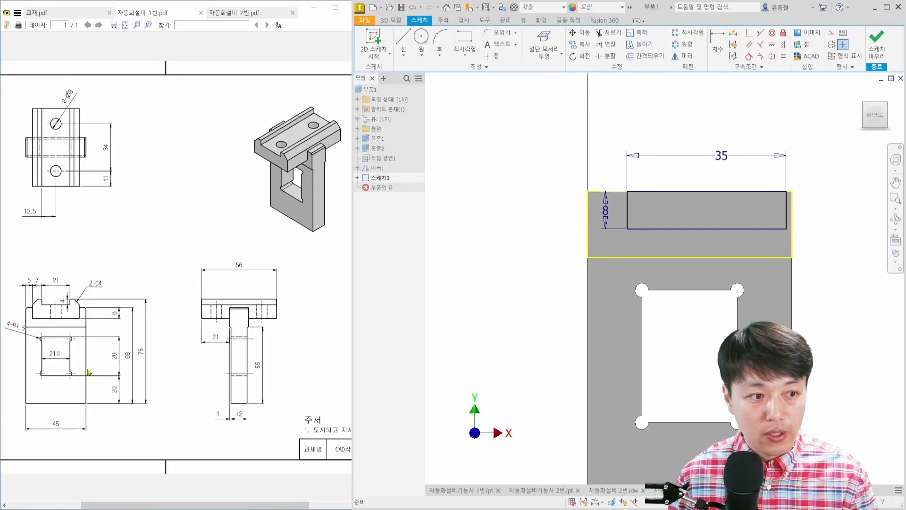
mouse_move(68, 433)
left_mouse_down()
mouse_move(53, 435)
mouse_move(75, 431)
left_mouse_up()
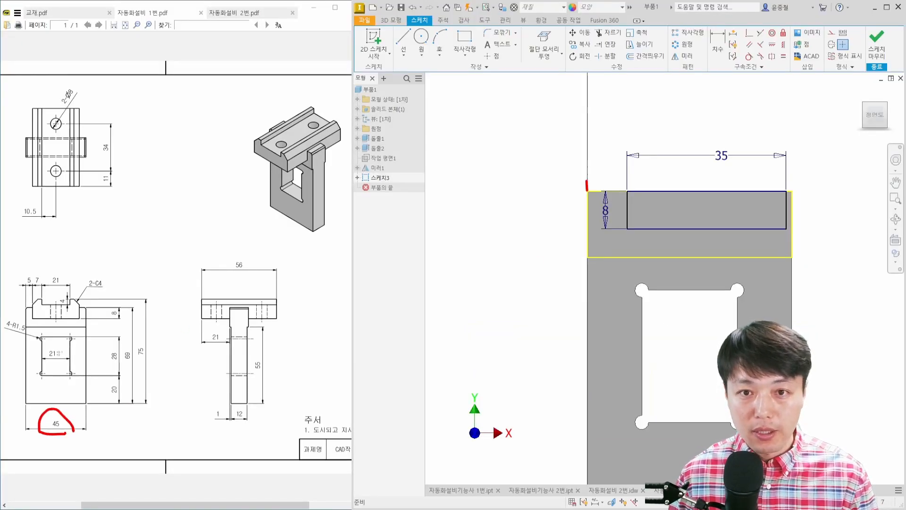
left_click_drag(586, 180, 587, 270)
left_click_drag(703, 194, 585, 192)
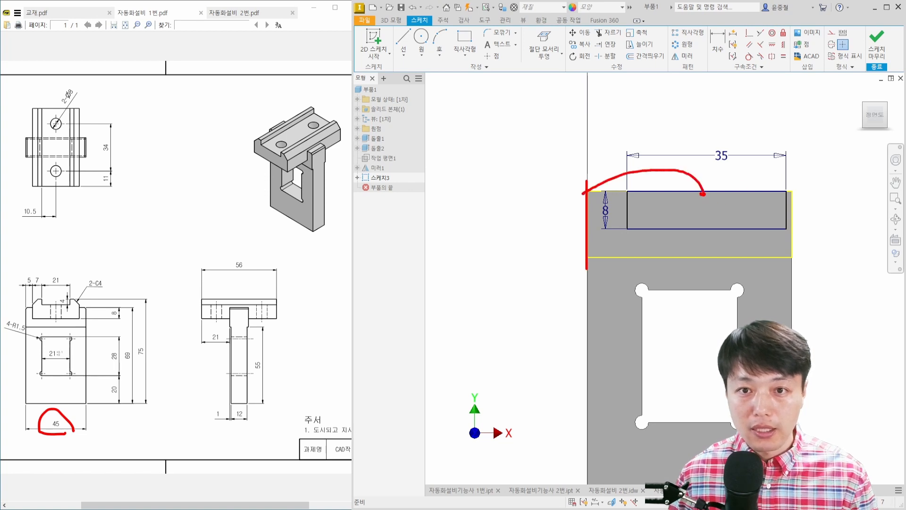
mouse_move(612, 149)
left_mouse_down()
mouse_move(629, 164)
mouse_move(658, 164)
left_mouse_up()
left_click(661, 161)
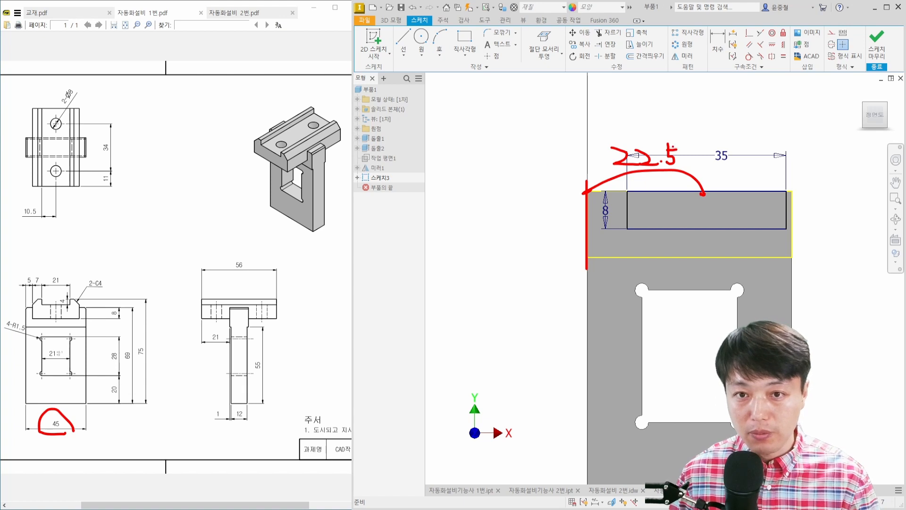
key("Escape")
- Dimension the distance from the plate's left edge to the midpoint of the rectangle's top line as 22.5 mm
key("d")
left_click(587, 222)
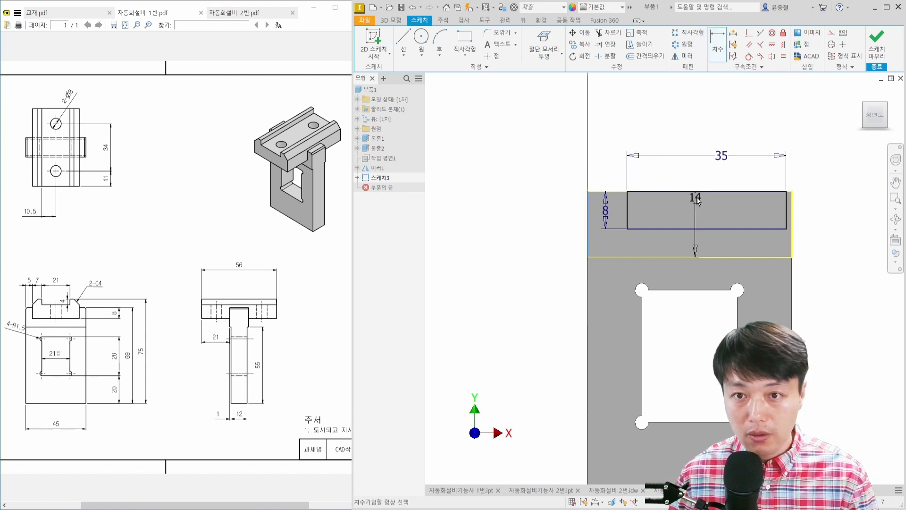
left_click(707, 191)
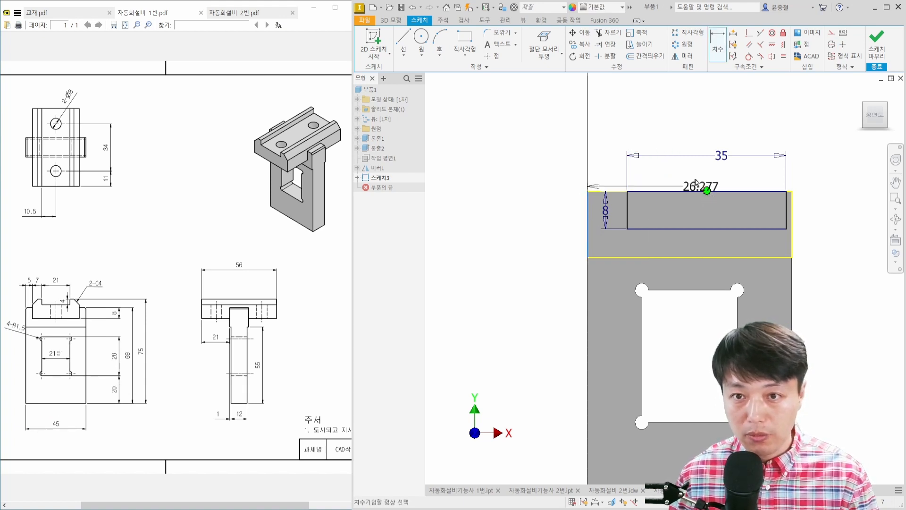
left_click(661, 169)
type("22")
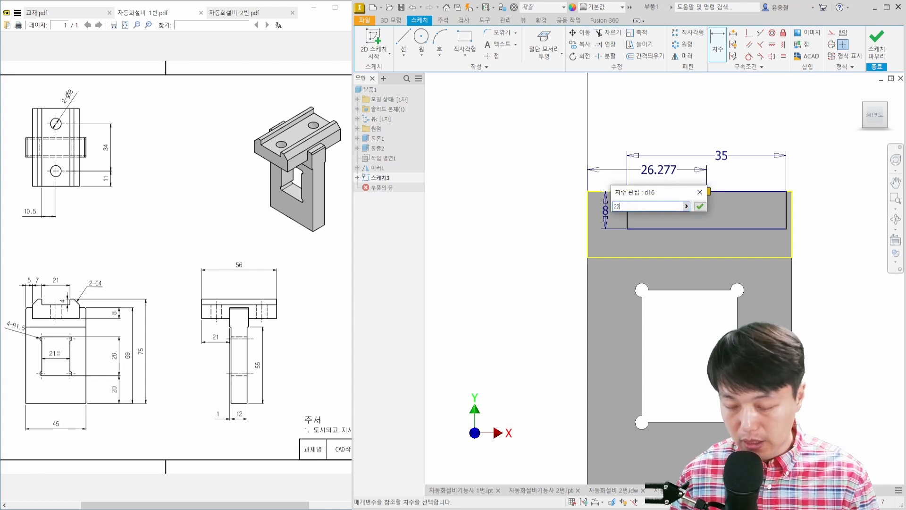
type(".5")
key("Return")
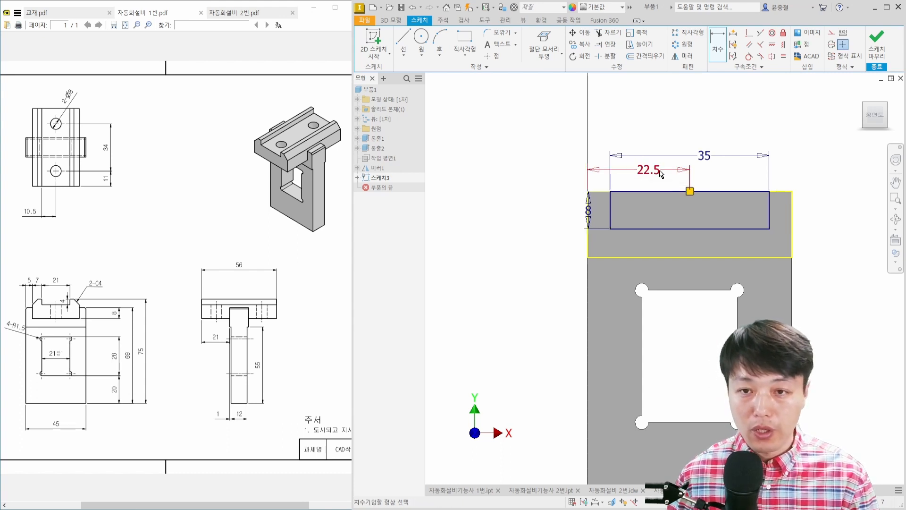
key("Escape")
- Extrude the 35 by 8 mm rectangle as a cut through the plate's full thickness to form the top notch
key("e")
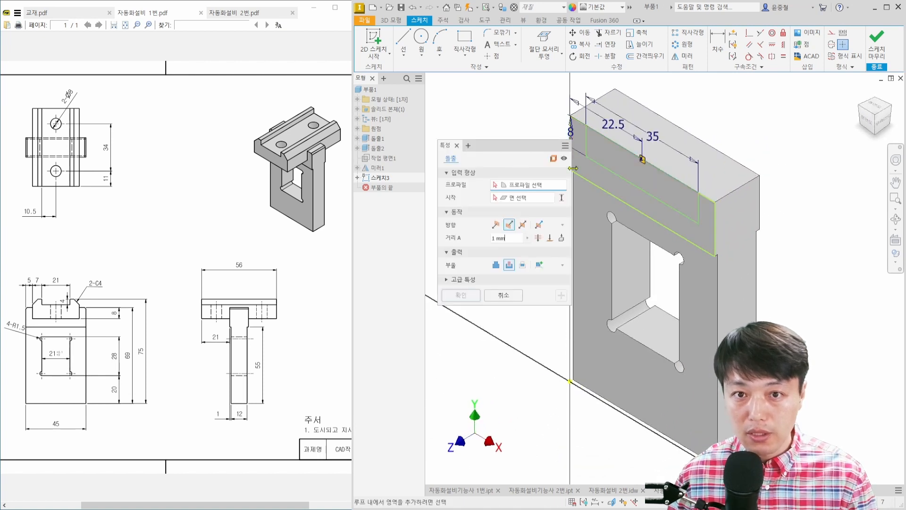
left_click(654, 179)
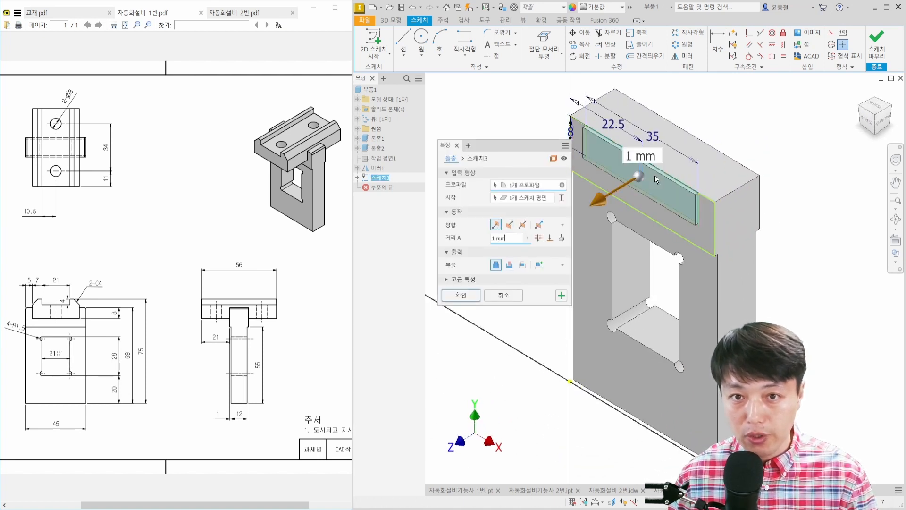
left_click(509, 225)
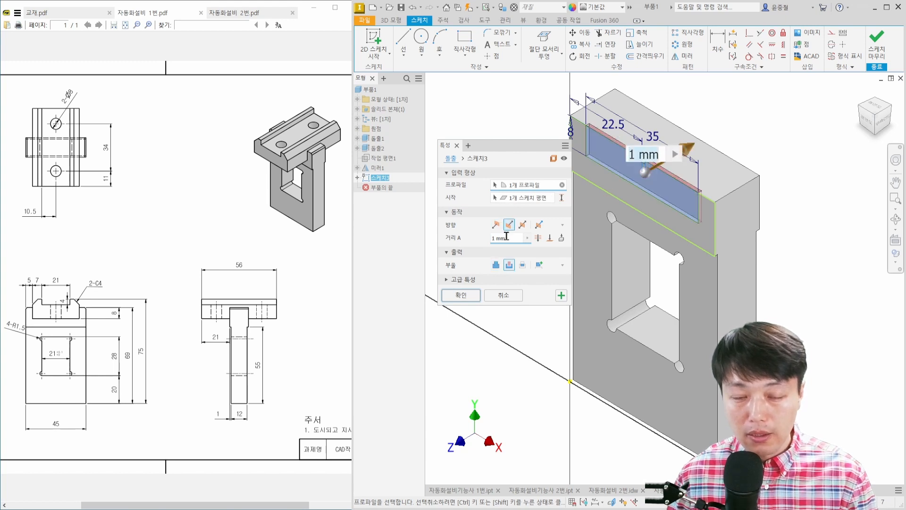
middle_click_drag(738, 177, 697, 199)
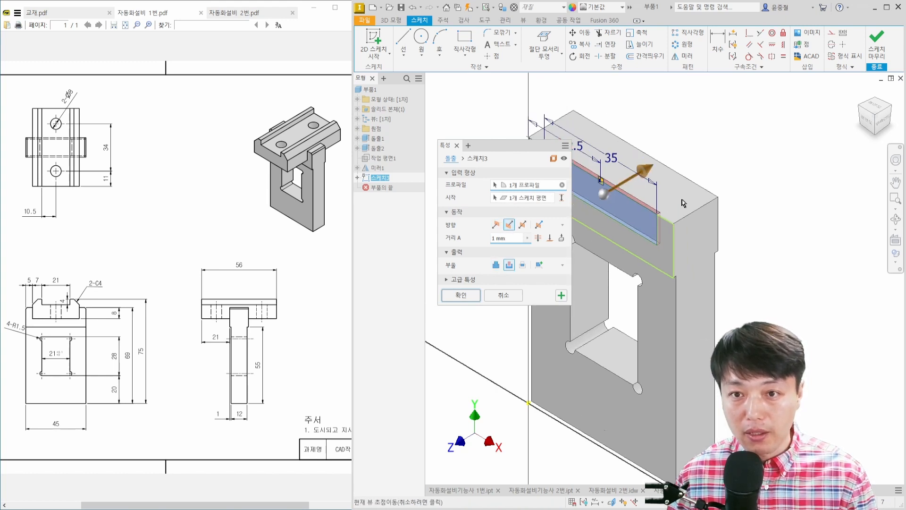
left_click(542, 240)
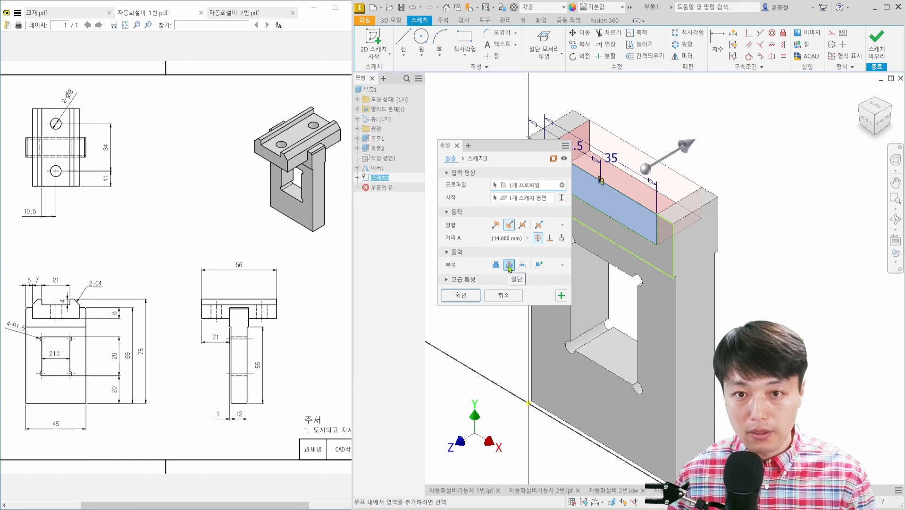
left_click(462, 293)
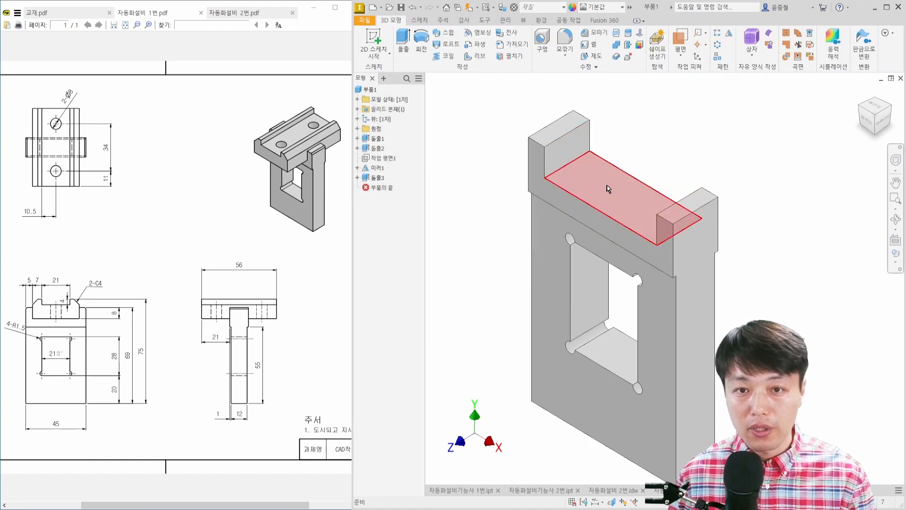
mouse_move(614, 175)
middle_mouse_down("shift")
mouse_move(639, 165)
mouse_move(601, 173)
mouse_move(608, 176)
middle_mouse_up("shift")
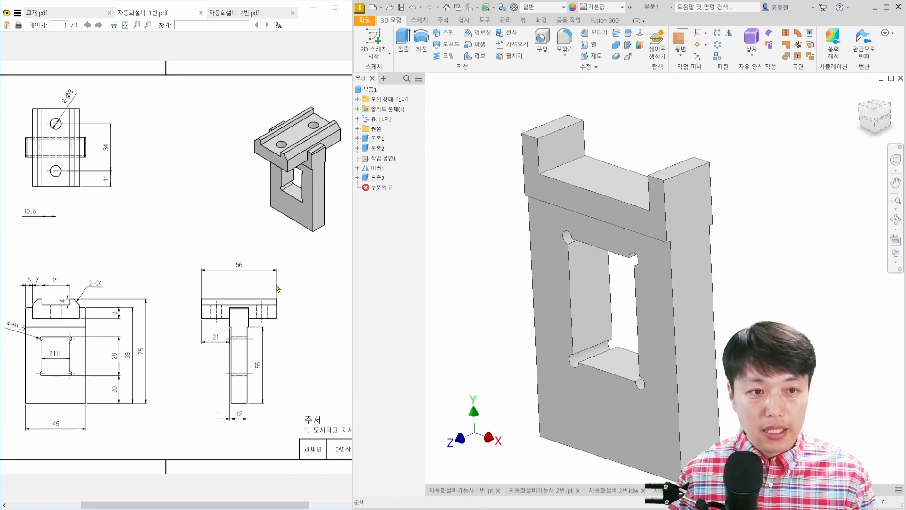
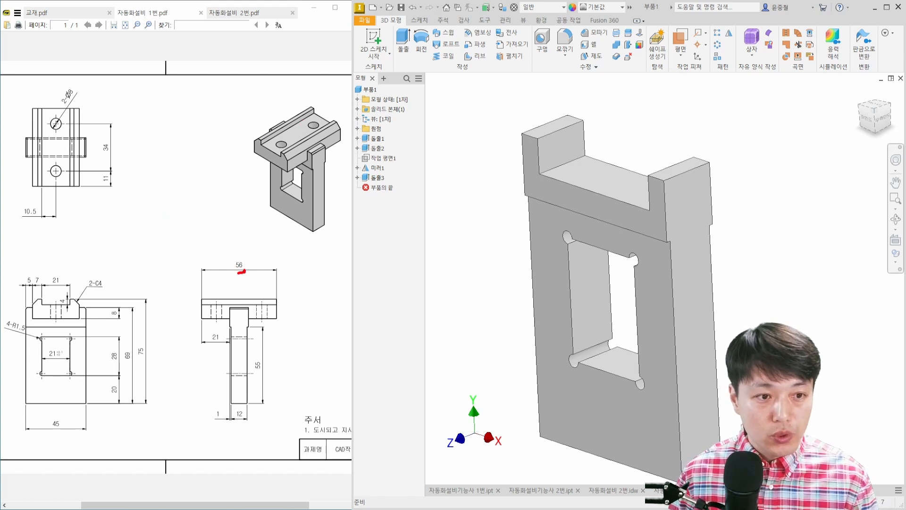
- Examine the drawing for the top rail's overall length and the end profile that has to be extruded
mouse_move(245, 272)
left_mouse_down()
mouse_move(253, 264)
mouse_move(252, 273)
left_mouse_up()
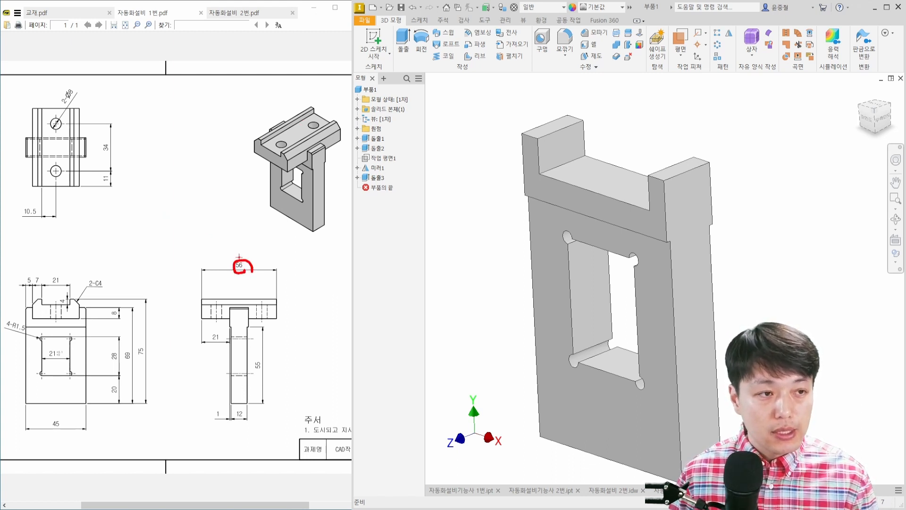
mouse_move(35, 322)
left_mouse_down()
mouse_move(40, 301)
mouse_move(69, 303)
mouse_move(35, 320)
left_mouse_up()
mouse_move(56, 309)
left_mouse_down("ctrl+shift")
mouse_move(86, 280)
mouse_move(31, 334)
left_mouse_up("ctrl+shift")
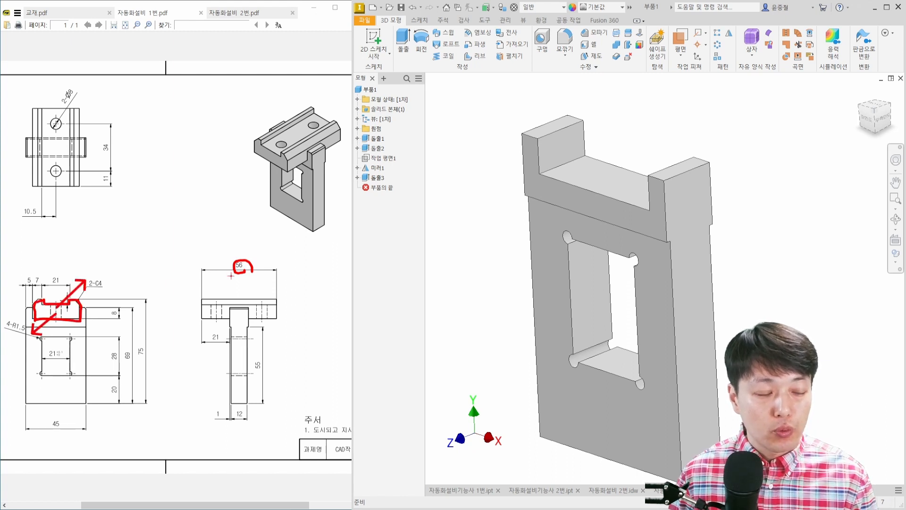
key("Escape")
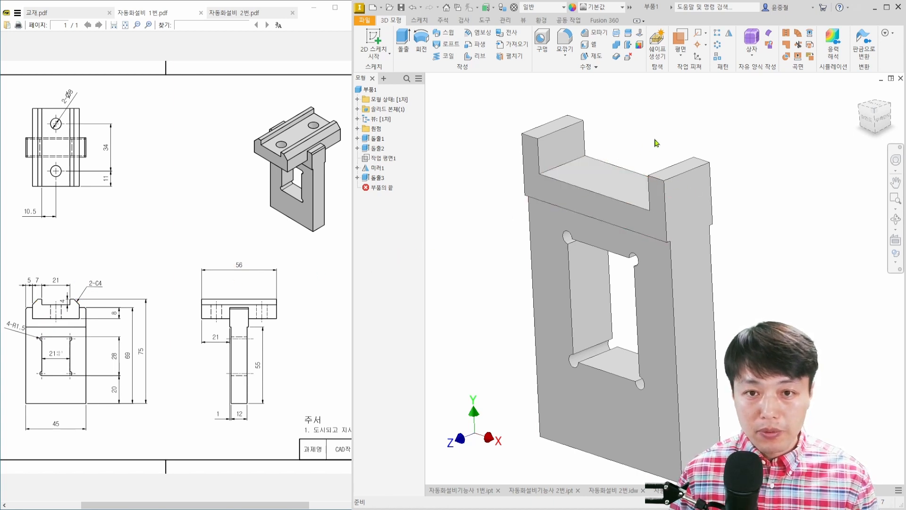
- Start a new sketch on the existing work plane midway through the plate's thickness, so the rail can extend both ways
middle_click_drag(656, 142, 639, 143, "shift")
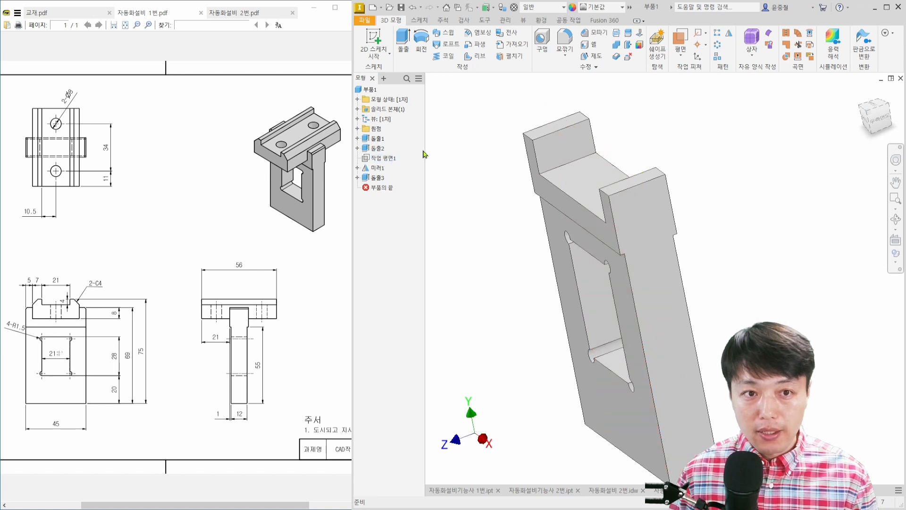
left_click(388, 161)
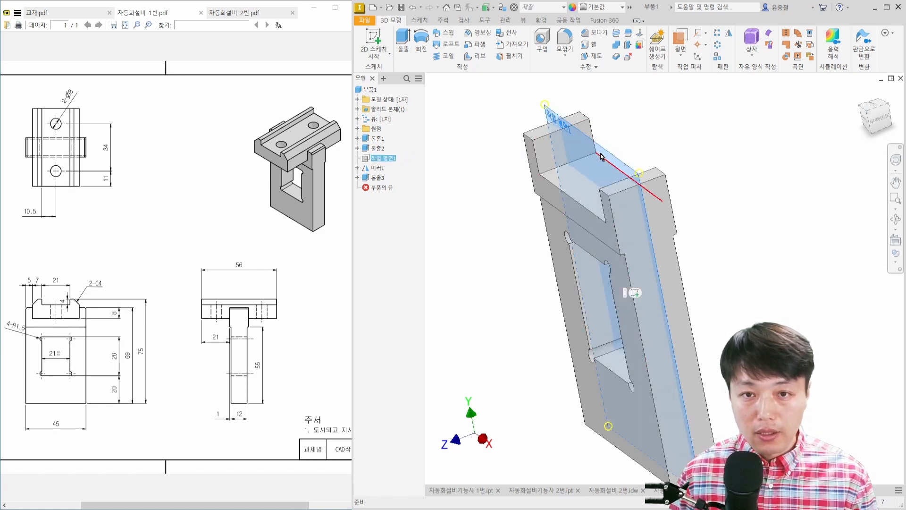
key("ctrl+2")
mouse_move(596, 153)
left_mouse_down("ctrl+shift")
mouse_move(654, 123)
mouse_move(520, 191)
left_mouse_up("ctrl+shift")
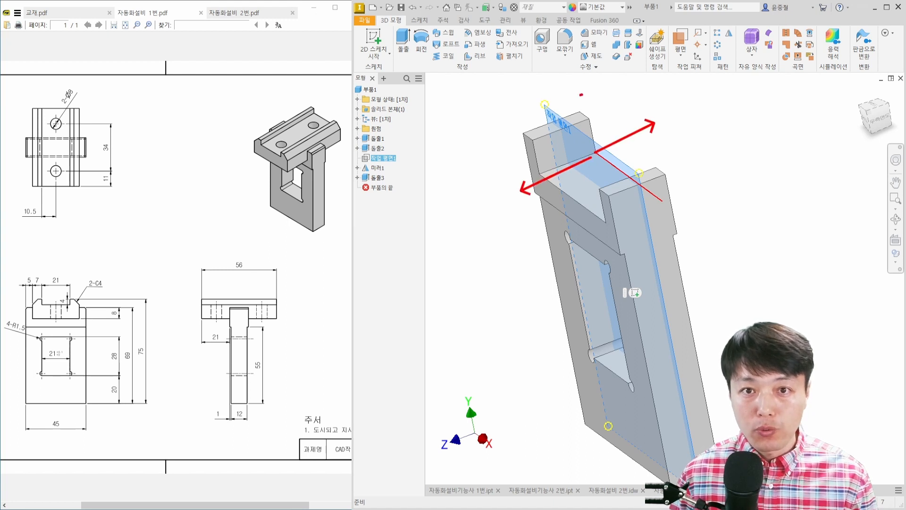
left_click_drag(581, 95, 562, 119)
left_click_drag(599, 90, 580, 113)
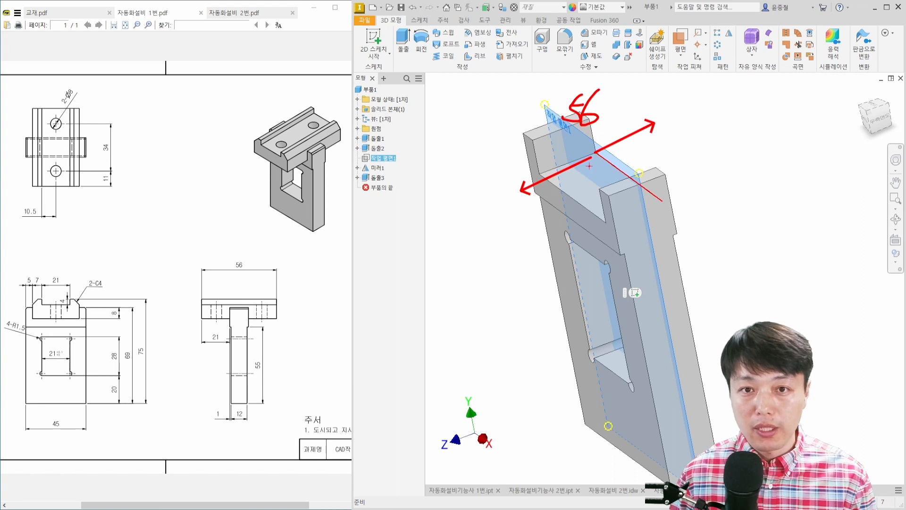
key("Escape")
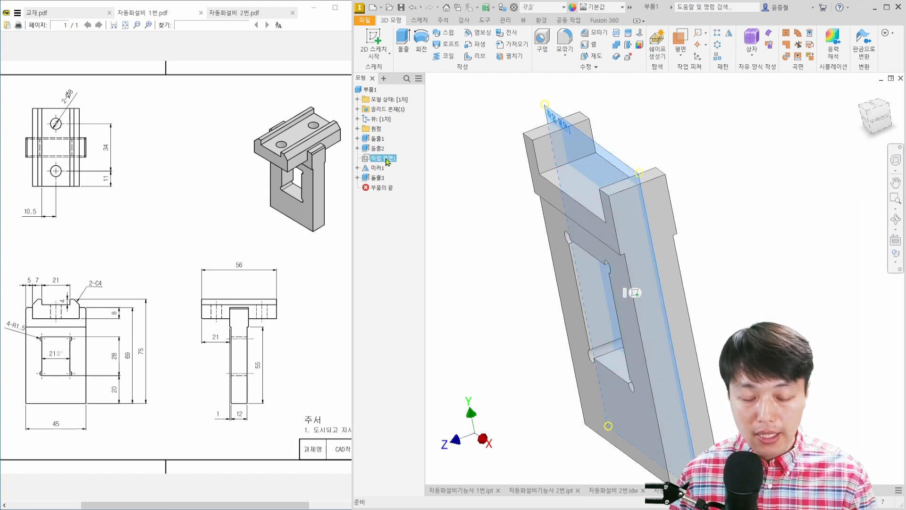
mouse_move(627, 285)
left_mouse_down()
mouse_move(644, 302)
mouse_move(690, 312)
left_mouse_up()
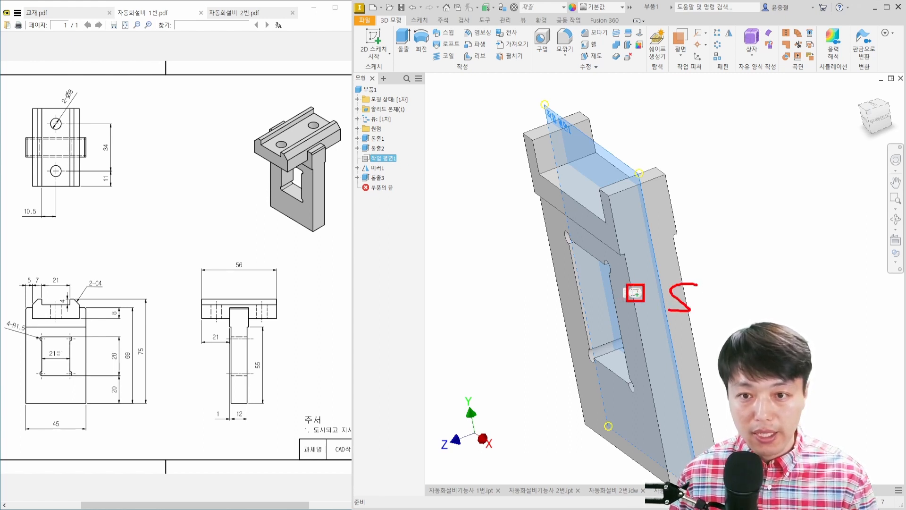
key("Escape")
left_click(639, 298)
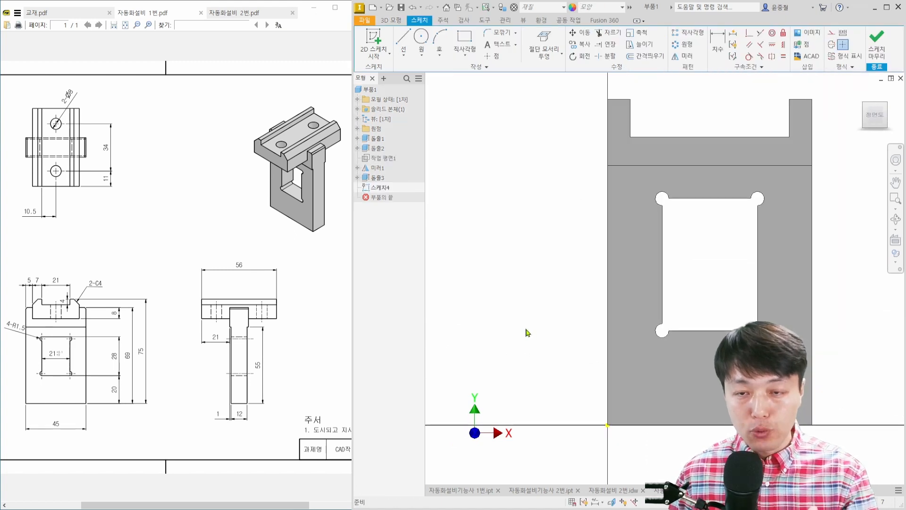
middle_click_drag(516, 310, 486, 338)
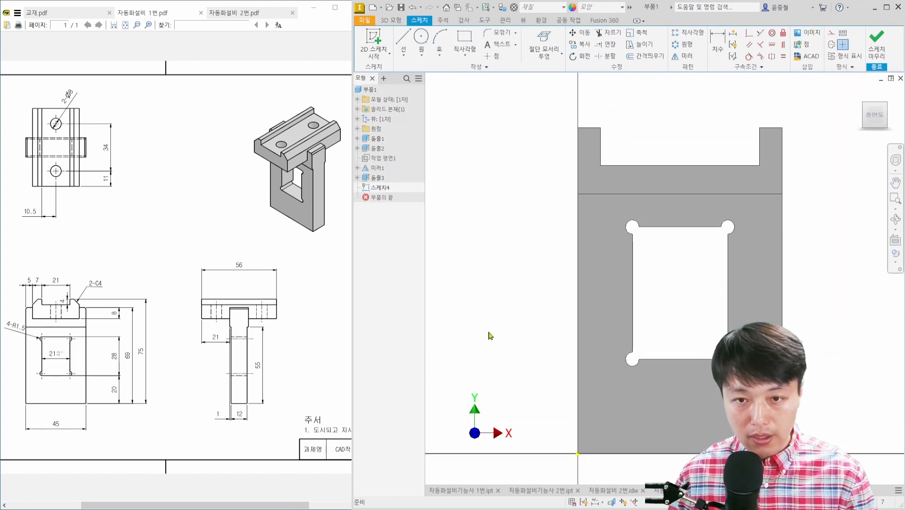
key("ctrl+2")
mouse_move(469, 290)
left_mouse_down()
mouse_move(496, 287)
mouse_move(473, 325)
left_mouse_up()
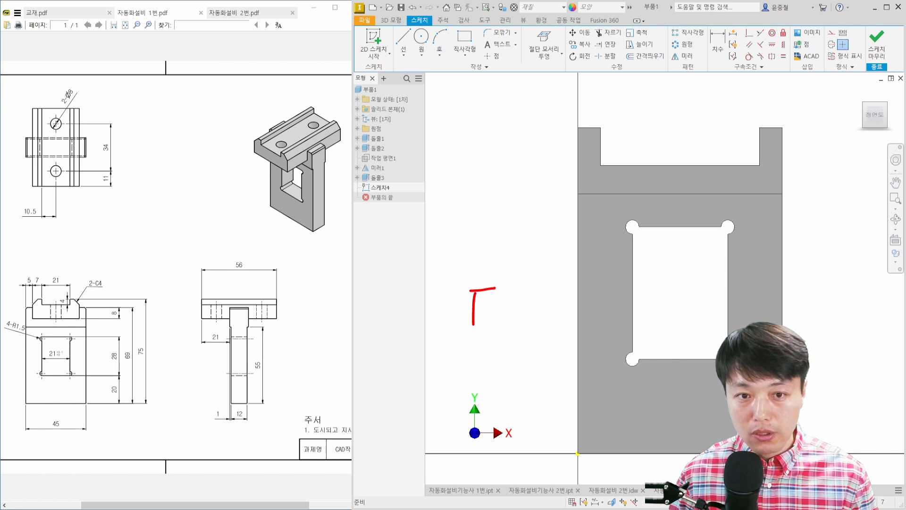
mouse_move(504, 290)
left_mouse_down()
mouse_move(520, 292)
mouse_move(503, 324)
mouse_move(476, 267)
mouse_move(528, 335)
left_mouse_up()
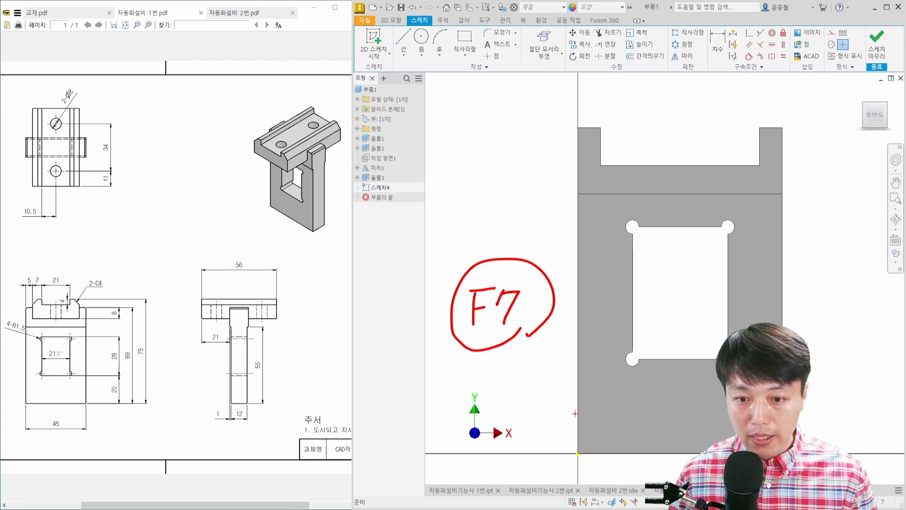
left_click_drag(606, 494, 618, 508, "ctrl")
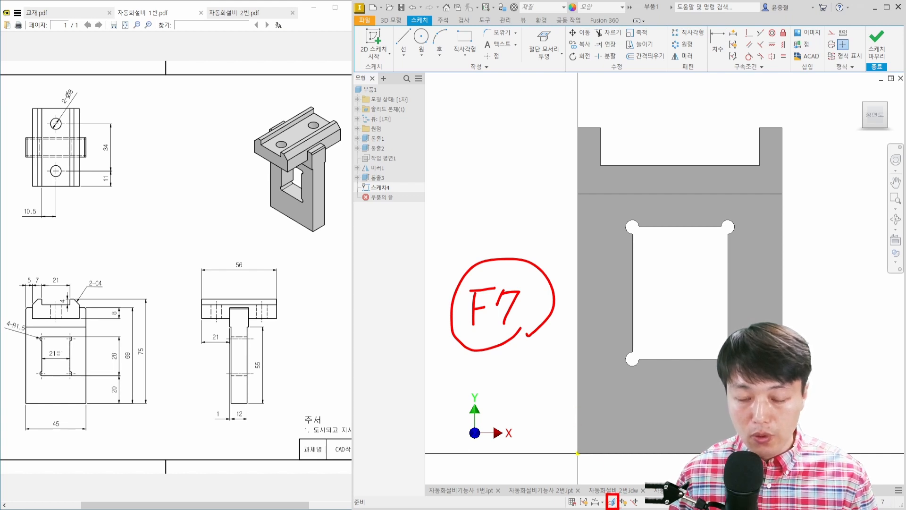
key("Escape")
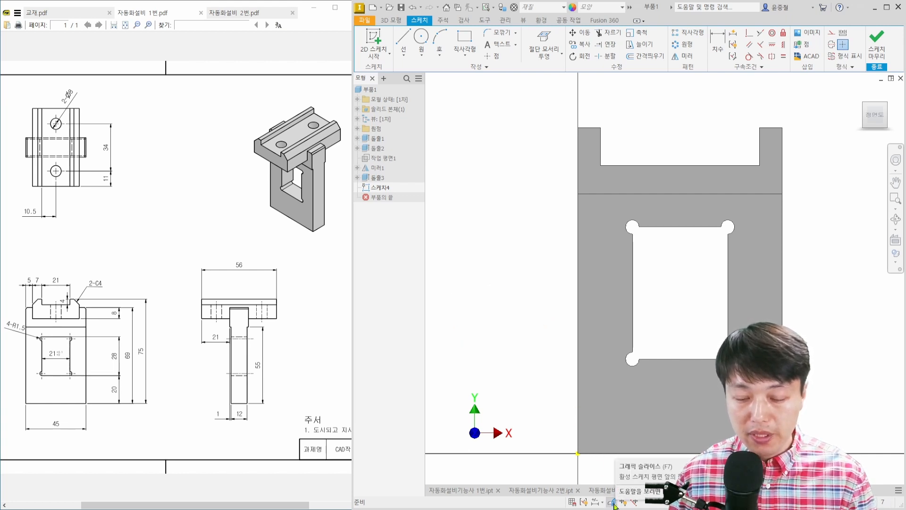
left_click_drag(603, 495, 619, 509, "ctrl")
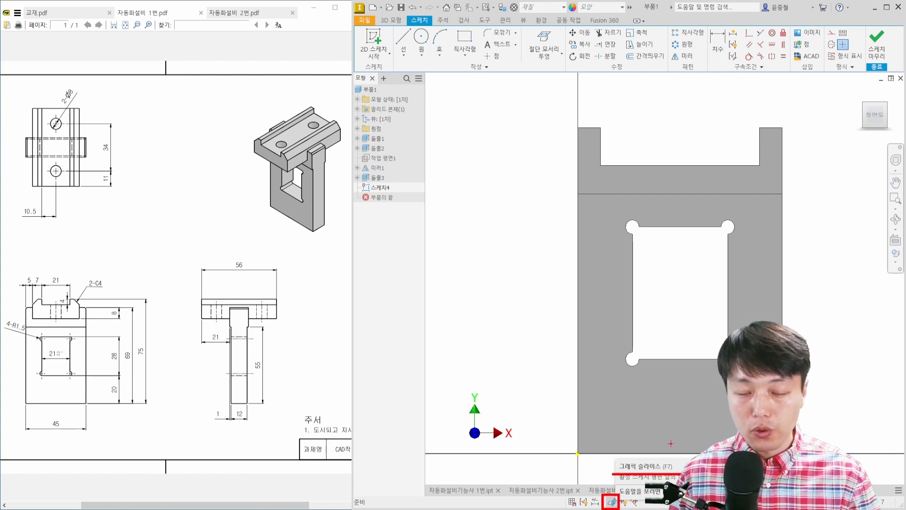
key("Escape")
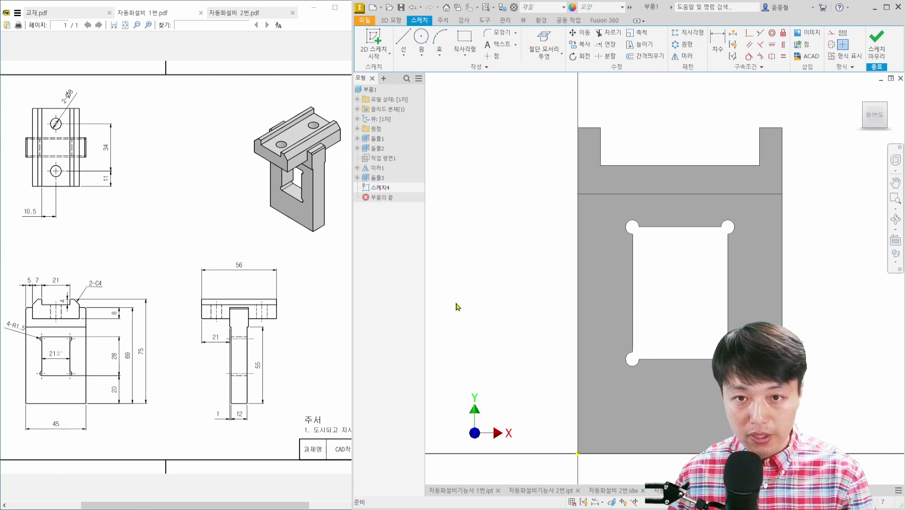
- Slice the model graphics at the active sketch plane, comparing the sliced and full views and leaving the slice on
key("F7")
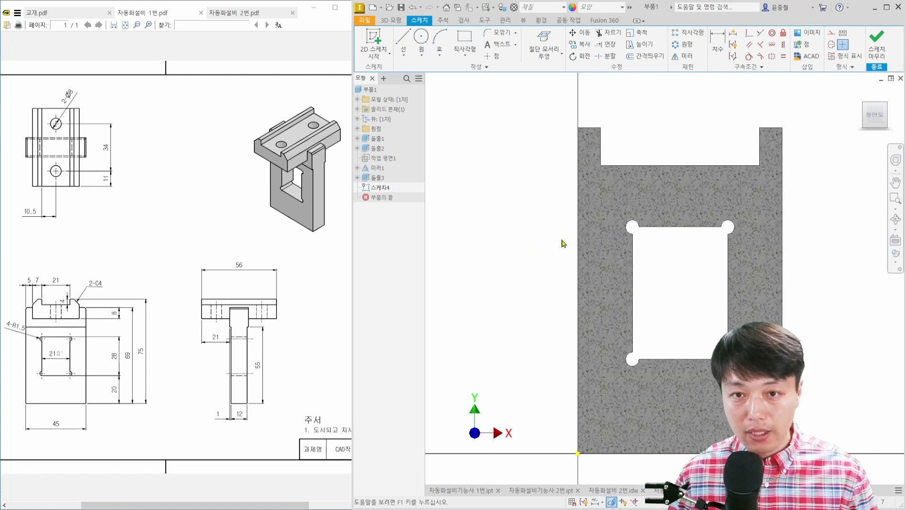
middle_click_drag(560, 243, 514, 259, "shift")
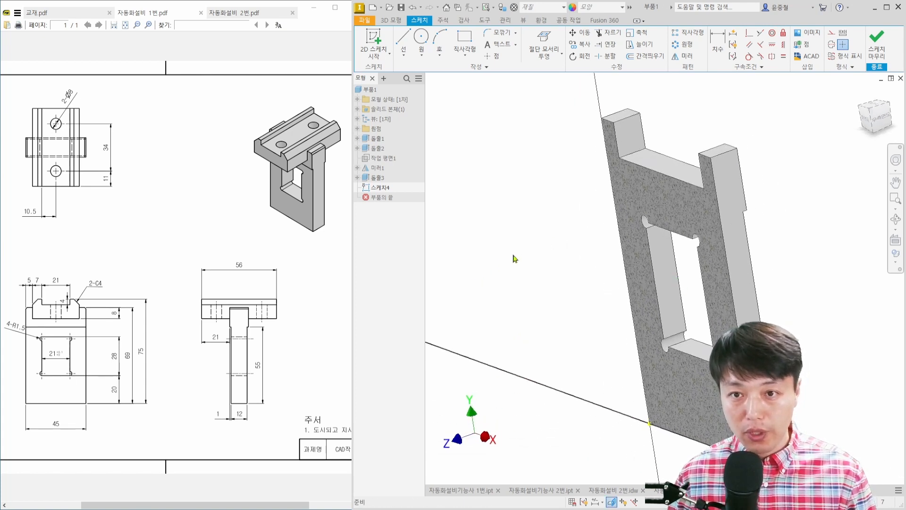
key("F7")
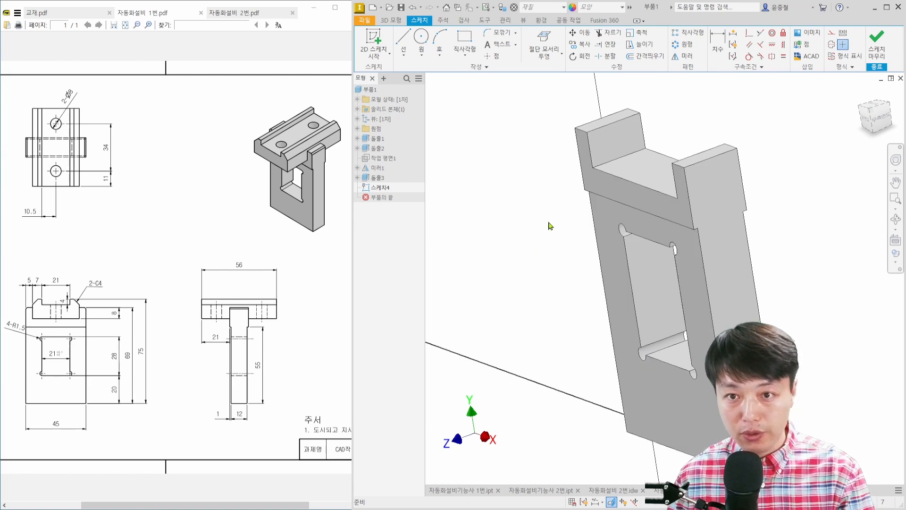
key("F7")
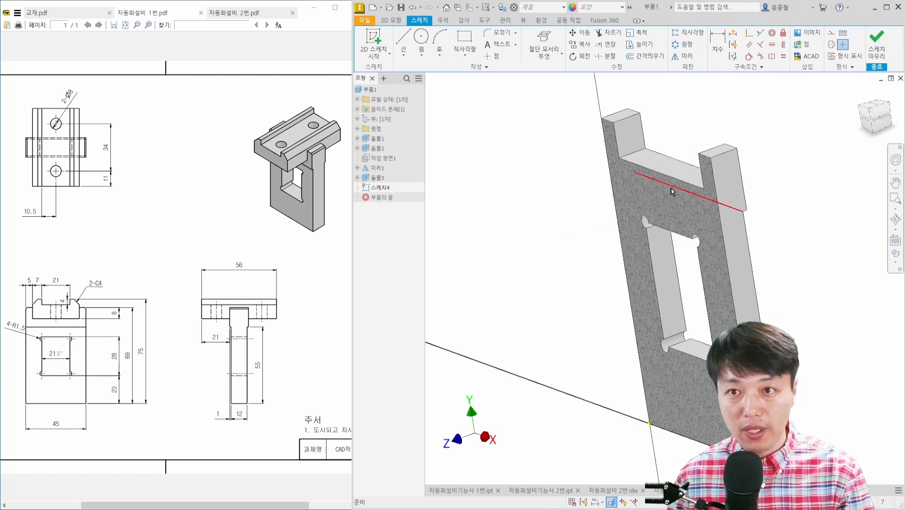
key("F7")
key("F7")
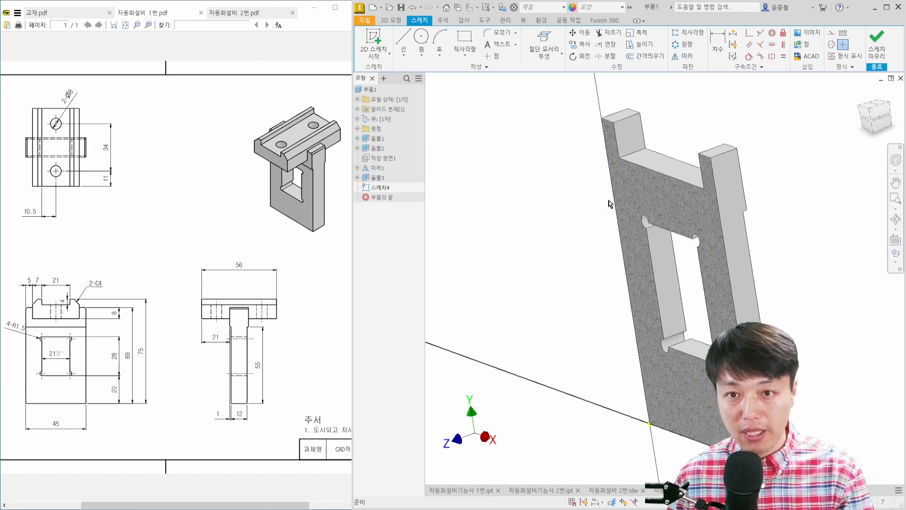
- Face the sketch plane squarely and project the plate's cut edges into the sketch
left_click(864, 124)
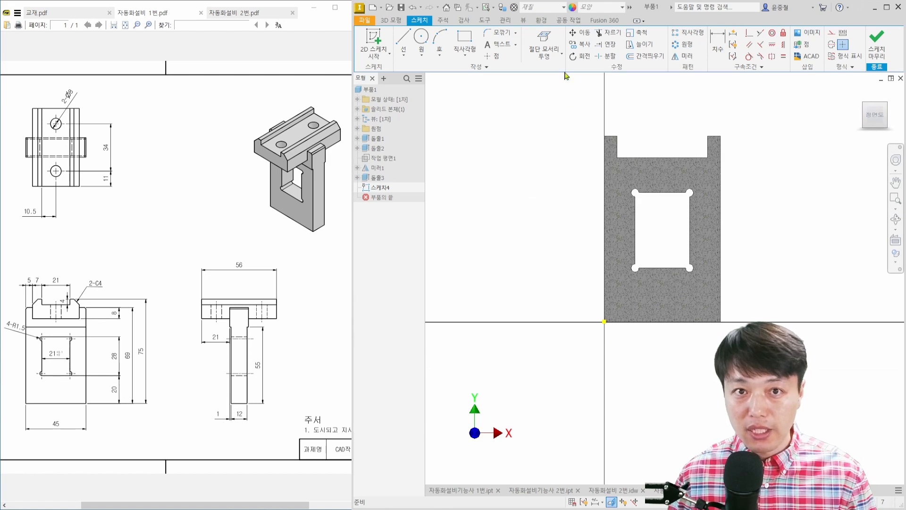
left_click(547, 44)
middle_click_drag(638, 115, 617, 193)
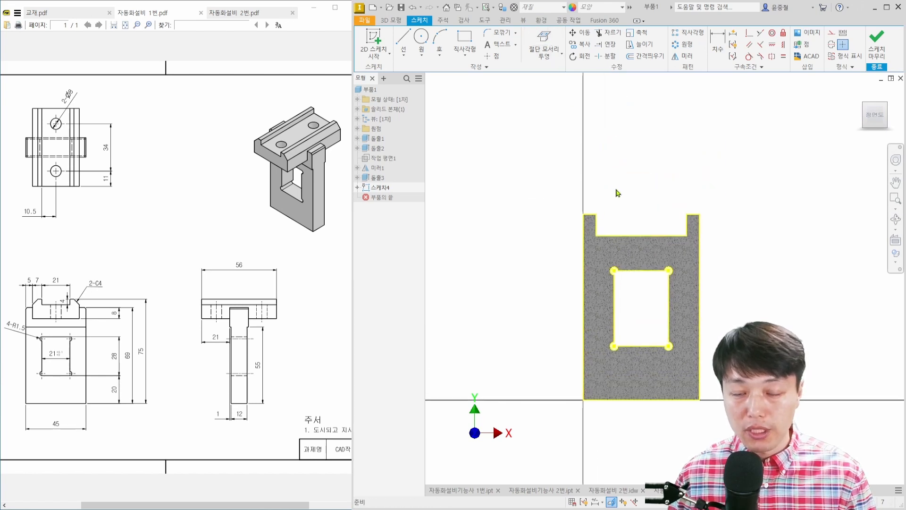
- Draw a two-point rectangle from the notch's lower-left corner across its full 35 mm width, reaching about 3.6 mm above the plate's top edges
scroll(633, 227, "up", 4)
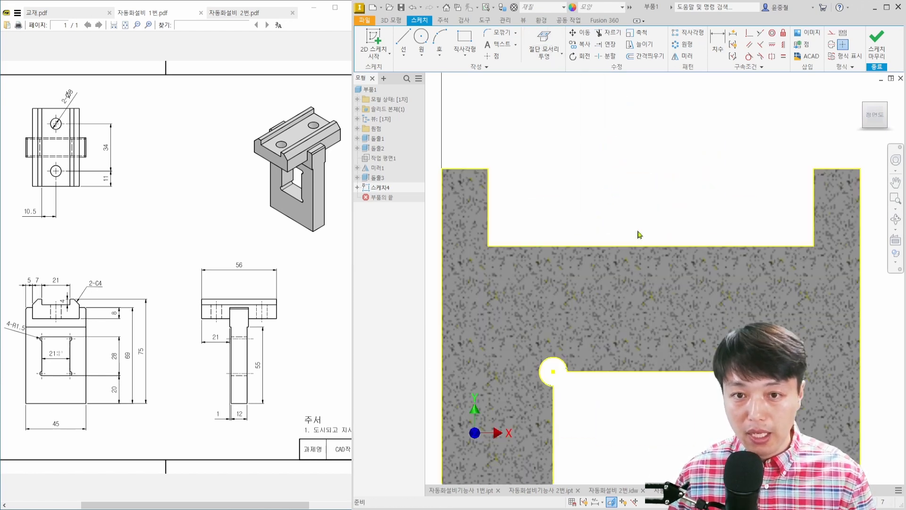
right_click(568, 165)
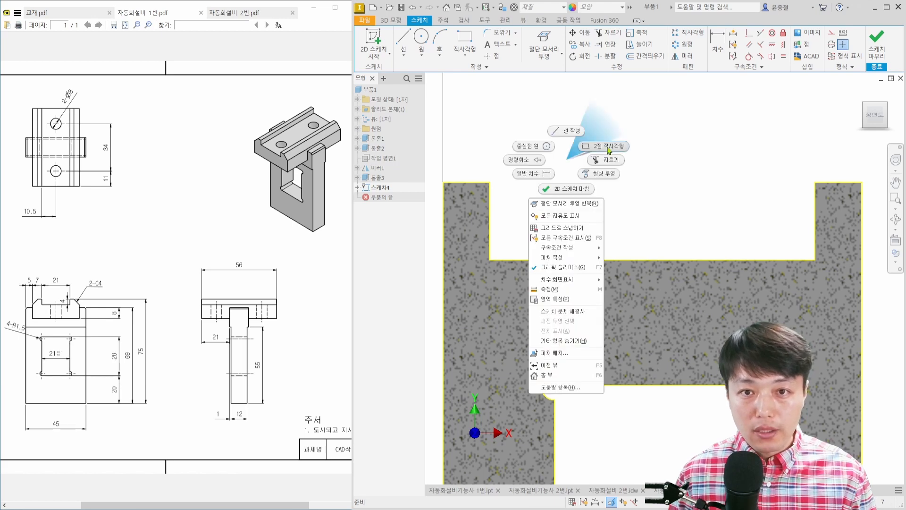
left_click(608, 150)
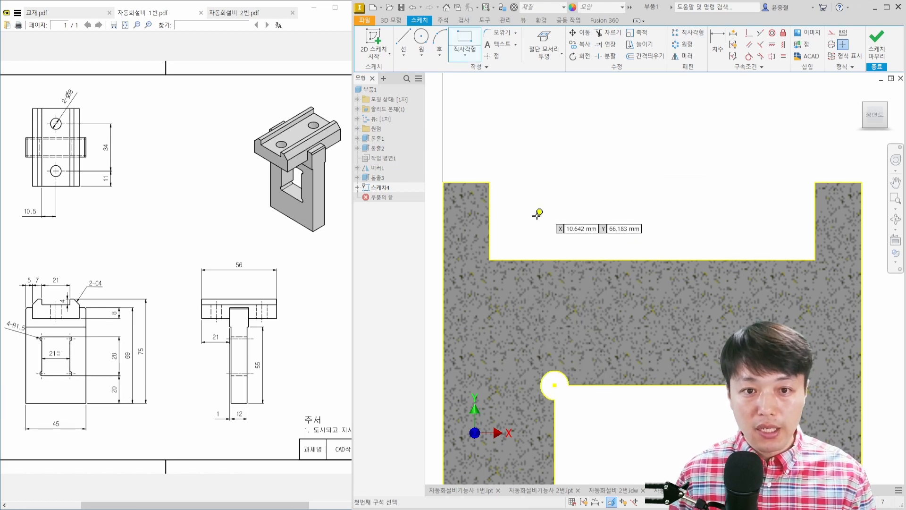
left_click(489, 259)
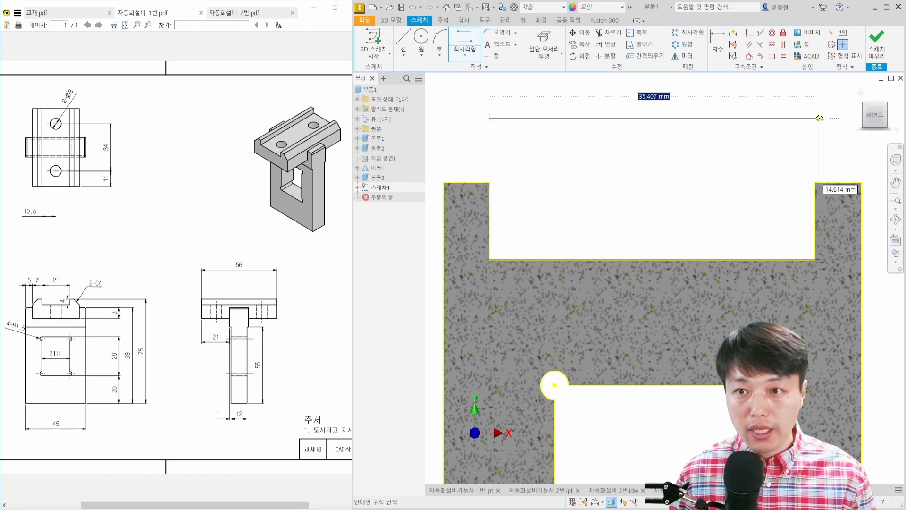
left_click(816, 147)
key("Escape")
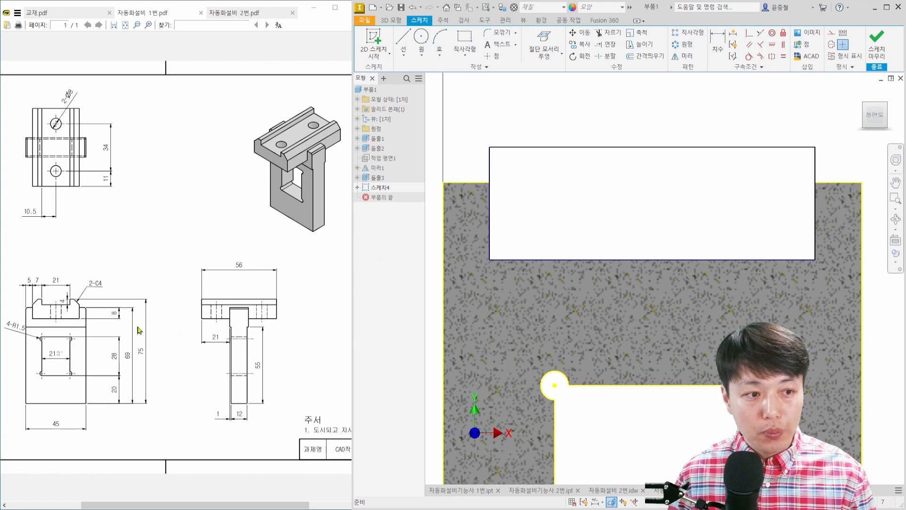
- Examine the drawing's front view for the rail's height above the plate and the width of its top groove
scroll(20, 311, "up", 5)
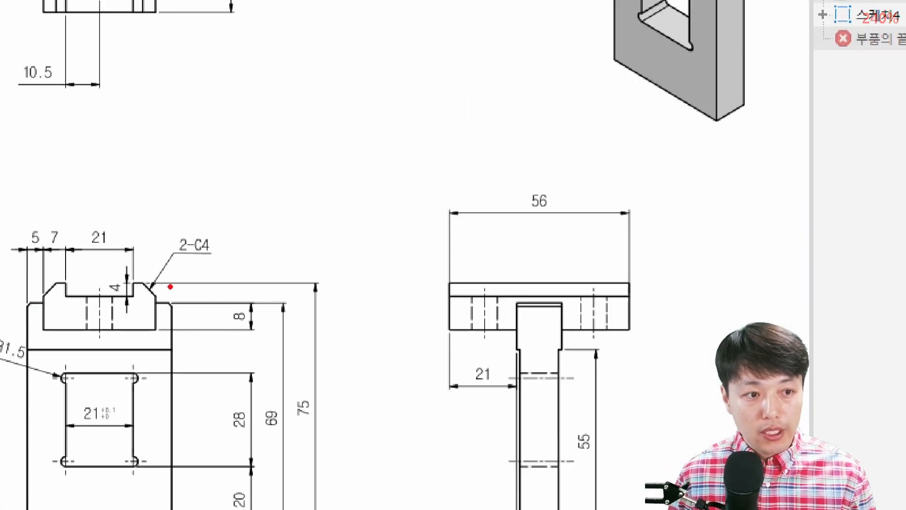
left_click_drag(171, 286, 171, 301)
mouse_move(318, 404)
left_mouse_down()
mouse_move(302, 418)
mouse_move(322, 414)
mouse_move(266, 413)
mouse_move(293, 427)
left_mouse_up()
left_click_drag(201, 272, 194, 292)
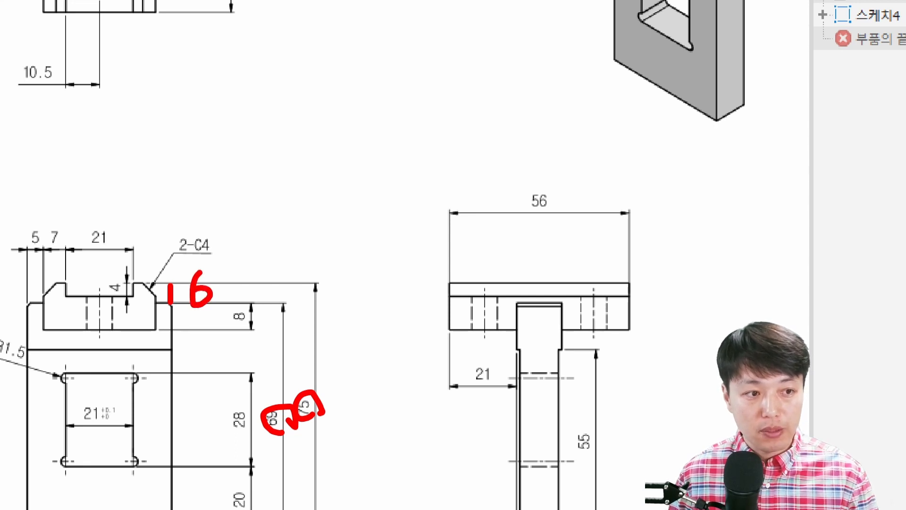
mouse_move(107, 250)
left_mouse_down()
mouse_move(82, 231)
mouse_move(124, 246)
left_mouse_up()
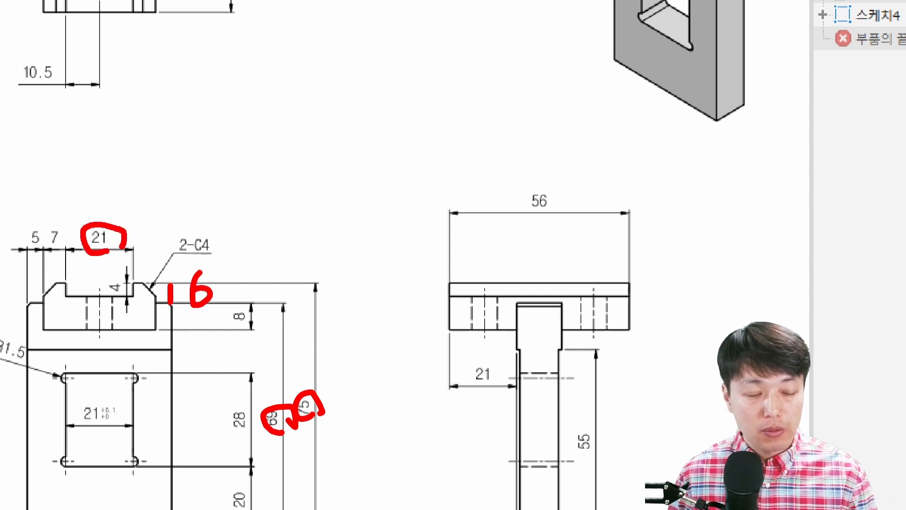
key("Escape")
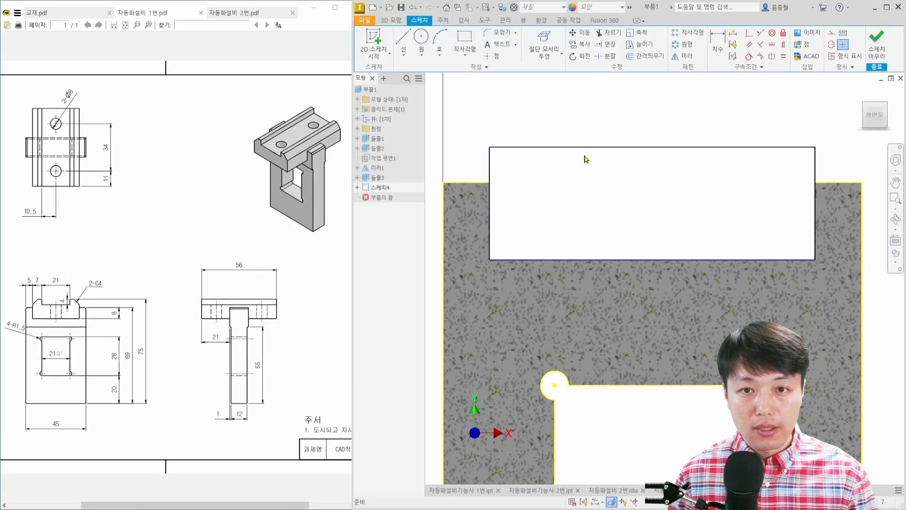
- Dimension the rectangle's upper edge 6 mm above the plate's top edge
key("d")
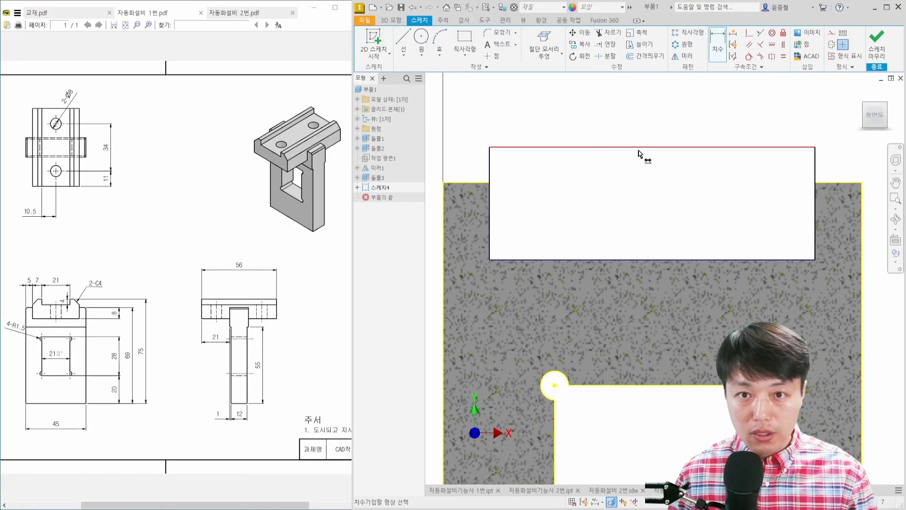
left_click(639, 150)
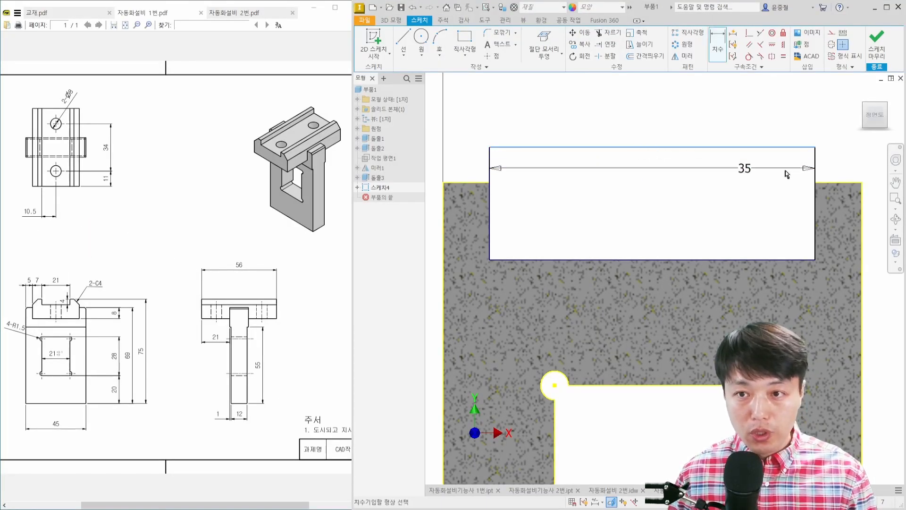
left_click(833, 183)
left_click(841, 165)
type("6")
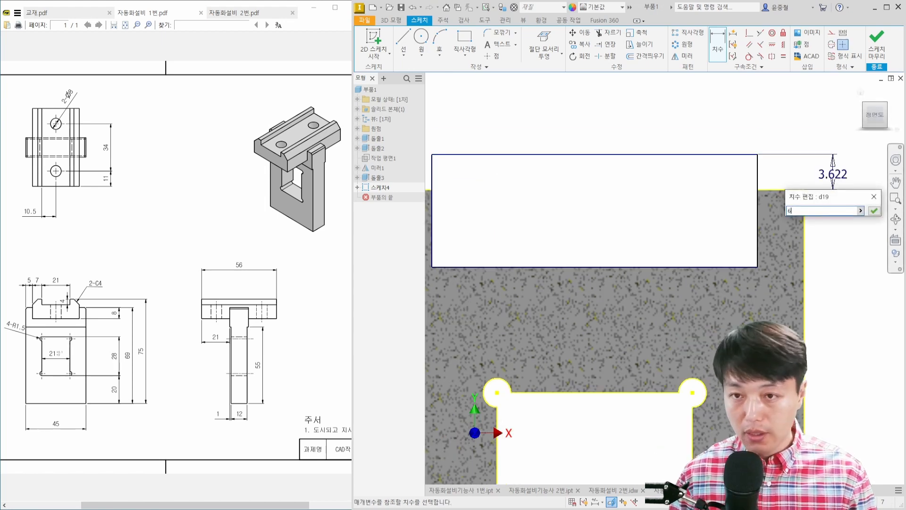
key("Return")
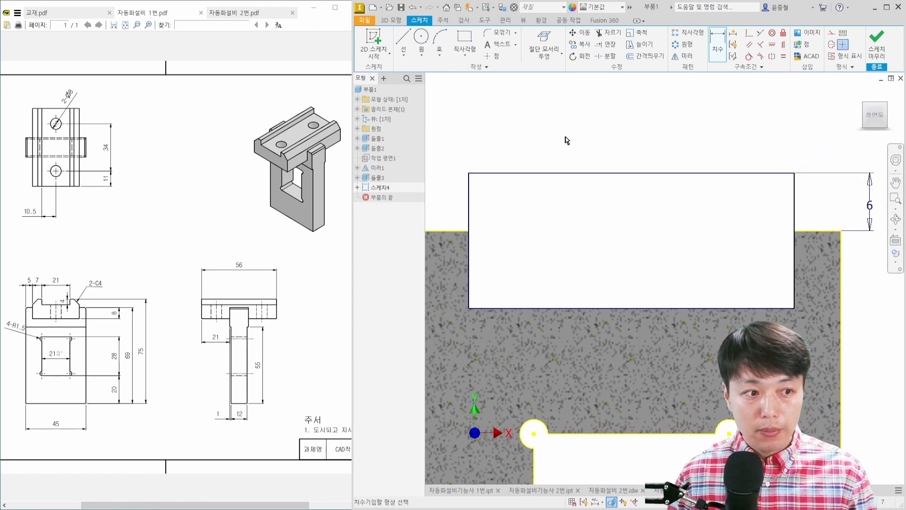
- Start another two-point rectangle for the groove in the rail profile's upper edge
right_click(561, 136)
left_click(592, 124)
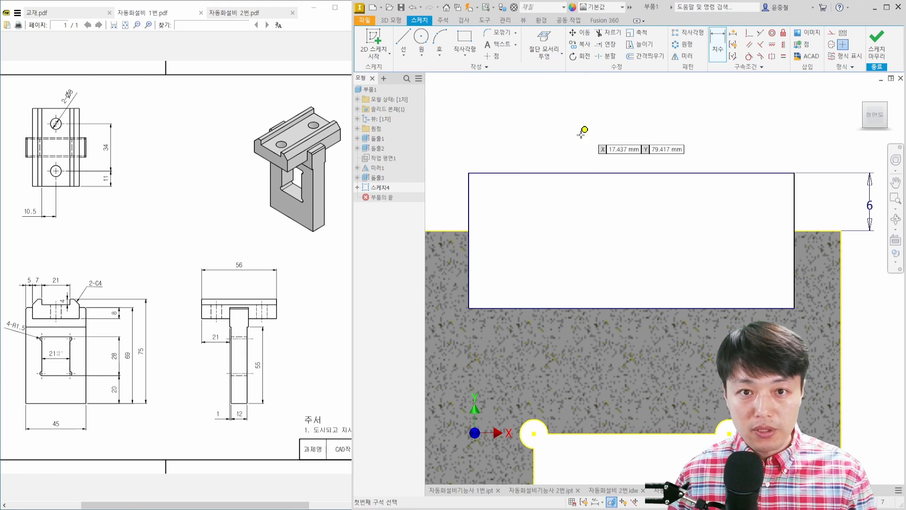
- Sketch a rectangle about 24 mm wide and 4.7 mm deep, reaching down from the top edge of the block profile
left_click(519, 172)
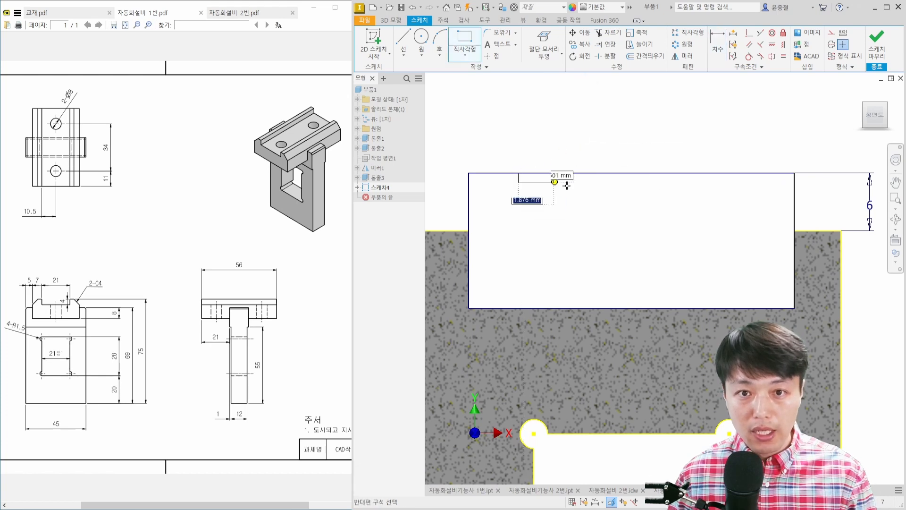
left_click(745, 218)
key("Escape")
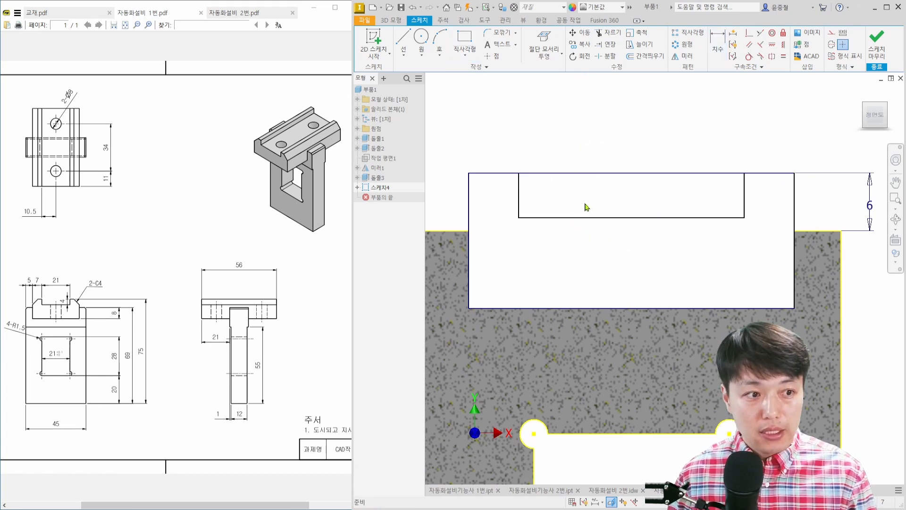
- Dimension the slot rectangle 21 mm wide and 4 mm deep
key("d")
left_click(616, 218)
left_click(641, 251)
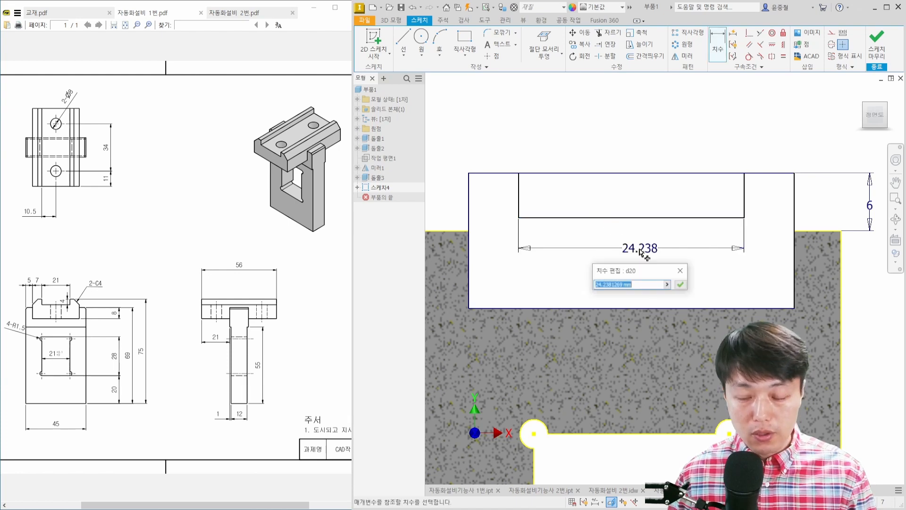
type("21")
key("Return")
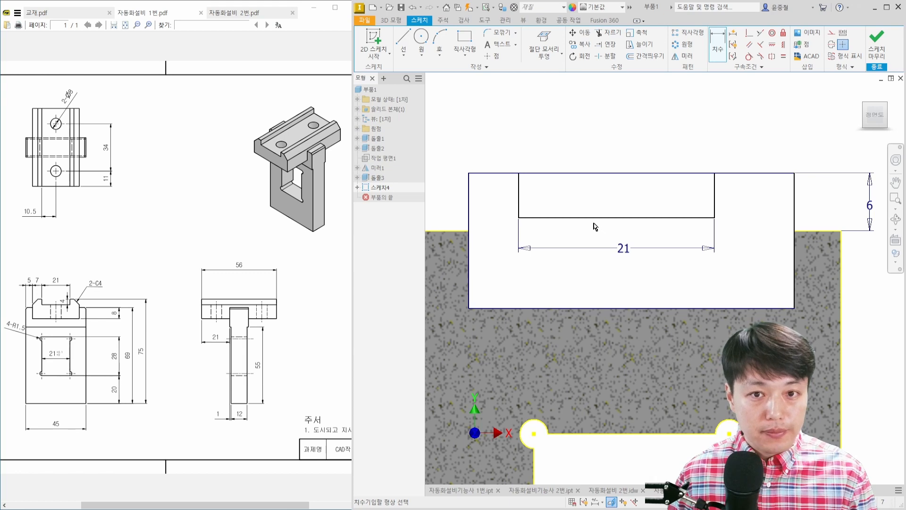
left_click(716, 192)
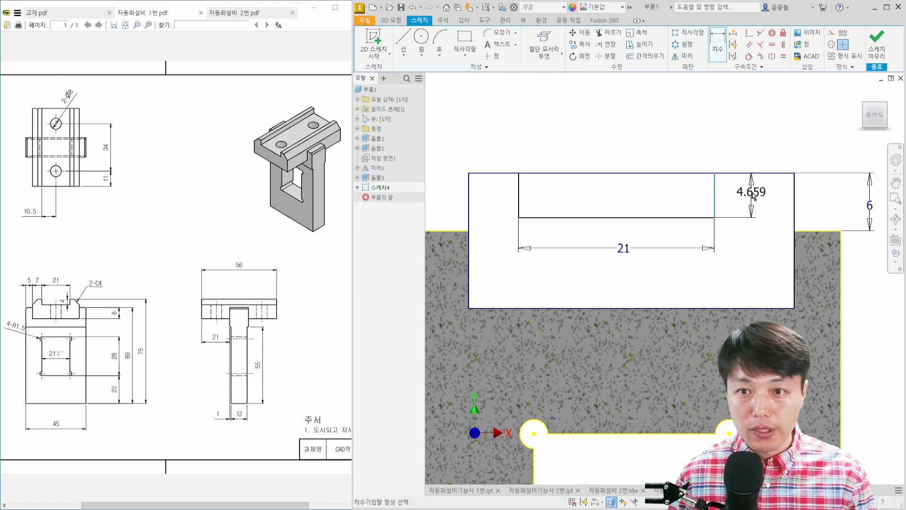
left_click(754, 191)
type("4")
key("Return")
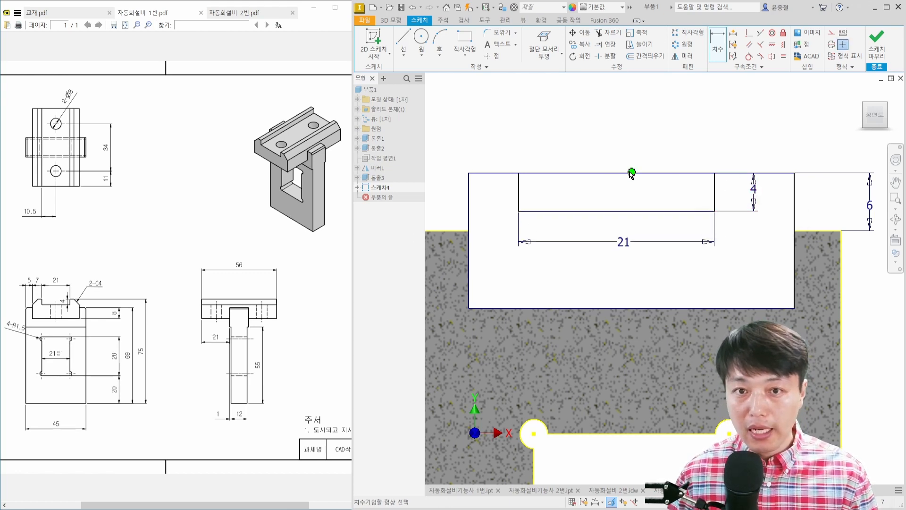
left_click(647, 309)
key("Escape")
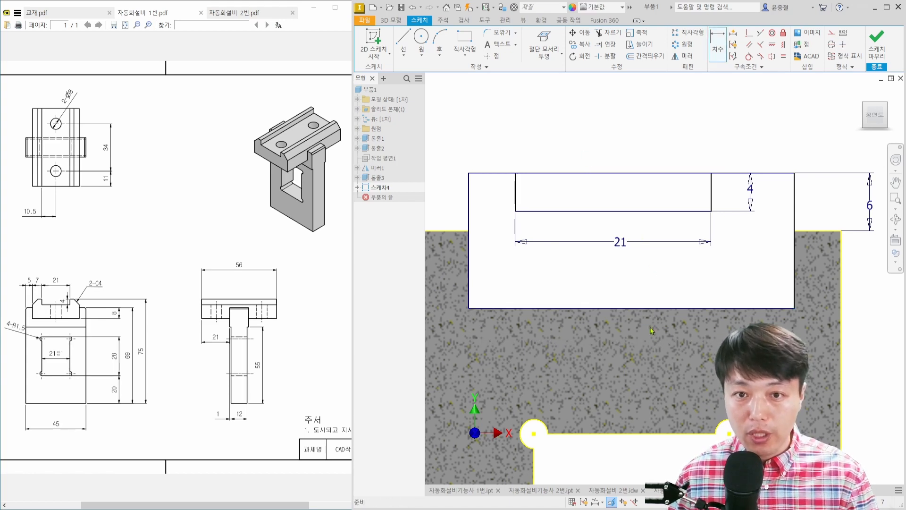
- Dimension the distance from the midpoint of the slot's lower edge to the profile's right edge as 35/2 mm
key("d")
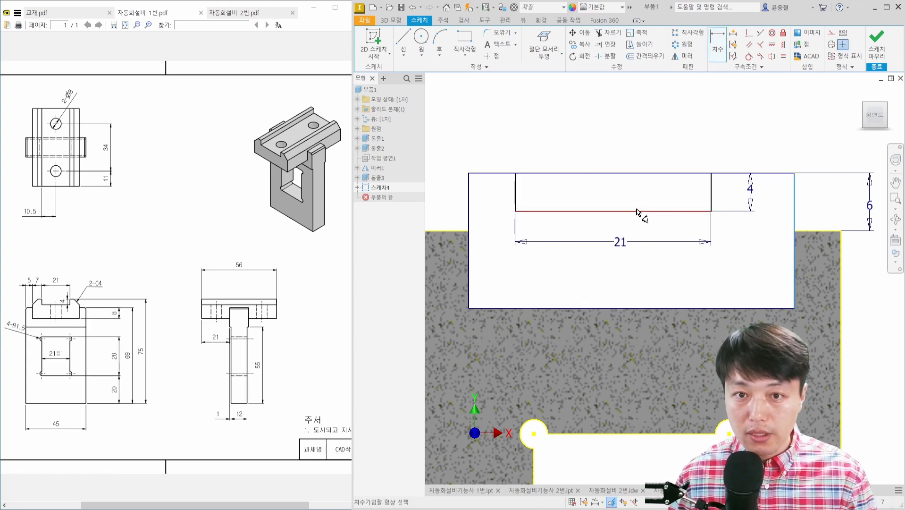
left_click(614, 212)
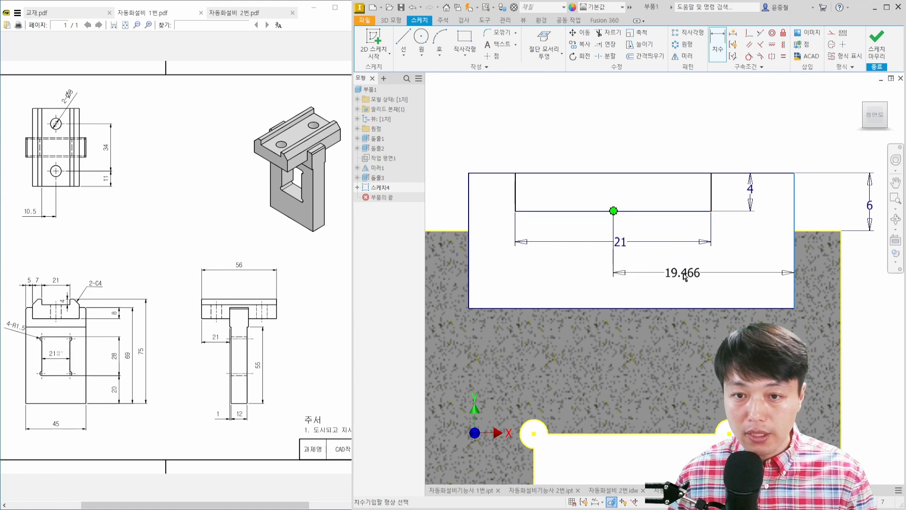
left_click(687, 276)
type("35/")
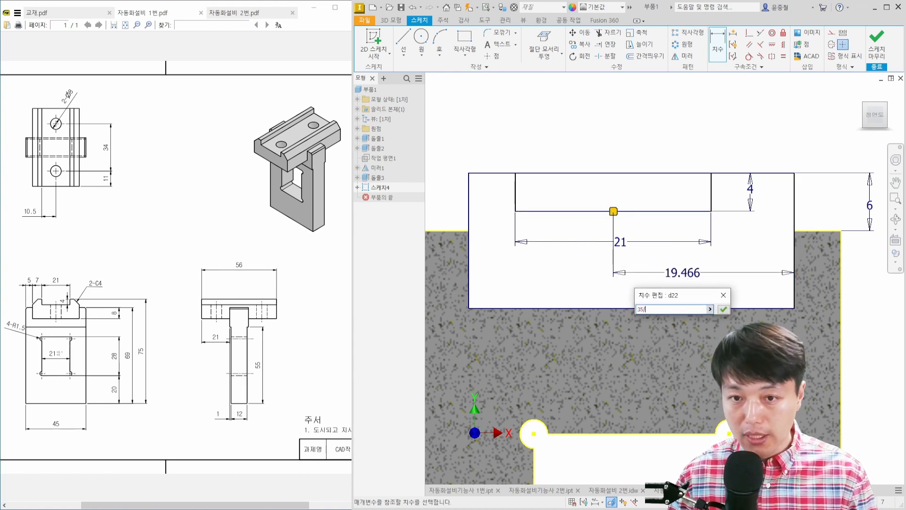
type("2")
key("Return")
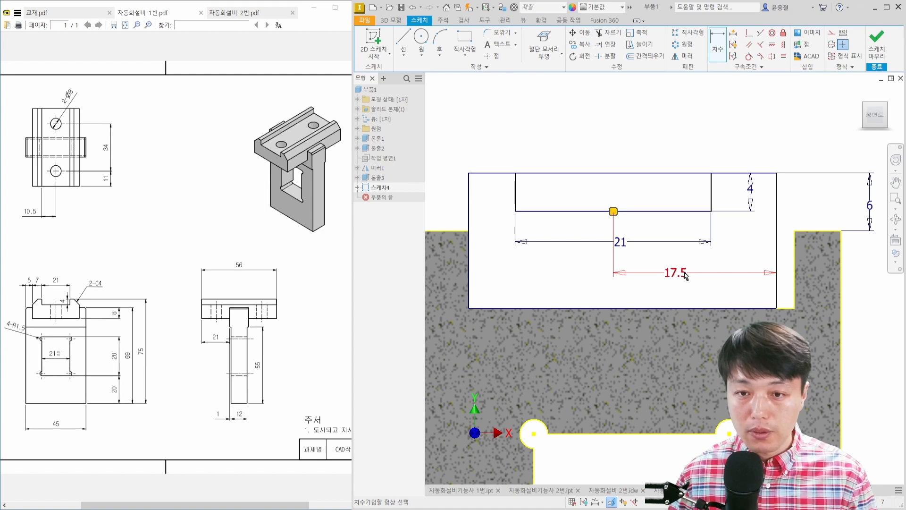
- Set the distance between the profile's right edge and the adjacent edge of the existing body to 0 mm
left_click(777, 257)
left_click(794, 253)
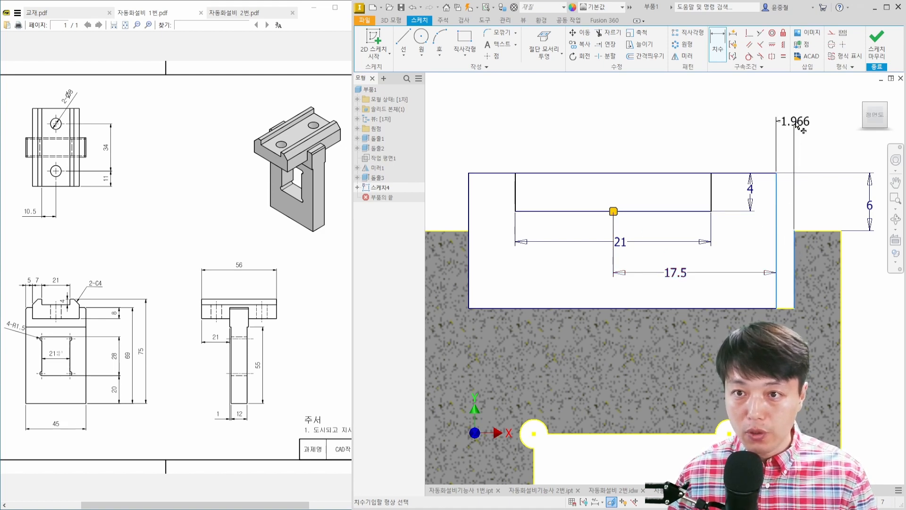
left_click(796, 124)
type("0")
key("Return")
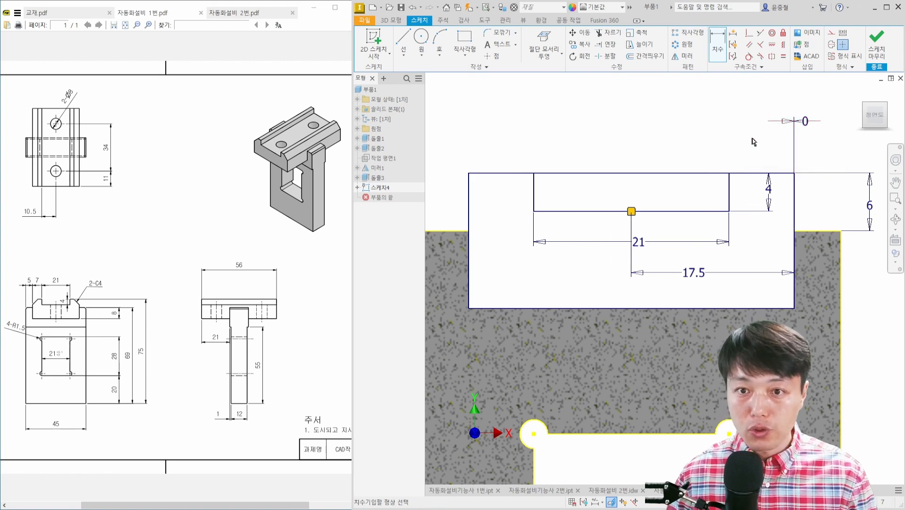
key("Escape")
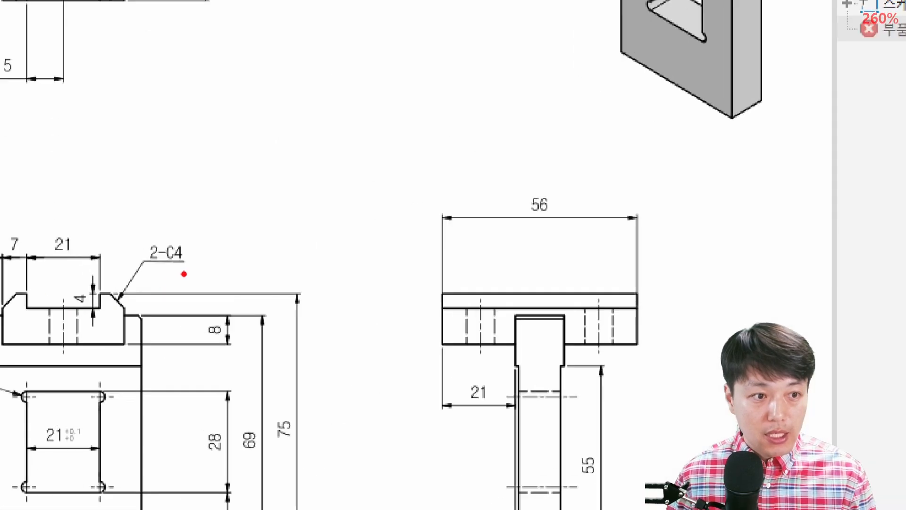
left_click_drag(102, 291, 101, 275)
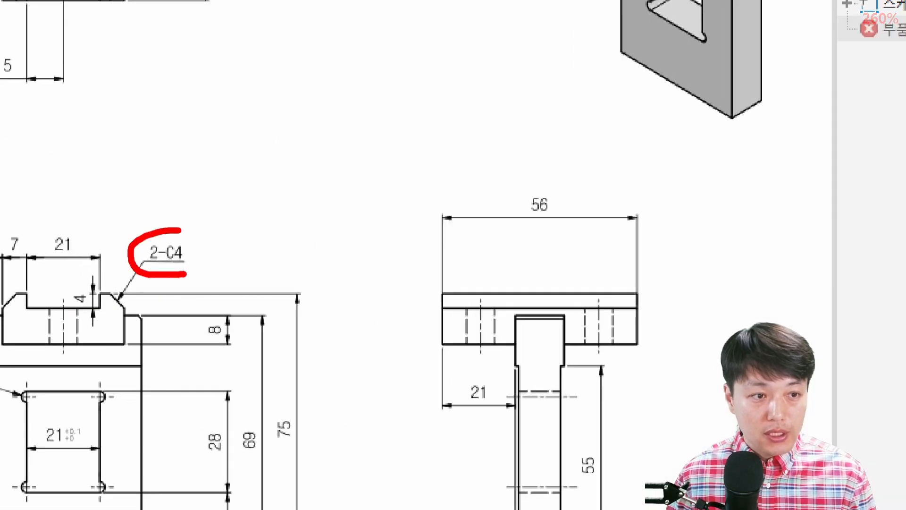
left_click_drag(181, 230, 203, 273)
left_click_drag(186, 273, 184, 279)
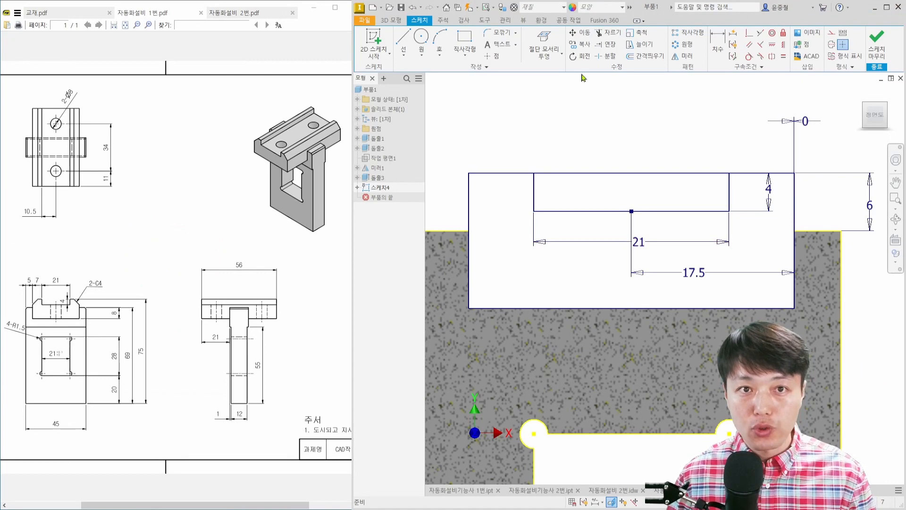
left_click(516, 33)
left_click_drag(480, 53, 525, 81)
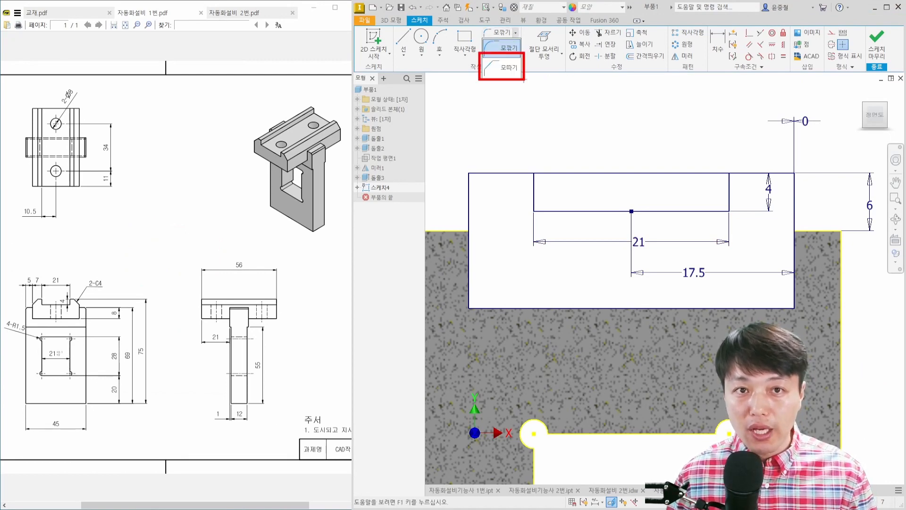
key("Escape")
- Add 4 mm 2D chamfers to both upper outer corners of the block profile
left_click(516, 33)
left_click(506, 67)
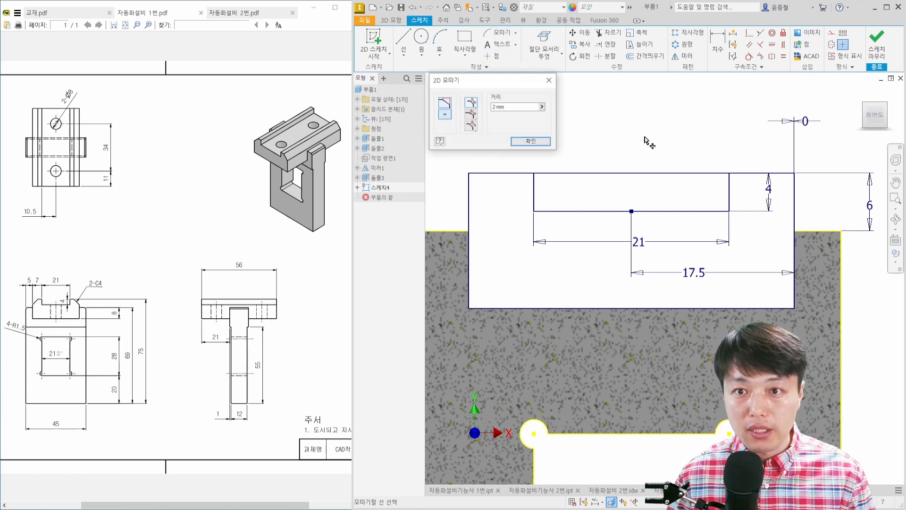
left_click(499, 108)
type("4")
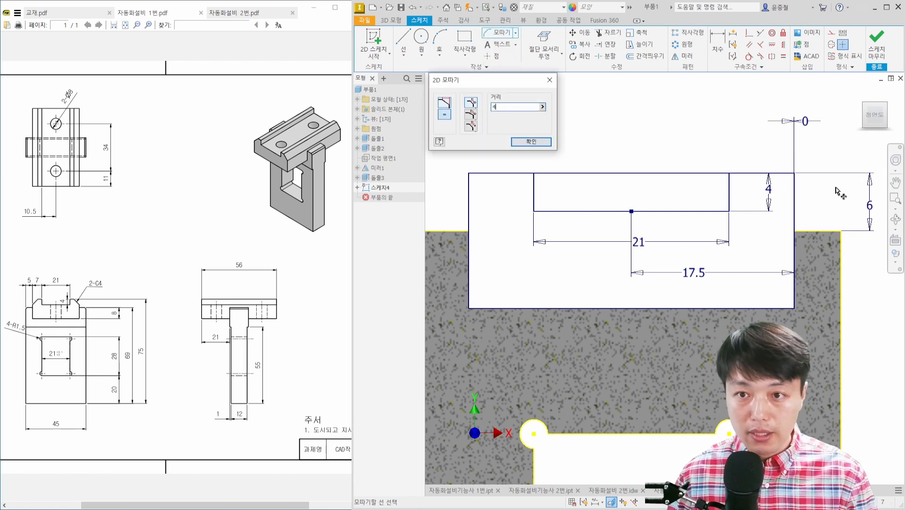
left_click(795, 197)
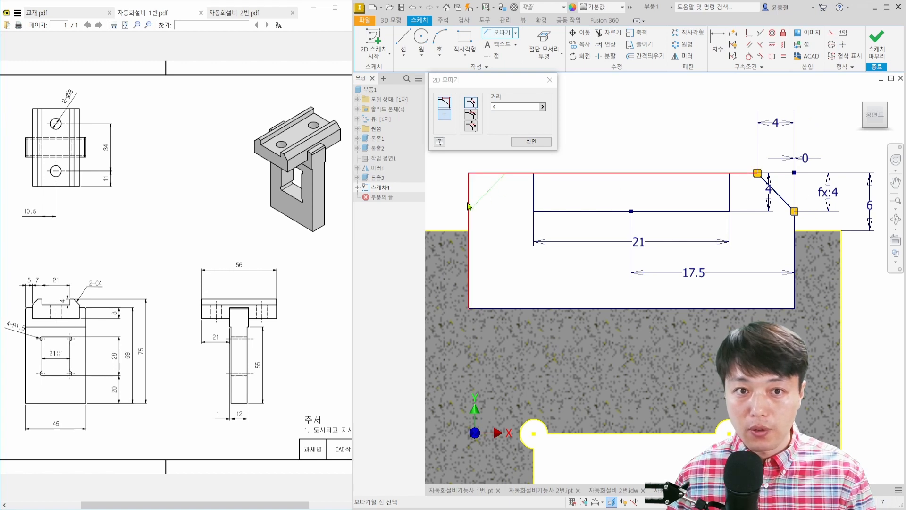
left_click(470, 205)
left_click(531, 142)
- Extrude the chamfered, slotted profile symmetrically by 56 mm and join it to the existing body
scroll(575, 189, "down", 3)
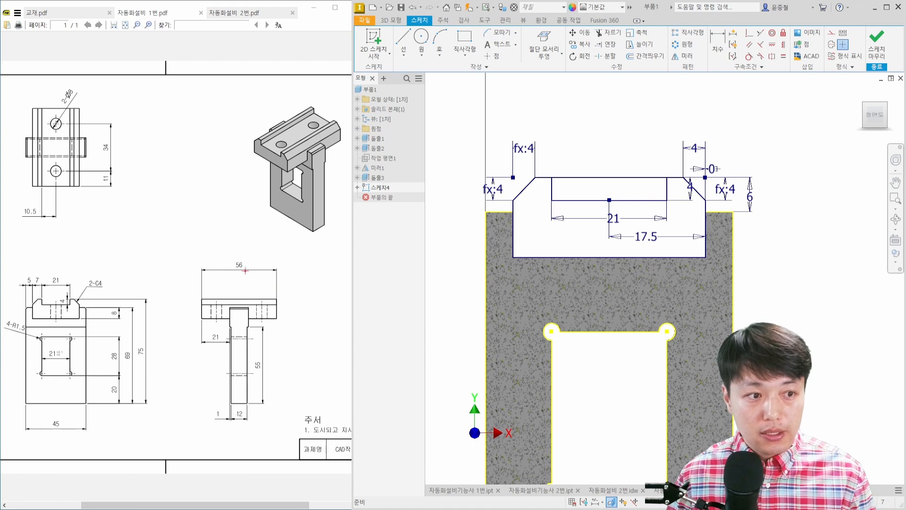
left_click_drag(241, 275, 255, 278)
key("Escape")
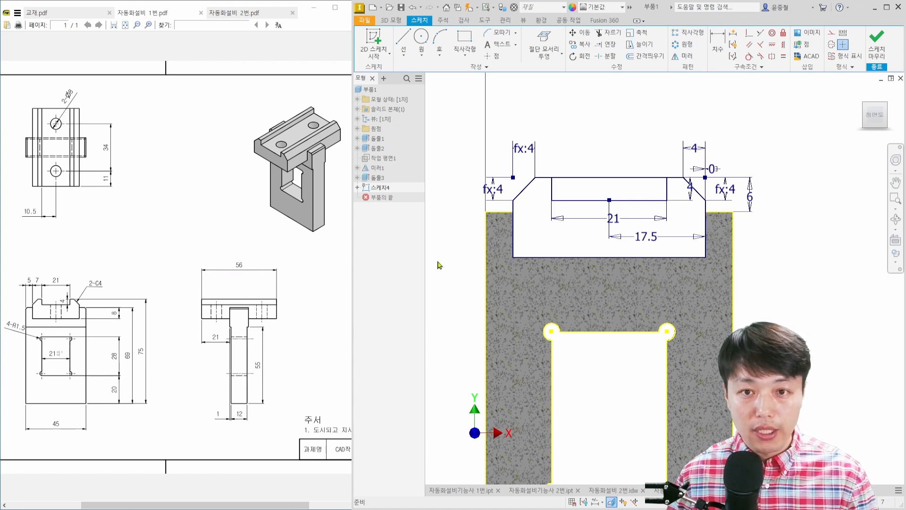
key("e")
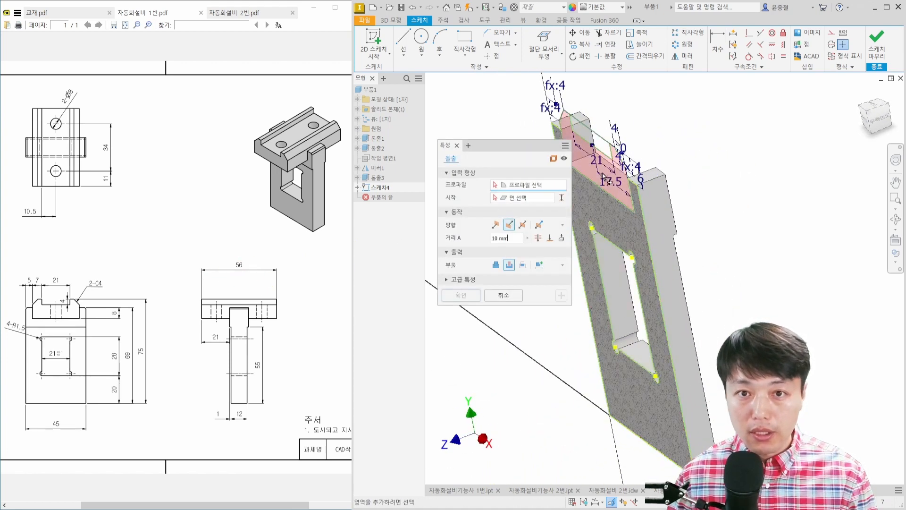
scroll(587, 176, "up", 3)
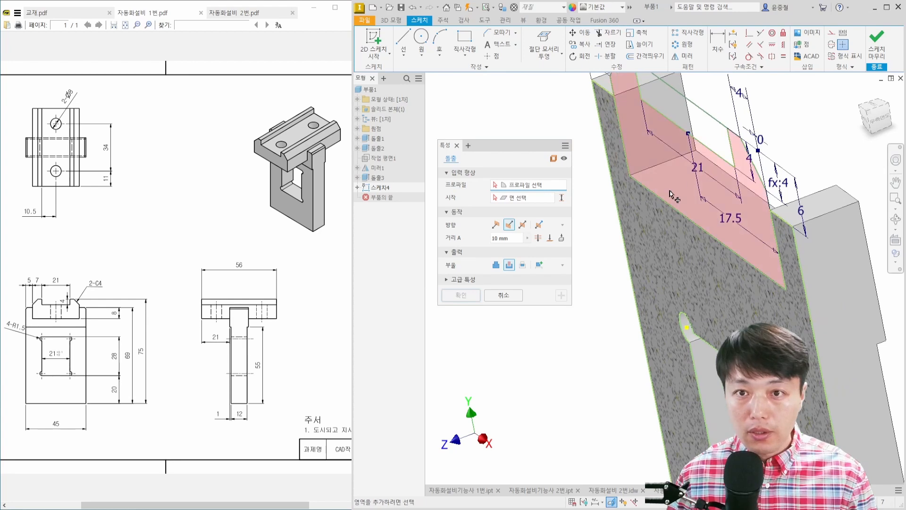
left_click(702, 191)
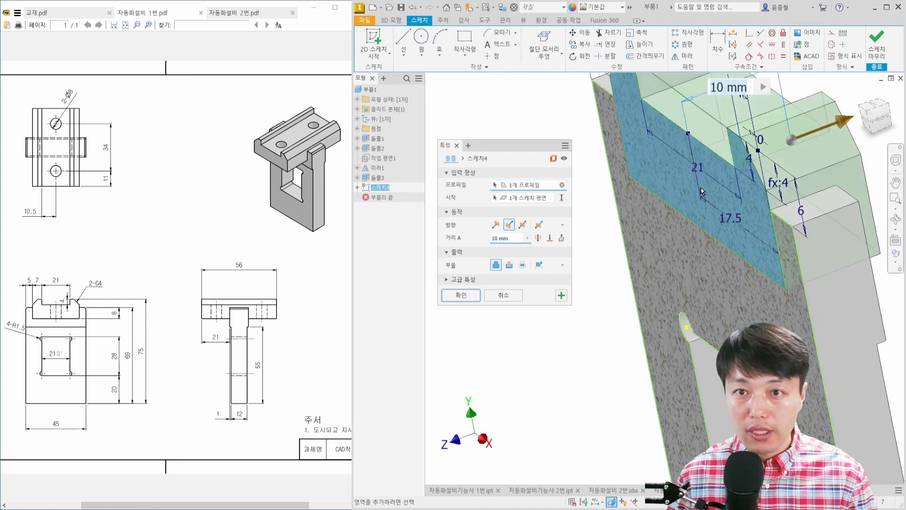
left_click(522, 225)
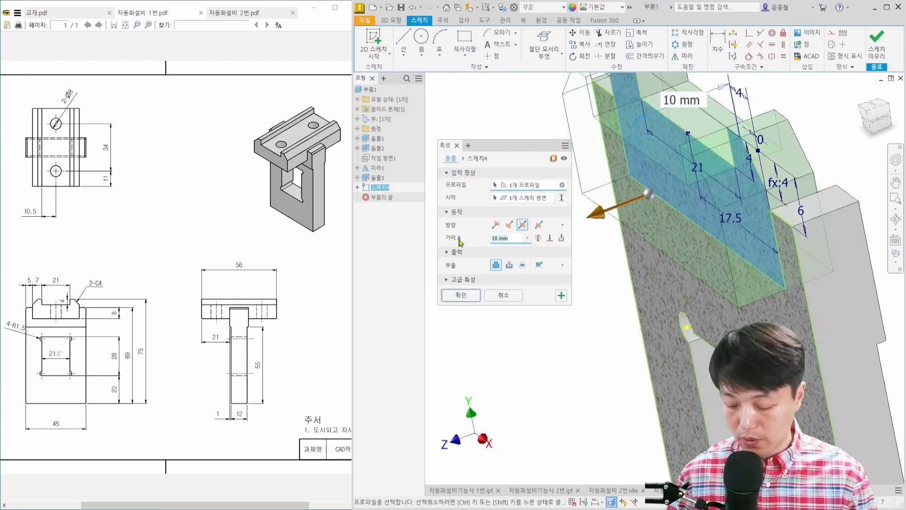
type("56")
key("Return")
- Chamfer the outer top edges of the two upright arms by 1 mm
scroll(590, 255, "down", 3)
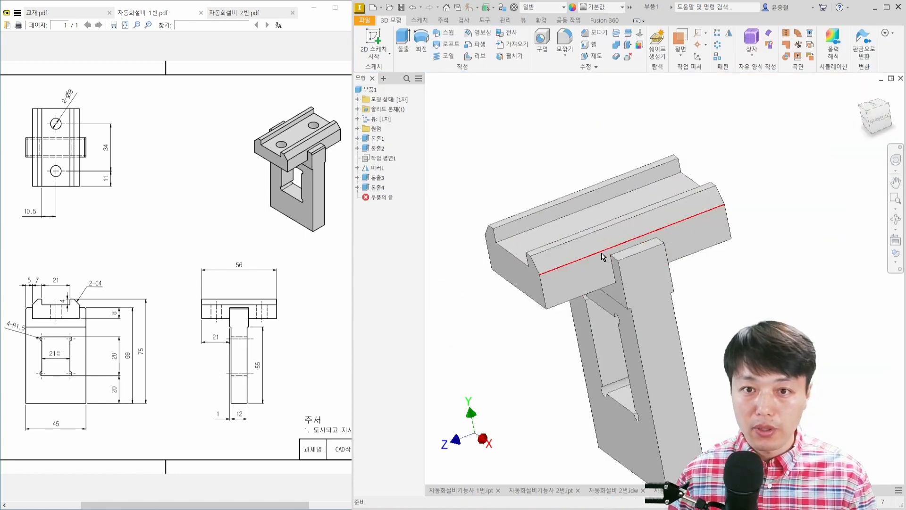
middle_click_drag(602, 257, 646, 251, "shift")
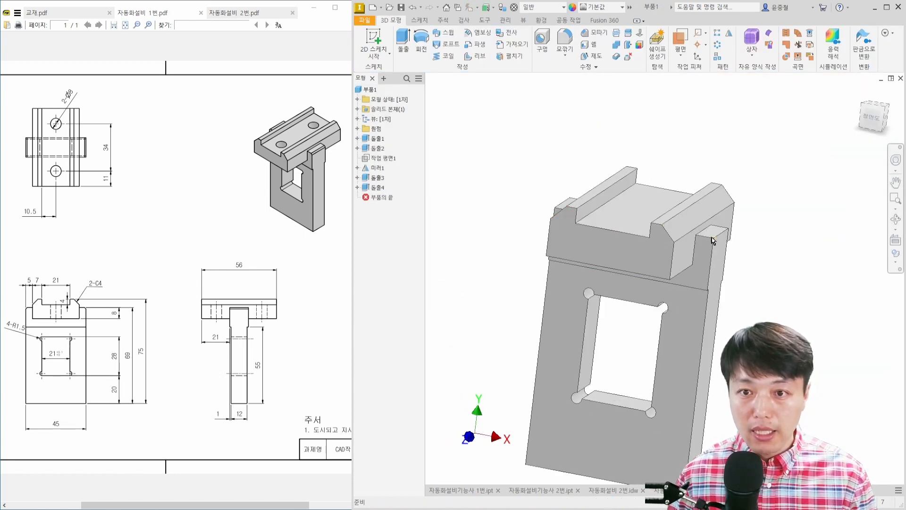
scroll(713, 241, "up", 3)
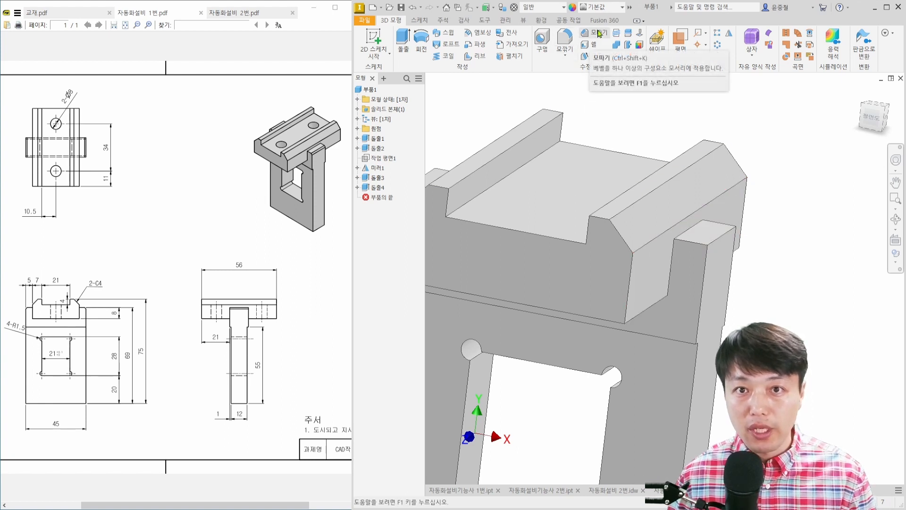
left_click(598, 33)
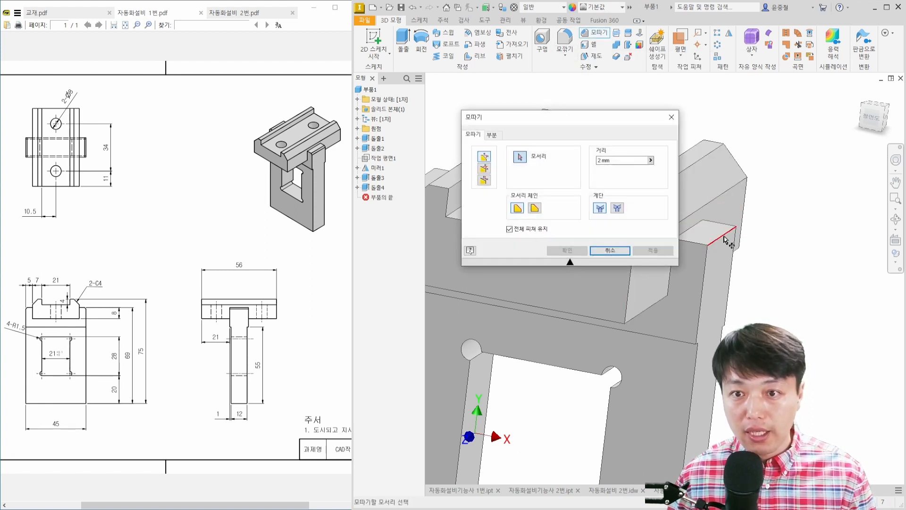
key("BackSpace")
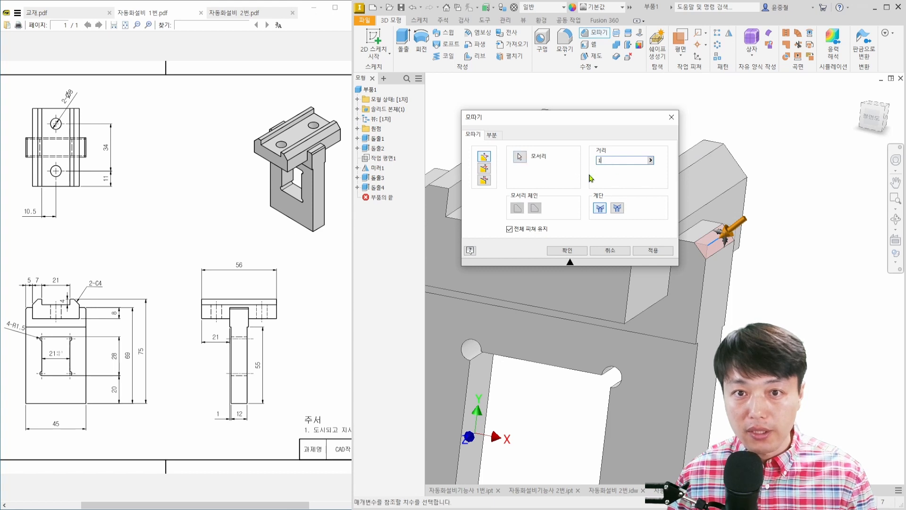
middle_click_drag(727, 236, 891, 265)
middle_click_drag(684, 227, 852, 258)
left_click(757, 244)
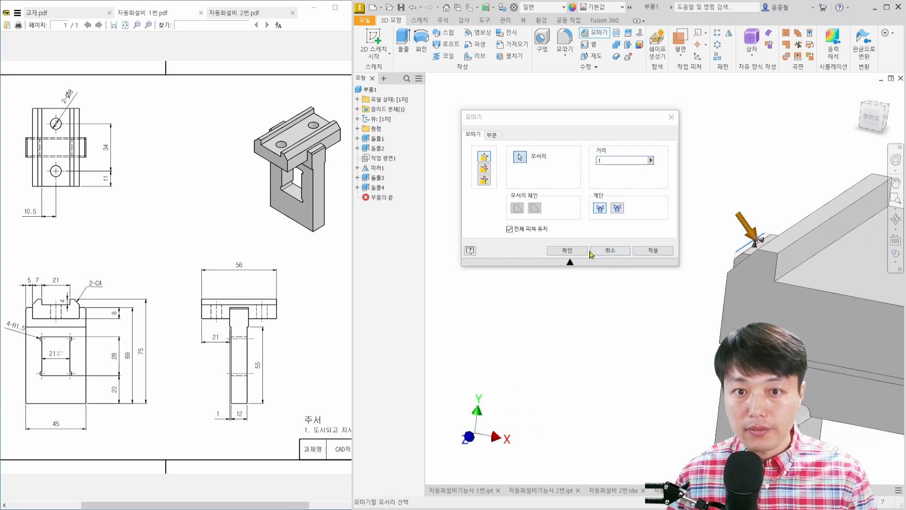
left_click(574, 250)
- Start a new sketch on the floor face of the upper block's channel
middle_click_drag(725, 255, 572, 208)
scroll(573, 207, "down", 3)
middle_click_drag(658, 204, 629, 201, "shift")
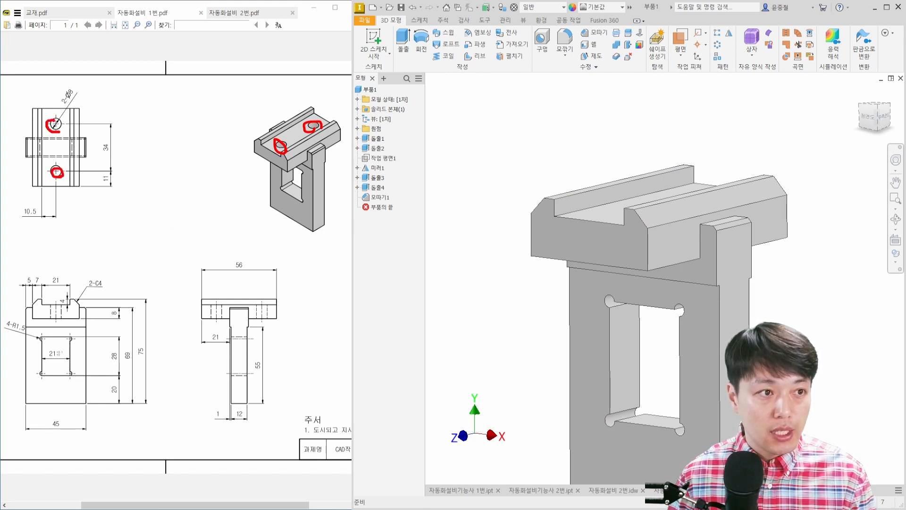
left_click(672, 198)
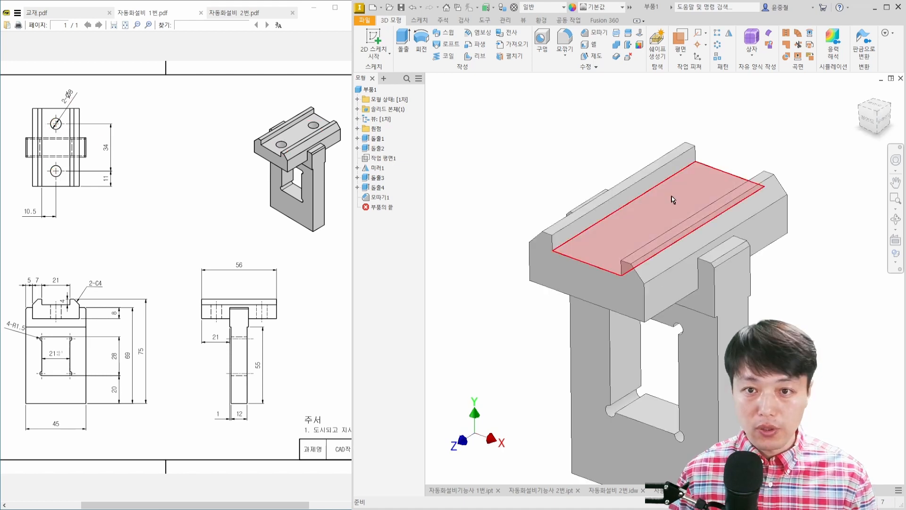
key("s")
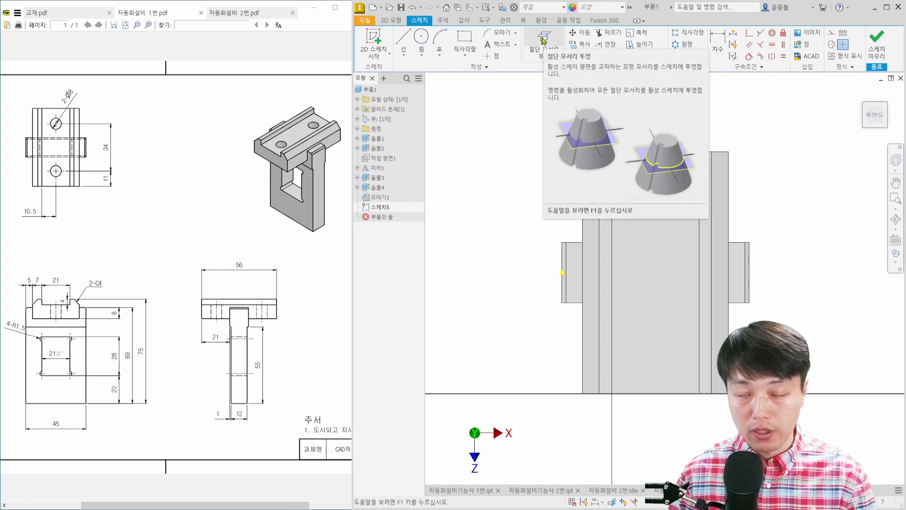
- Project the cut edges into the sketch and draw an 8 mm diameter circle near the upper end of the channel
left_click(545, 41)
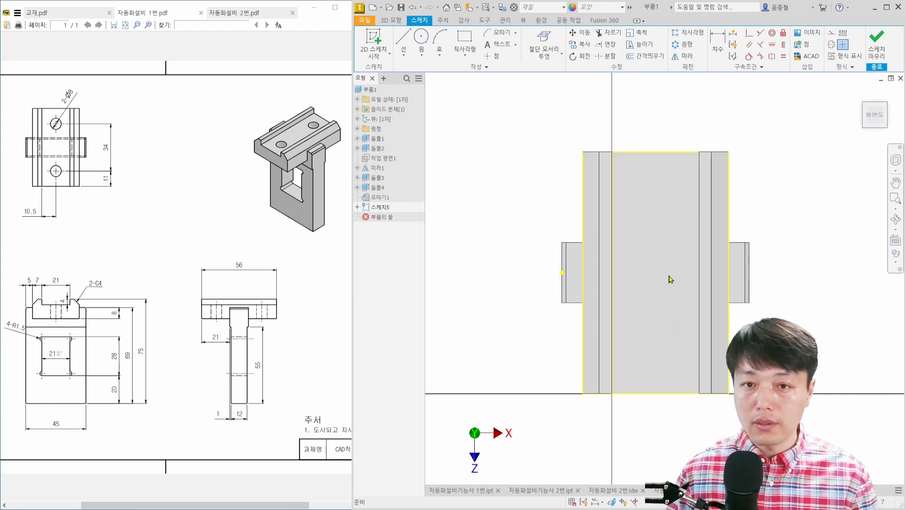
right_click(780, 179)
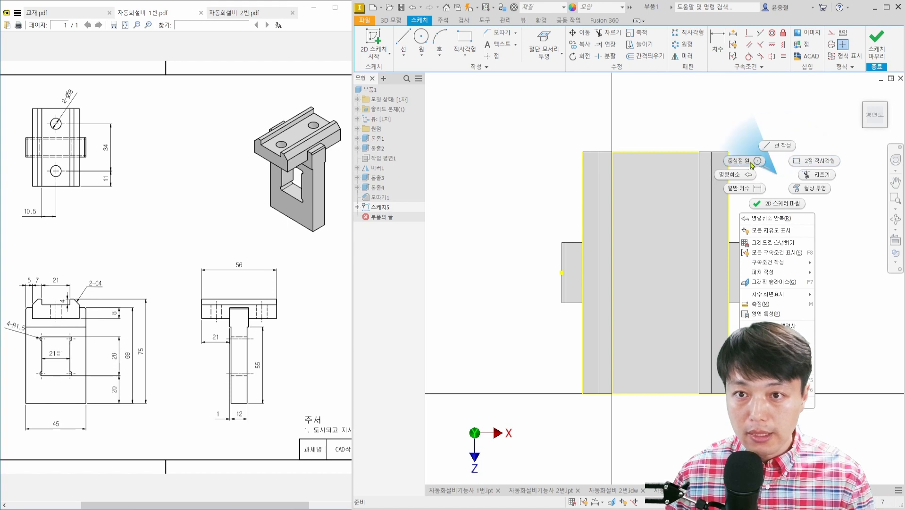
left_click(734, 167)
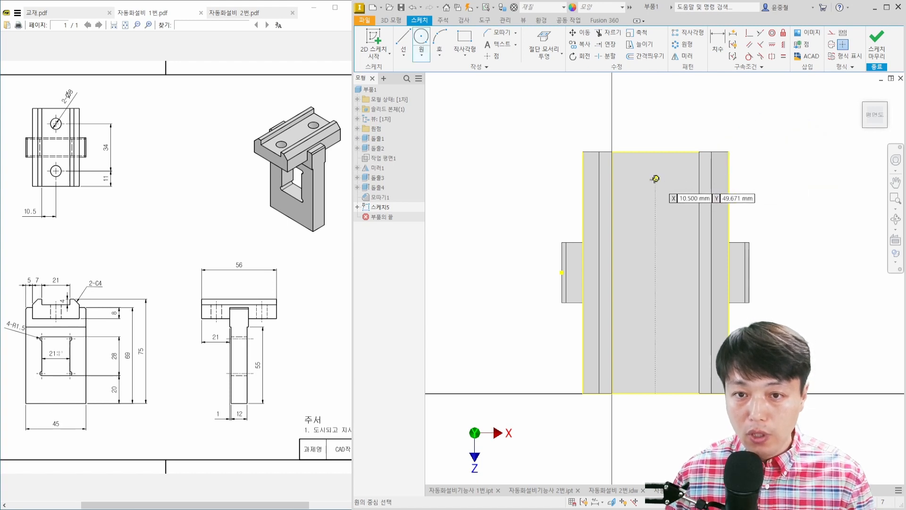
left_click(629, 181)
type("8")
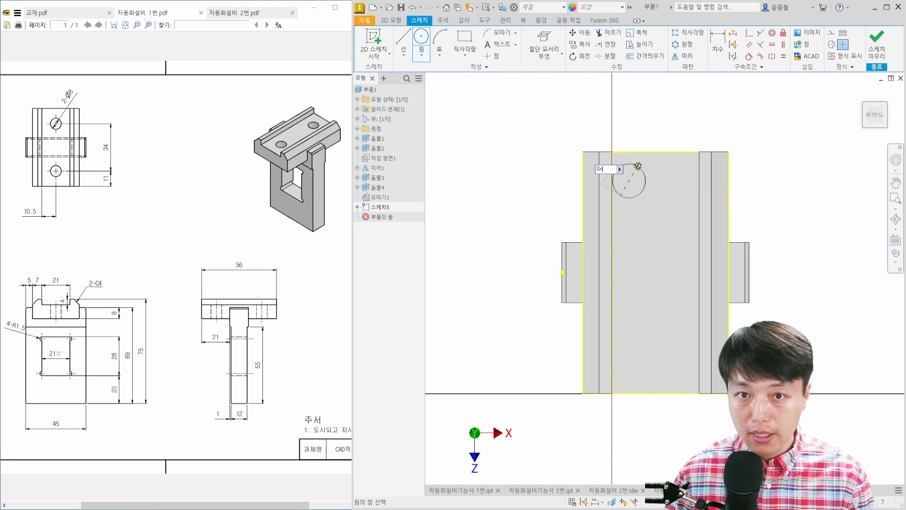
key("Return")
key("Escape")
- Draw a second 8 mm diameter circle near the lower end of the channel, directly below the first one
right_click(637, 331)
left_click(610, 316)
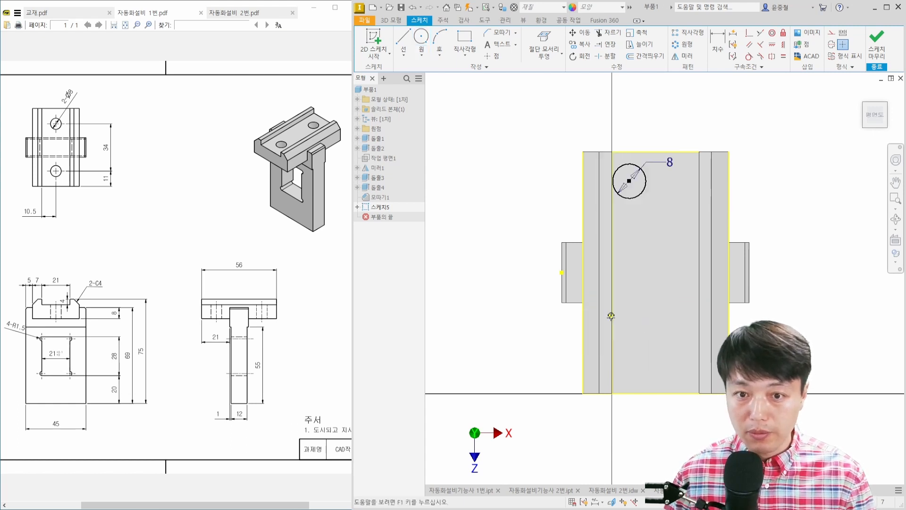
left_click(629, 344)
type("8")
key("Return")
key("Escape")
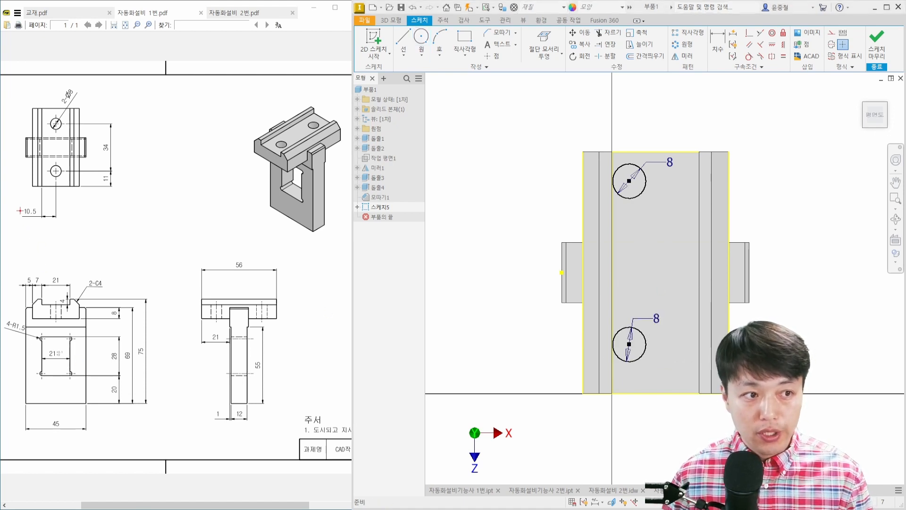
left_click_drag(18, 203, 40, 224)
left_click_drag(99, 175, 113, 186)
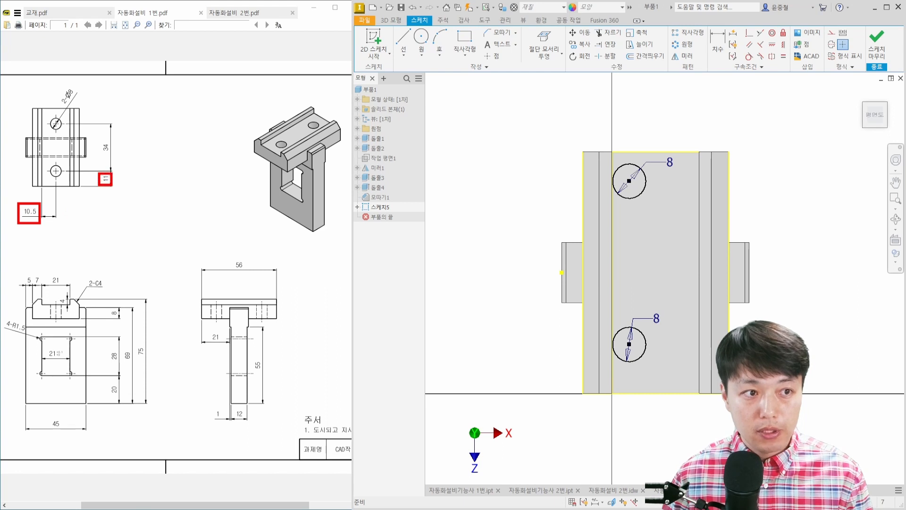
left_click_drag(99, 142, 115, 153)
key("Escape")
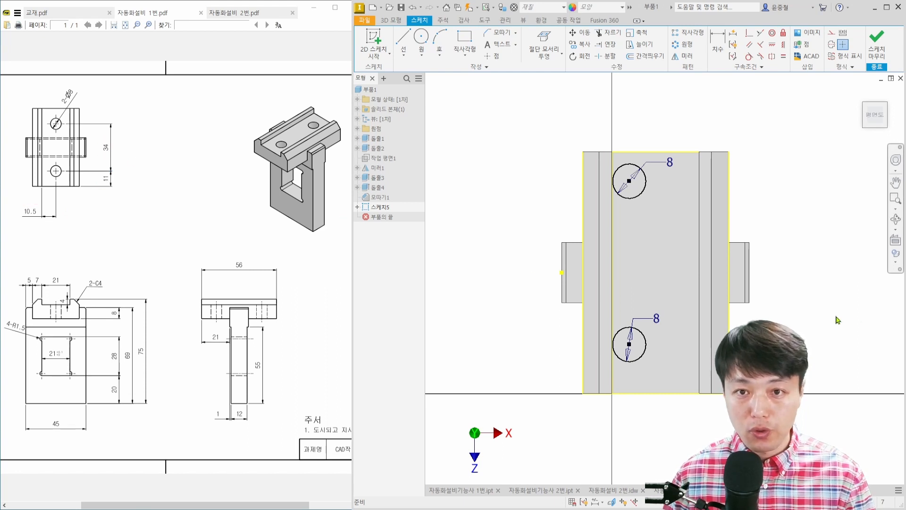
- Dimension the lower circle's centre 10.5 mm from the channel's left edge and 11 mm from the block's lower edge
key("d")
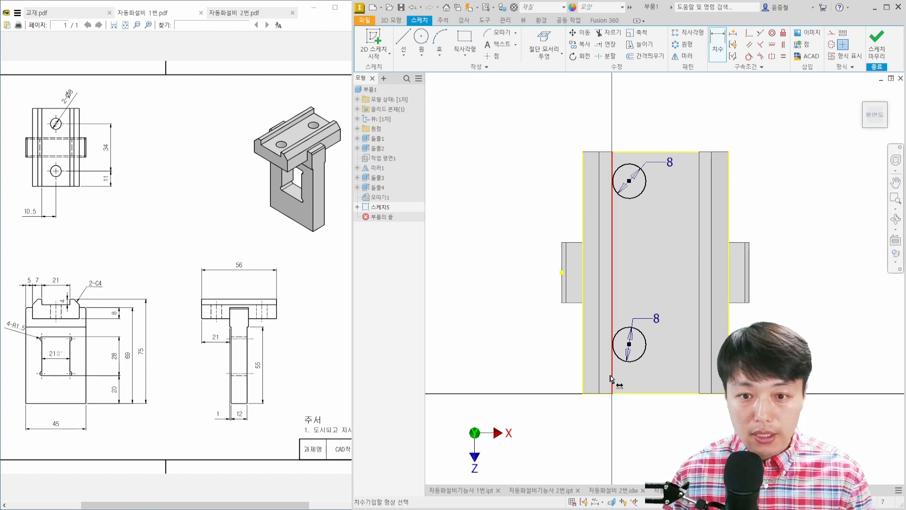
left_click(613, 380)
left_click(629, 344)
left_click(650, 431)
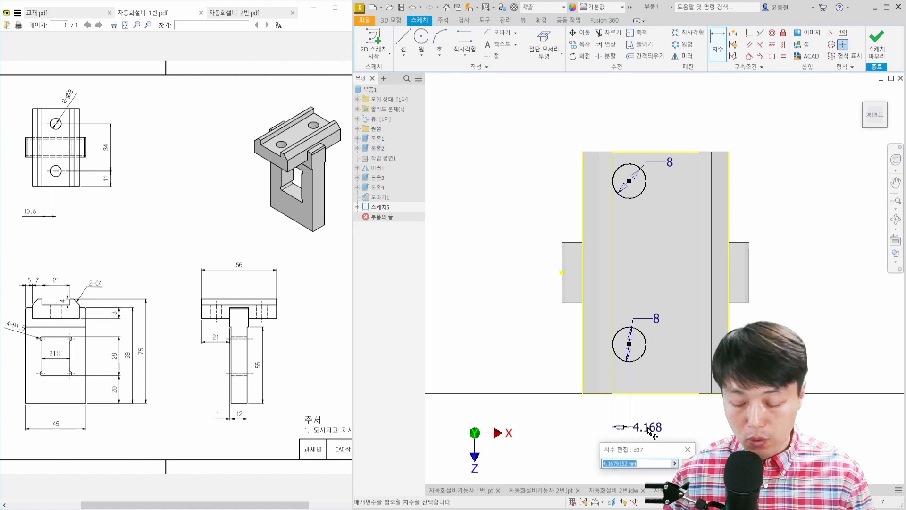
type("10.5")
key("Return")
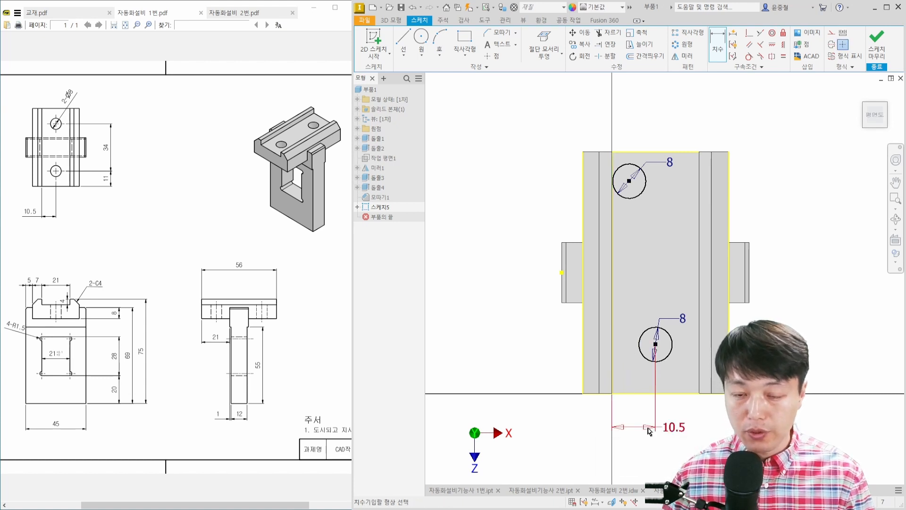
left_click(687, 396)
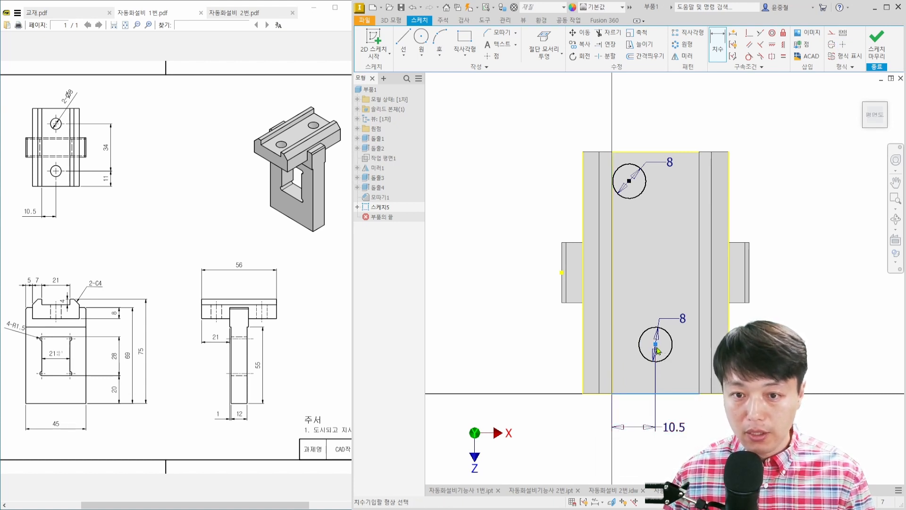
left_click(756, 370)
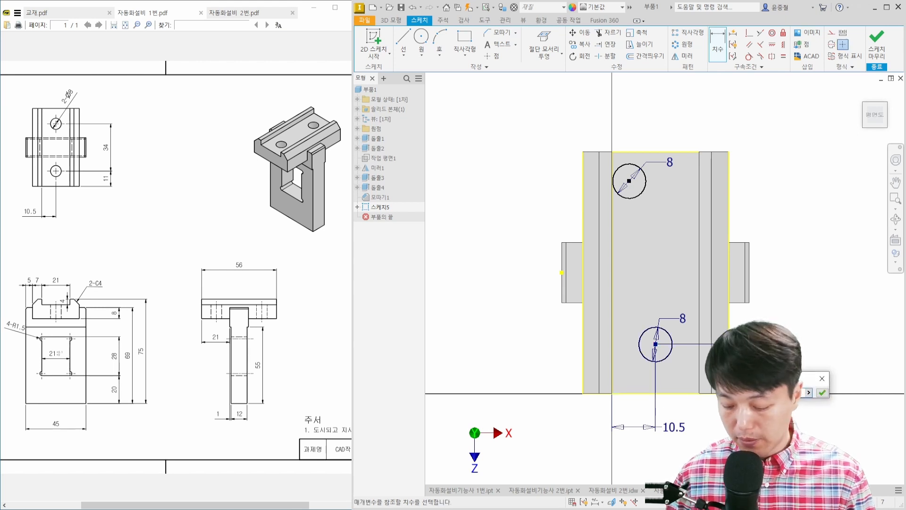
type("11")
key("Return")
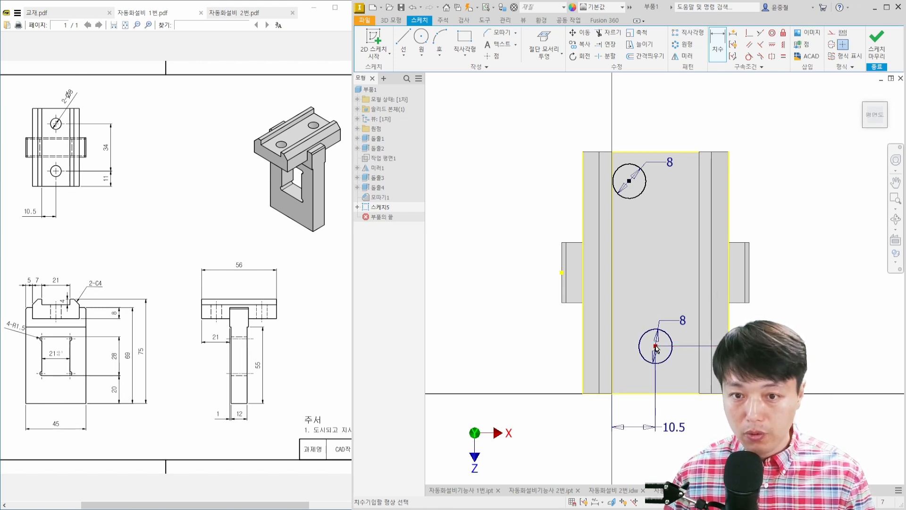
- Dimension the upper circle's centre 34 mm vertically from the lower circle's centre and 10.5 mm from the channel's left edge
left_click(655, 347)
left_click(630, 181)
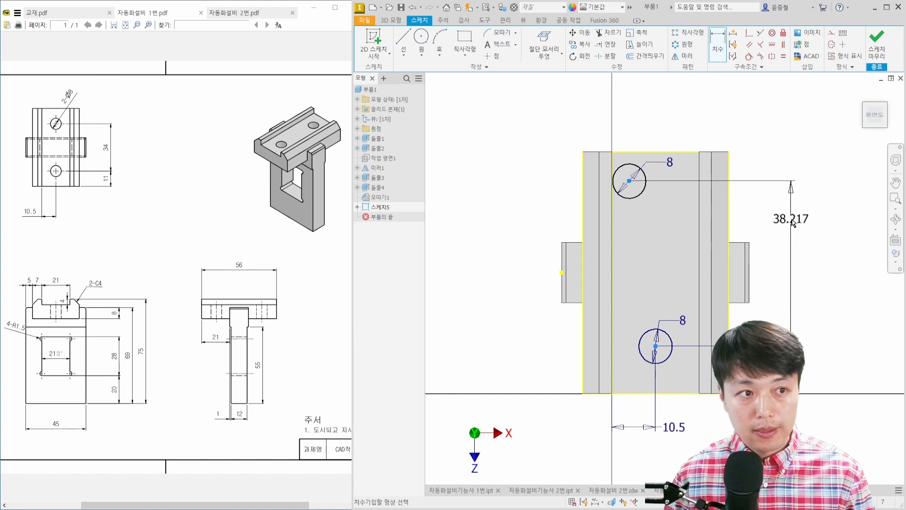
left_click(793, 224)
type("34")
key("Return")
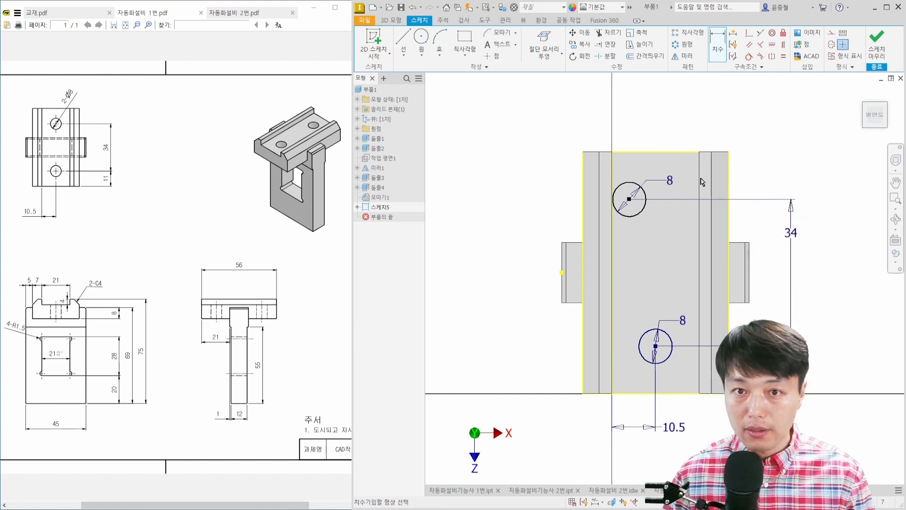
left_click(613, 170)
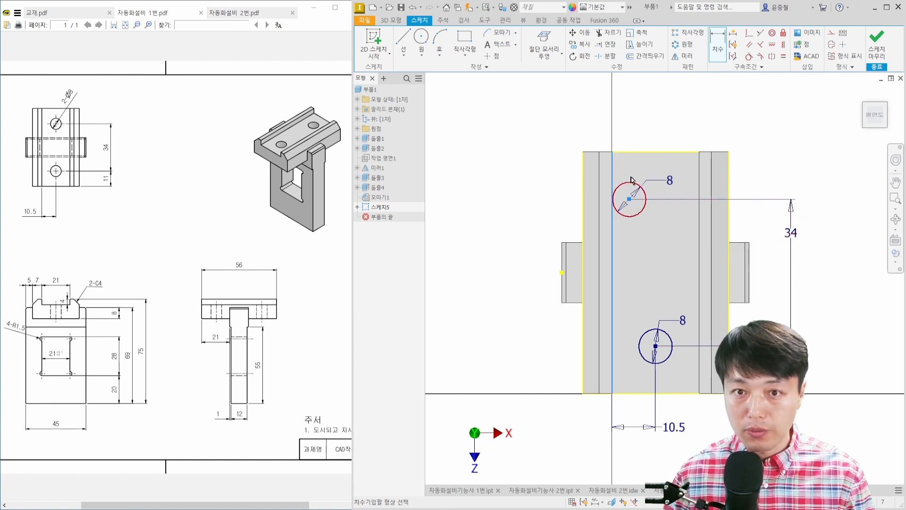
left_click(630, 199)
left_click(640, 124)
type("10")
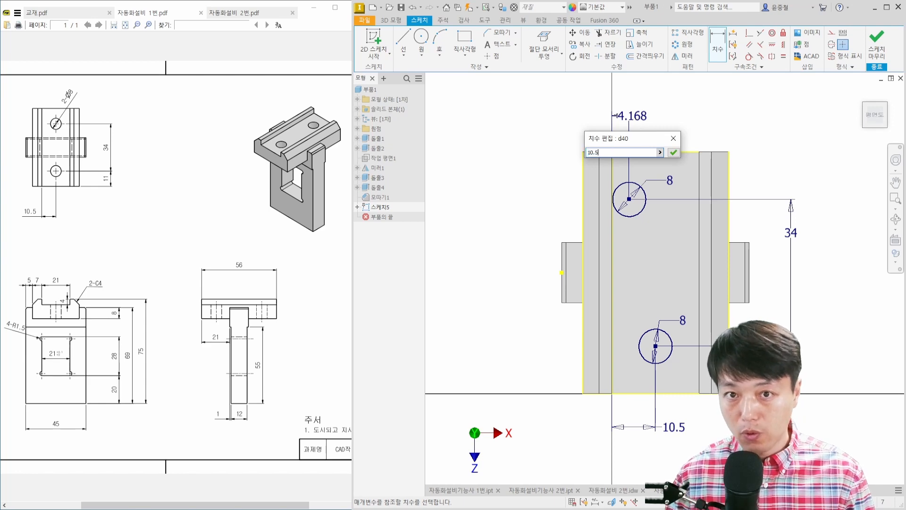
type(".5")
key("Return")
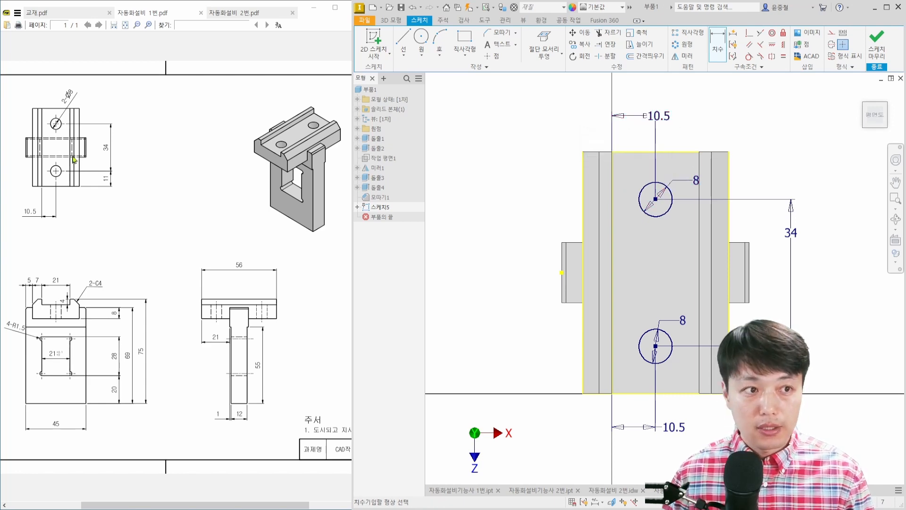
- Extrude both circles 56 mm downward as a cut to make the two holes through the block
key("e")
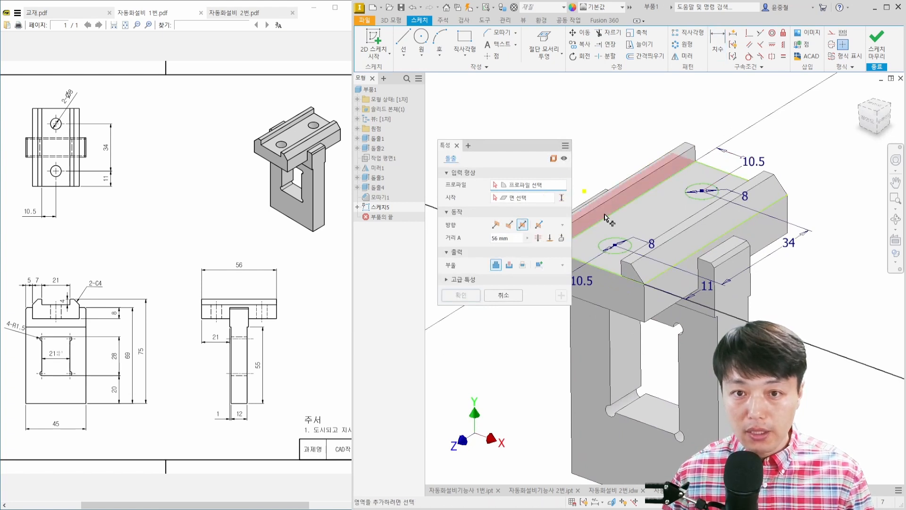
left_click(615, 243)
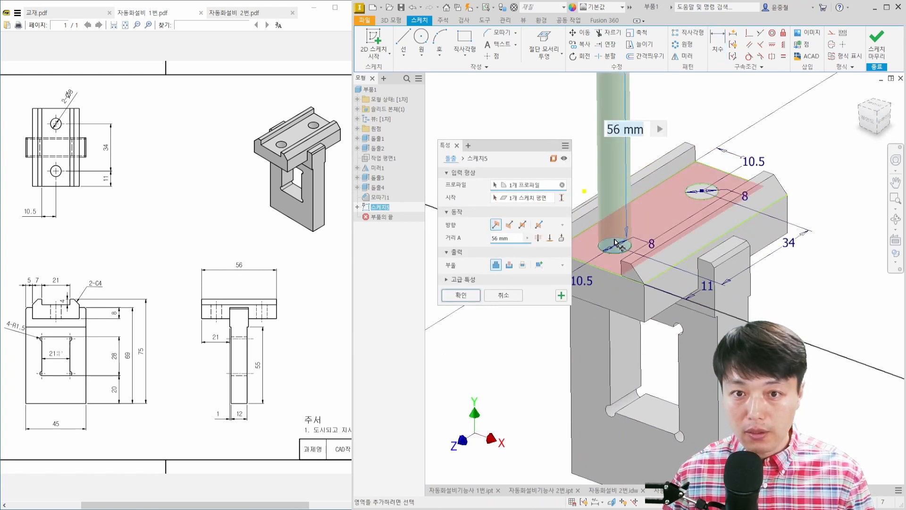
left_click(704, 191)
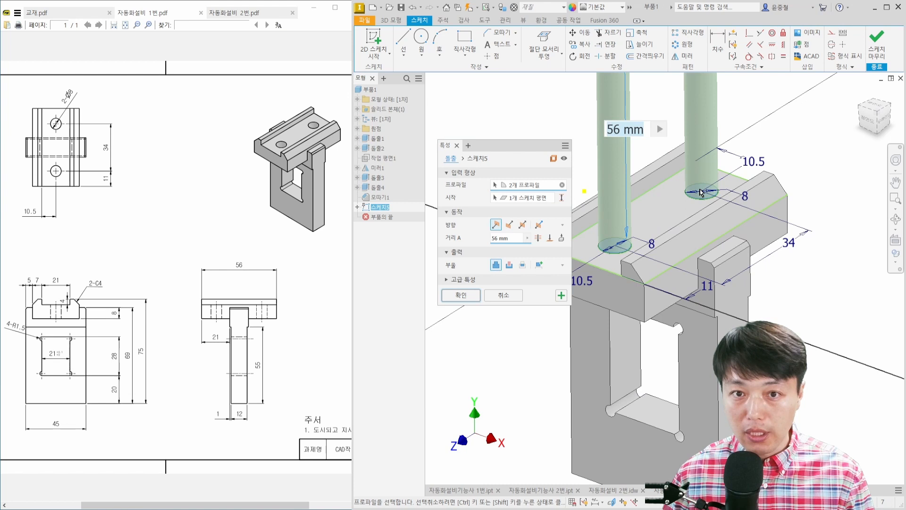
left_click(510, 224)
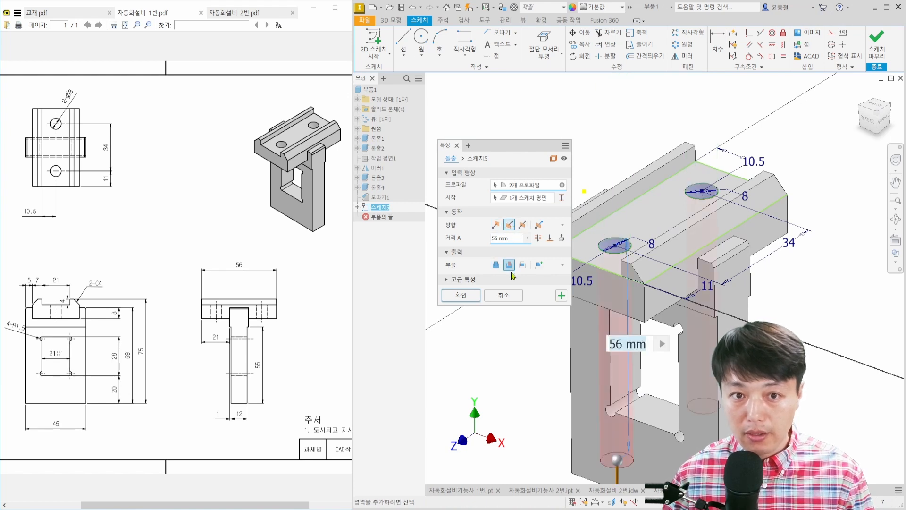
left_click(462, 295)
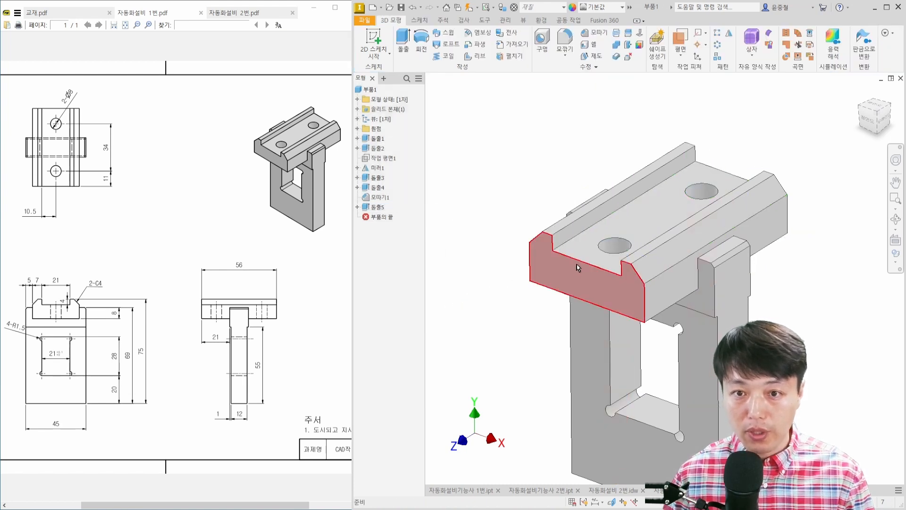
- Save the finished part in the Downloads folder as 1번
middle_click_drag(648, 213, 607, 215, "shift")
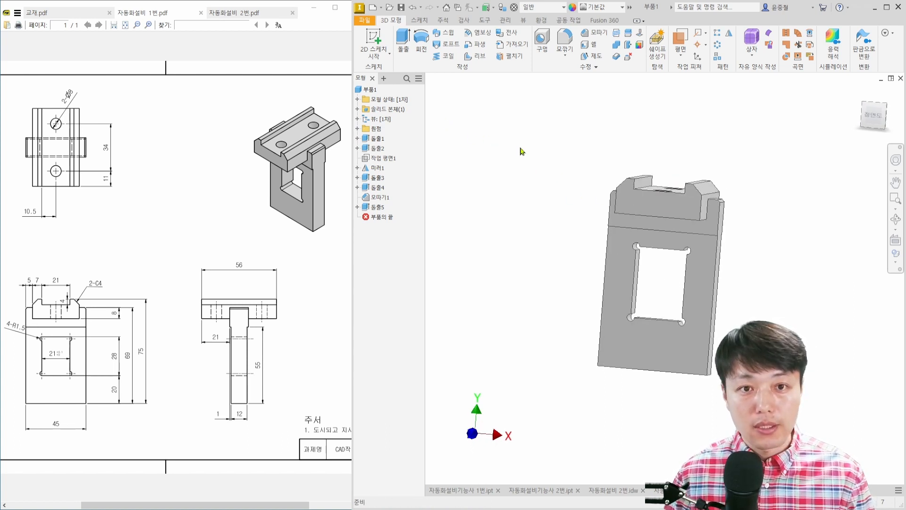
key("ctrl+s")
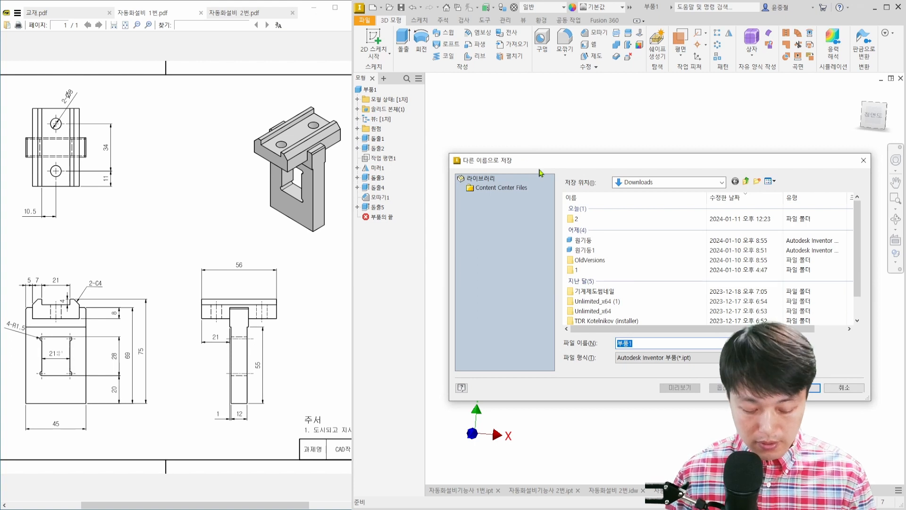
type("1번")
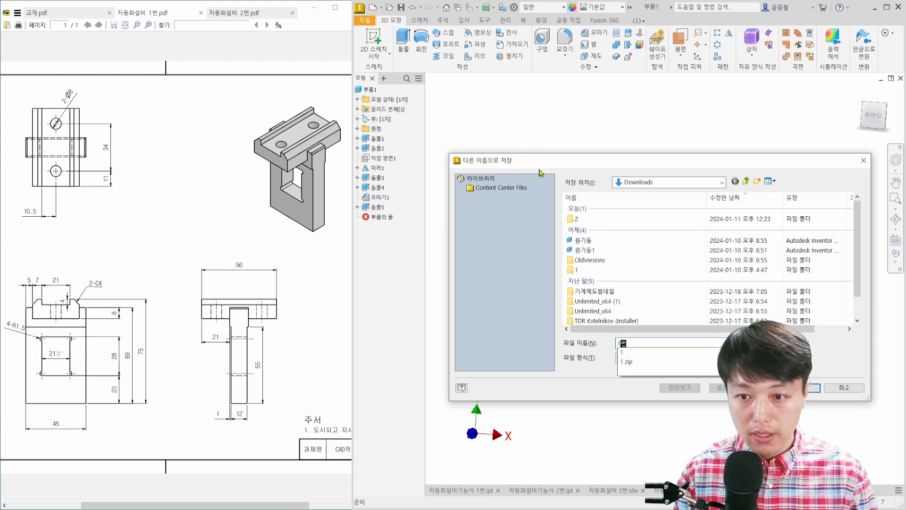
key("Return")
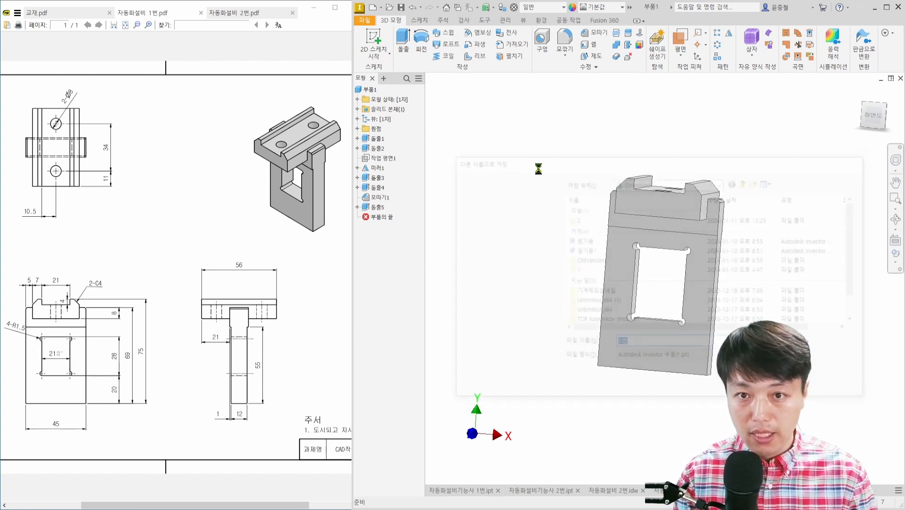
middle_click_drag(629, 245, 553, 246, "shift")
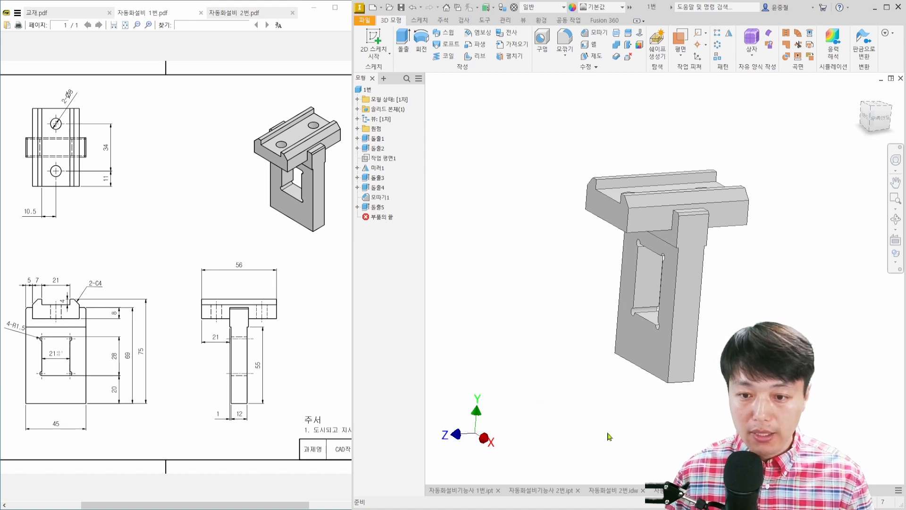
- Switch to the existing cylinder drawing and delete all its views, including the dependent projected views
left_click(766, 491)
scroll(651, 333, "down", 3)
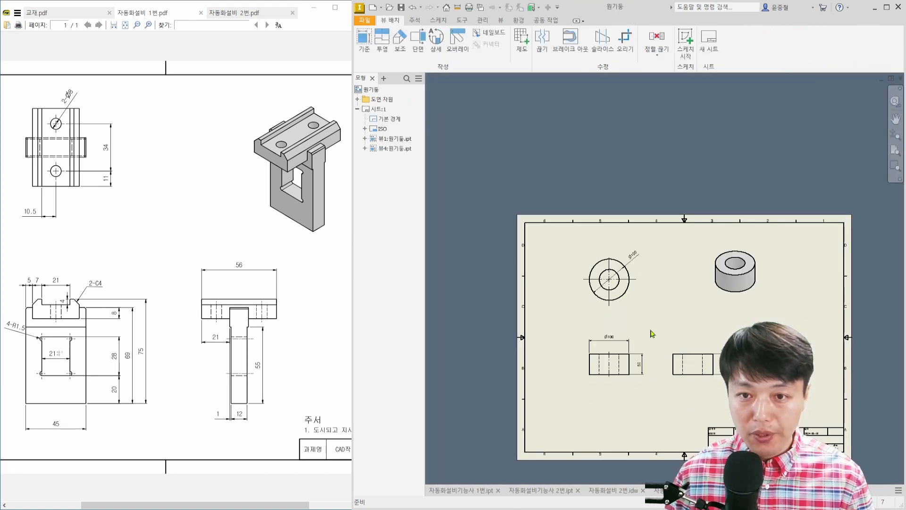
mouse_move(802, 401)
left_mouse_down()
mouse_move(650, 274)
mouse_move(581, 241)
left_mouse_up()
key("Delete")
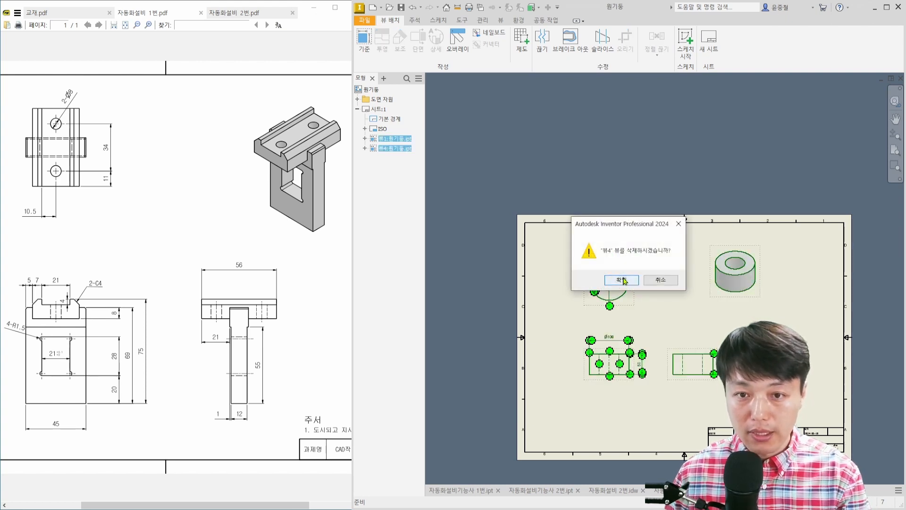
left_click(622, 280)
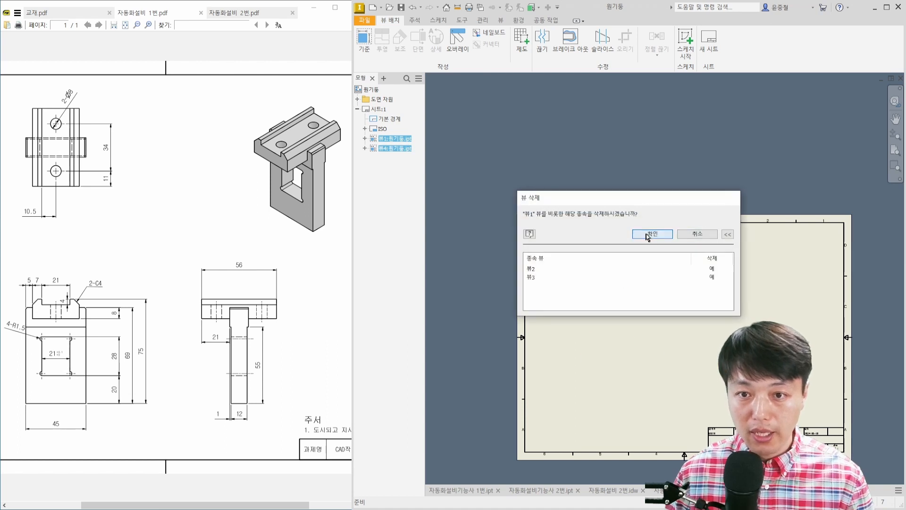
left_click(643, 234)
- Place a shaded isometric base view of 1번.ipt at 1:1 scale in the sheet's upper-right area
middle_click_drag(659, 305, 631, 273)
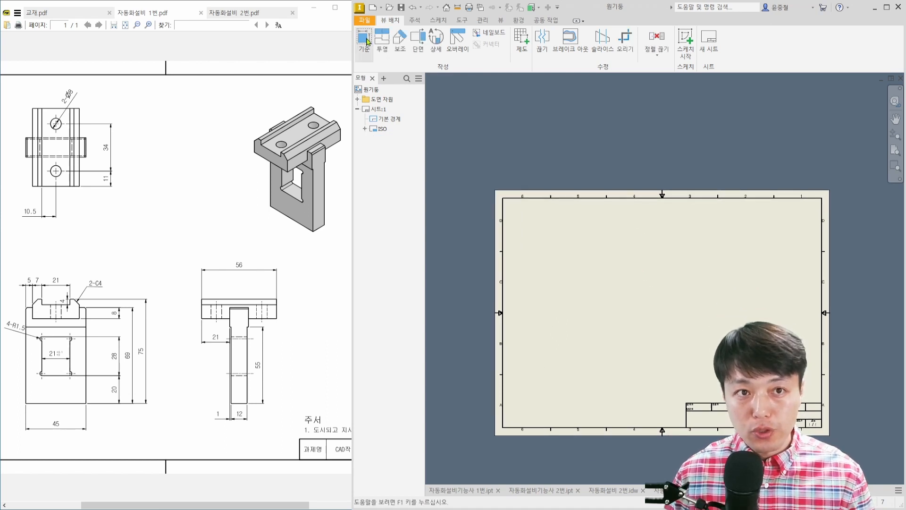
left_click(368, 41)
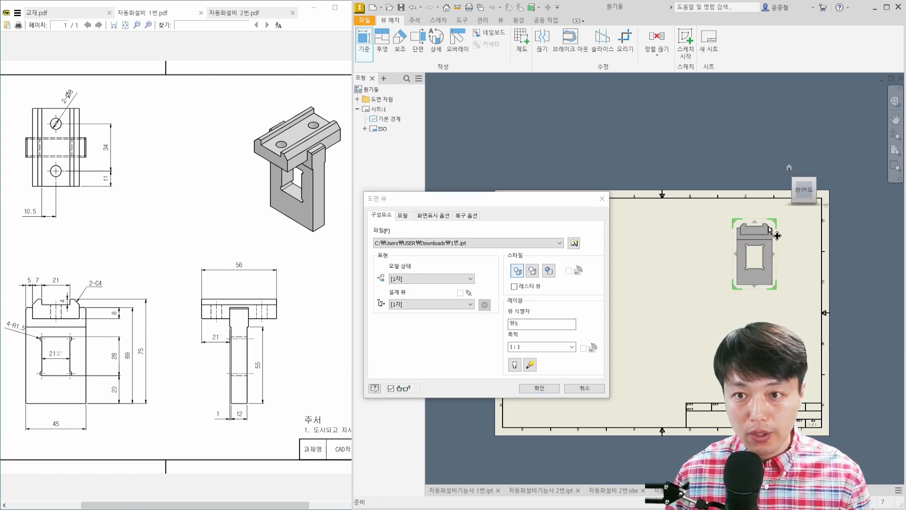
scroll(783, 203, "up", 3)
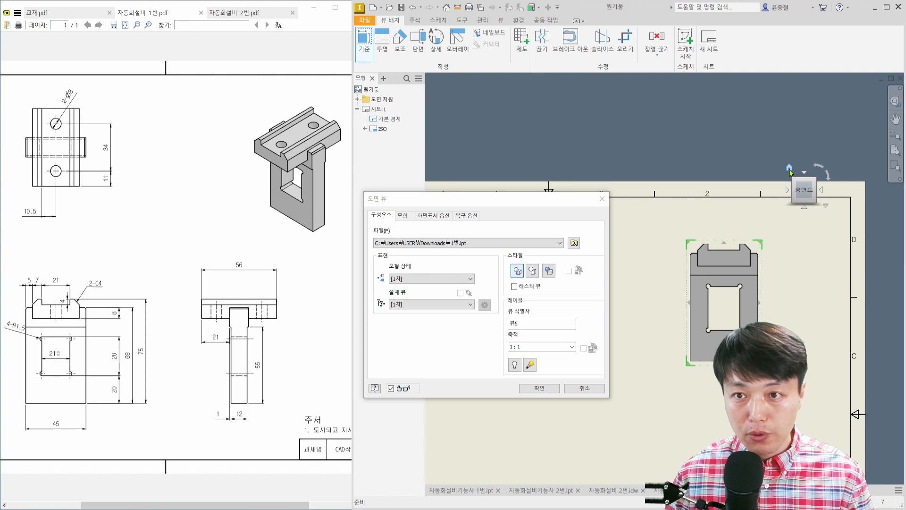
left_click(790, 170)
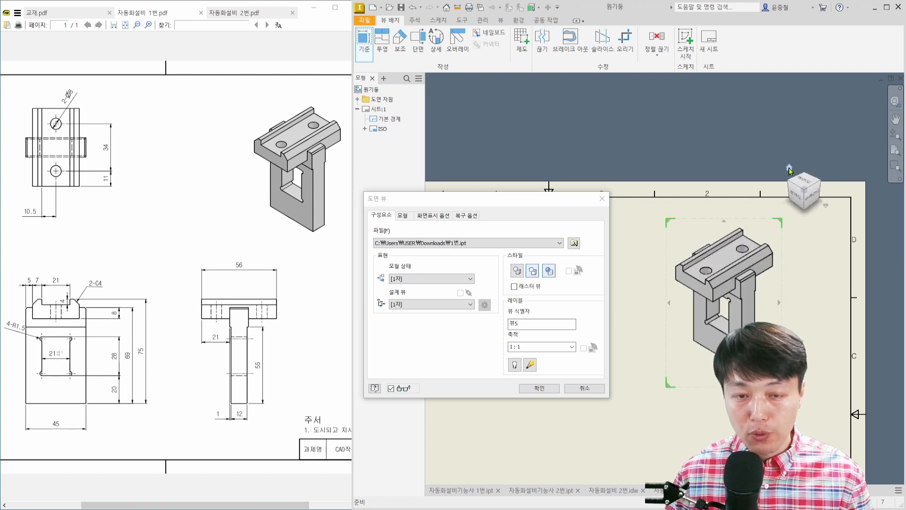
left_click_drag(517, 202, 564, 198)
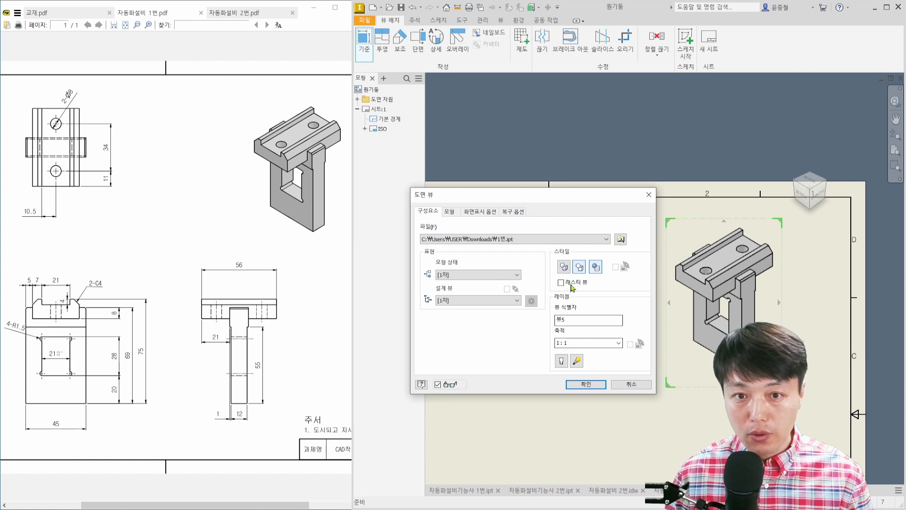
left_click(586, 384)
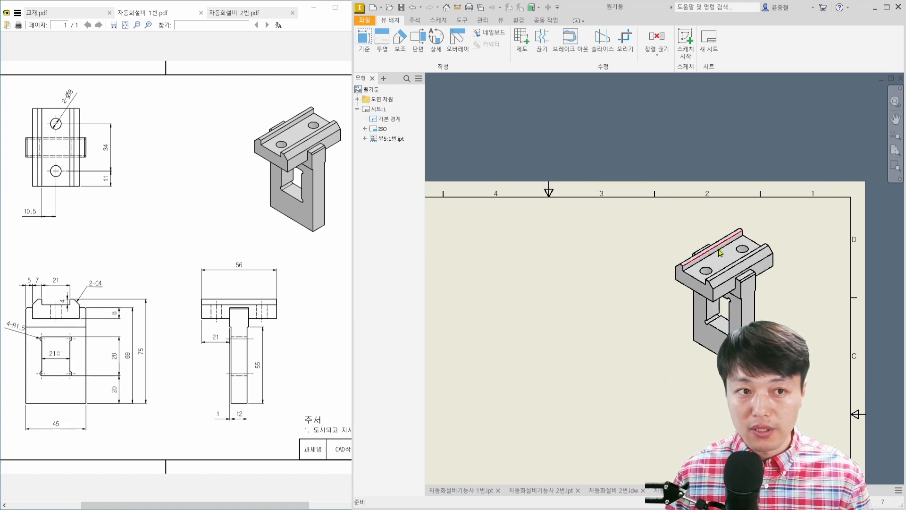
- Place an unshaded front base view of 1번.ipt with hidden lines at 1:1 scale, left of the isometric view
key("Home")
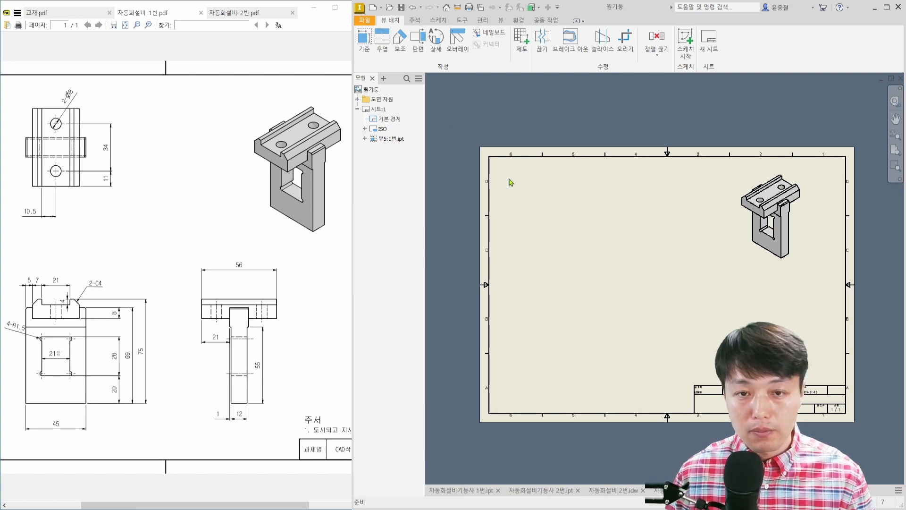
right_click(599, 229)
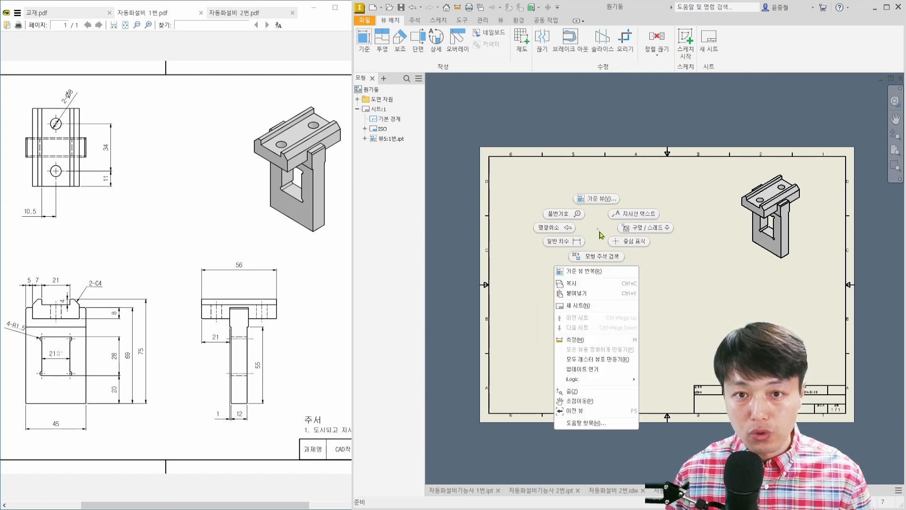
left_click(596, 199)
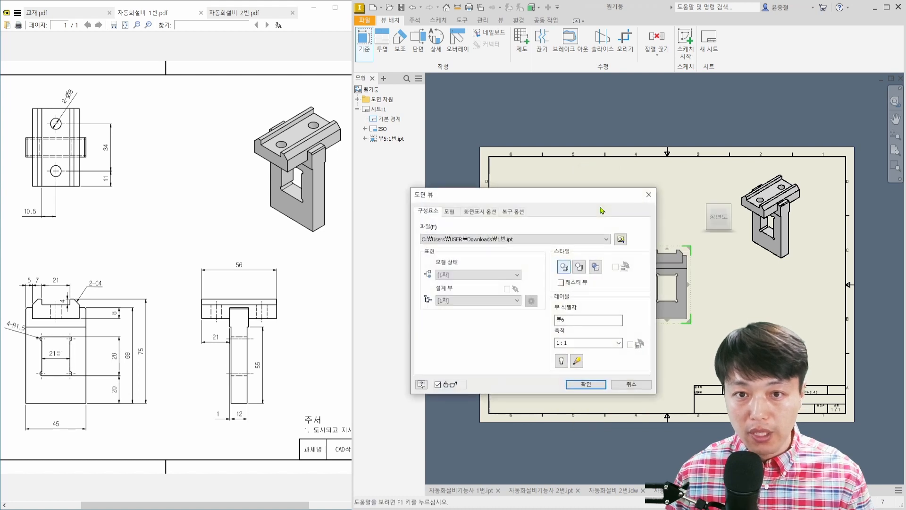
left_click_drag(562, 202, 445, 196)
left_click_drag(682, 306, 604, 321)
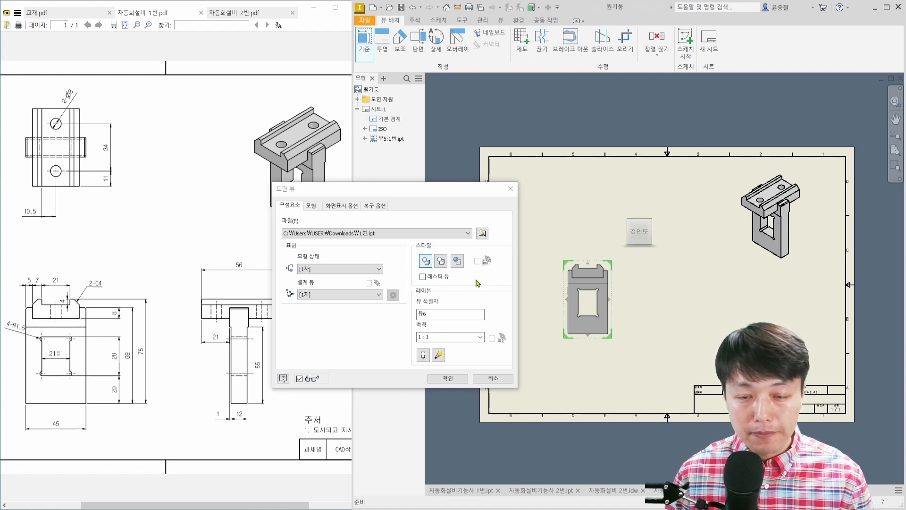
scroll(581, 281, "up", 2)
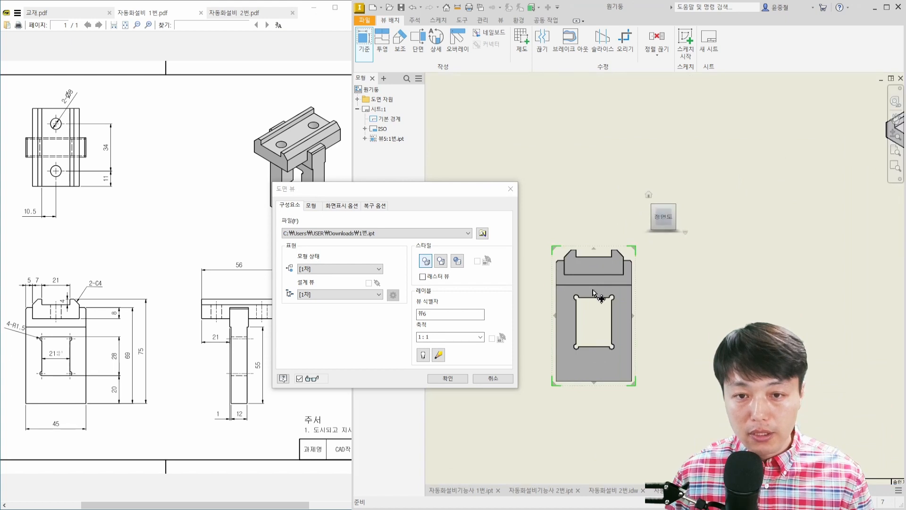
left_click(457, 261)
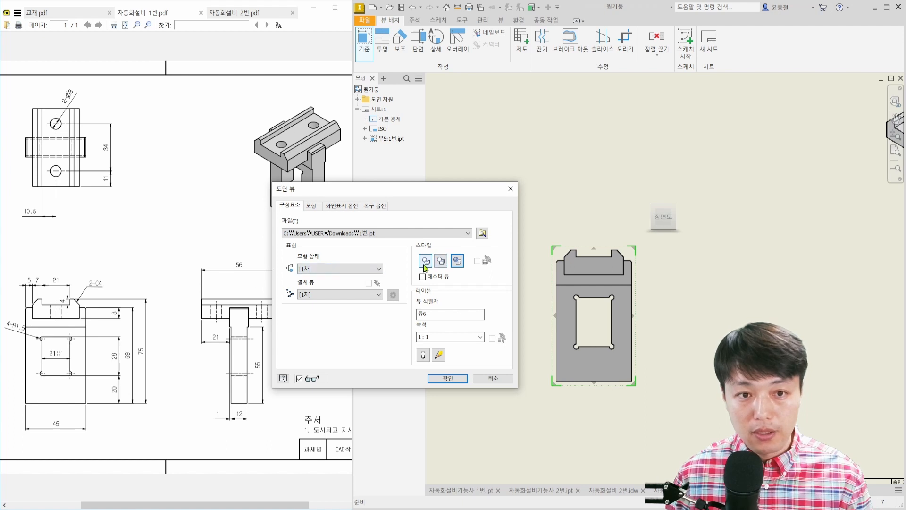
left_click(448, 378)
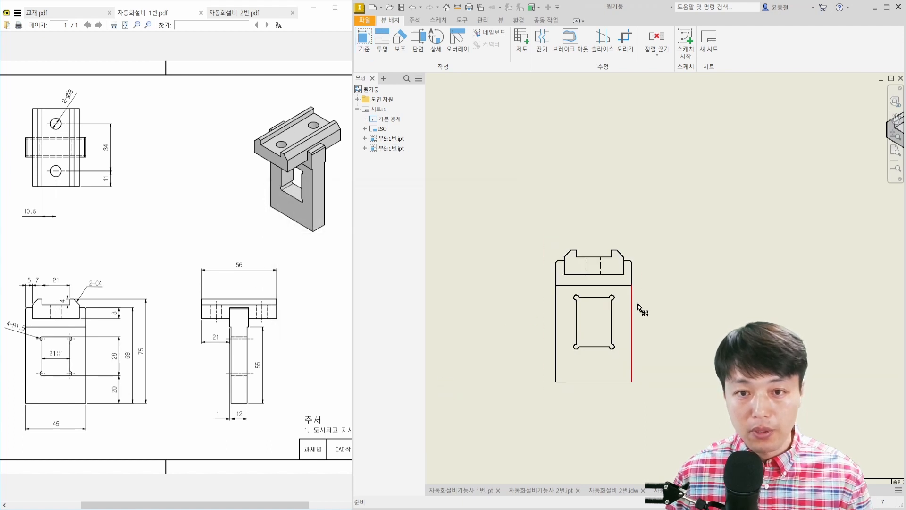
scroll(591, 326, "down", 3)
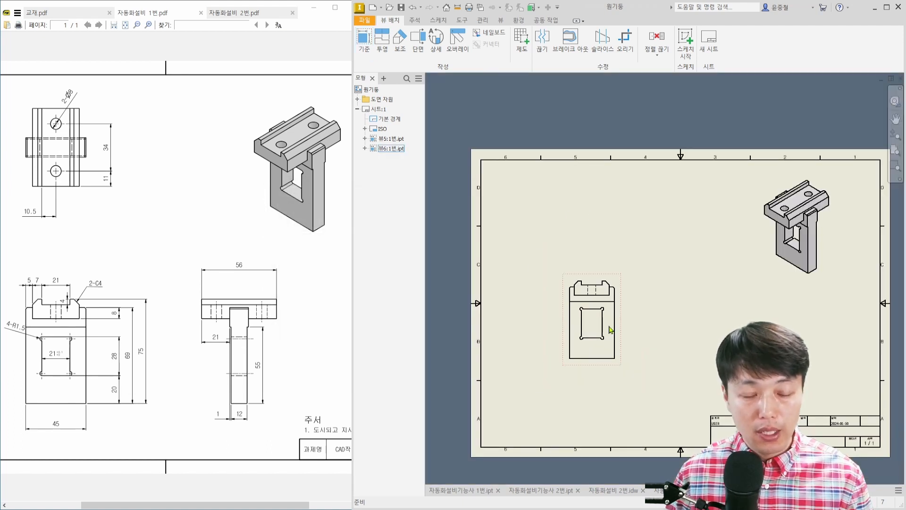
scroll(611, 329, "up", 3)
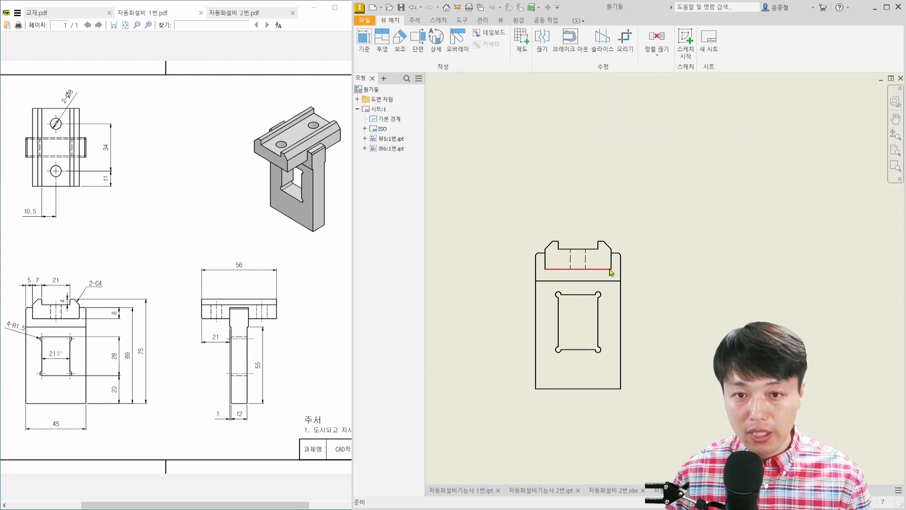
double_click(633, 245)
key("Escape")
- Create a projected side view to the right of the front view
key("Home")
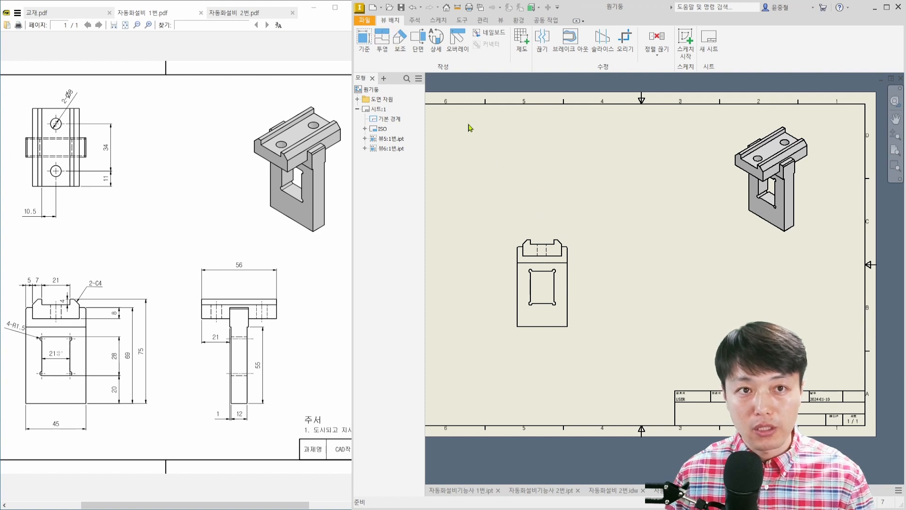
left_click(382, 40)
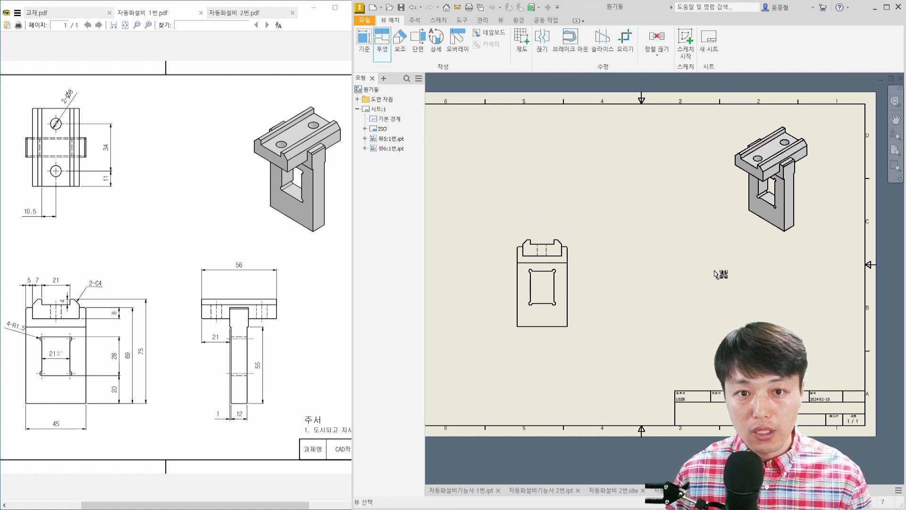
left_click(568, 266)
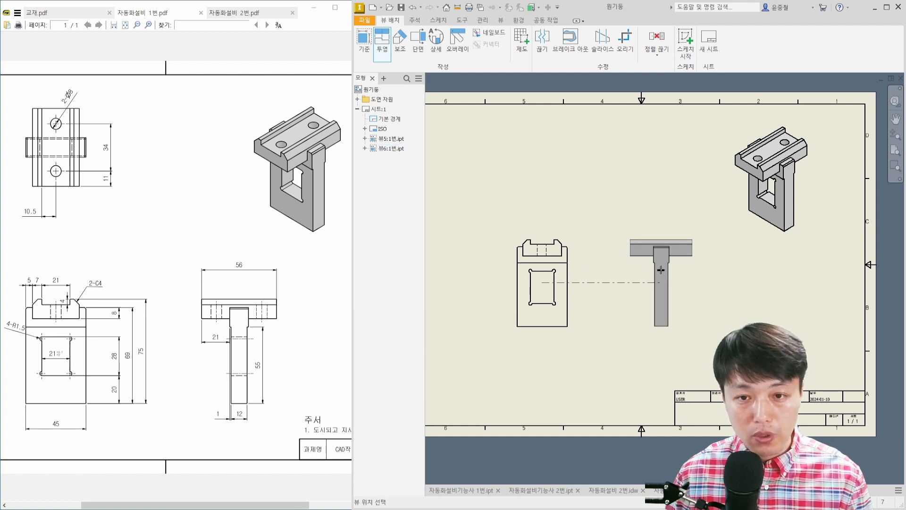
left_click(661, 270)
scroll(661, 270, "up", 3)
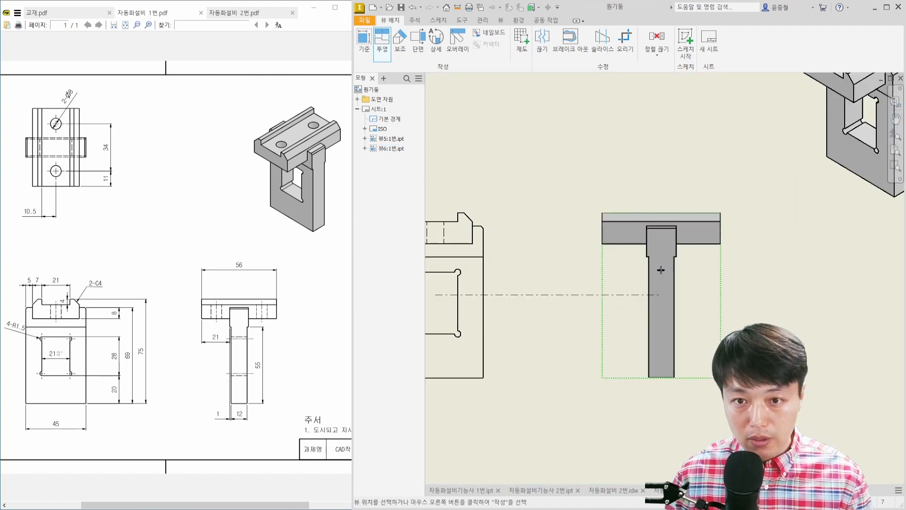
right_click(663, 270)
left_click(696, 275)
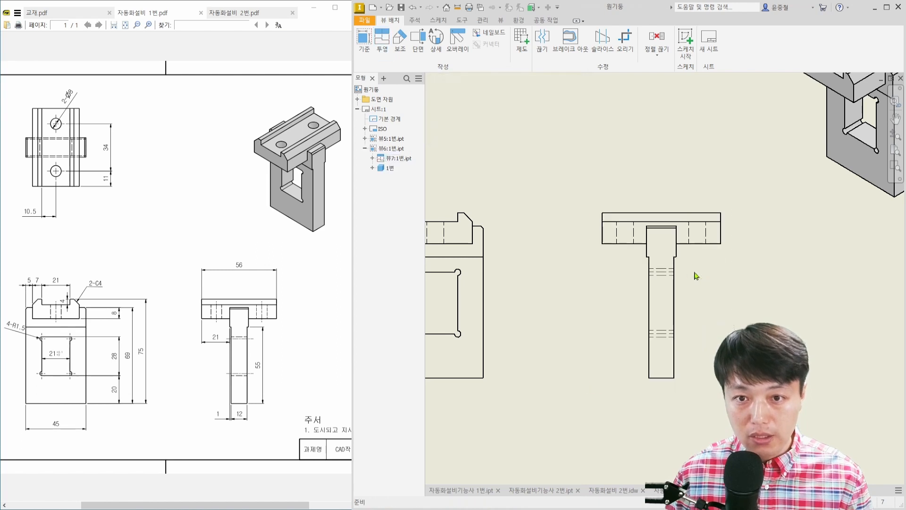
- Create a projected top view above the front view
middle_click_drag(606, 268, 683, 318)
scroll(683, 317, "down", 3)
key("p")
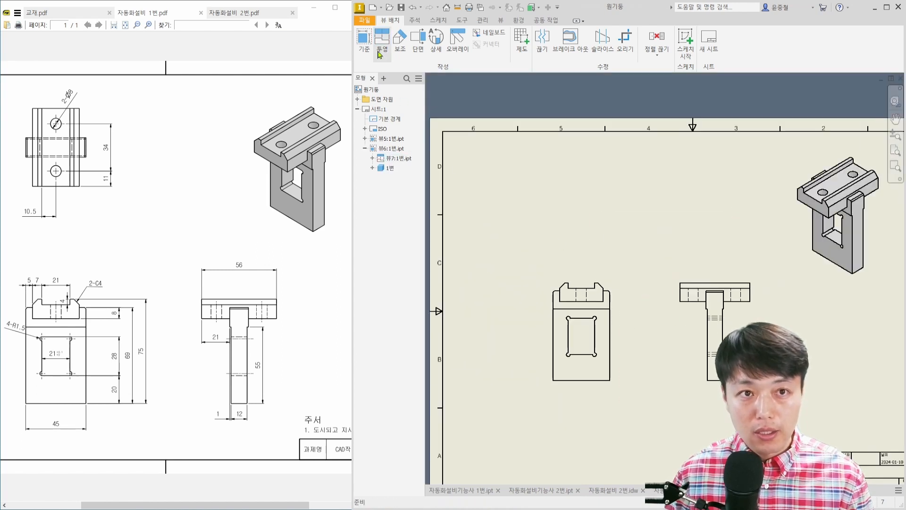
left_click(587, 322)
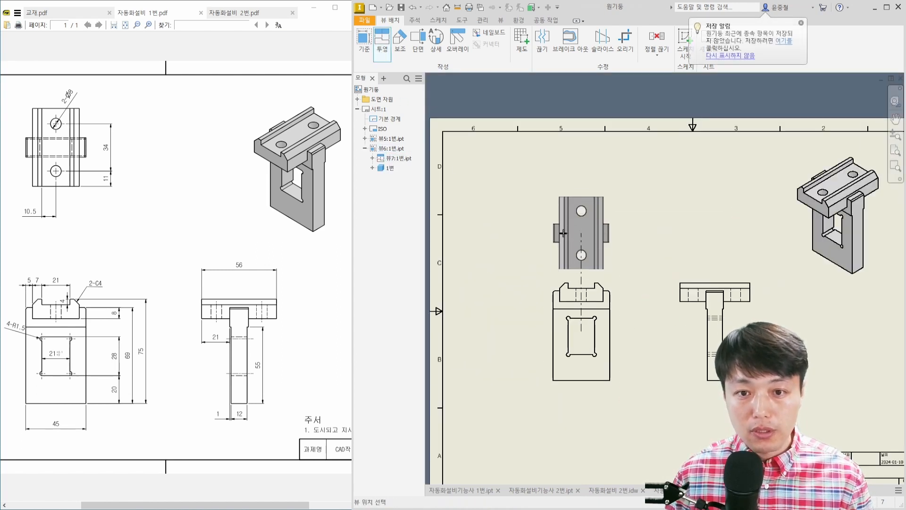
left_click(562, 202)
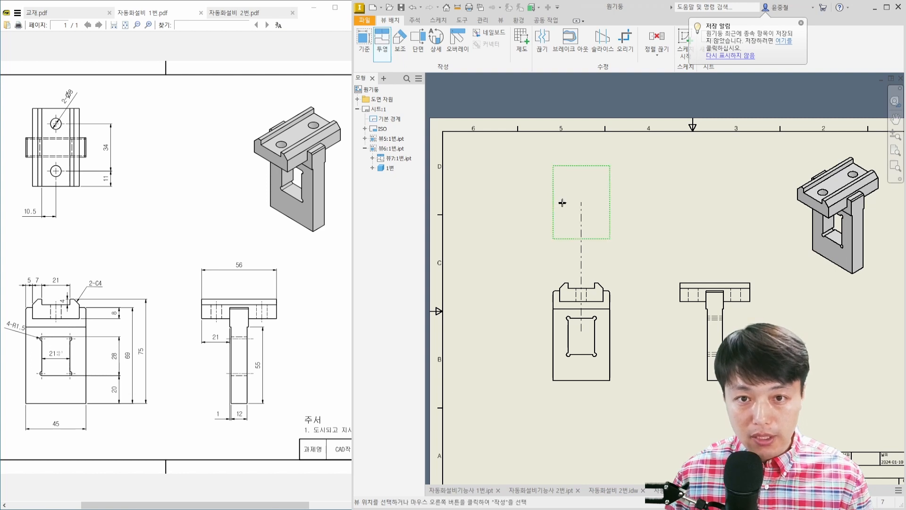
right_click(543, 240)
left_click(554, 244)
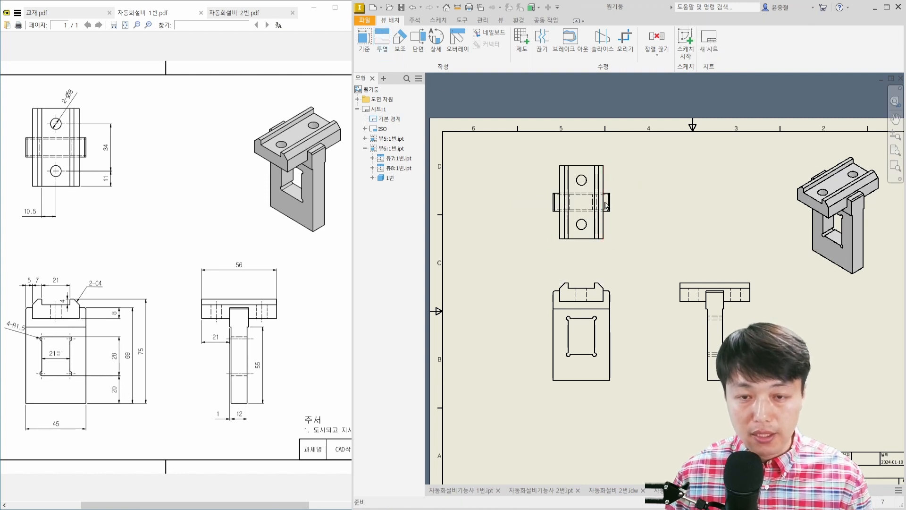
- Move the front view lower and further left on the sheet, and shift the side view left to match the reference layout
left_click_drag(596, 286, 567, 331)
left_click_drag(706, 325, 682, 325)
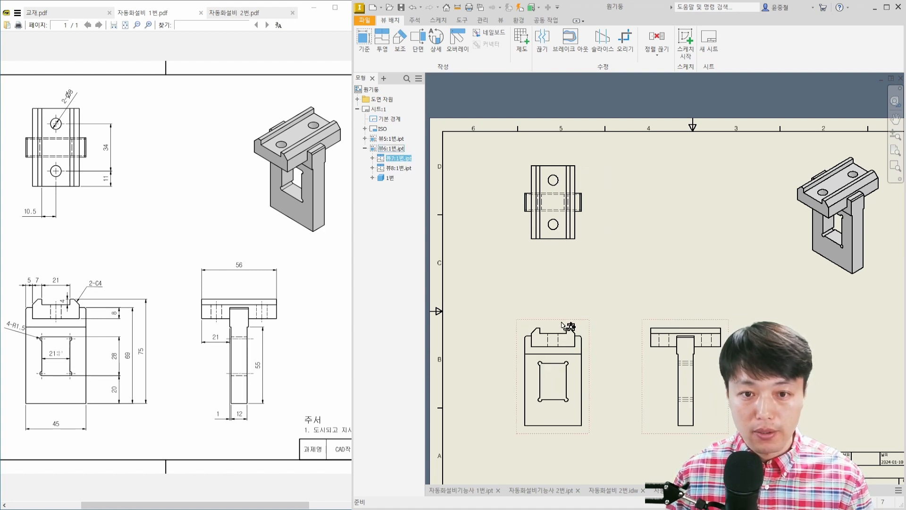
left_click_drag(568, 330, 538, 324)
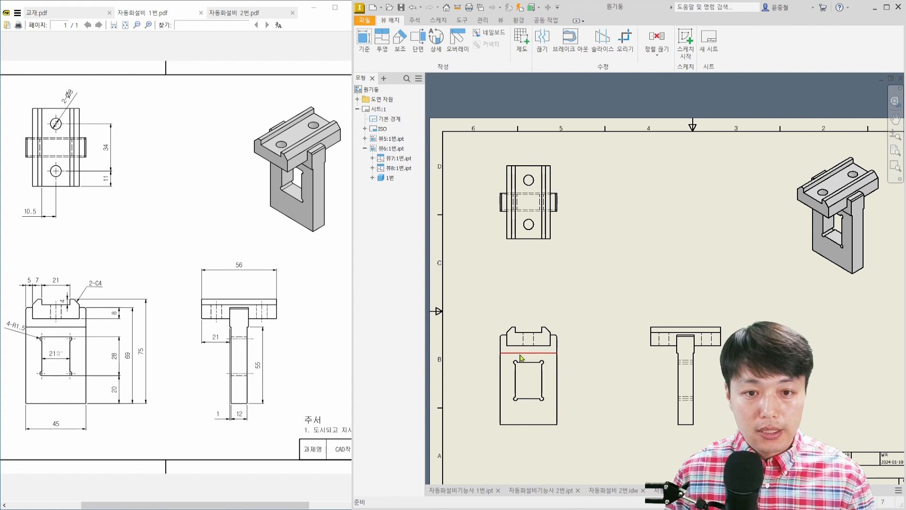
- Dimension the 45 mm overall width below the front view's bottom edge and turn off dimension editing on creation
scroll(532, 264, "up", 5)
scroll(530, 227, "up", 4)
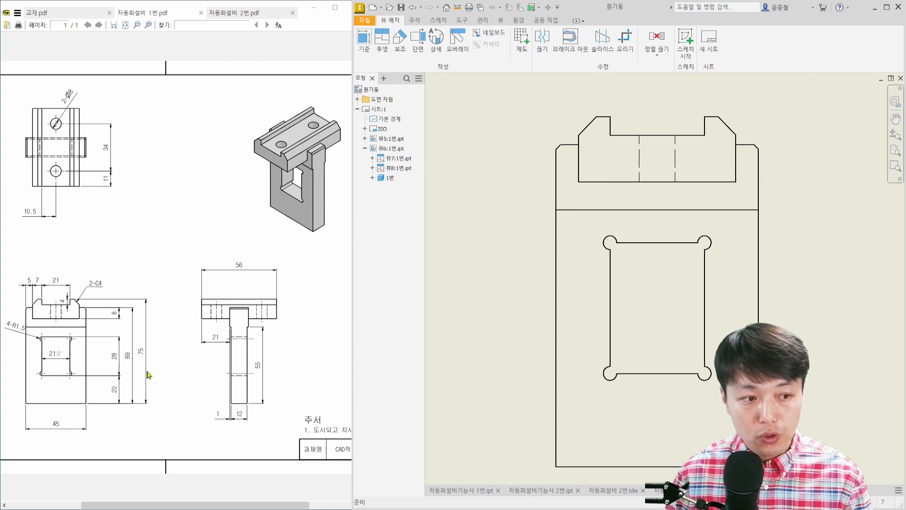
middle_click_drag(588, 380, 603, 297)
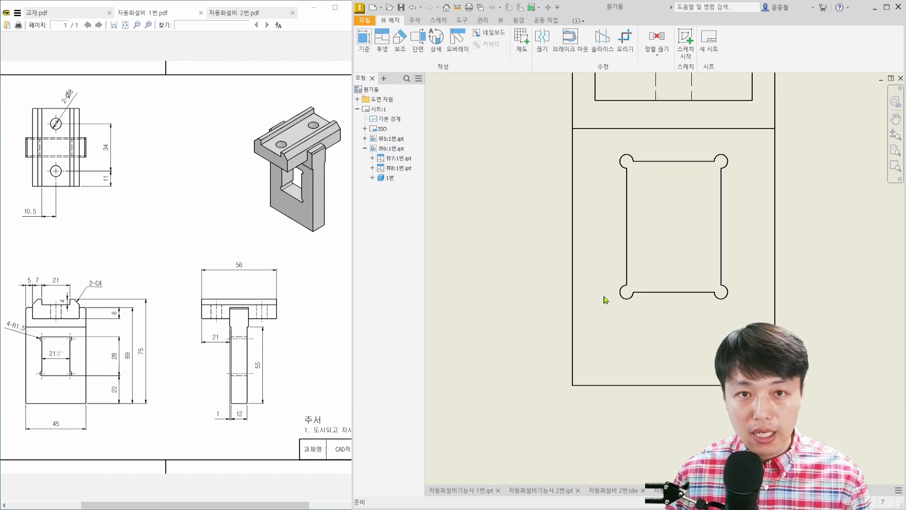
left_click(420, 23)
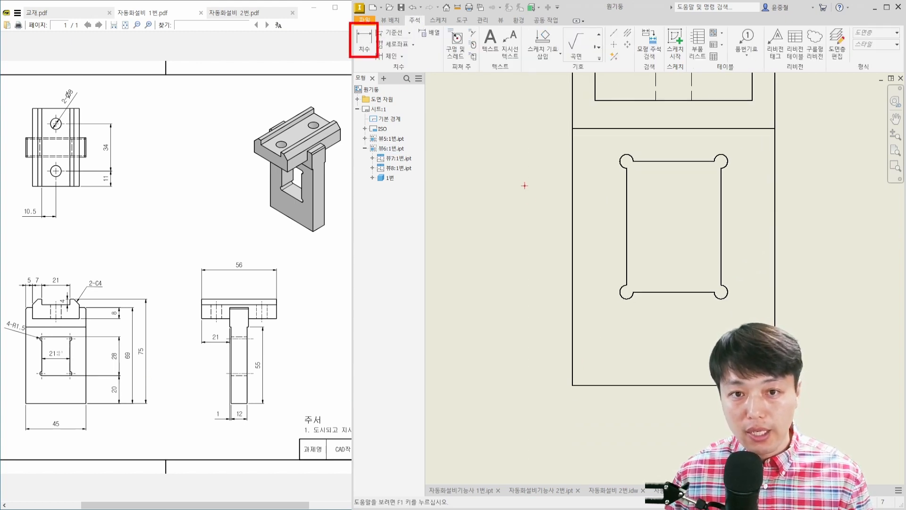
mouse_move(523, 182)
left_mouse_down()
mouse_move(524, 240)
mouse_move(551, 218)
left_mouse_up()
key("Escape")
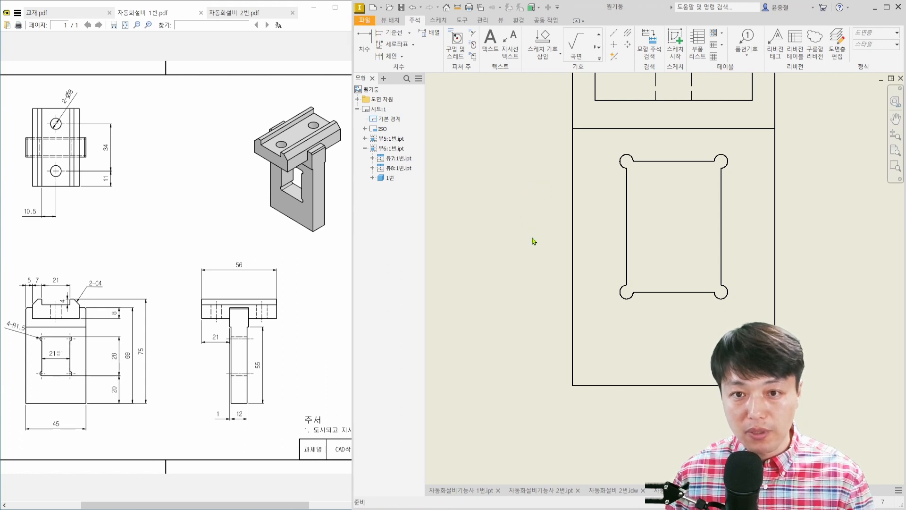
key("d")
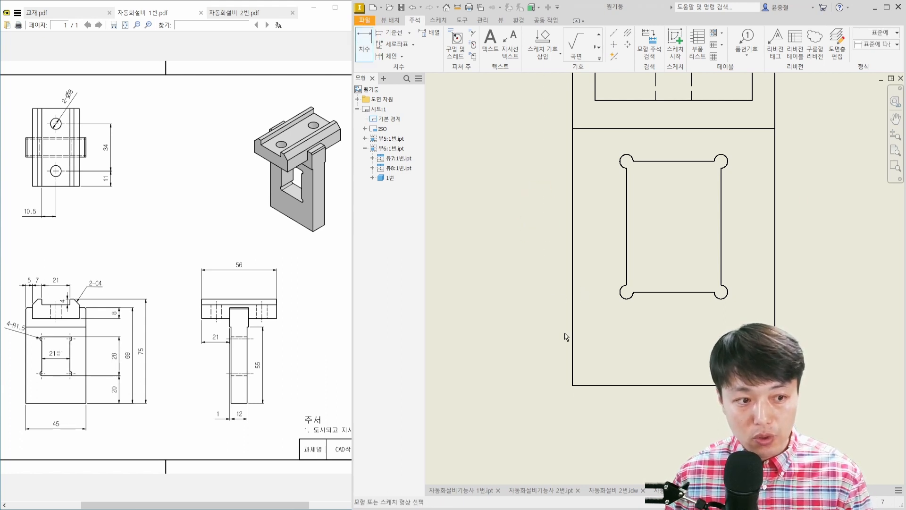
left_click(663, 385)
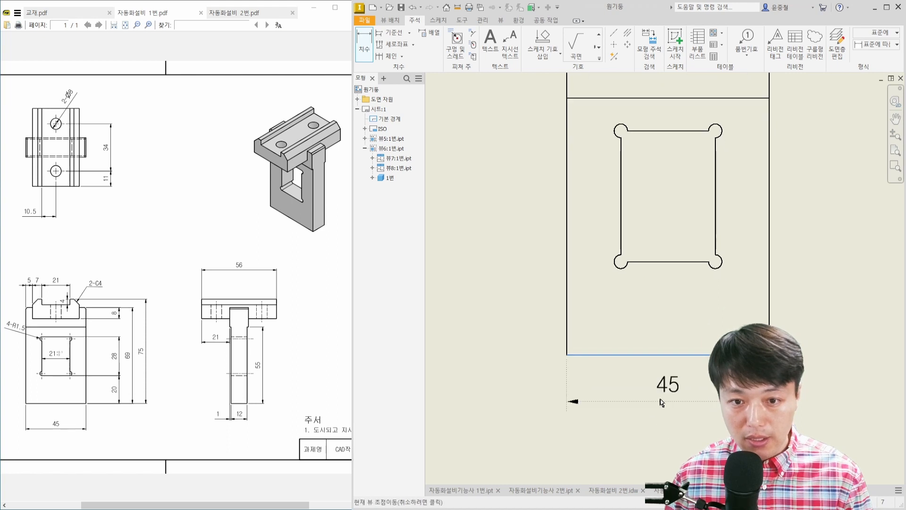
left_click(666, 437)
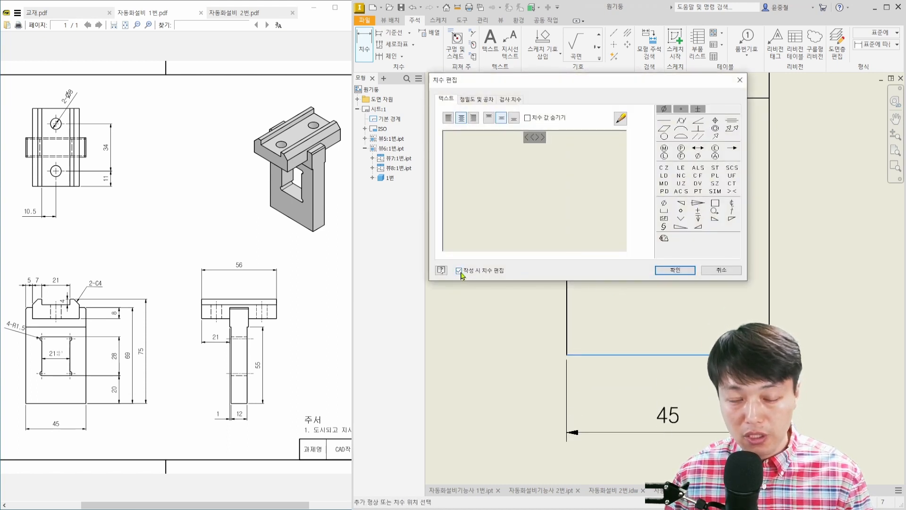
left_click(671, 271)
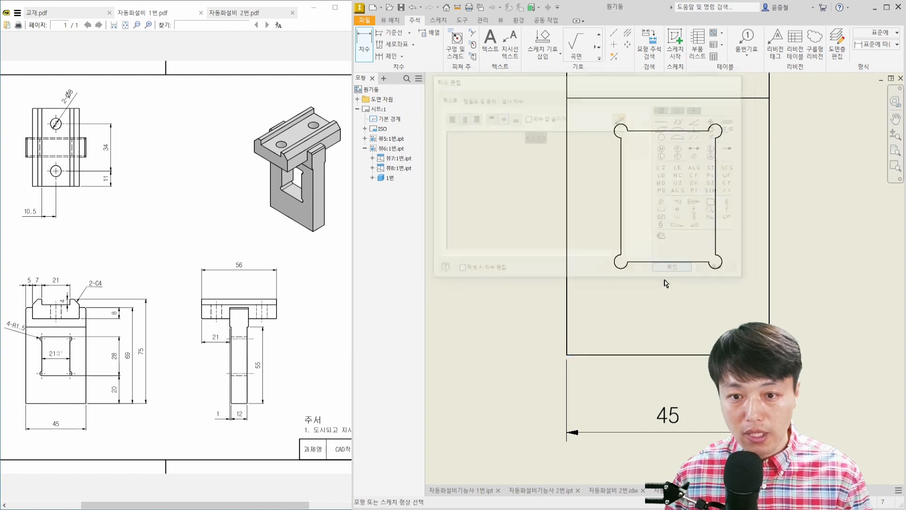
scroll(603, 324, "down", 3)
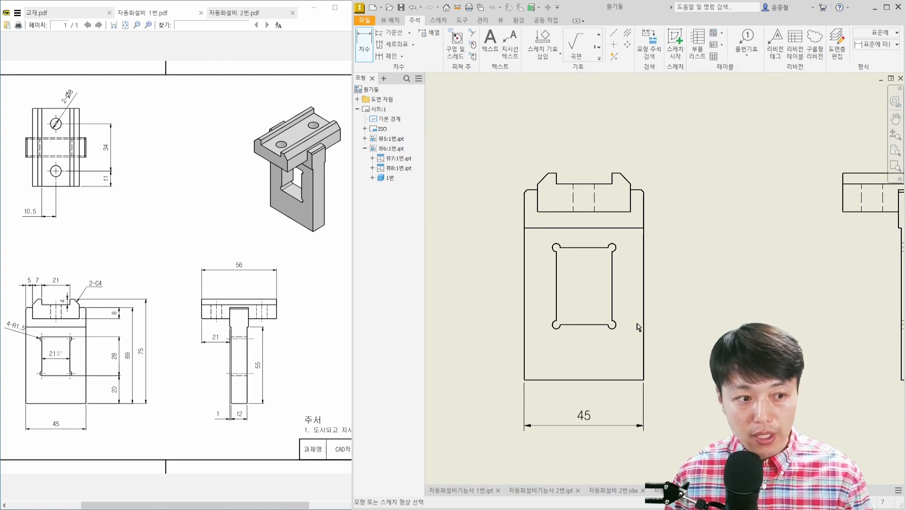
- Dimension the distance from the base edge to the window's lower edge and the window's height, aligned to the right of the front view
left_click(628, 380)
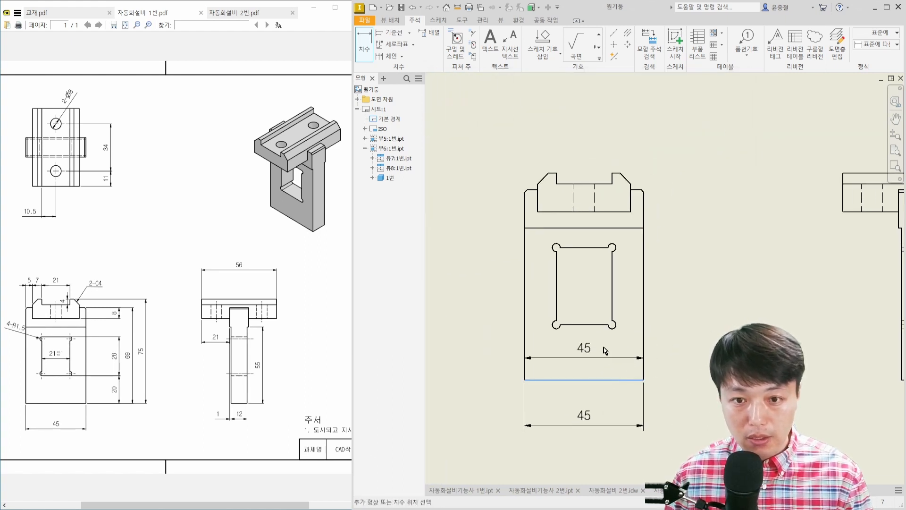
left_click(593, 326)
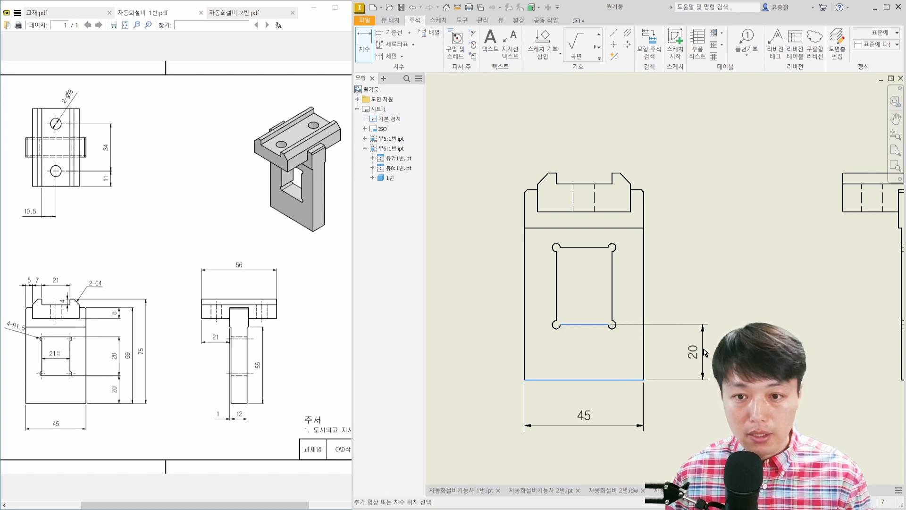
left_click(698, 348)
left_click(593, 325)
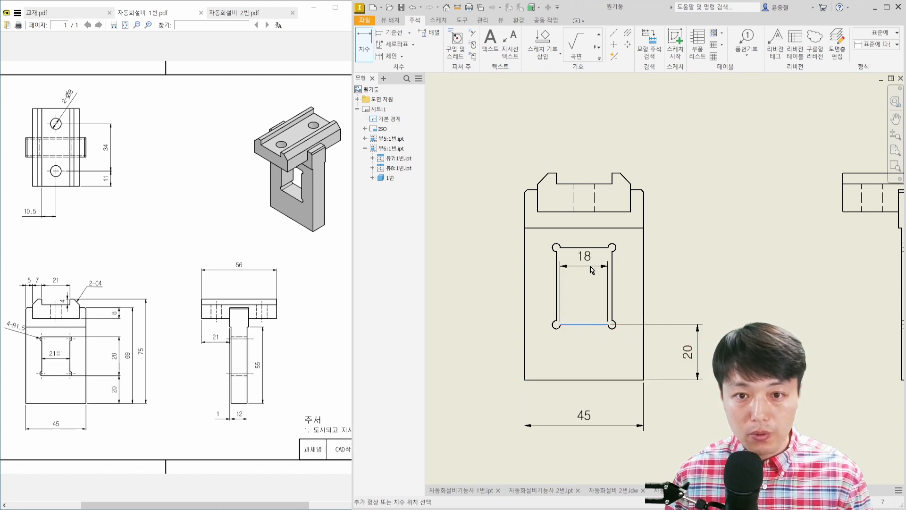
left_click(592, 248)
left_click(698, 288)
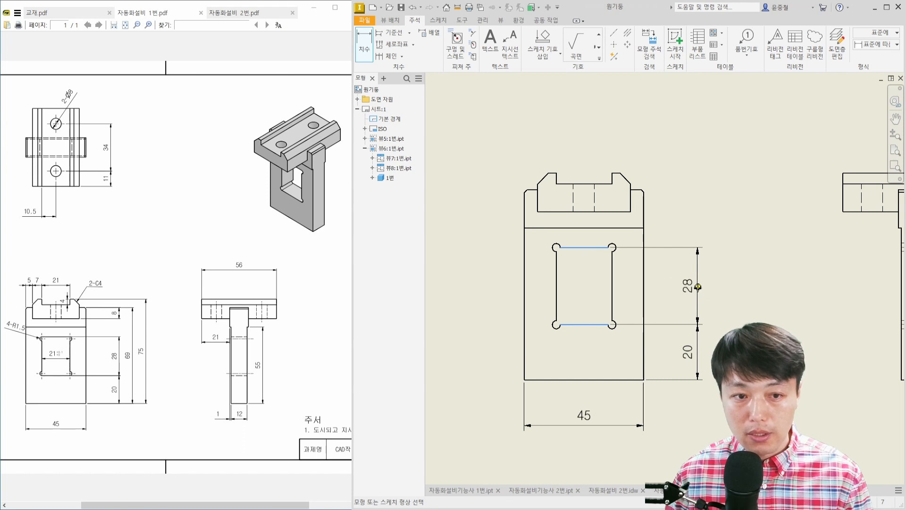
- Dimension the vertical distance between the top block's lower edge and the upright's top shoulder, to the right of the front view
left_click(628, 212)
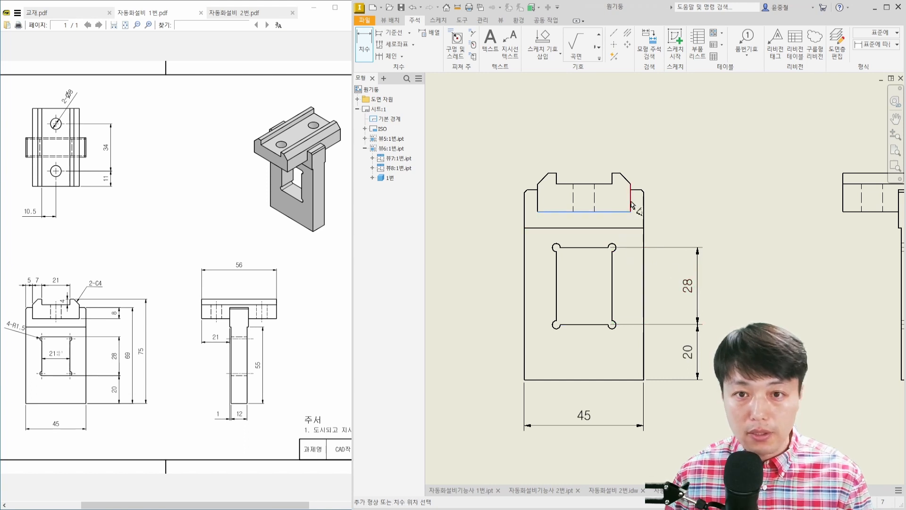
left_click(636, 189)
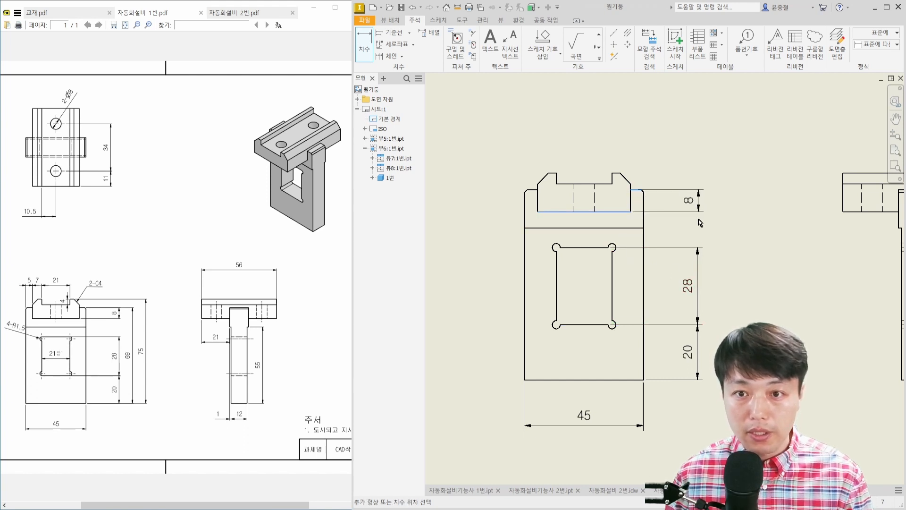
left_click(696, 220)
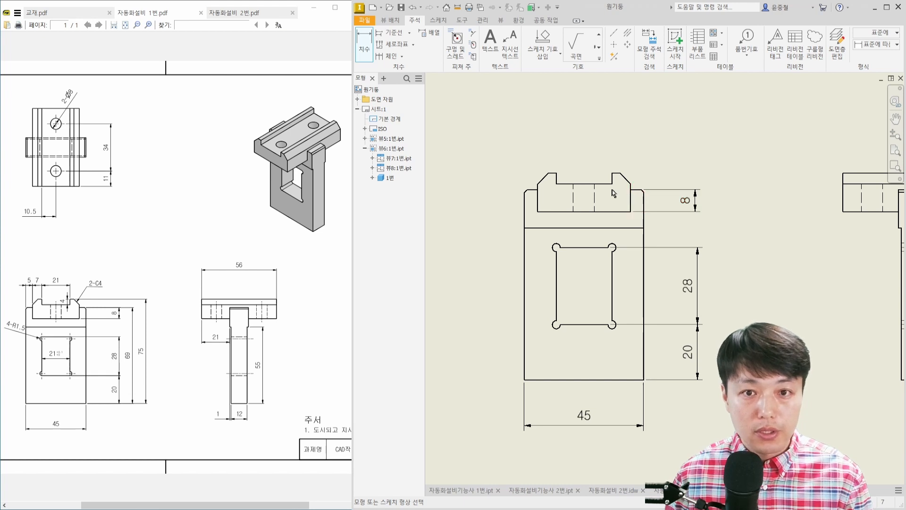
- Dimension the overall height to the right of the front view and move it further outward to leave room for another dimension
left_click(617, 174)
left_click(628, 380)
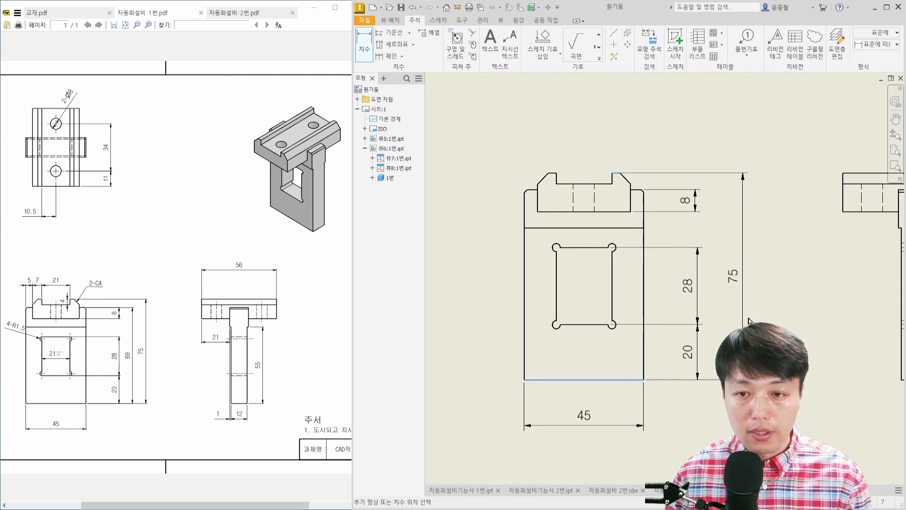
left_click(739, 306)
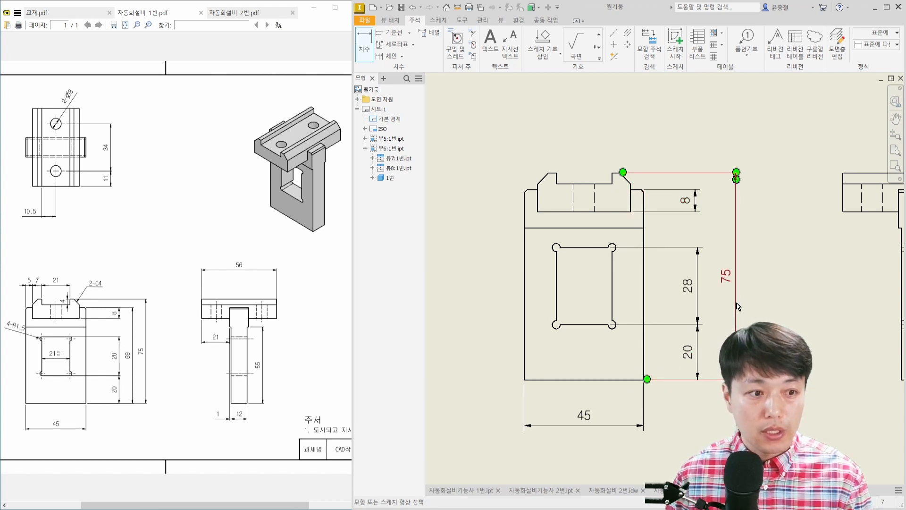
double_click(739, 278)
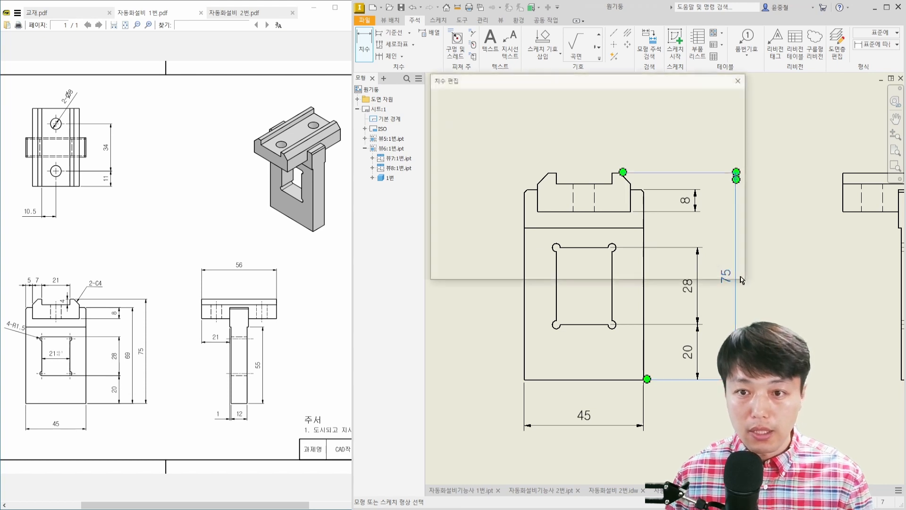
key("Escape")
left_click_drag(730, 281, 762, 281)
key("Escape")
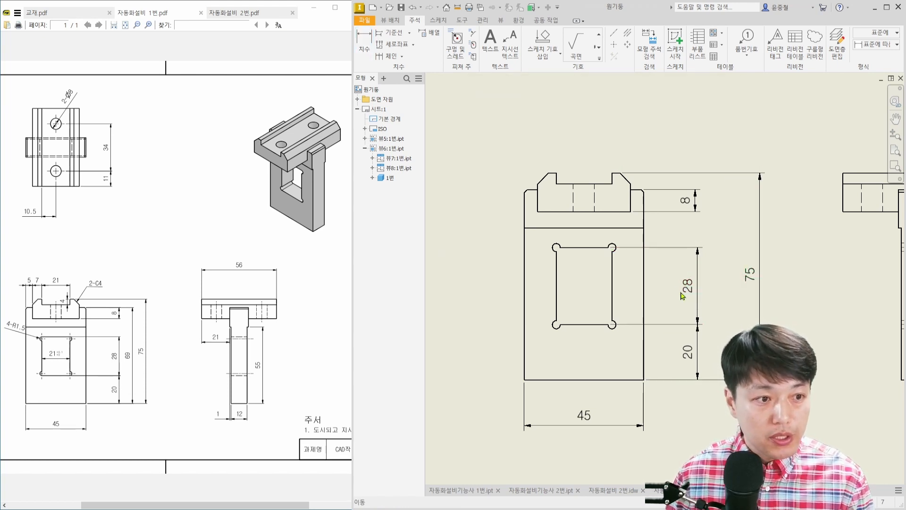
- Dimension the upright's height from shoulder to base edge, placed between the window dimensions and the overall height
key("d")
left_click(637, 189)
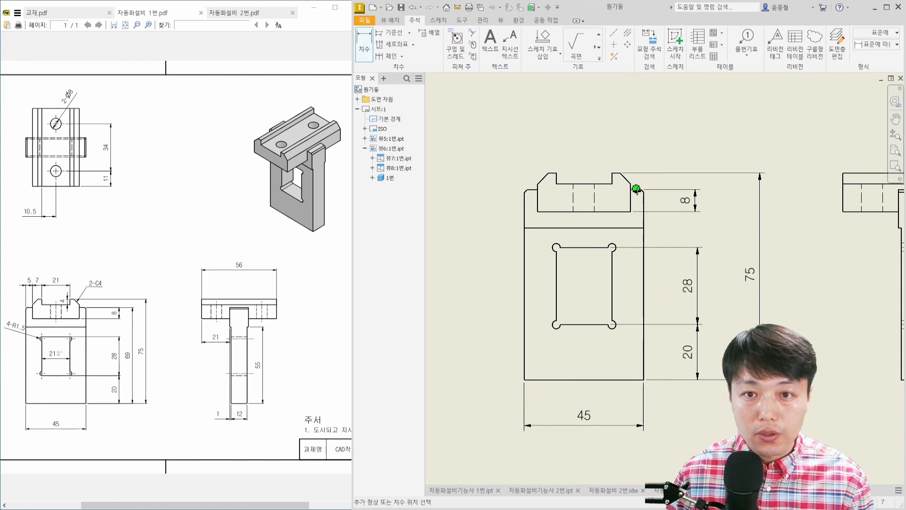
left_click(634, 379)
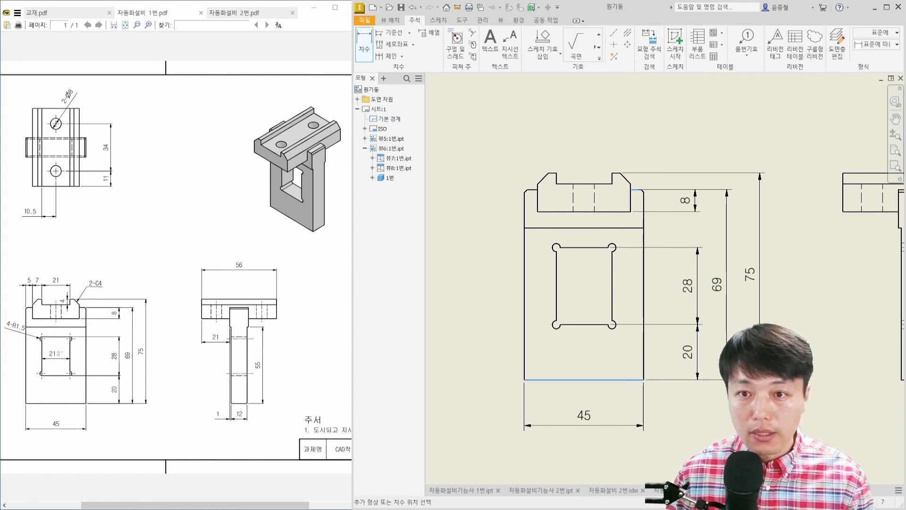
left_click(725, 284)
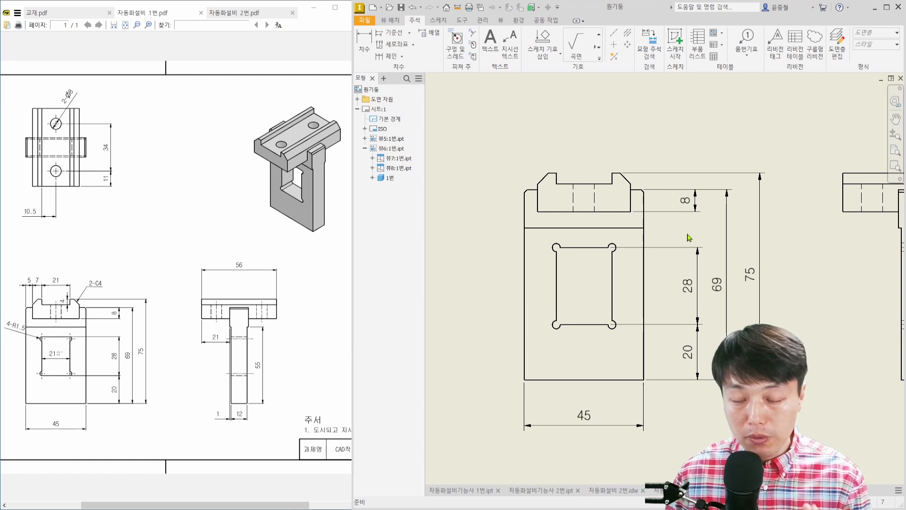
- Dimension the window's width between its two vertical edges, placed inside the window of the front view
scroll(643, 197, "up", 5)
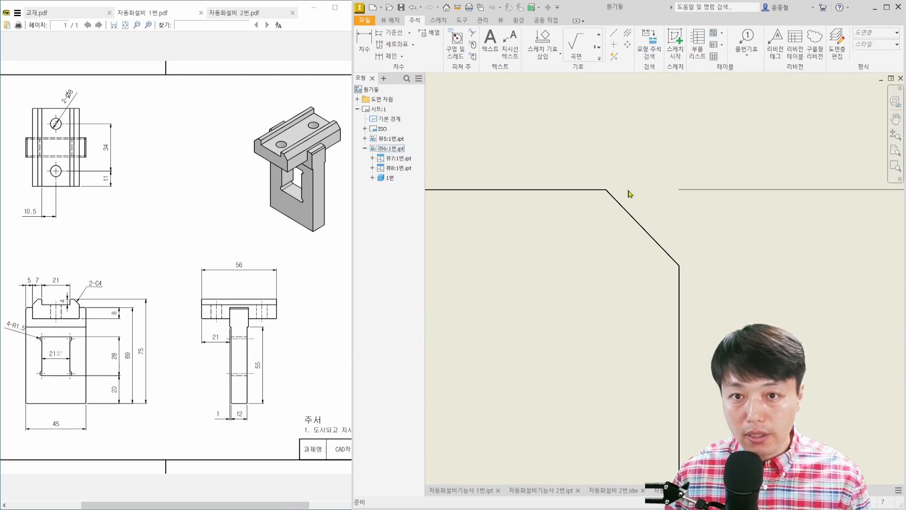
scroll(530, 113, "down", 2)
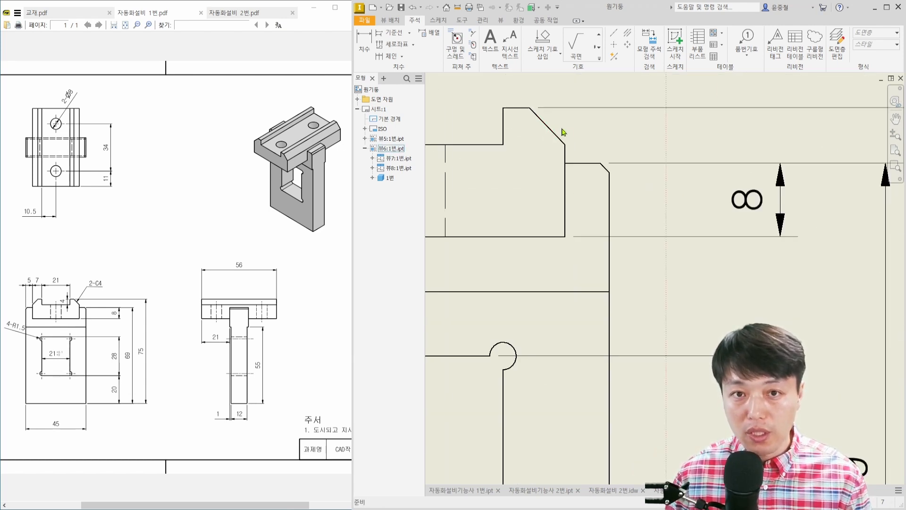
scroll(548, 129, "down", 1)
middle_click_drag(616, 253, 638, 188)
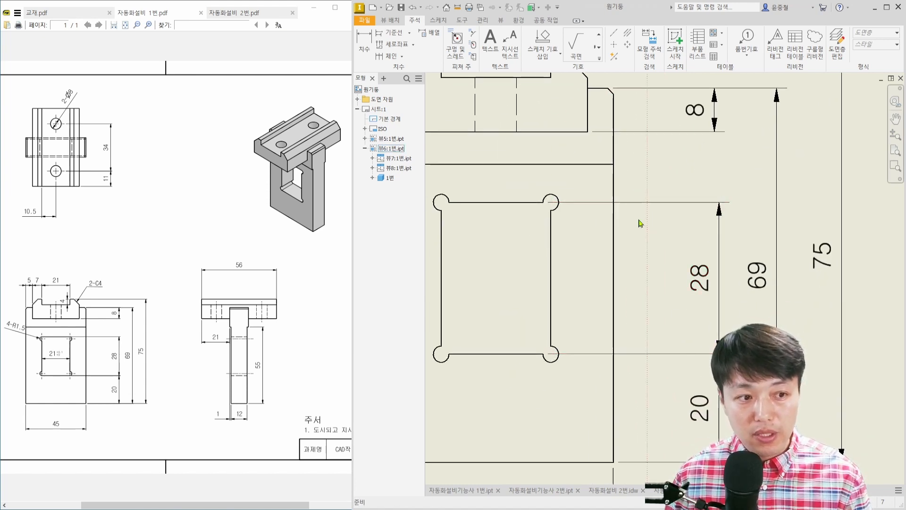
middle_click_drag(644, 217, 686, 201)
middle_click_drag(584, 280, 676, 282)
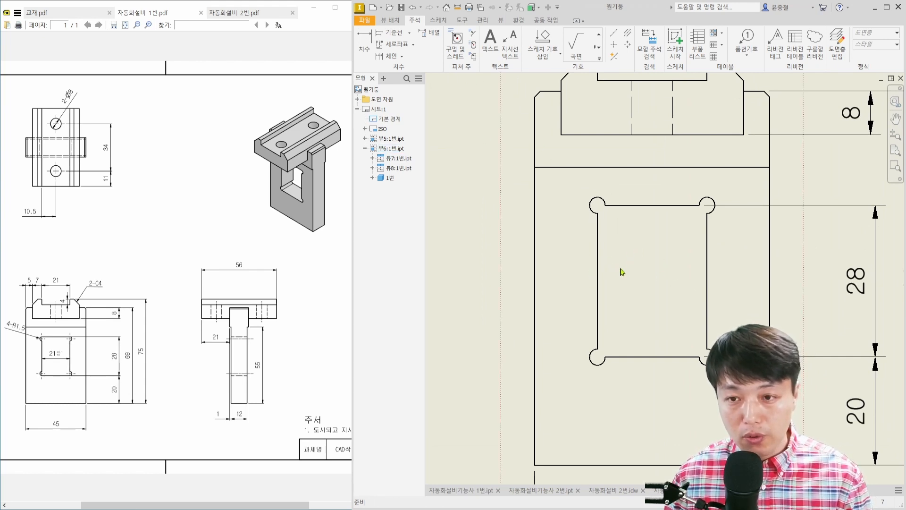
left_click(861, 274)
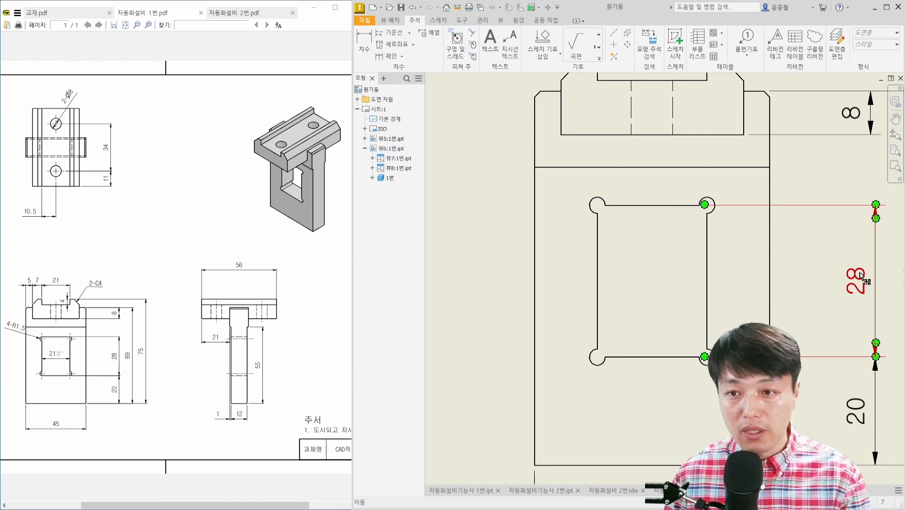
key("Escape")
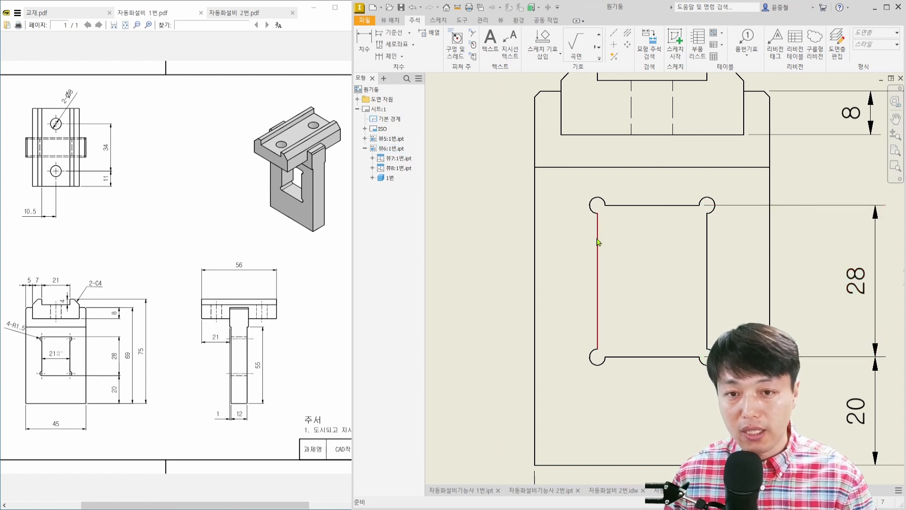
key("d")
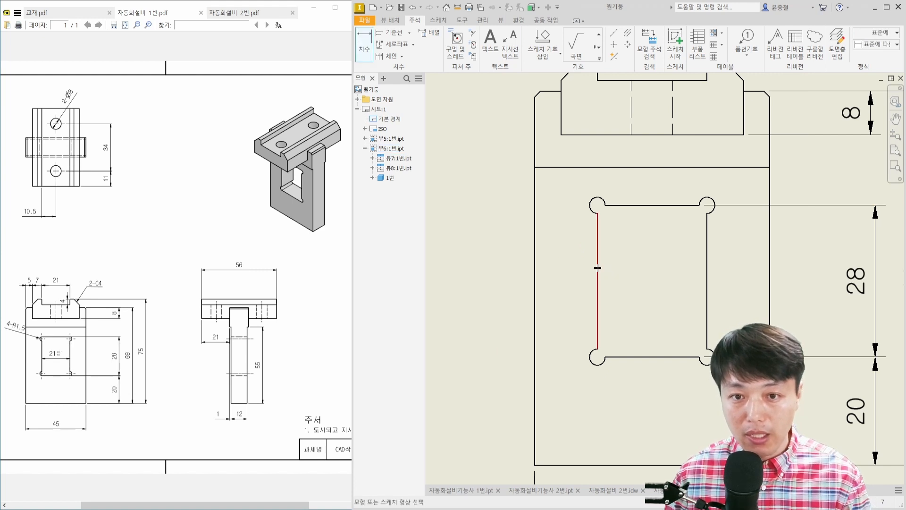
left_click(598, 268)
left_click(707, 269)
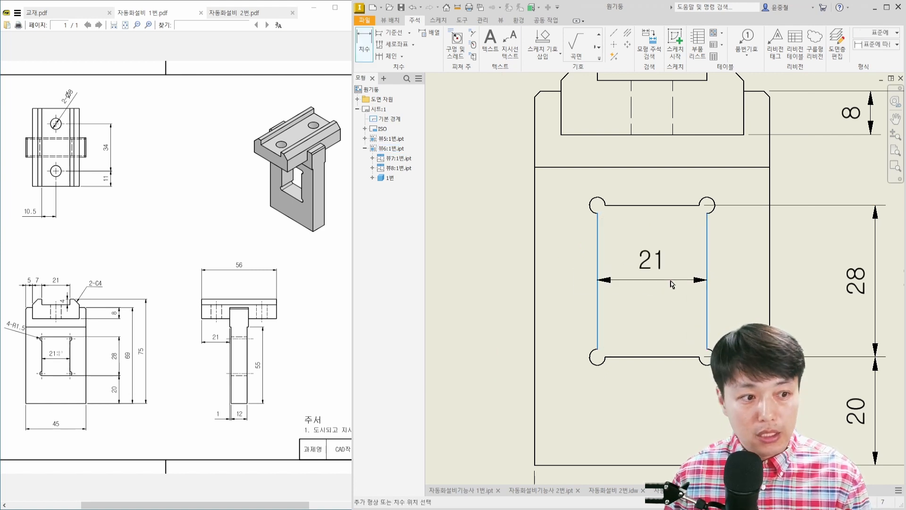
left_click(666, 286)
key("Escape")
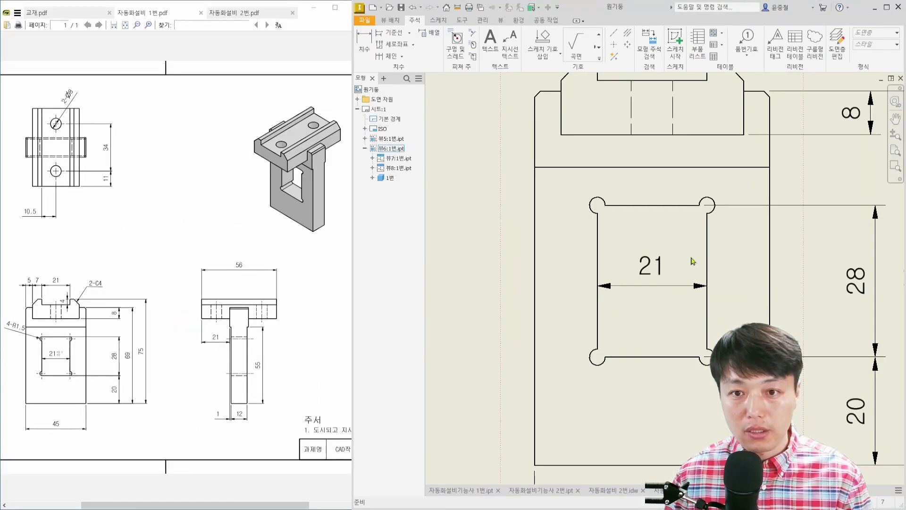
- Give the window's width dimension a deviation tolerance with an upper limit of +0.1
double_click(660, 265)
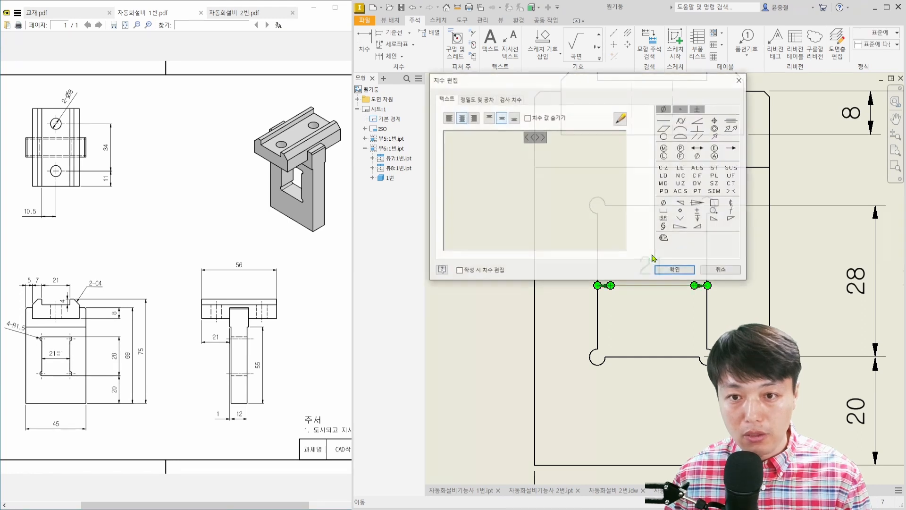
left_click(481, 100)
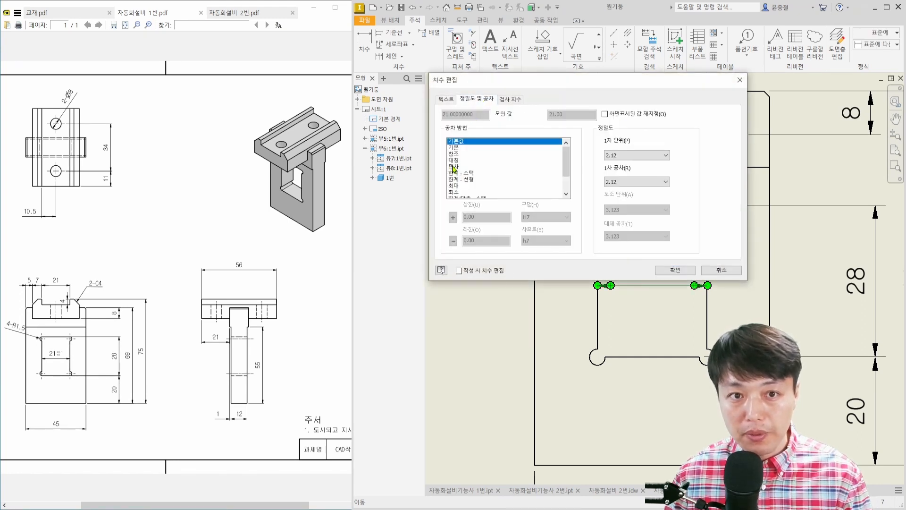
left_click(454, 167)
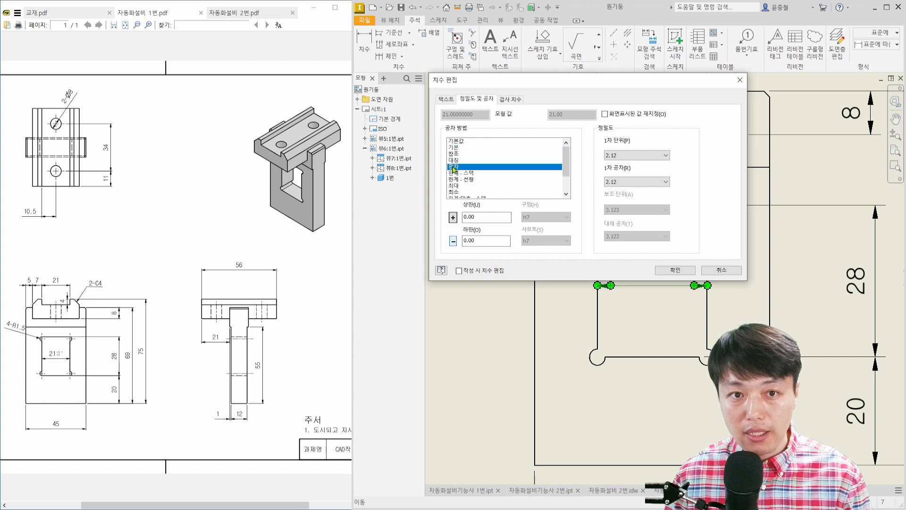
left_click(483, 215)
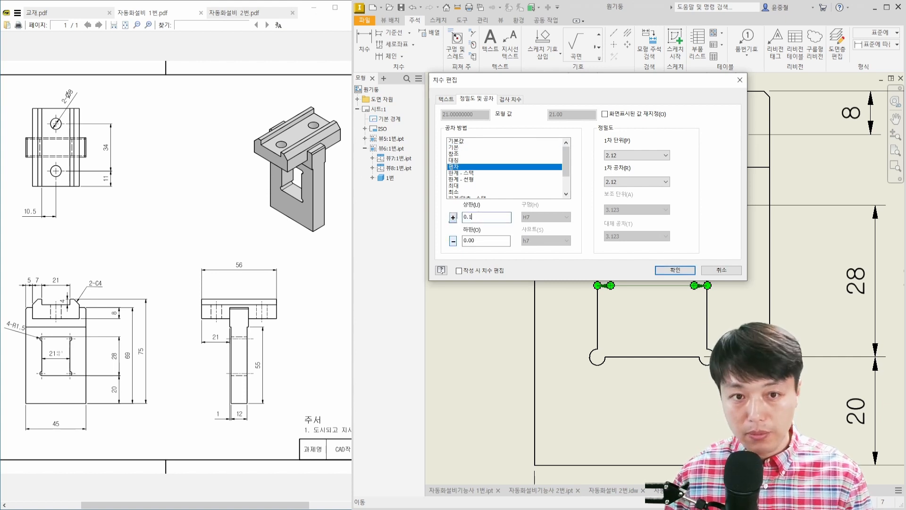
left_click(674, 270)
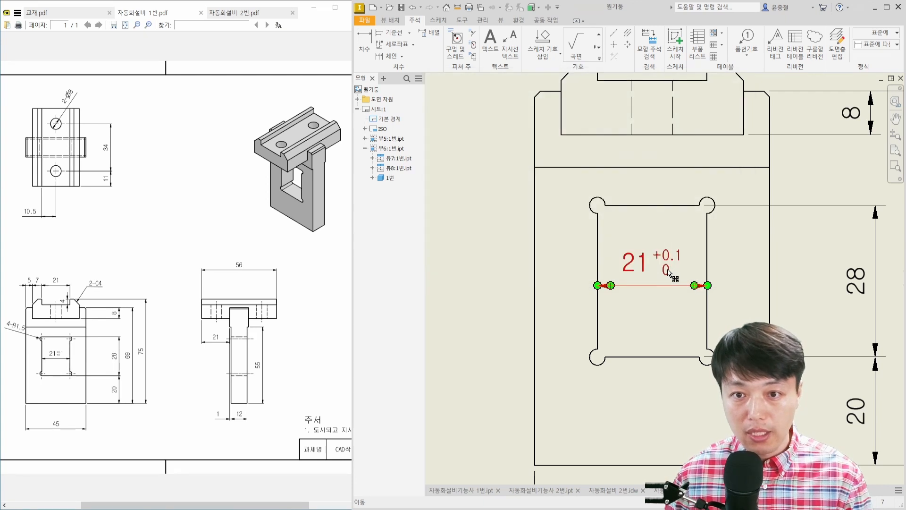
scroll(667, 269, "up", 5)
key("Escape")
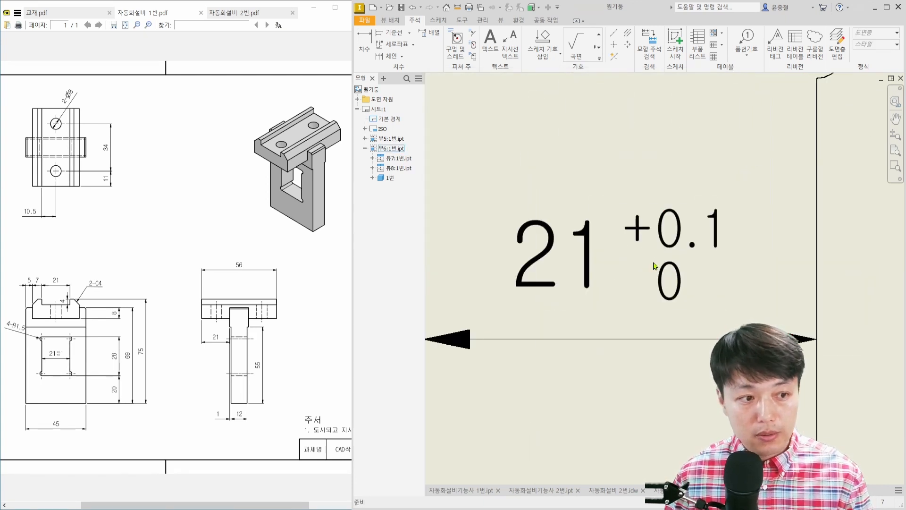
- Add a radius dimension to the window's upper-left corner relief, with its text outside the front view's left edge
scroll(633, 261, "down", 3)
middle_click_drag(600, 228, 647, 324)
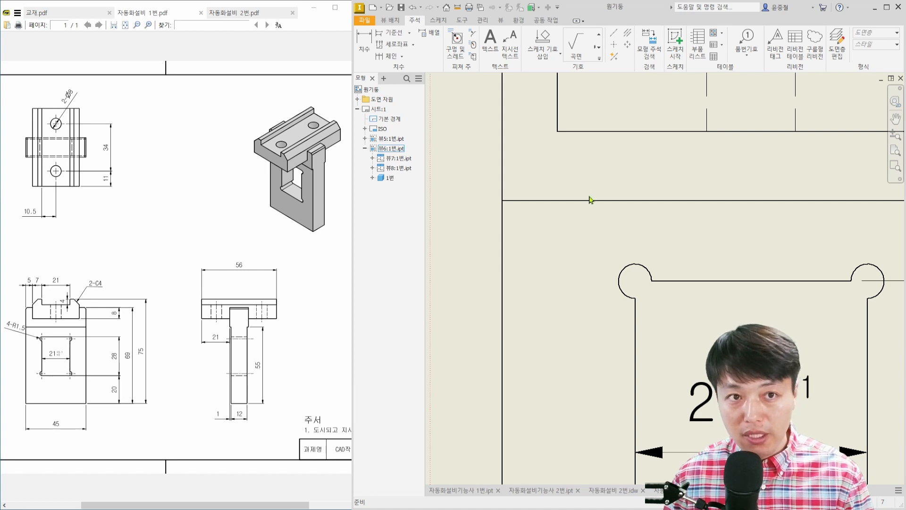
key("d")
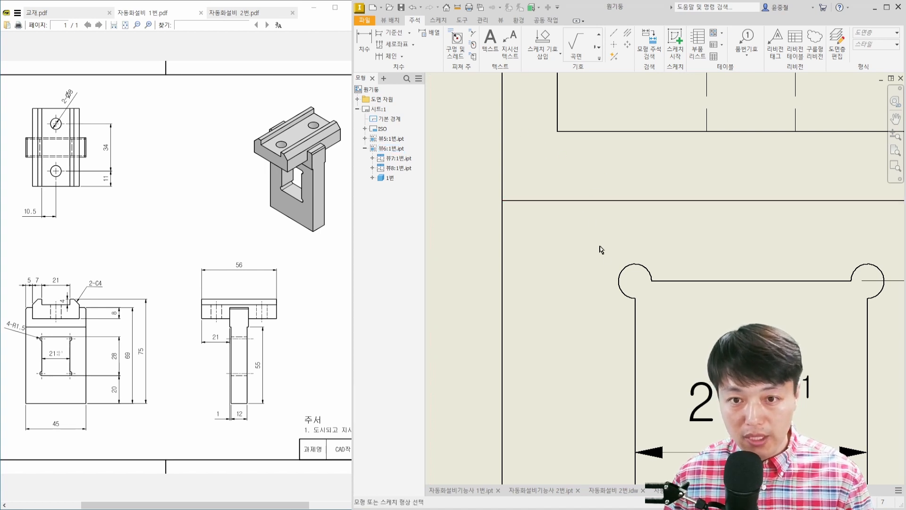
left_click(623, 273)
middle_click_drag(535, 274, 606, 286)
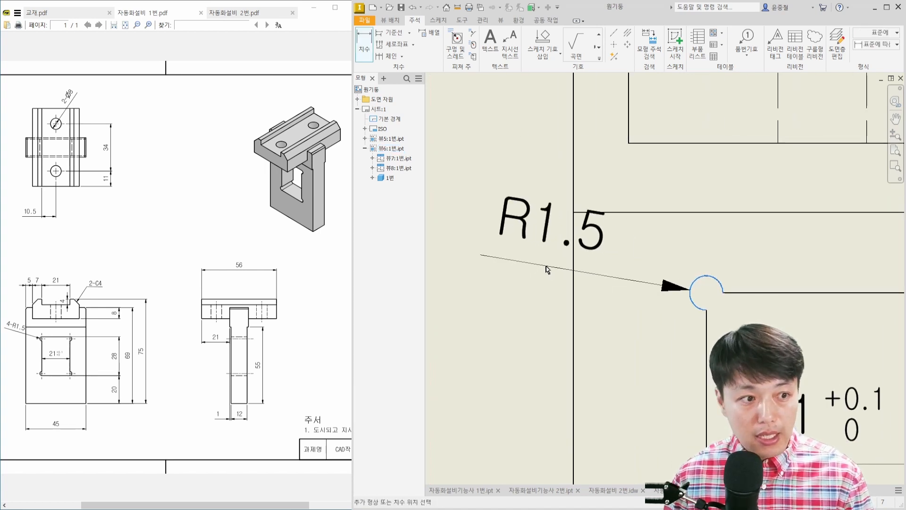
left_click(500, 259)
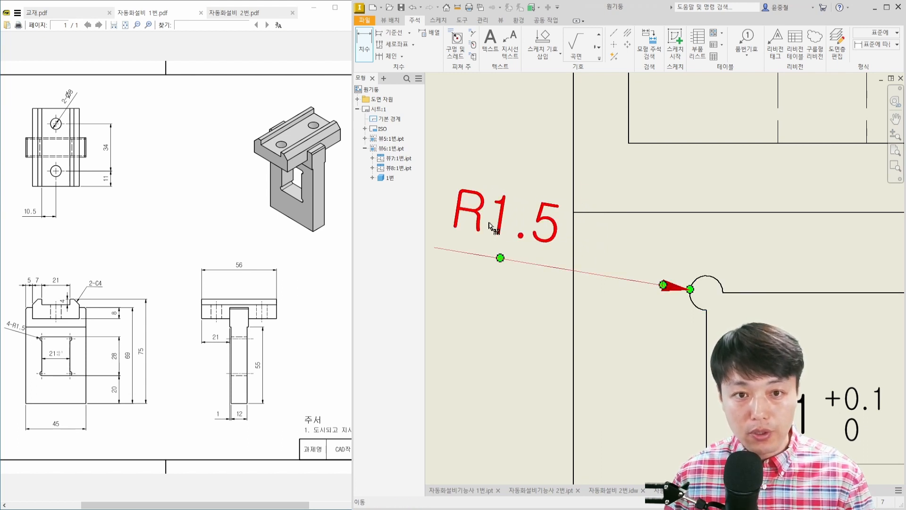
key("Escape")
- Prefix the window corner's radius dimension with "4-" and shift its text slightly away from the front view
double_click(521, 228)
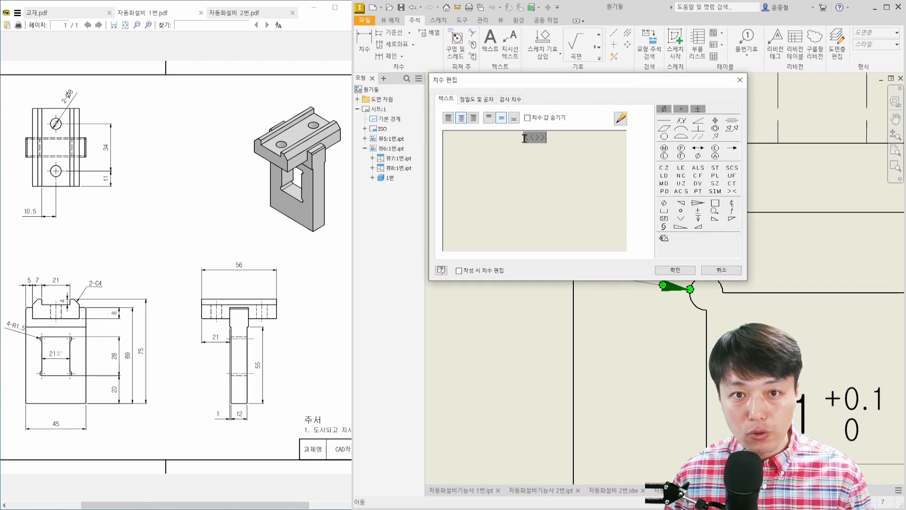
left_click(525, 137)
key("Home")
type("4-")
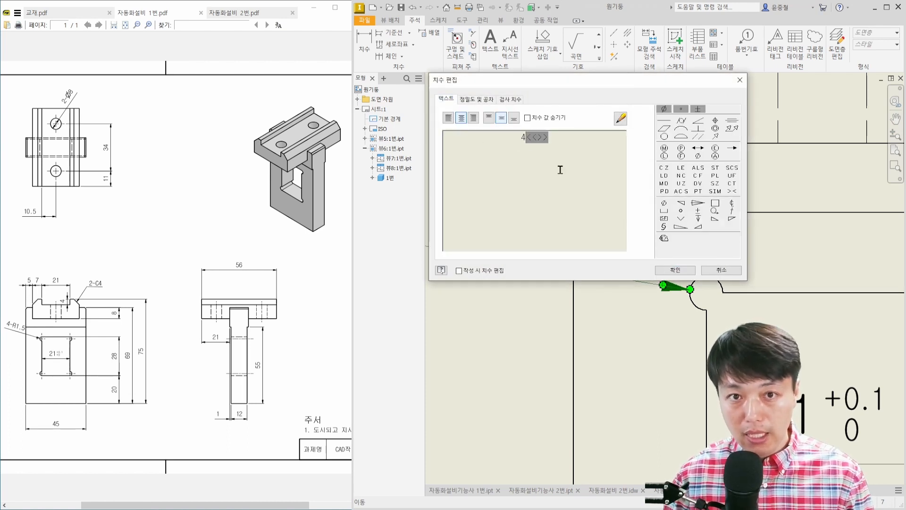
left_click(675, 270)
scroll(590, 258, "up", 2)
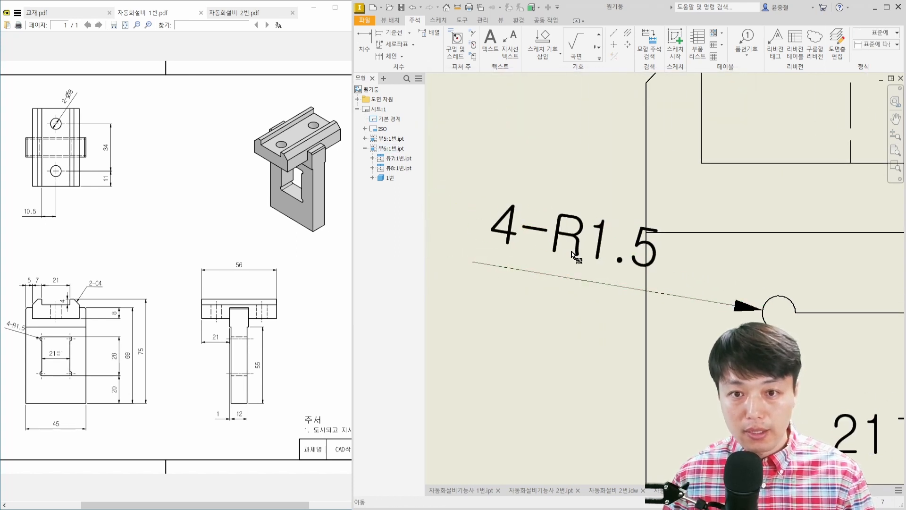
left_click_drag(573, 255, 552, 250)
scroll(641, 243, "down", 3)
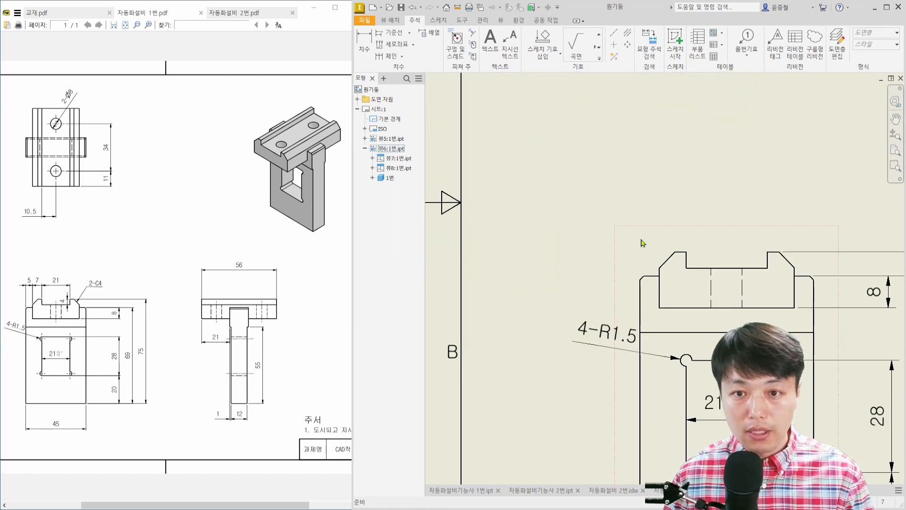
- Dimension the horizontal offsets from the upright's left edge to the block's left edge and on to the slot, aligned above the front view
key("d")
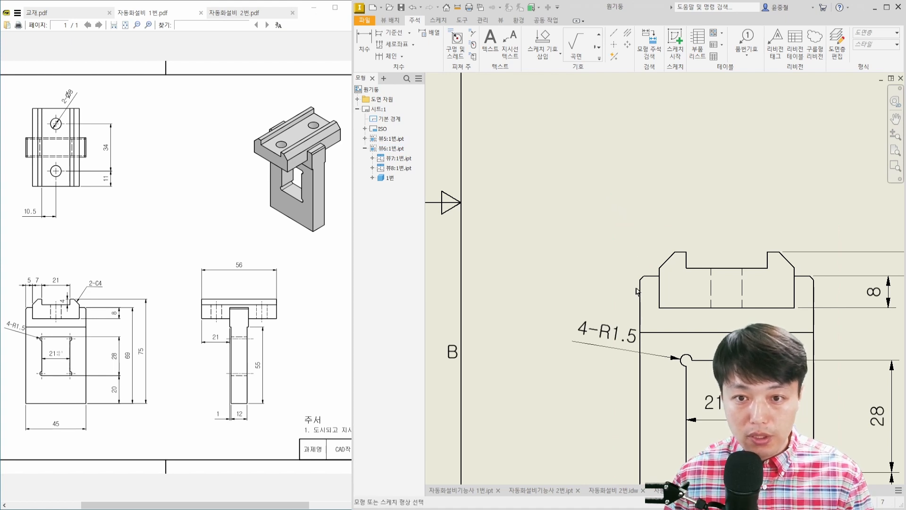
left_click(640, 294)
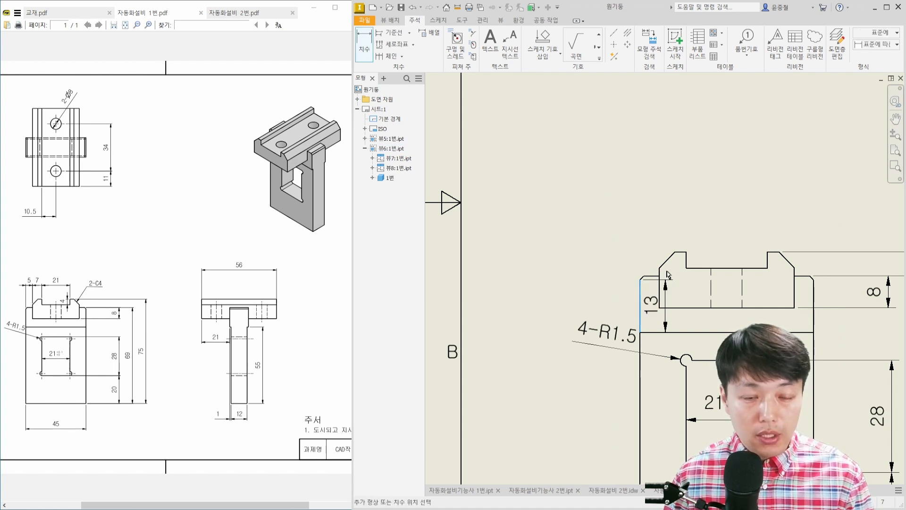
left_click(660, 272)
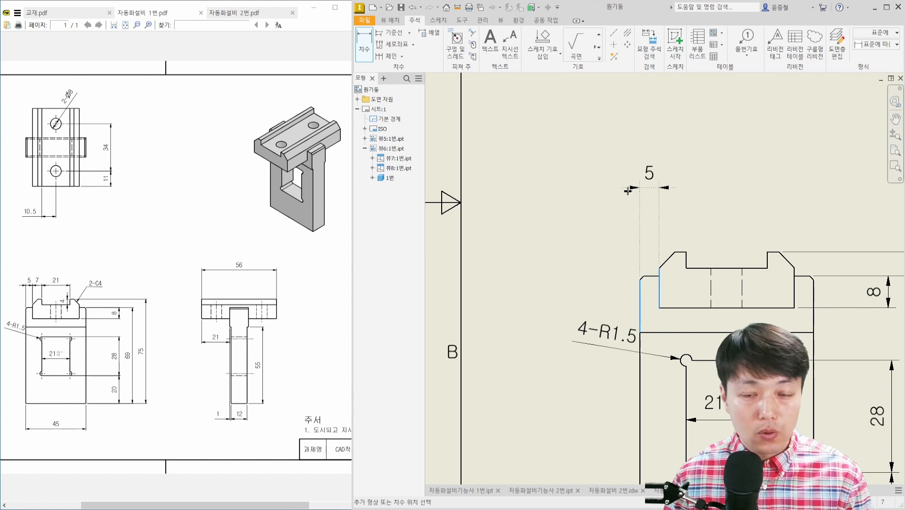
left_click(628, 190)
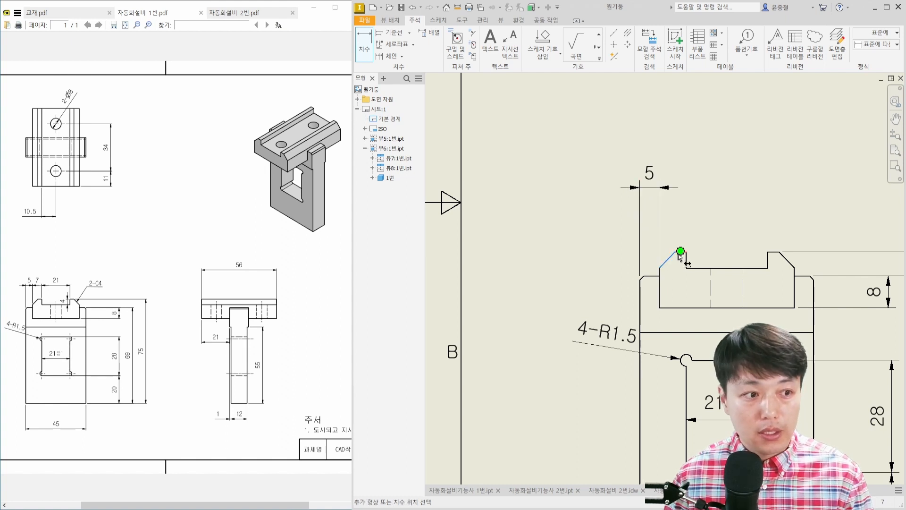
left_click(681, 251)
left_click(686, 188)
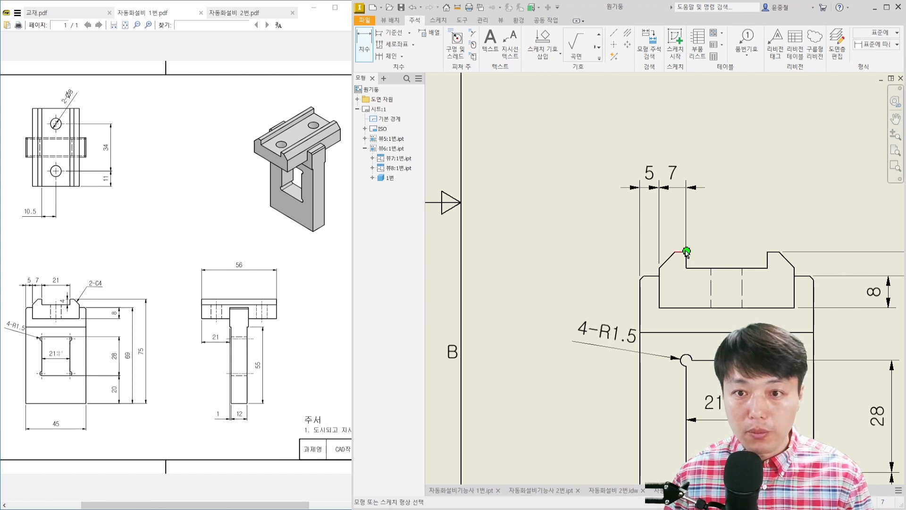
- Dimension the top slot's width in line with the offsets above the front view, and its depth inside the slot
left_click(681, 252)
left_click(769, 251)
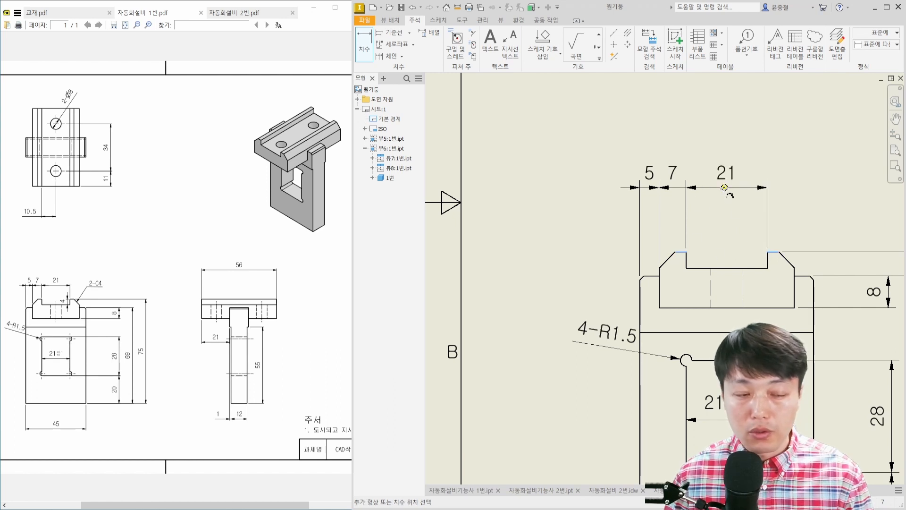
left_click(725, 188)
left_click(764, 267)
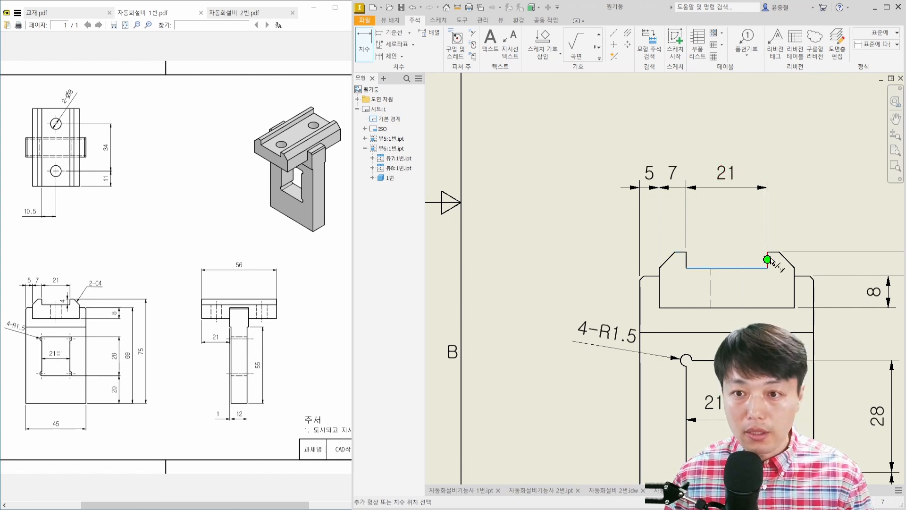
left_click(772, 252)
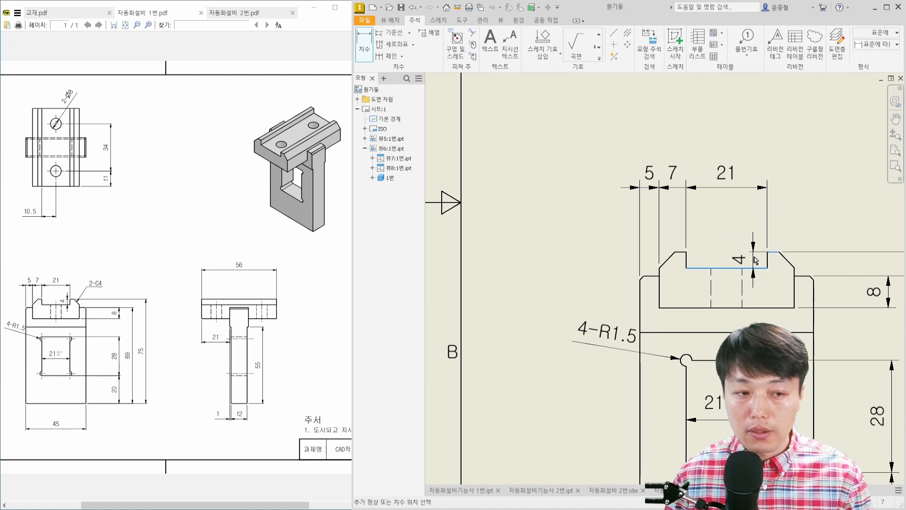
left_click(751, 261)
key("Escape")
middle_click_drag(795, 261, 701, 261)
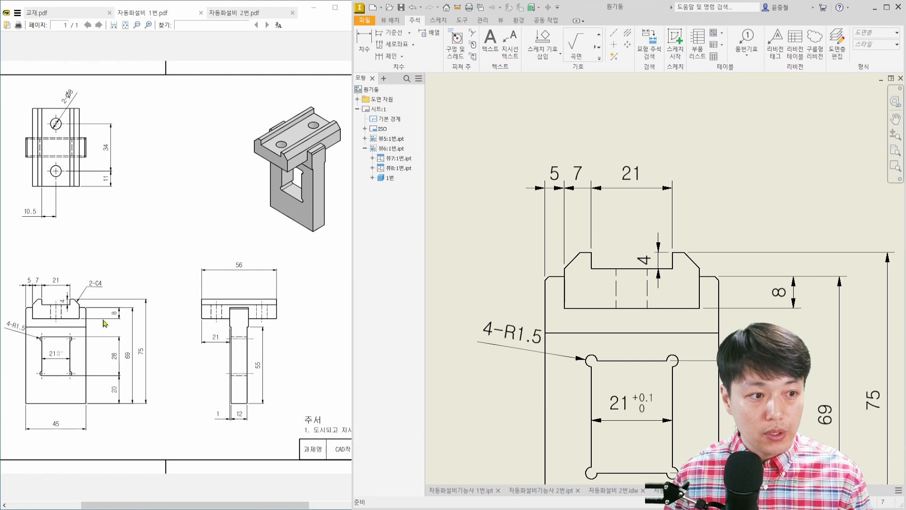
left_click_drag(98, 293, 116, 293)
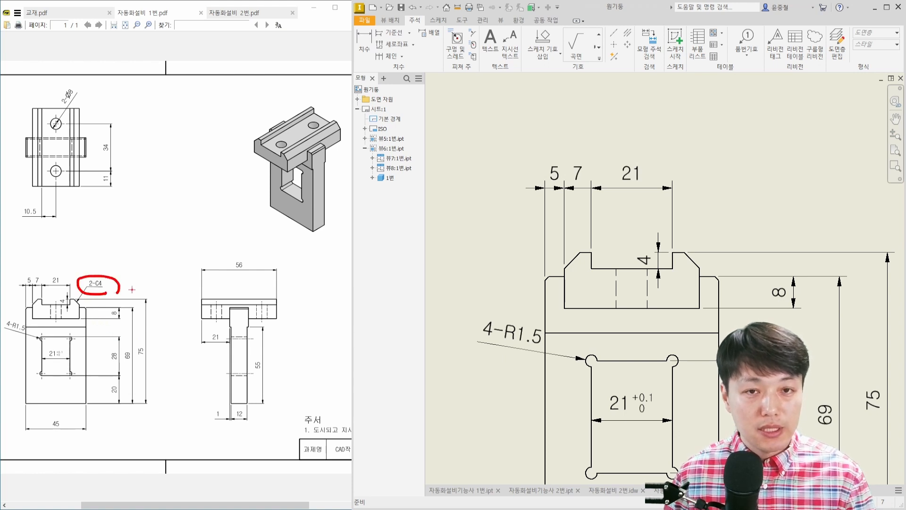
key("Escape")
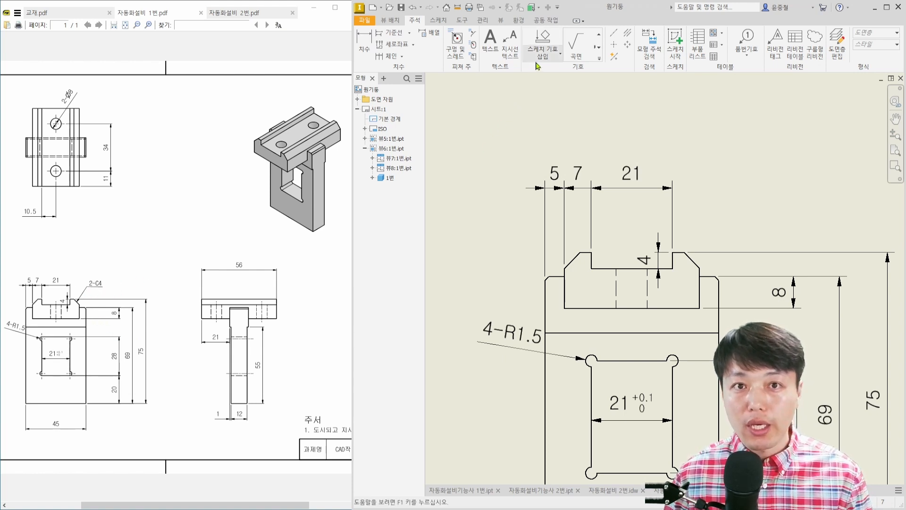
left_click_drag(499, 25, 529, 61)
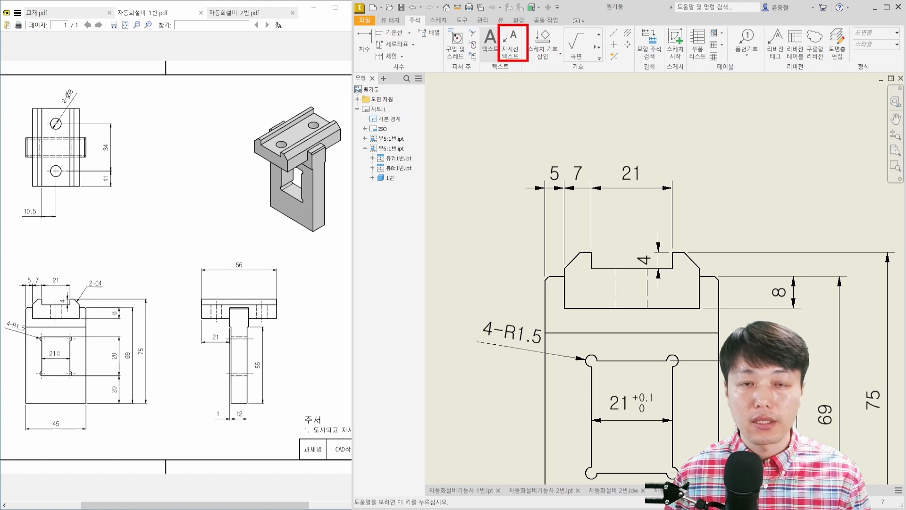
key("Escape")
- Add a leader without text to the block's upper-right chamfer in the front view, rising to a horizontal landing outside the view
left_click(510, 44)
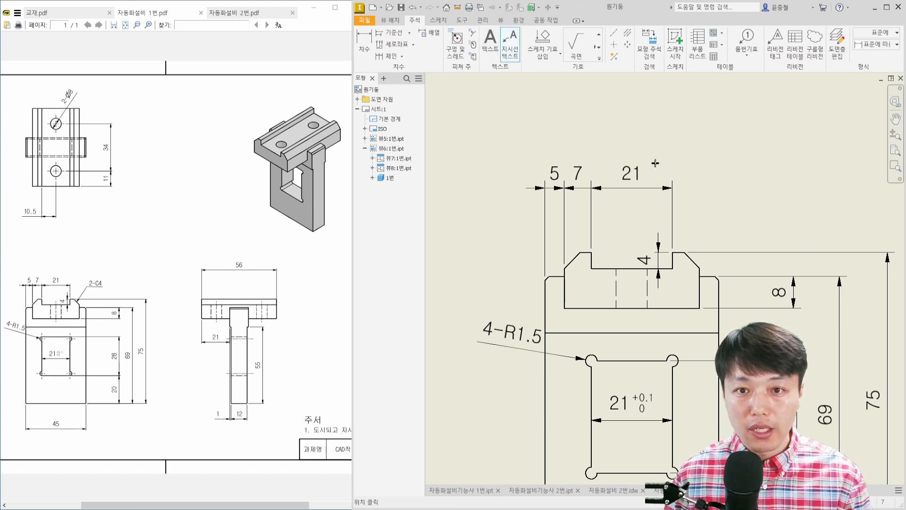
scroll(699, 276, "down", 3)
left_click(673, 247)
scroll(708, 203, "up", 2)
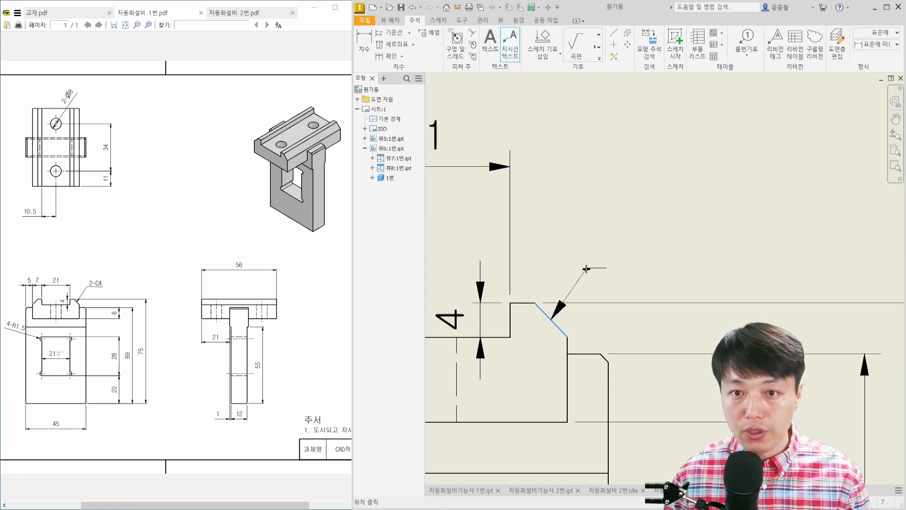
left_click(606, 232)
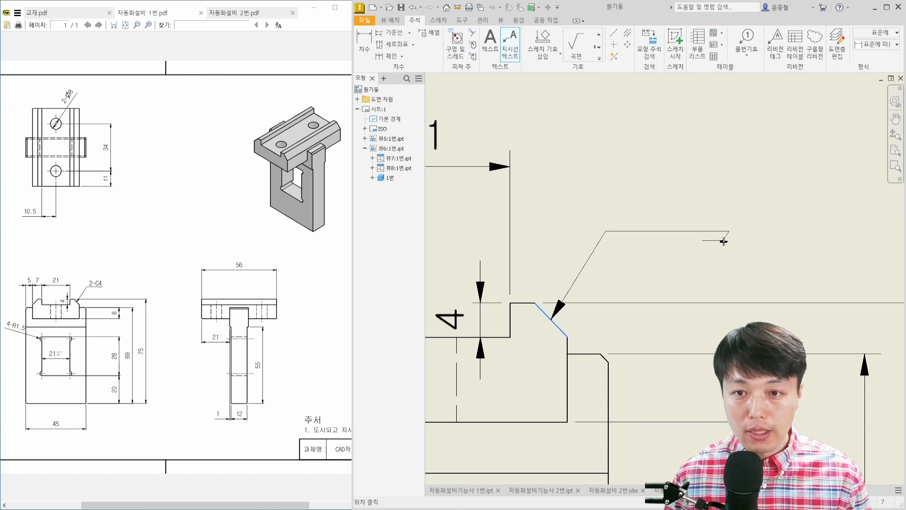
right_click(737, 222)
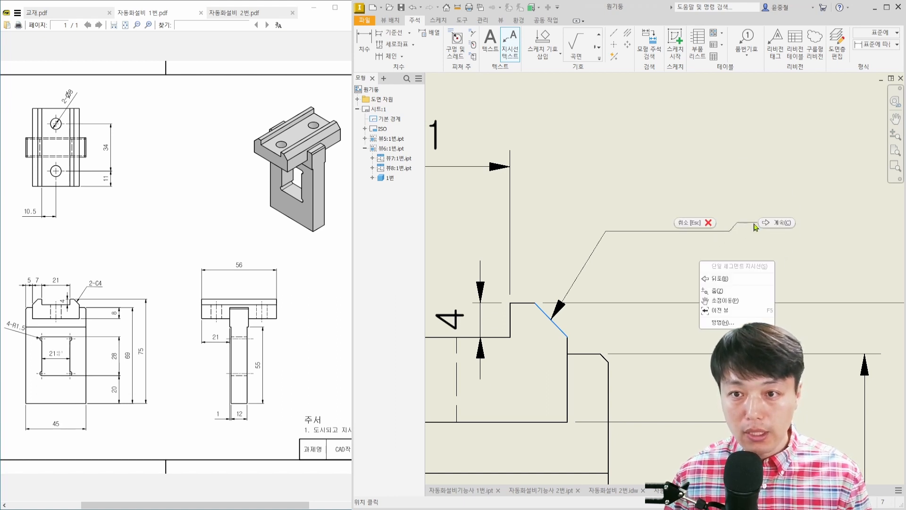
left_click(764, 224)
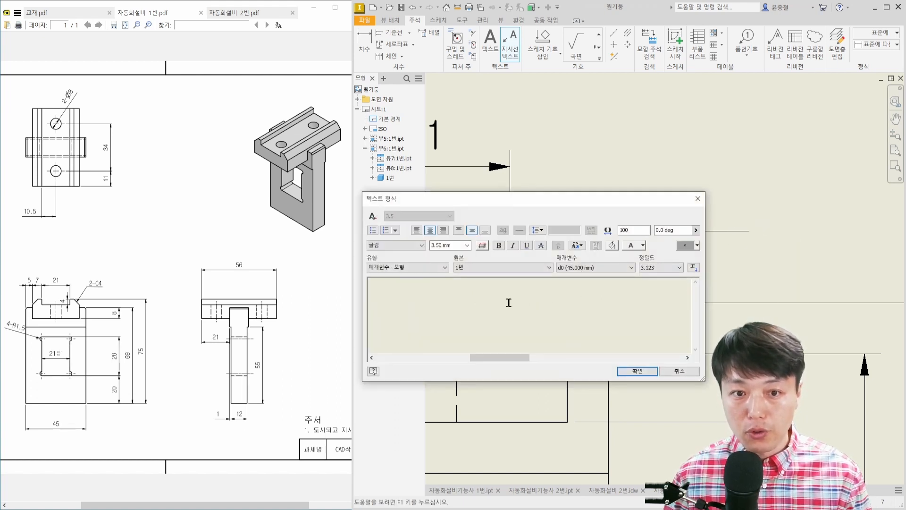
left_click_drag(482, 205, 414, 202)
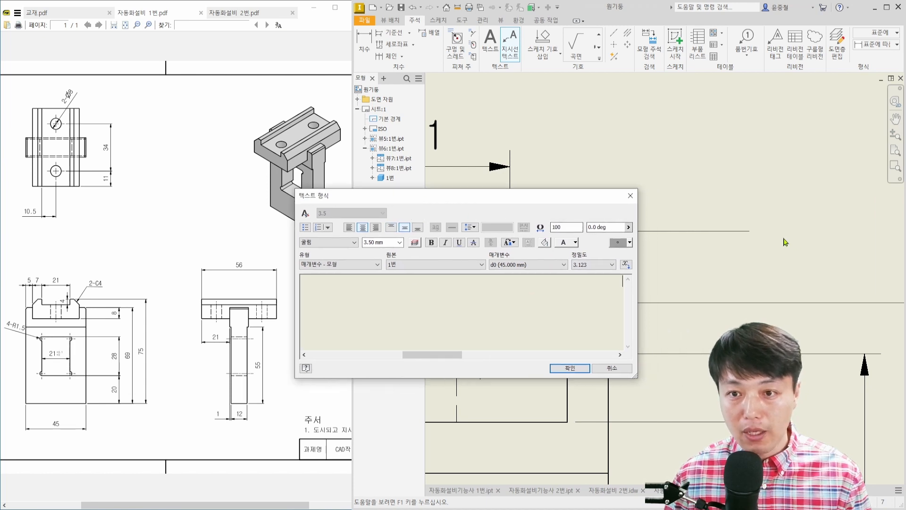
left_click_drag(745, 211, 868, 258)
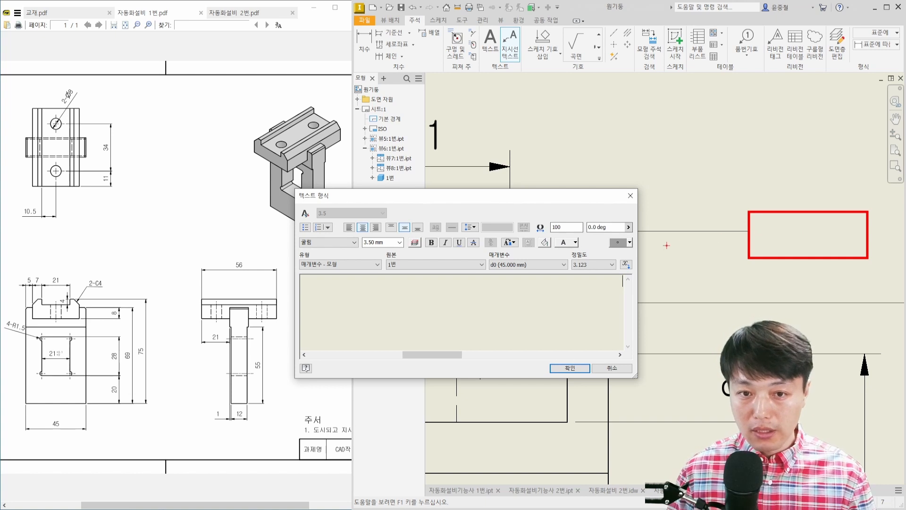
mouse_move(784, 223)
left_mouse_down()
mouse_move(707, 170)
mouse_move(679, 198)
left_mouse_up()
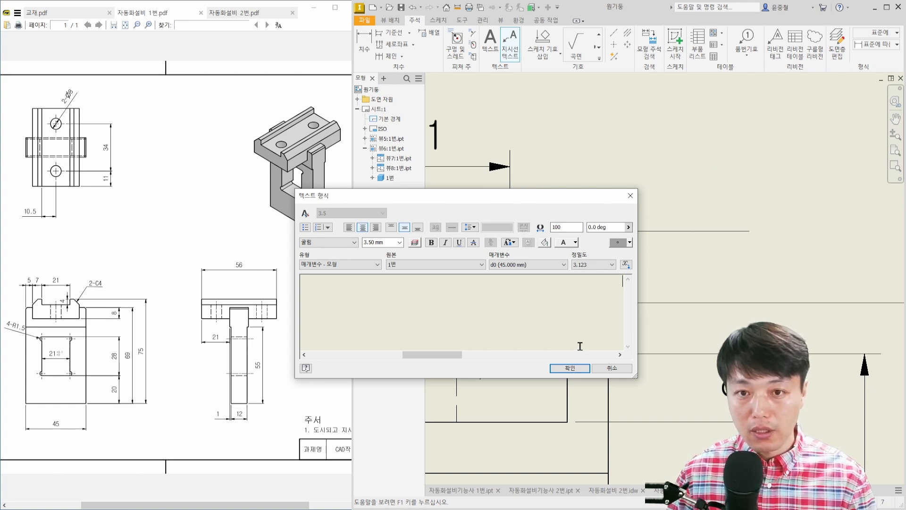
left_click(572, 367)
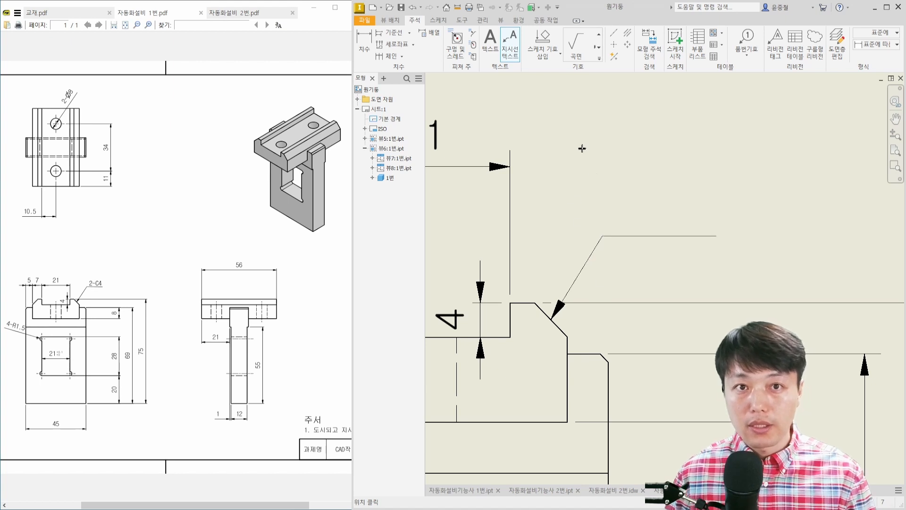
- Add the text "2-C4" and move it just above the chamfer leader's horizontal line
left_click(490, 43)
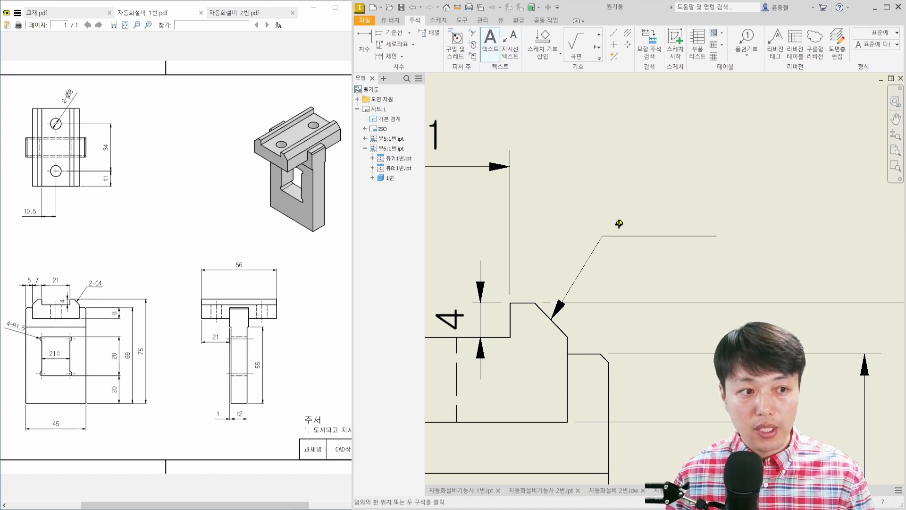
left_click(640, 223)
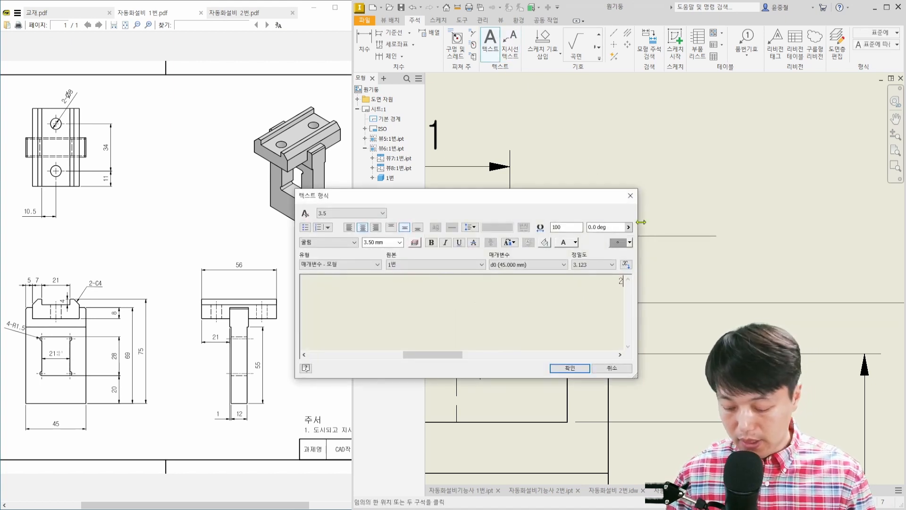
type("2-C4")
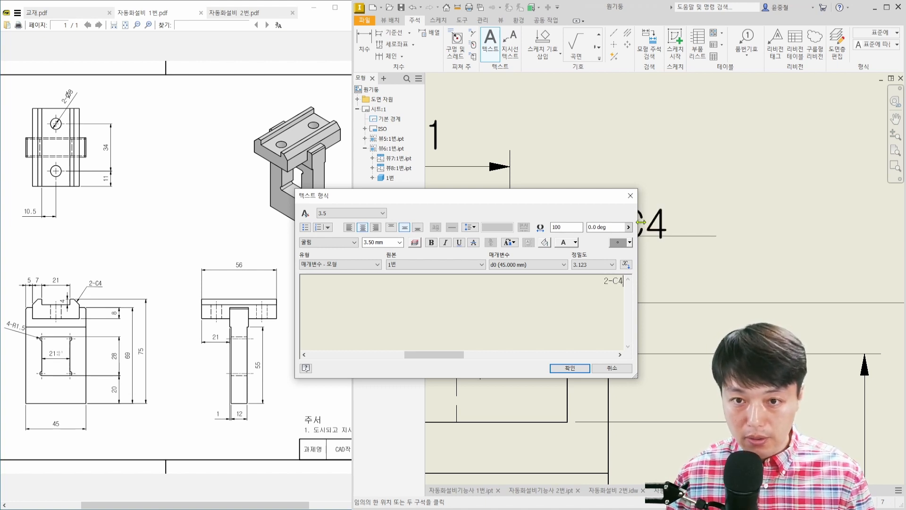
key("Return")
key("Escape")
left_click_drag(620, 222, 655, 210)
key("Escape")
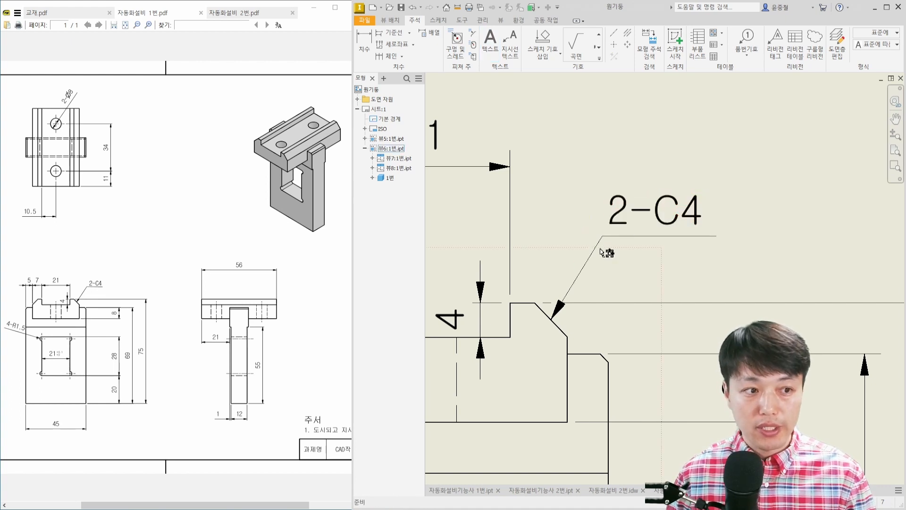
- Dimension the block's overall length between its two end edges, placed above the side view
scroll(652, 277, "down", 3)
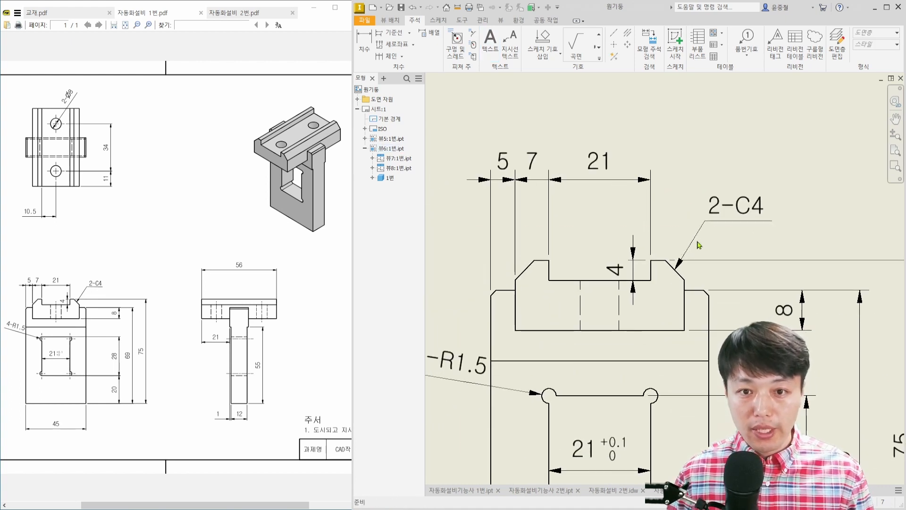
scroll(597, 293, "down", 3)
middle_click_drag(696, 296, 468, 264)
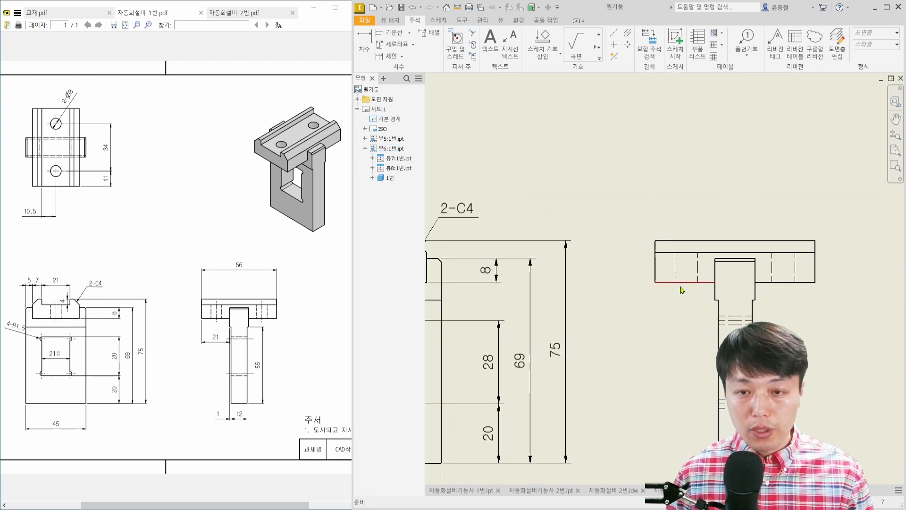
middle_click_drag(719, 319, 695, 287)
key("d")
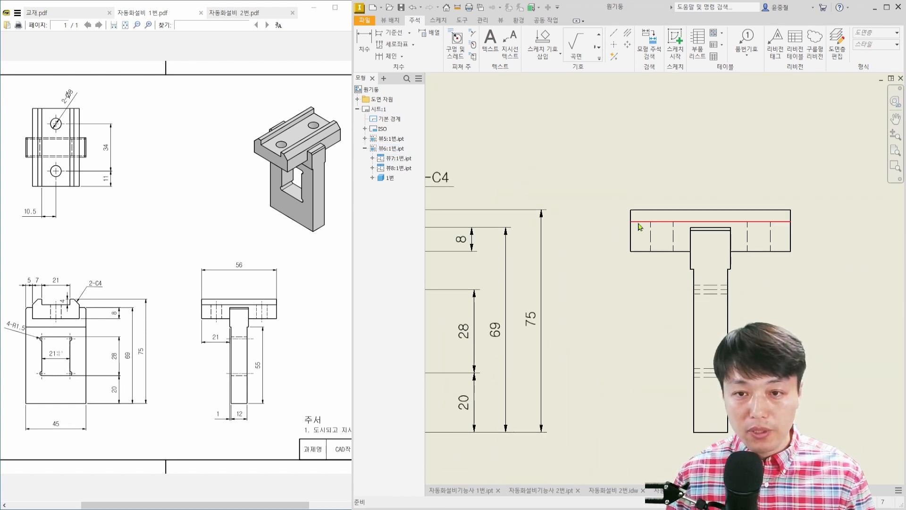
left_click(632, 237)
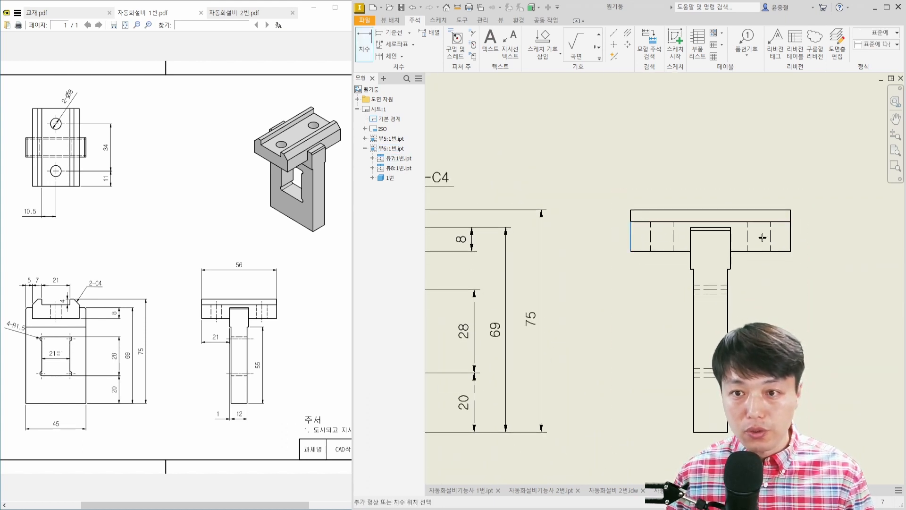
left_click(795, 242)
left_click(708, 158)
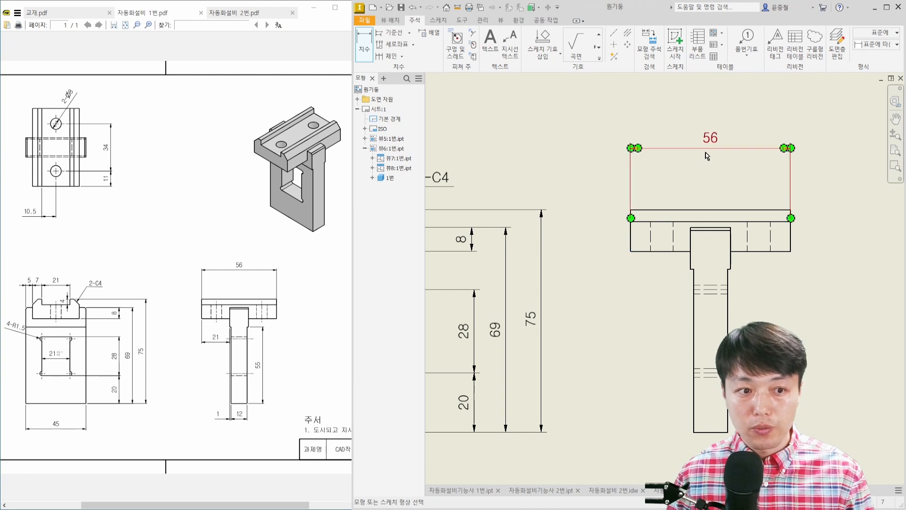
- Dimension the upright's narrower lower section in the side view: its height beside the view and its width below it
left_click(731, 268)
left_click(720, 433)
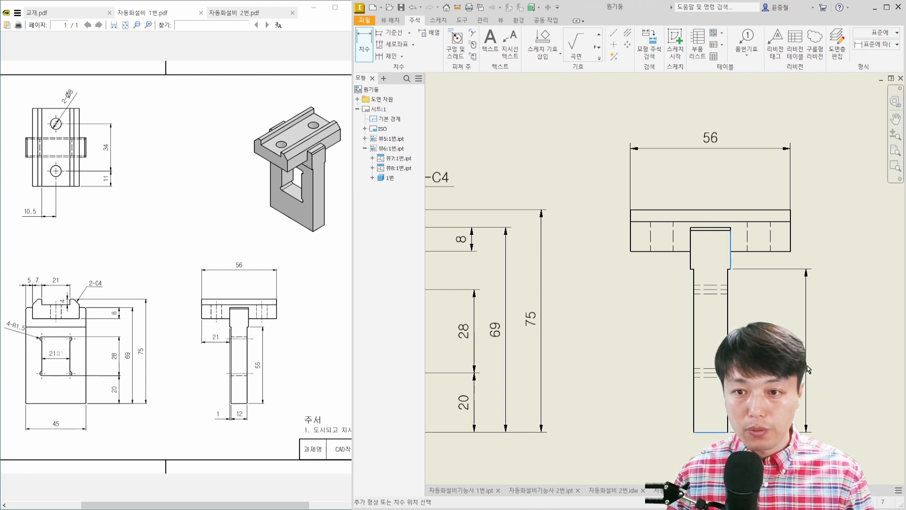
left_click(804, 368)
left_click(694, 418)
left_click(728, 413)
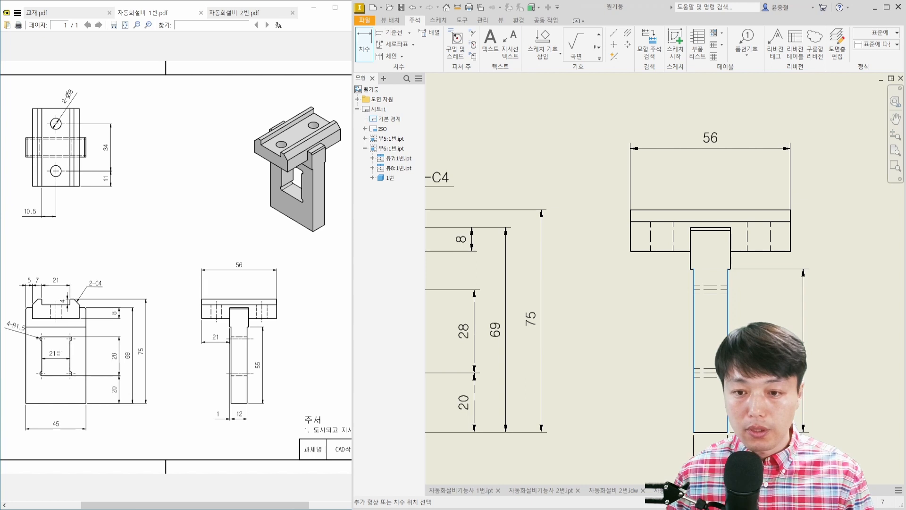
middle_click_drag(714, 474, 713, 420)
left_click(713, 422)
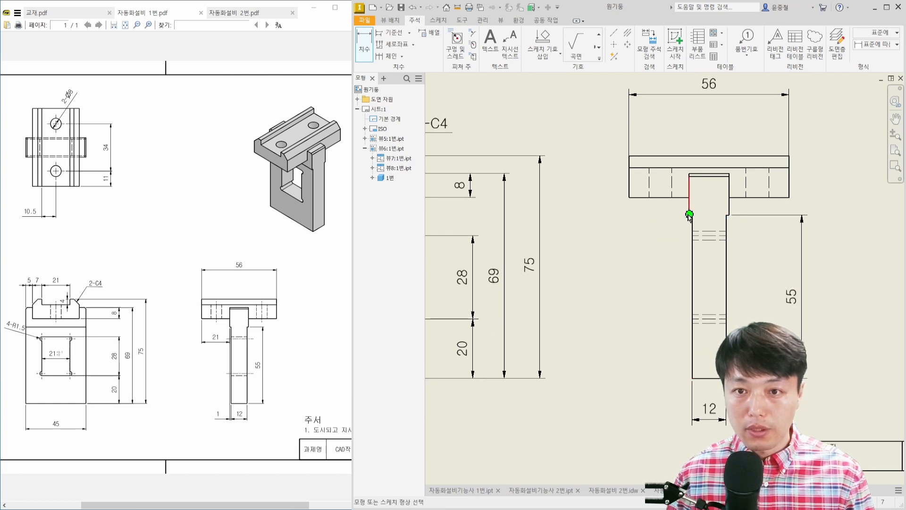
- Dimension the small step on the upright with its text outside the extension lines, and the block's overhang from its end to the upright
left_click_drag(690, 414, 666, 422)
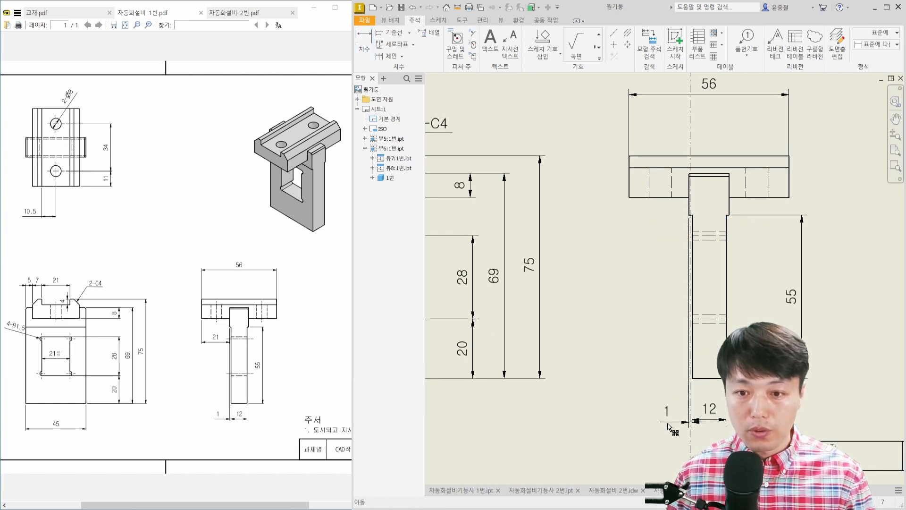
key("d")
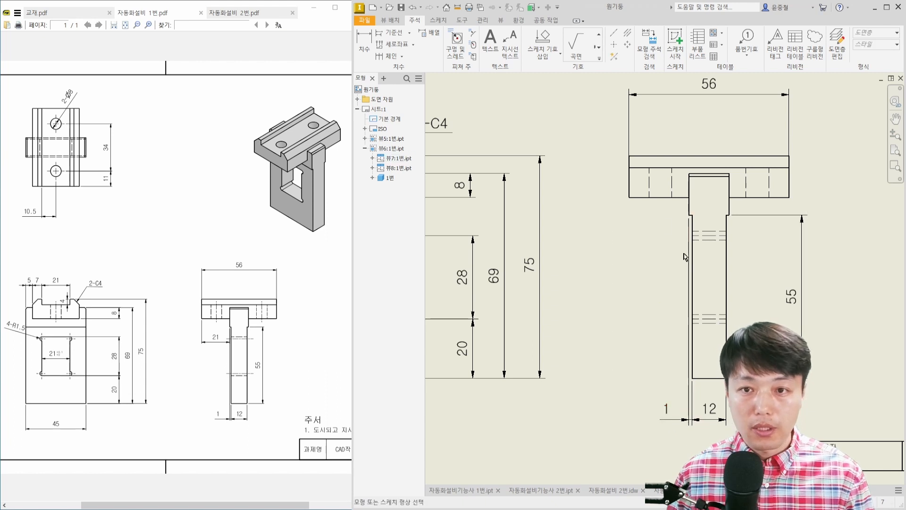
left_click(689, 207)
left_click(679, 275)
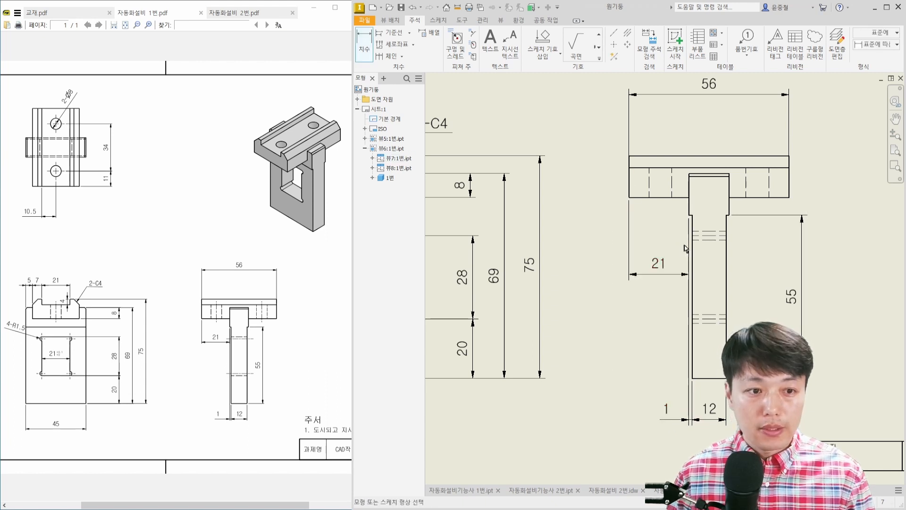
- Dimension the lower hole's horizontal offset from the slot edge below the top view, moving the text outside the extension lines
middle_click_drag(666, 245, 706, 306)
scroll(613, 273, "down", 3)
middle_click_drag(614, 272, 822, 399)
middle_click_drag(718, 296, 709, 349)
scroll(715, 276, "up", 2)
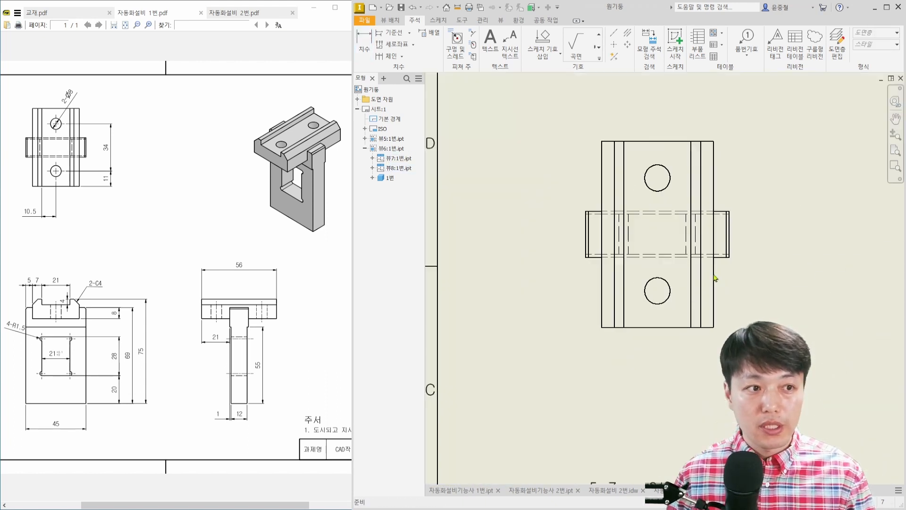
left_click(625, 305)
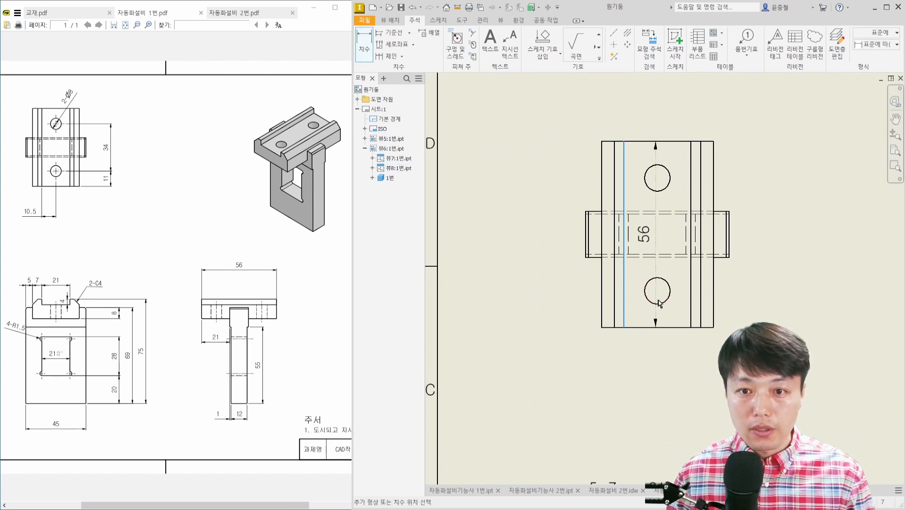
left_click(657, 304)
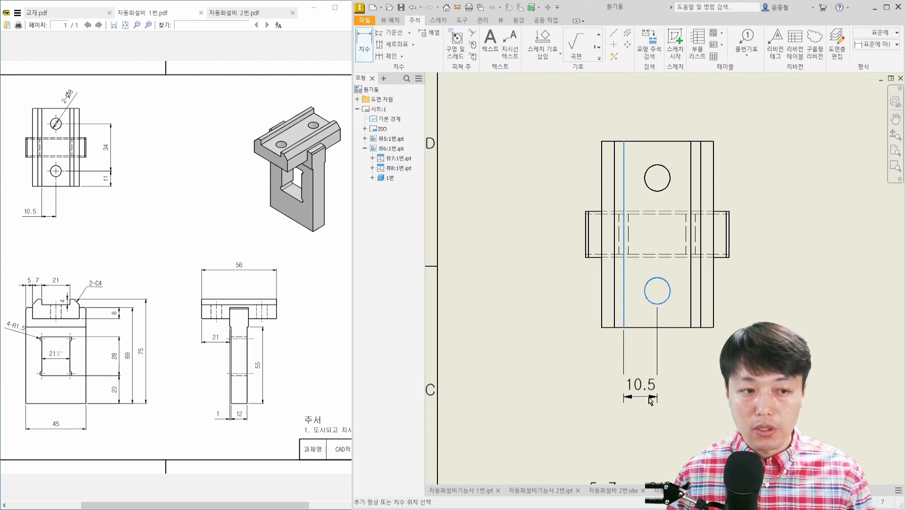
left_click(651, 396)
left_click_drag(646, 392, 602, 411)
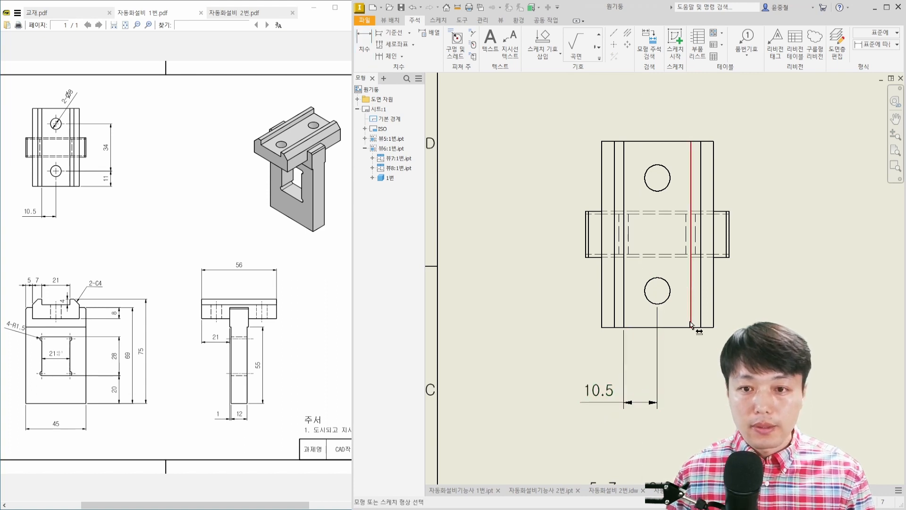
- Dimension the lower hole's distance from the block's end edge and the spacing between both holes, aligned beside the top view
key("d")
left_click(679, 327)
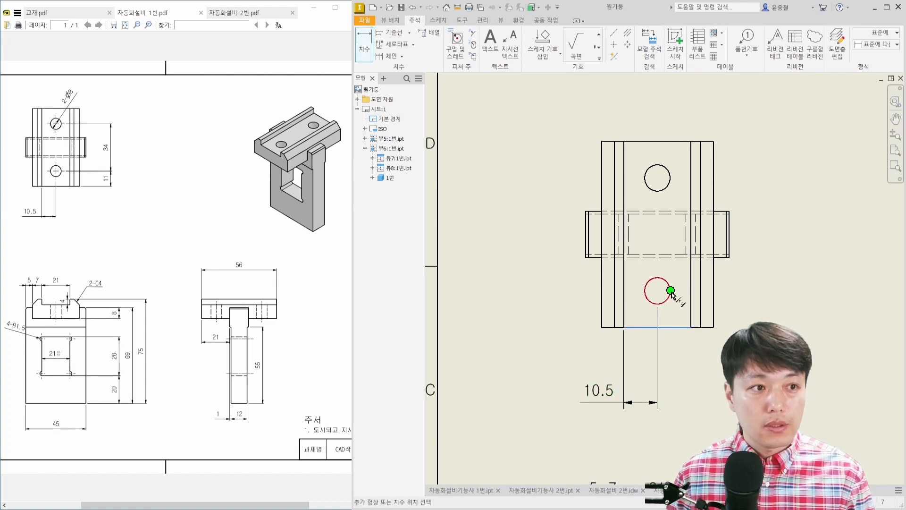
left_click(671, 291)
left_click(773, 299)
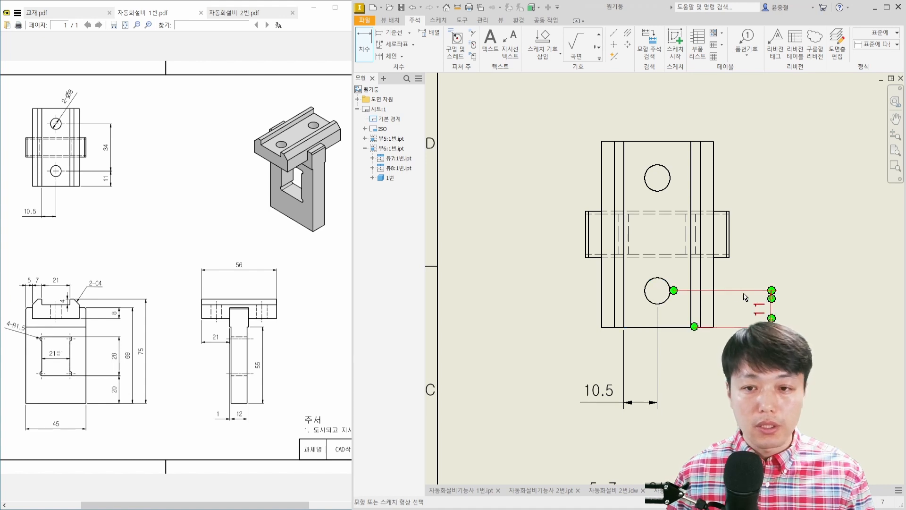
left_click(671, 290)
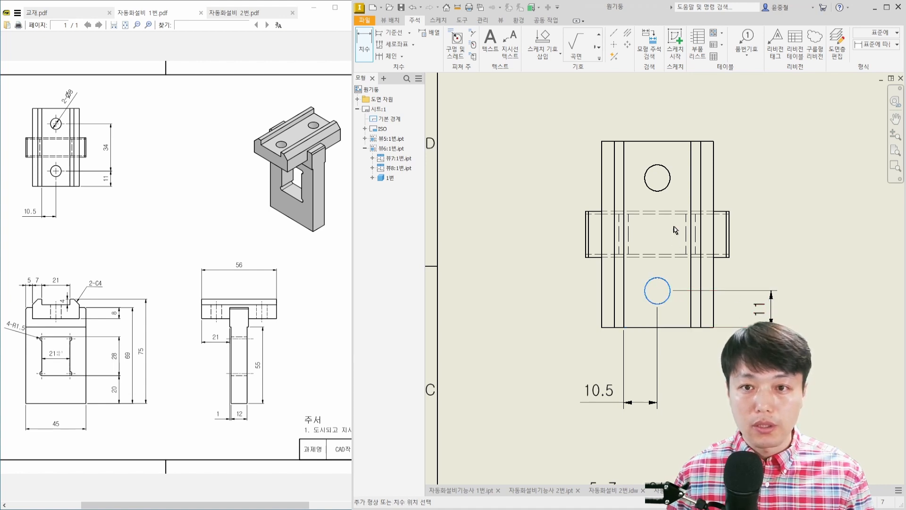
left_click(670, 179)
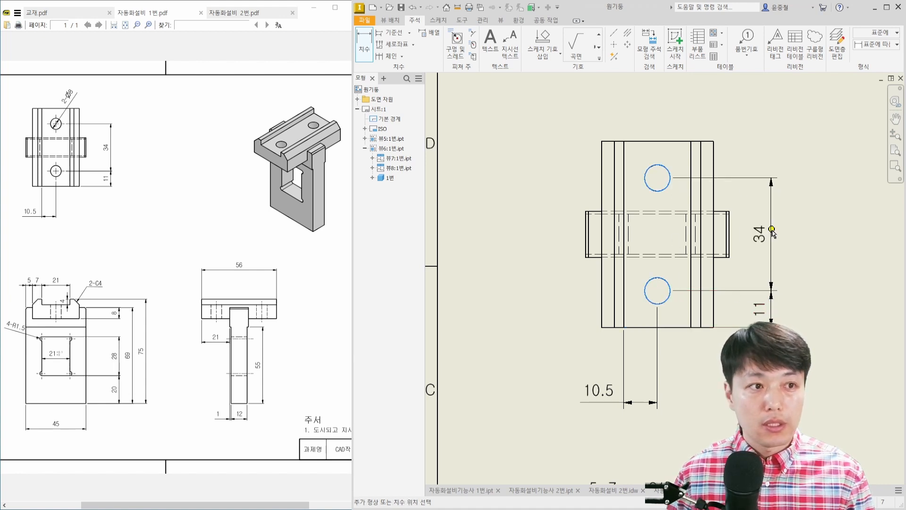
left_click(772, 232)
key("Escape")
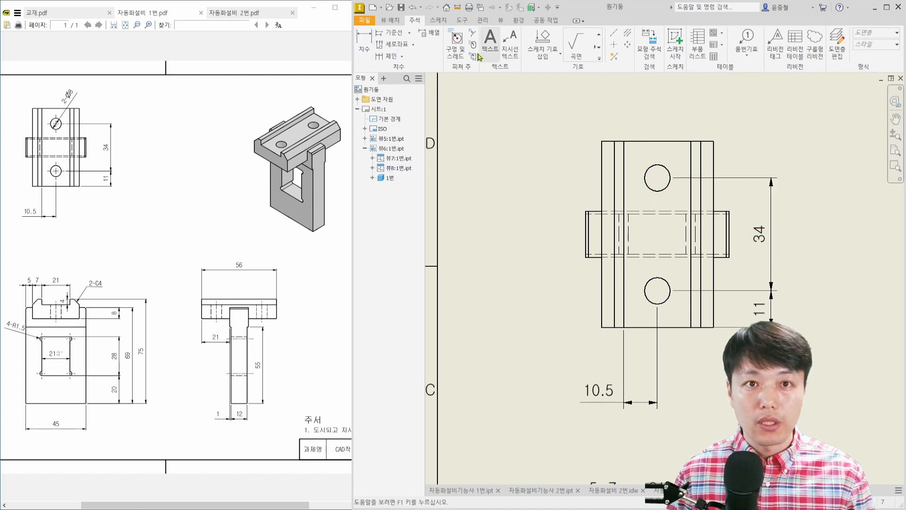
- Add a diameter dimension to the upper hole in the top view, with the prefix "2-" before the value
left_click(358, 42)
left_click(671, 178)
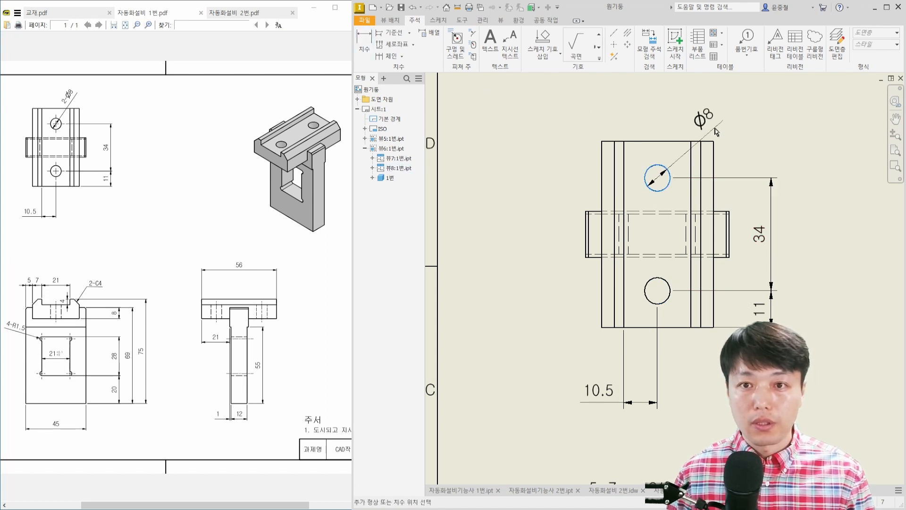
left_click(702, 112)
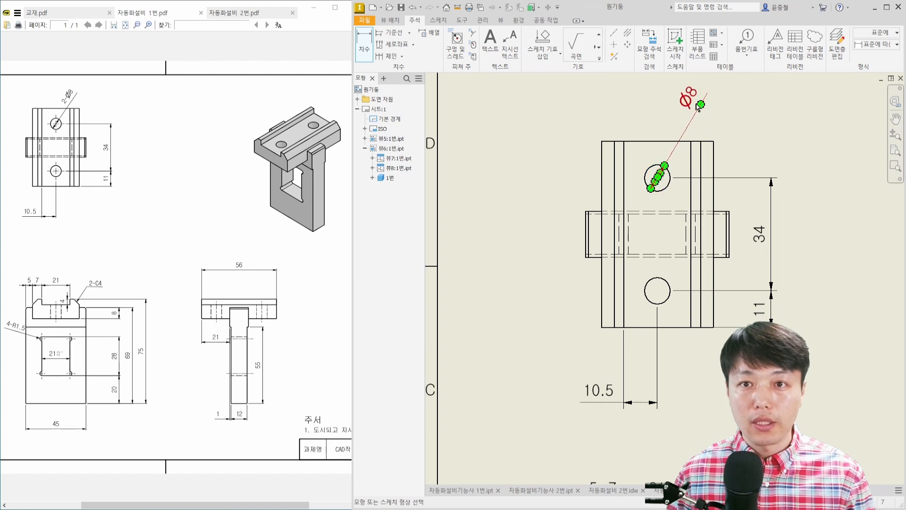
double_click(687, 99)
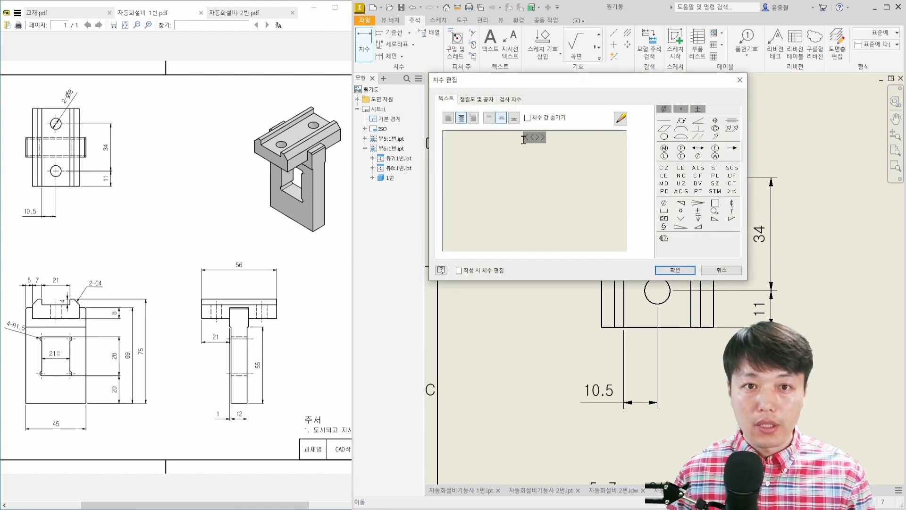
type("2-")
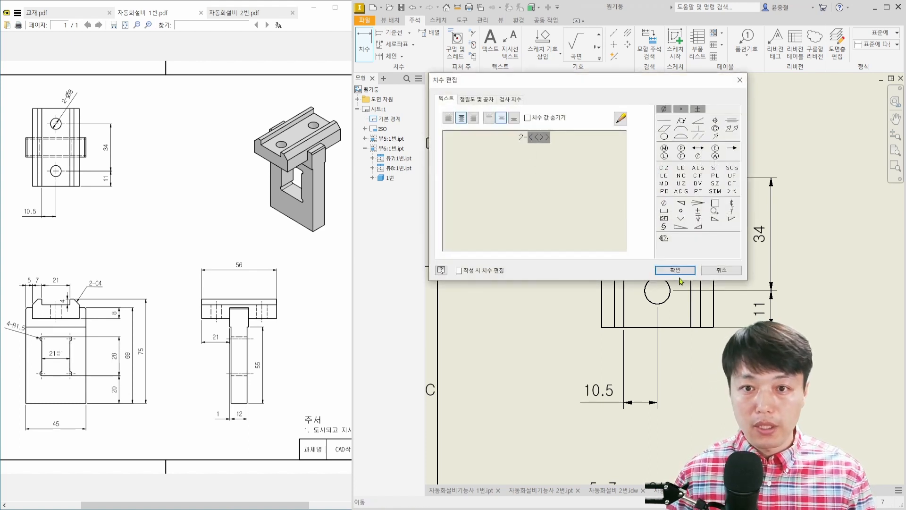
left_click(678, 272)
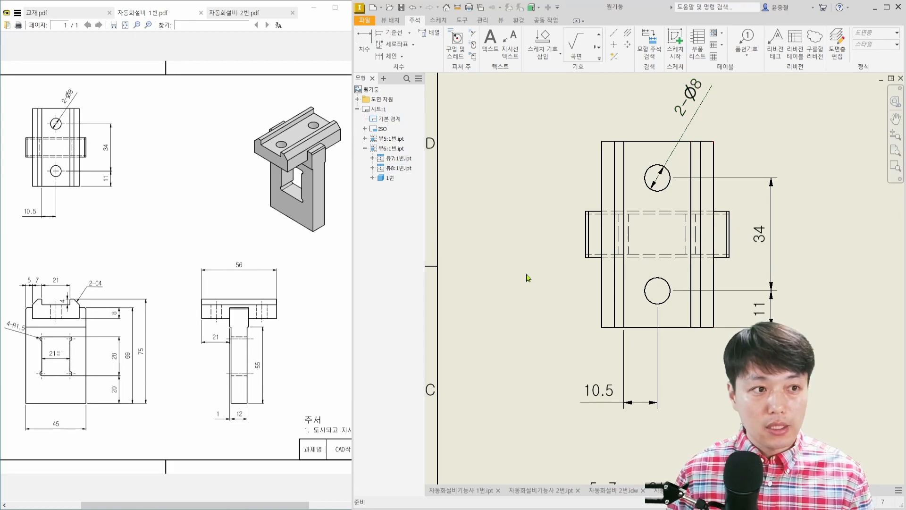
- Add a bisector centerline between the two hidden hole edges in the front view's upper block
scroll(667, 283, "down", 3)
middle_click_drag(670, 290, 666, 272)
middle_click_drag(710, 312, 706, 252)
middle_click_drag(658, 340, 664, 217)
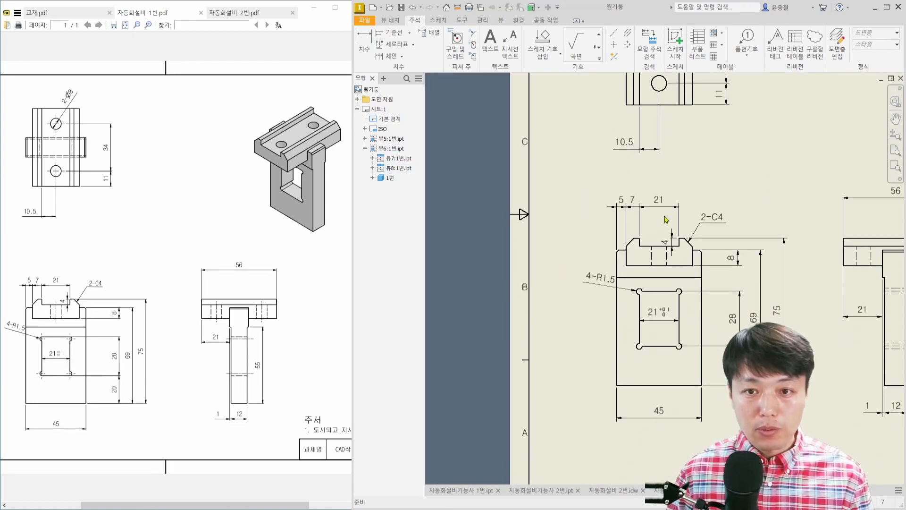
scroll(666, 328, "up", 3)
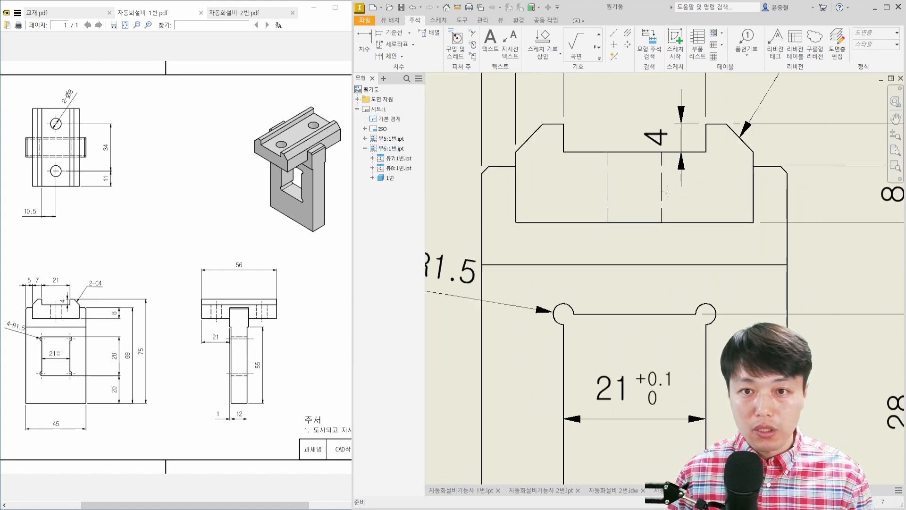
scroll(676, 199, "up", 3)
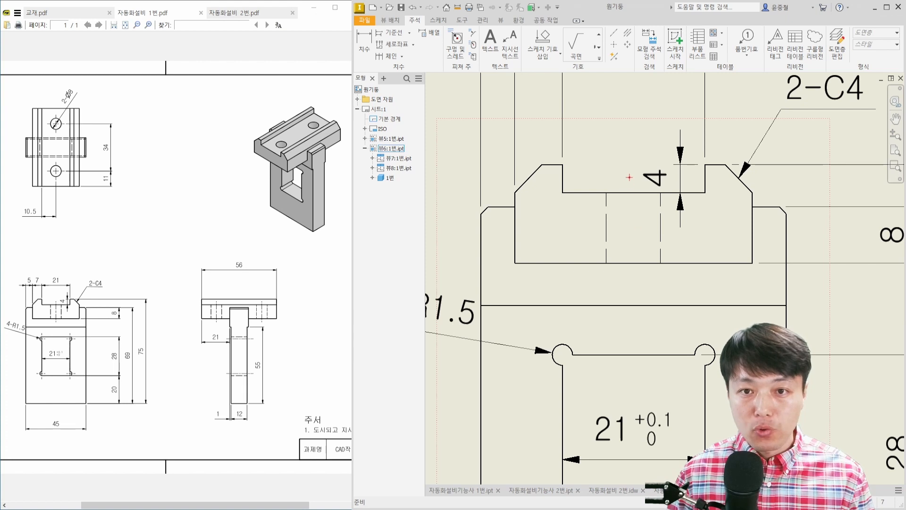
left_click_drag(629, 177, 632, 304)
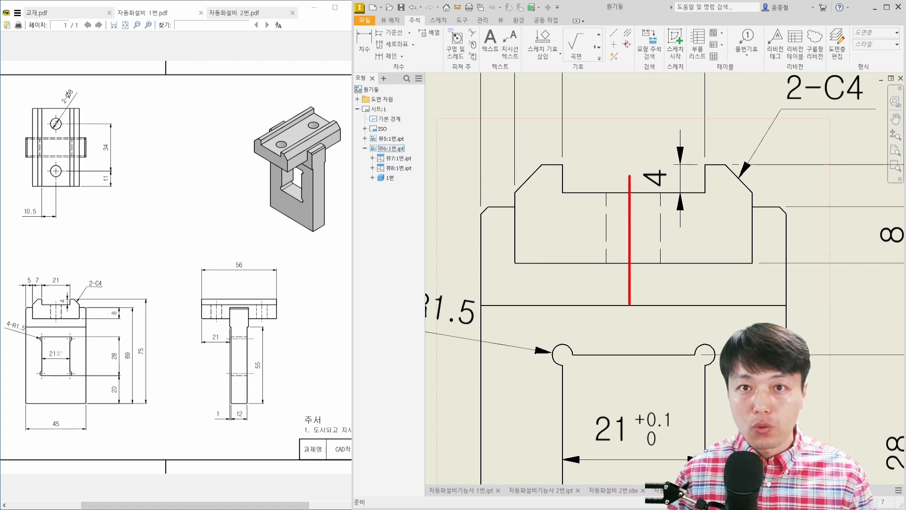
left_click_drag(621, 23, 635, 41)
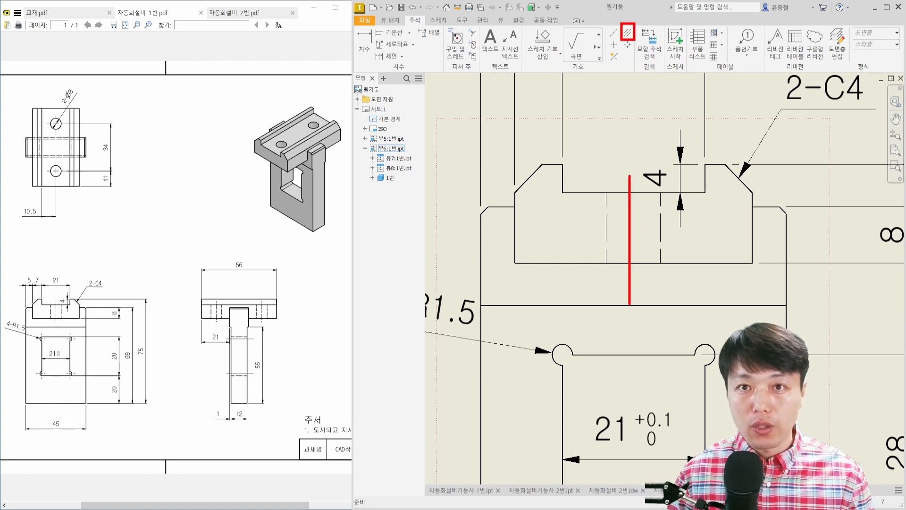
key("Escape")
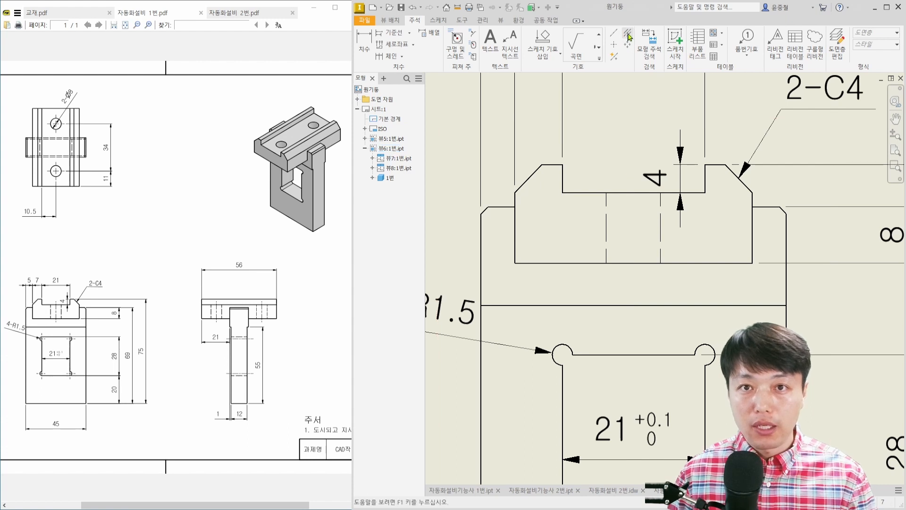
left_click(628, 32)
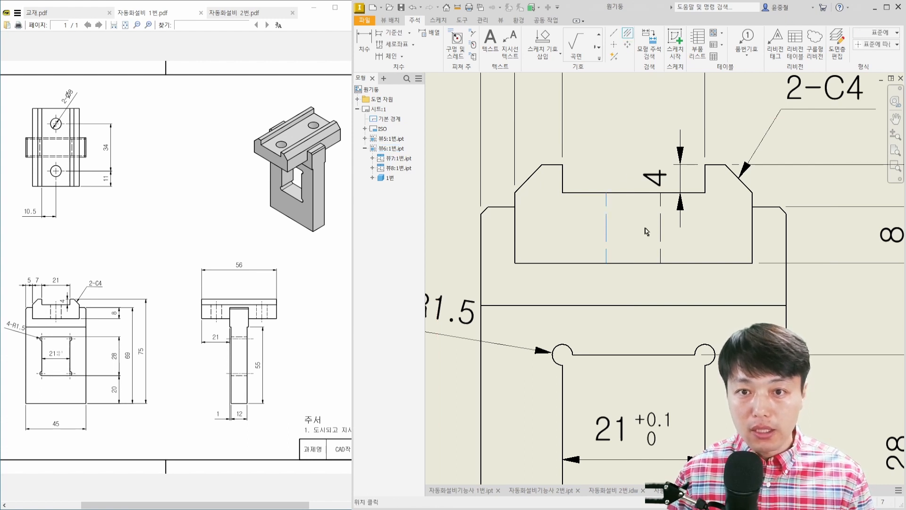
middle_click_drag(644, 263, 649, 204)
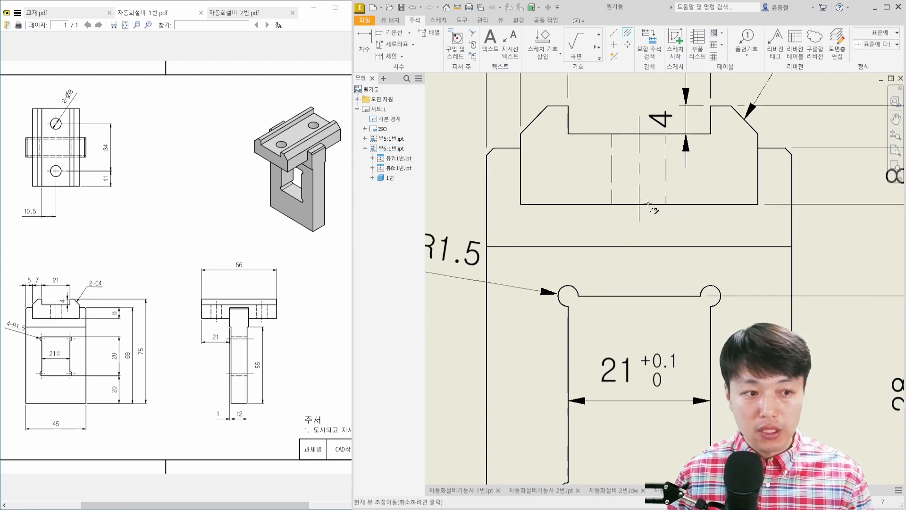
scroll(629, 323, "up", 3)
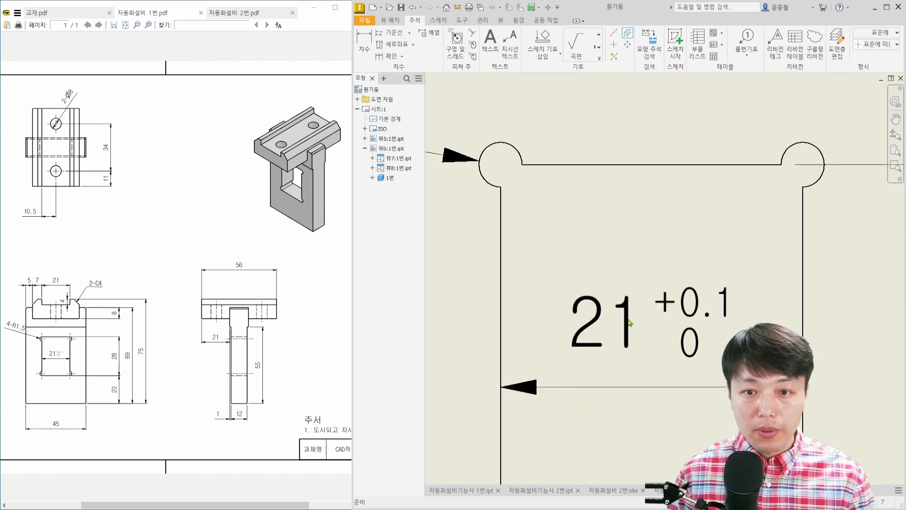
scroll(624, 312, "down", 2)
scroll(556, 168, "up", 4)
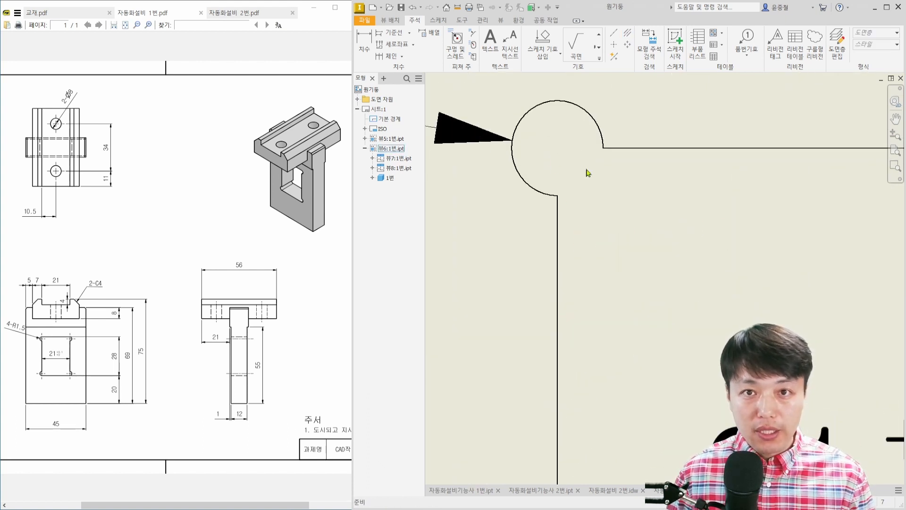
left_click_drag(487, 148, 657, 147)
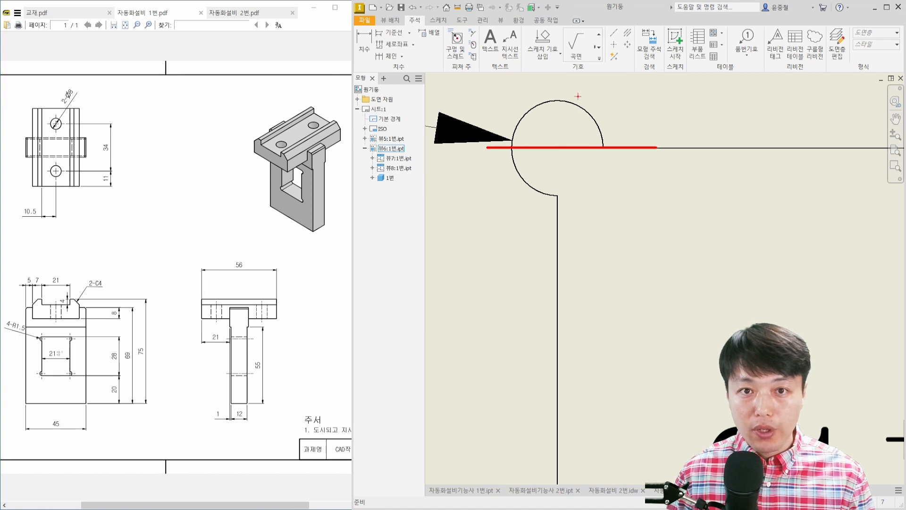
left_click_drag(556, 85, 555, 221)
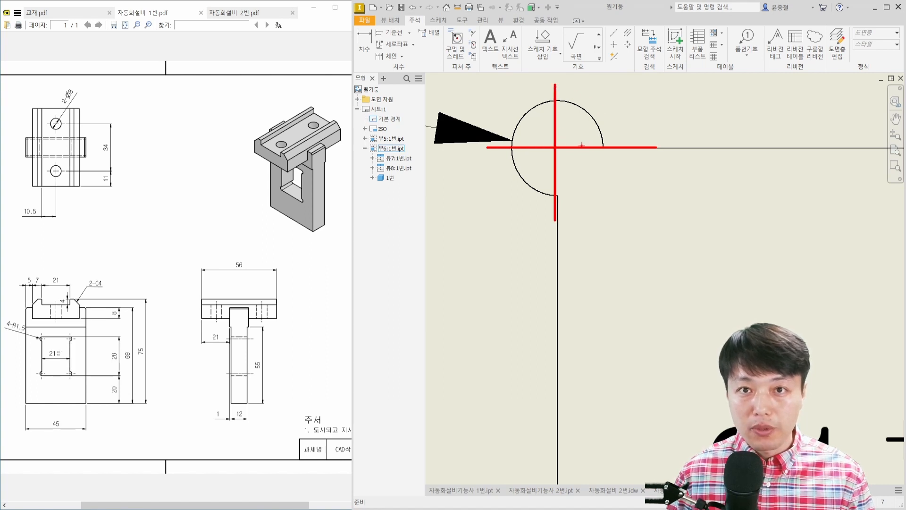
left_click_drag(607, 36, 623, 52)
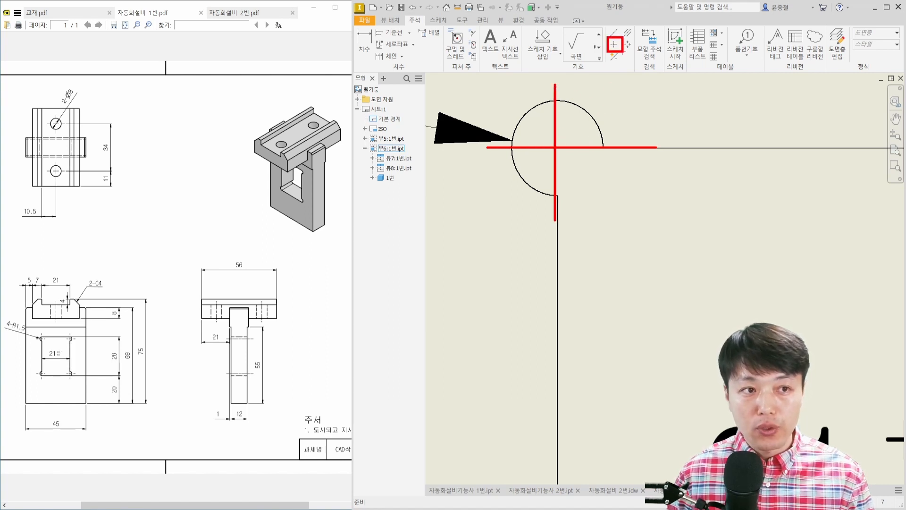
key("Escape")
- Add center marks to the four rounded corner reliefs of the window in the front view
left_click(613, 43)
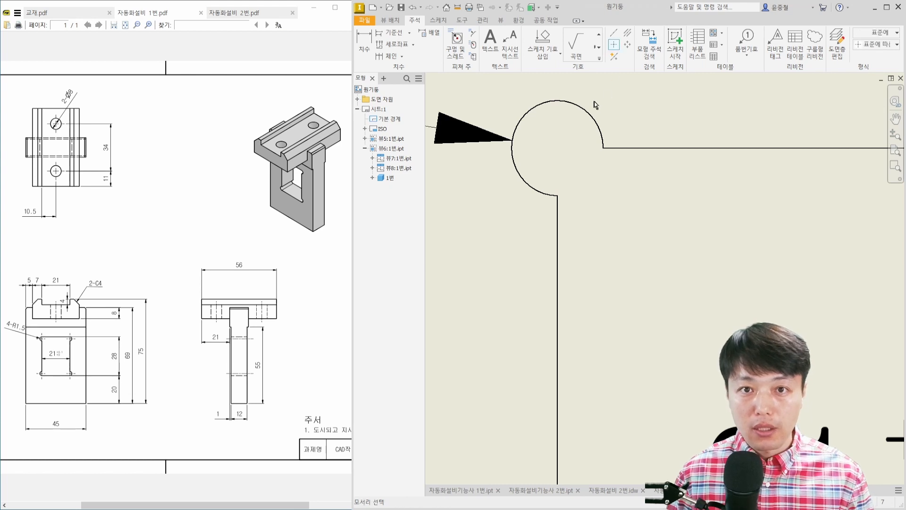
left_click(519, 176)
scroll(557, 190, "down", 3)
middle_click_drag(703, 206, 556, 205)
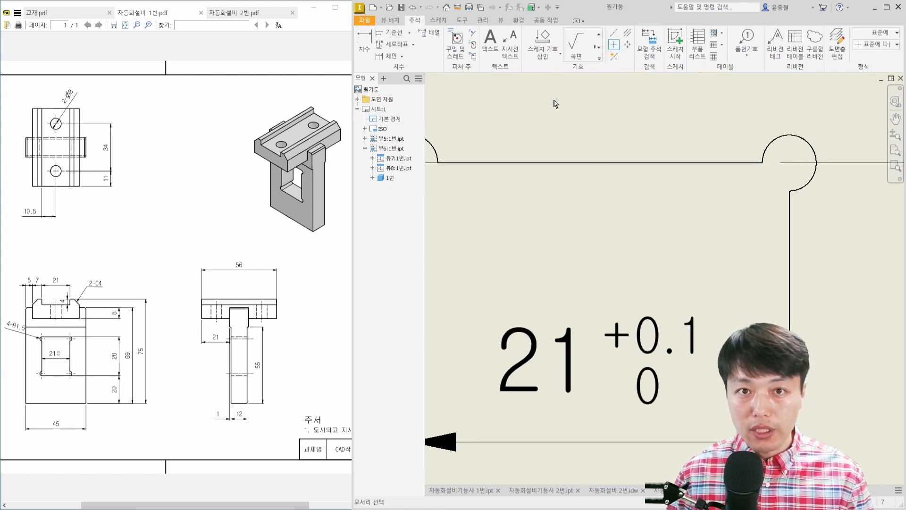
left_click(773, 143)
scroll(782, 282, "down", 2)
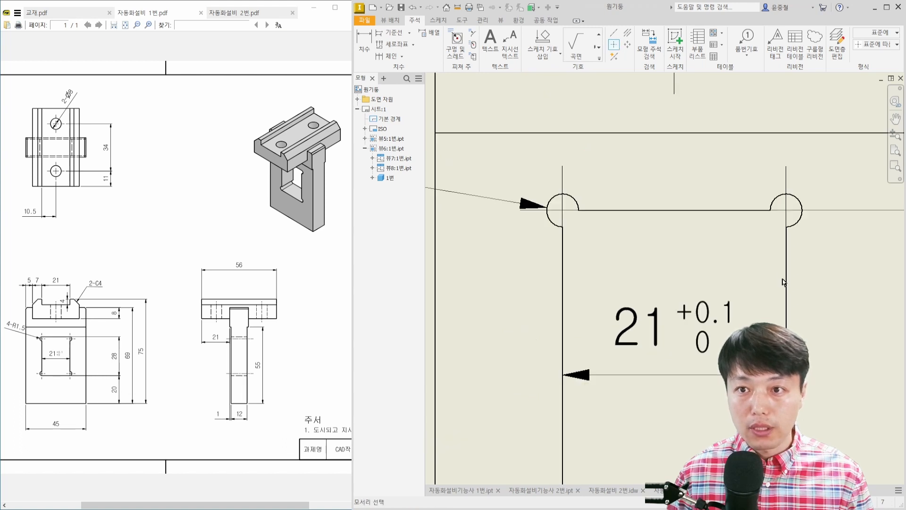
middle_click_drag(784, 283, 785, 172)
left_click(578, 260)
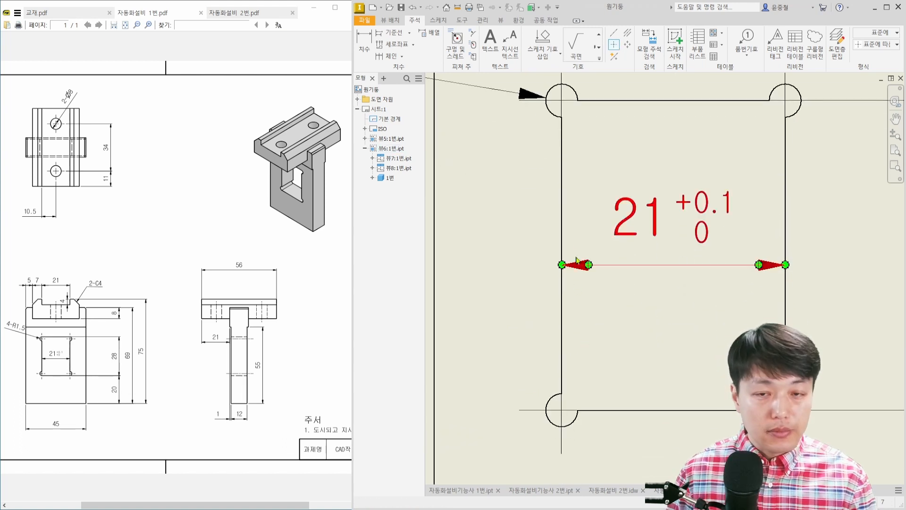
- Change the center mark at the window's upper-left corner relief to the layer "0.25-치수,중심선"
scroll(572, 176, "up", 4)
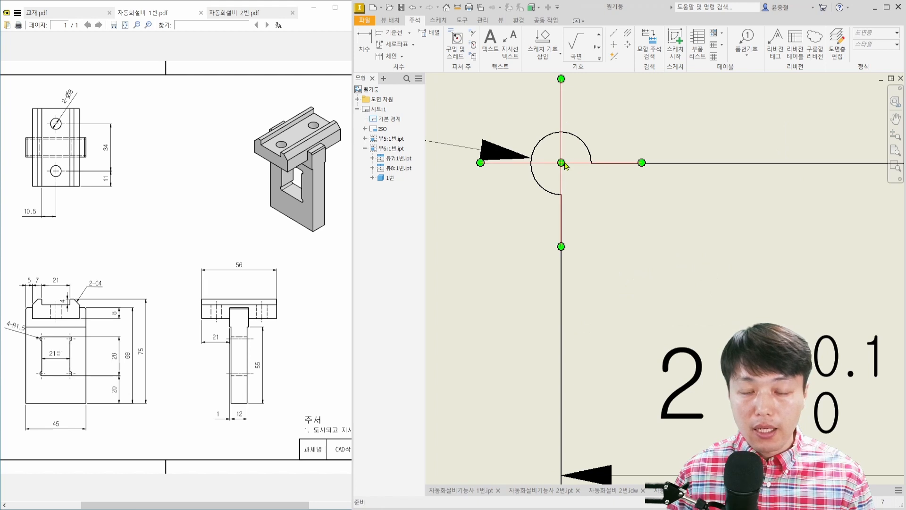
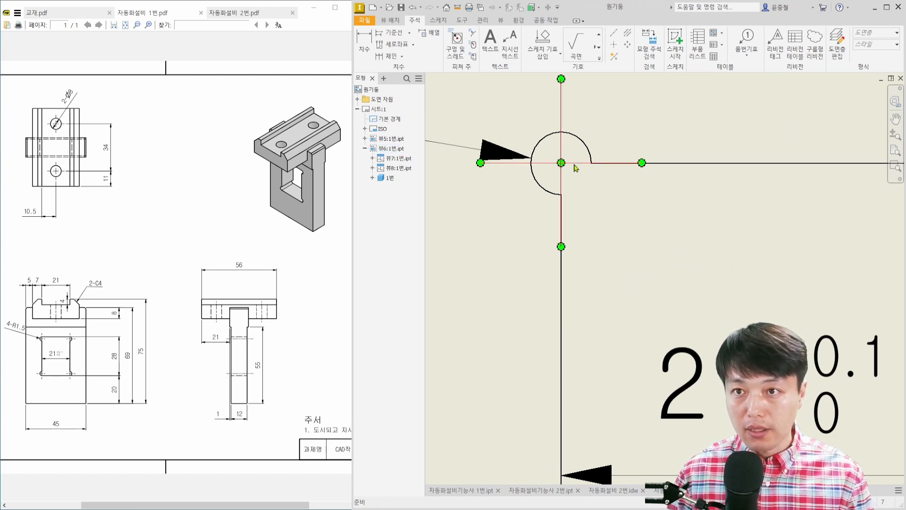
left_click(576, 168)
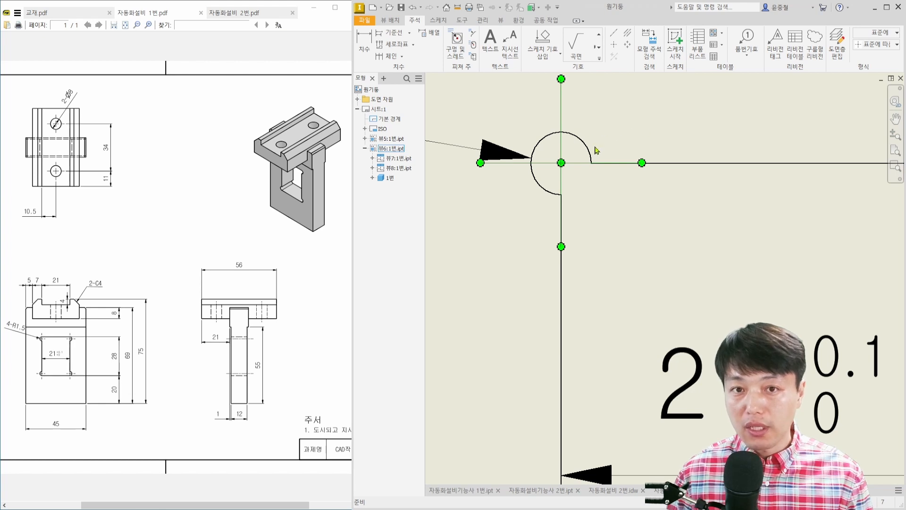
left_click(871, 35)
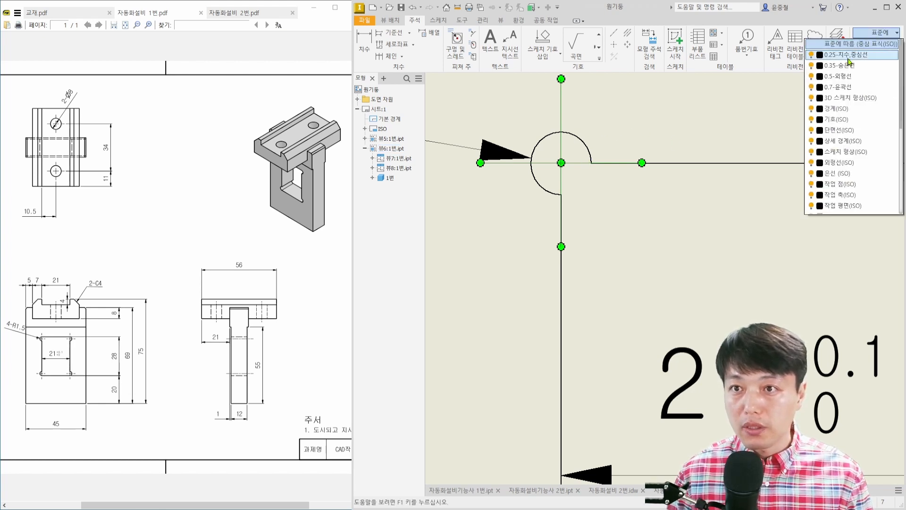
left_click(847, 58)
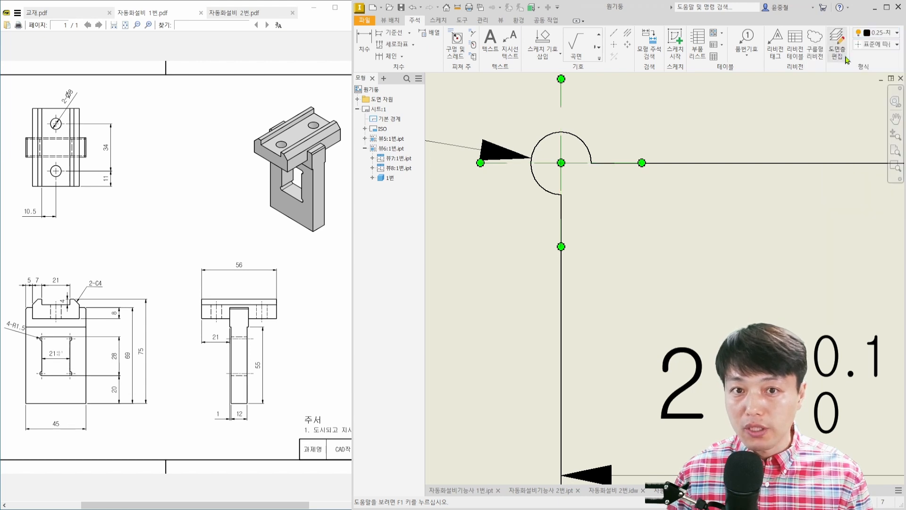
middle_click_drag(738, 179, 665, 211)
key("Escape")
scroll(673, 216, "up", 2)
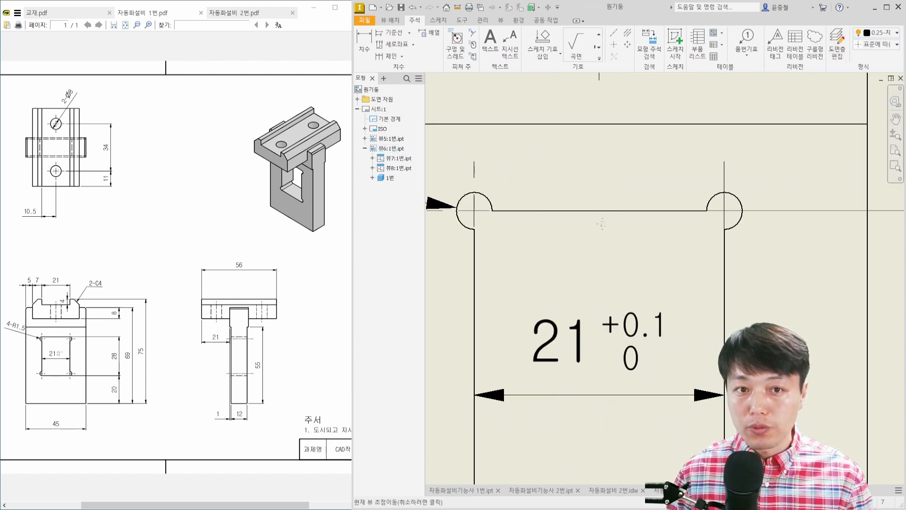
- Assign the center marks of the other three window corner reliefs to the layer "0.25-치수,중심선"
left_click(724, 201)
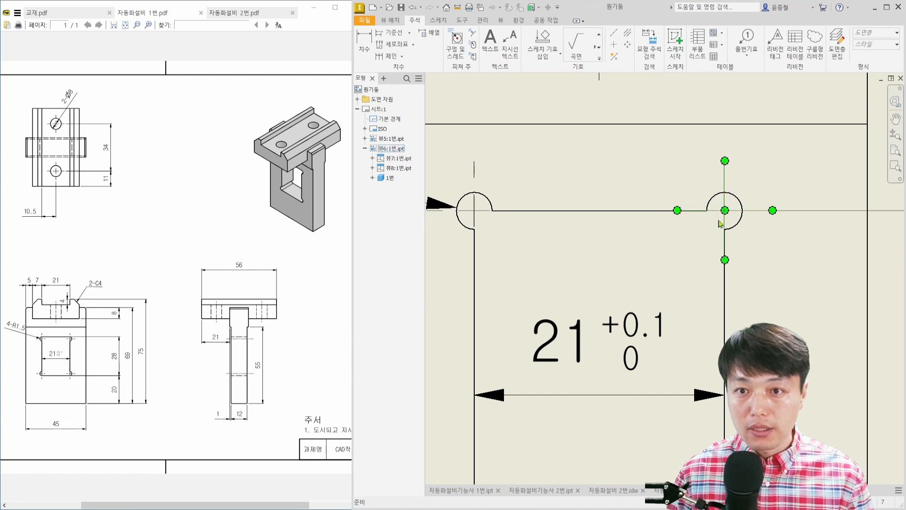
middle_click_drag(720, 330, 761, 213)
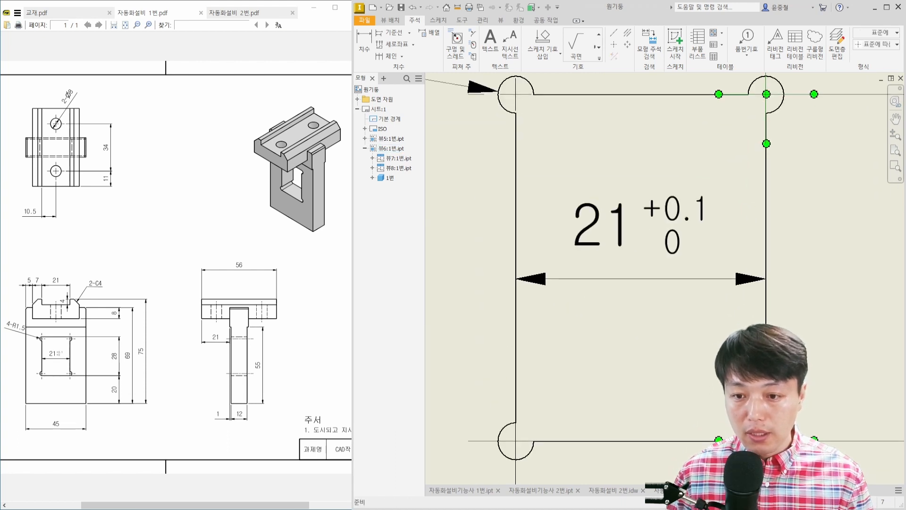
left_click(525, 445, "ctrl")
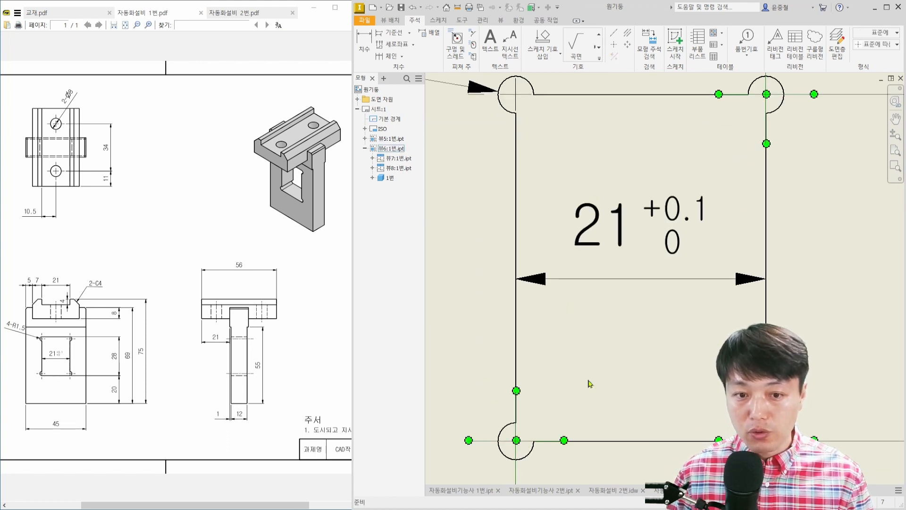
left_click(876, 33)
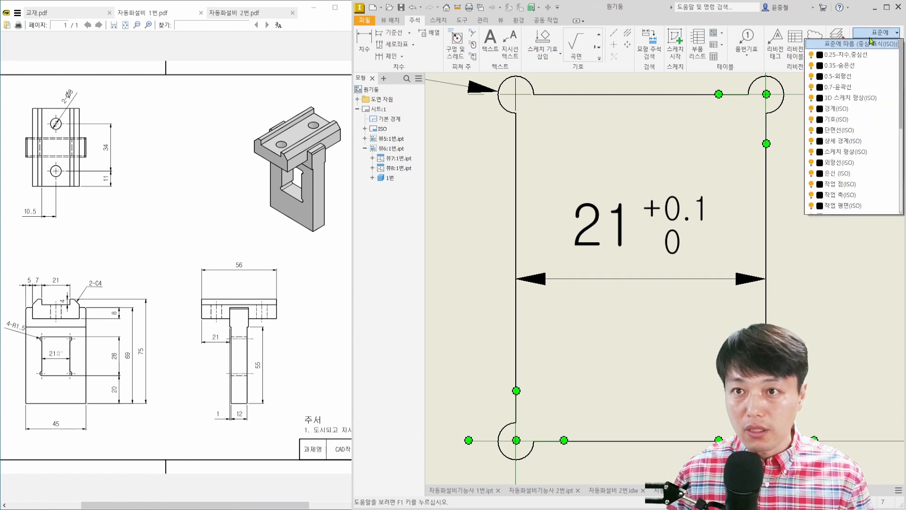
left_click(859, 55)
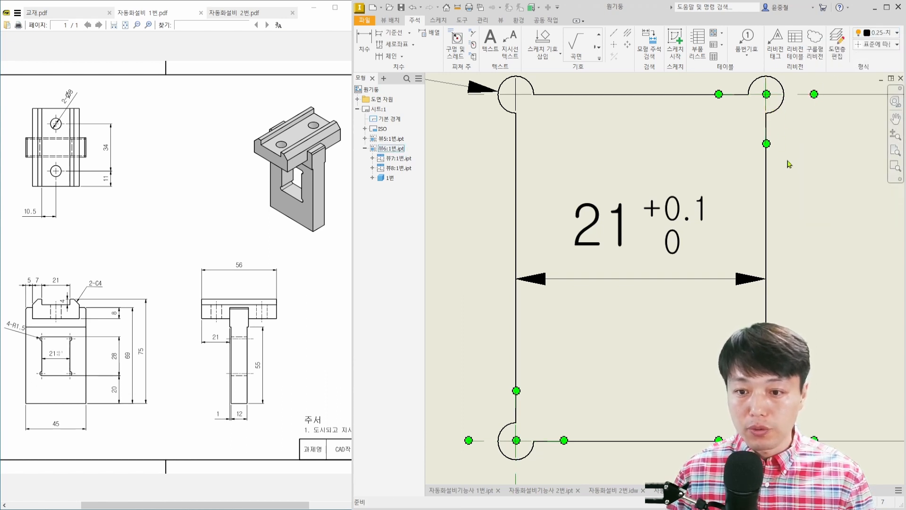
key("Escape")
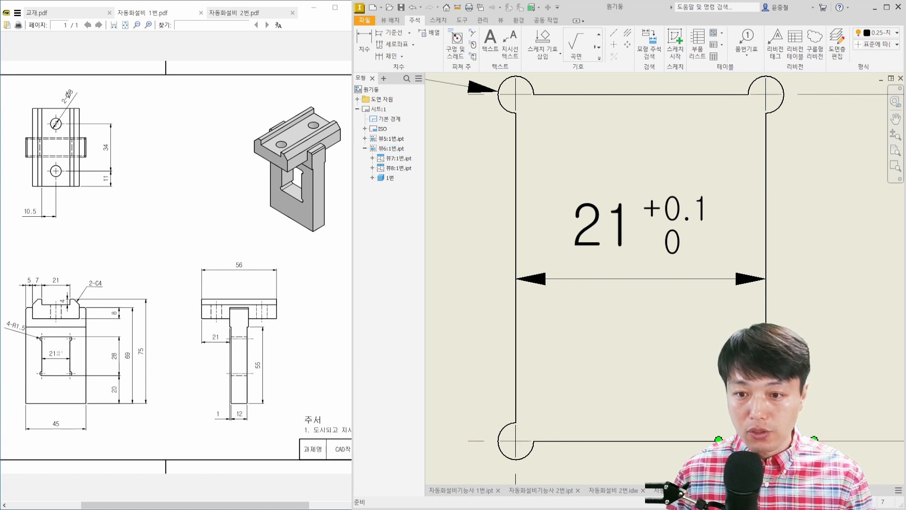
scroll(713, 365, "down", 4)
left_click(475, 339)
- Add bisector centerlines between the hidden edges of both holes in the side view's upper block
middle_click_drag(827, 348, 486, 348)
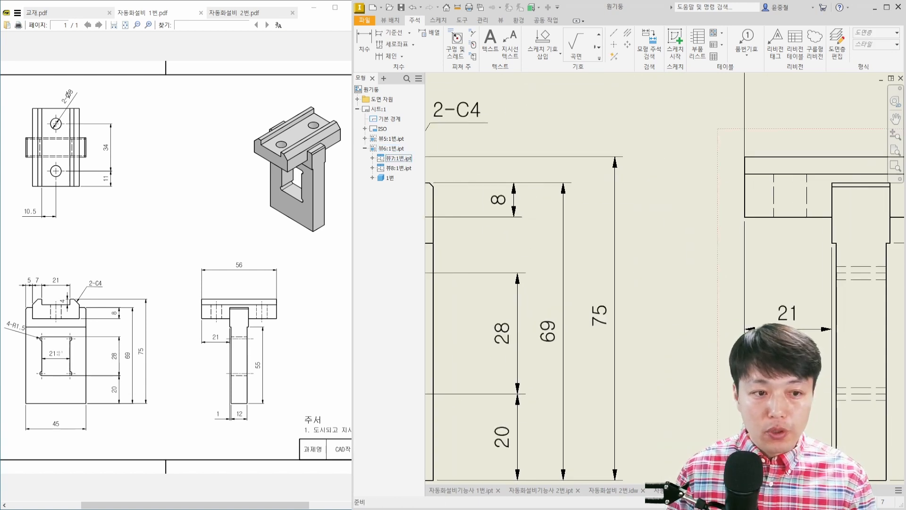
middle_click_drag(780, 344, 527, 324)
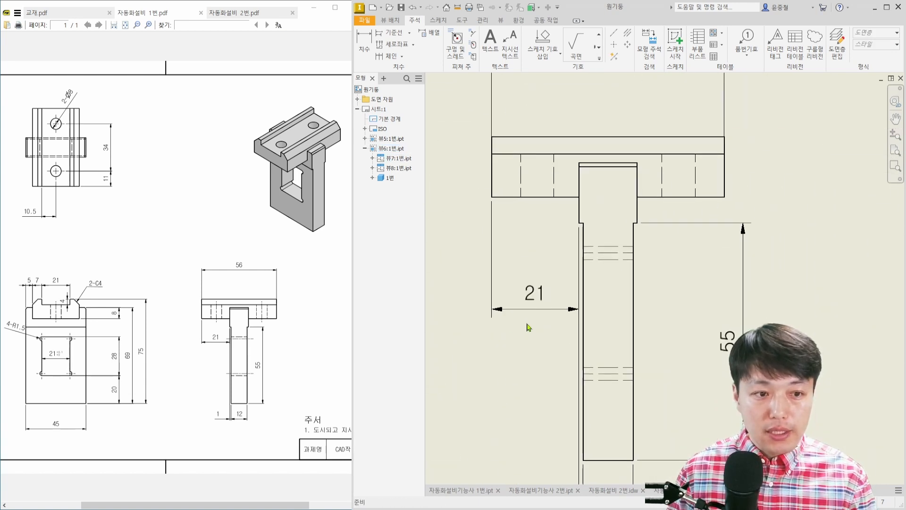
left_click(628, 32)
left_click(522, 168)
left_click(554, 169)
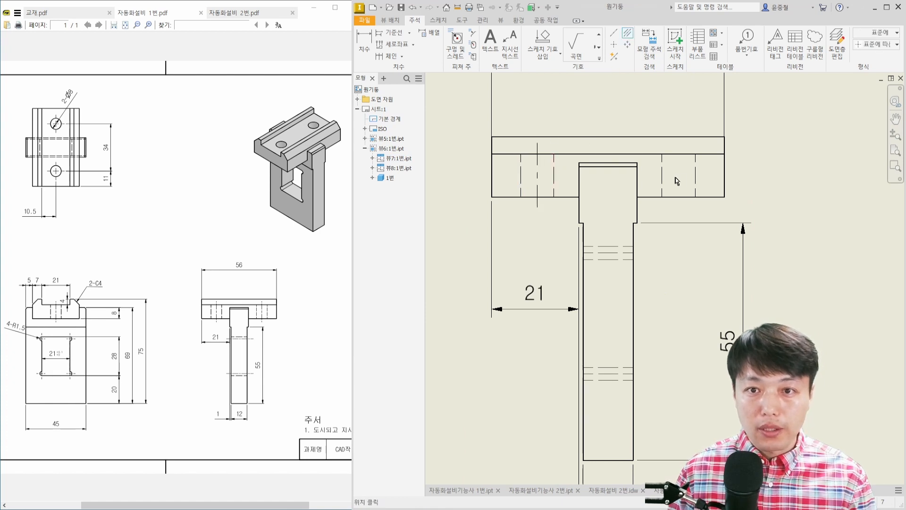
left_click(662, 168)
left_click(695, 169)
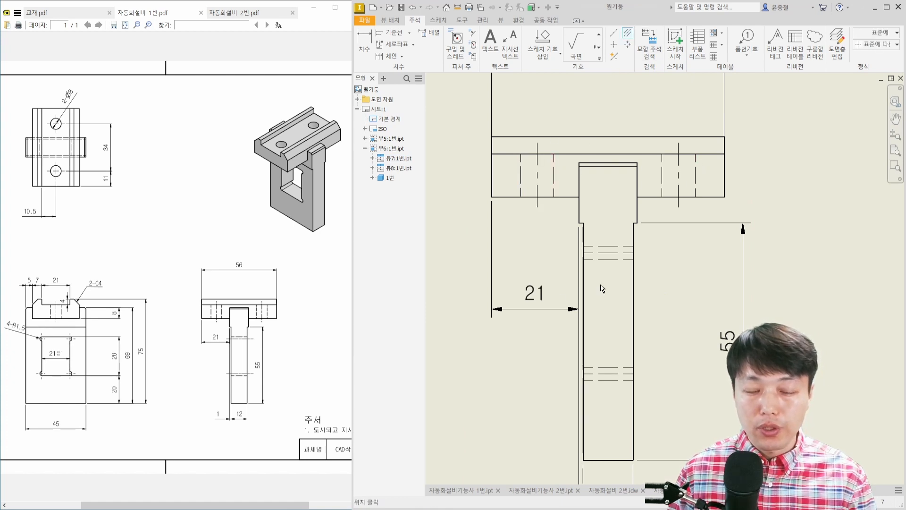
key("Escape")
scroll(509, 324, "down", 3)
scroll(744, 270, "up", 6)
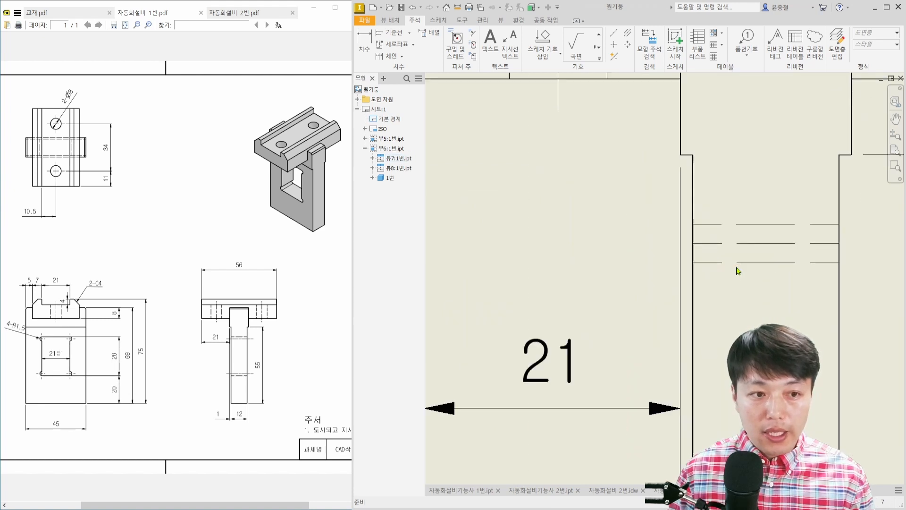
scroll(745, 270, "down", 4)
middle_click_drag(577, 288, 769, 294)
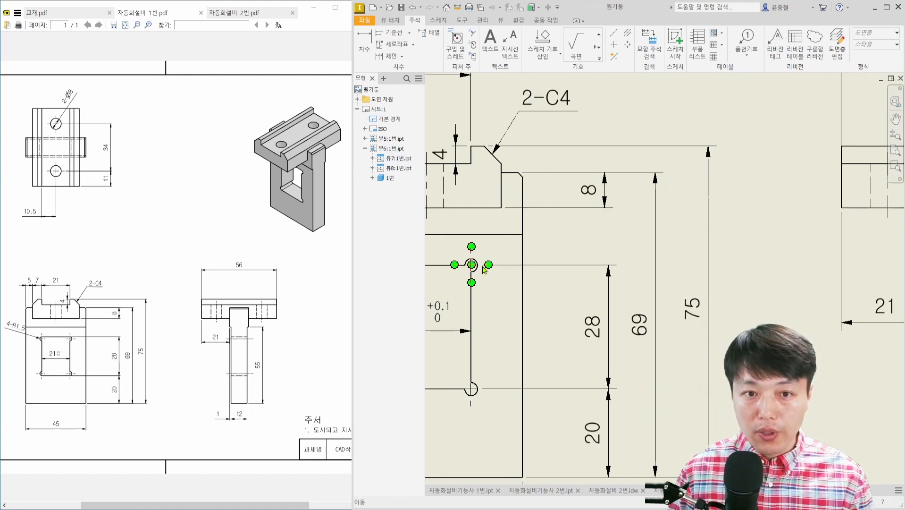
scroll(811, 282, "up", 4)
mouse_move(628, 215)
left_mouse_down()
mouse_move(815, 246)
mouse_move(842, 231)
left_mouse_up()
left_click_drag(592, 247, 839, 246)
left_click(757, 247)
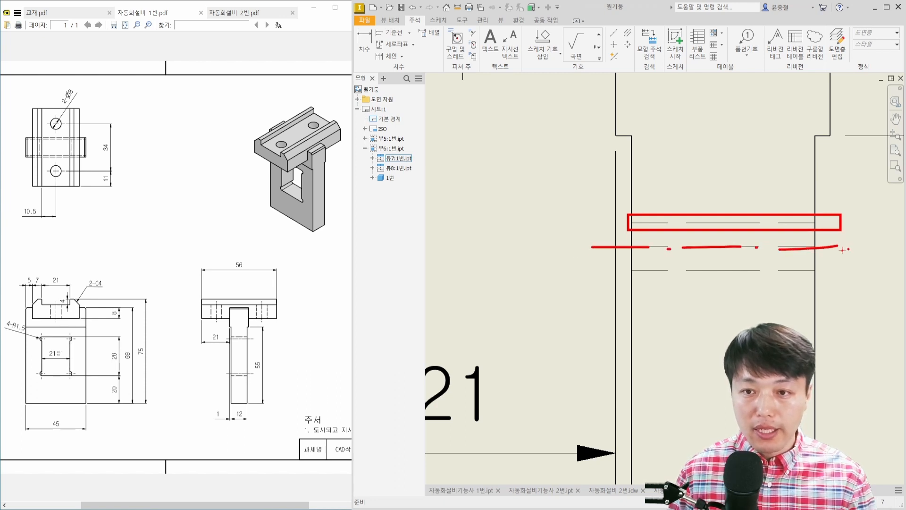
key("Escape")
- Turn off the visibility of the middle and lower lines in the upper hidden-line group of the side view's upright
left_click_drag(752, 282, 699, 242)
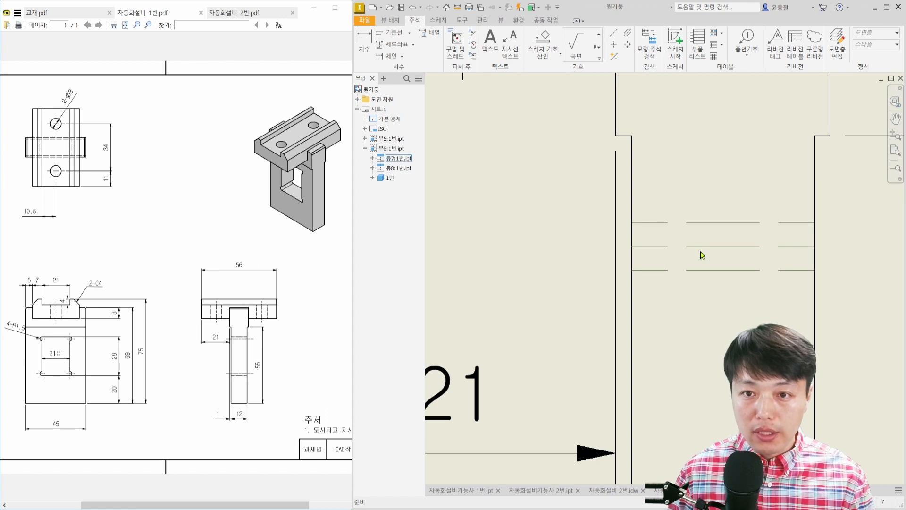
left_click(708, 249)
right_click(709, 249)
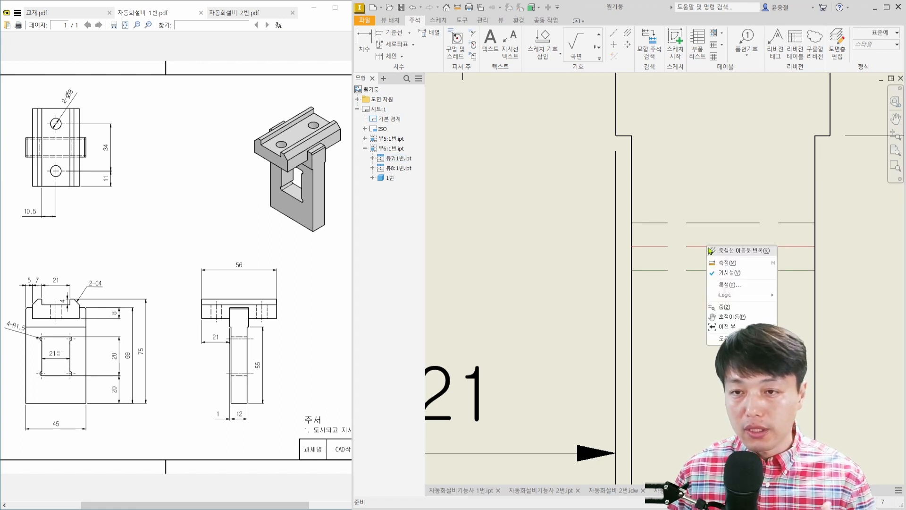
left_click(728, 276)
- Turn off the visibility of the upper and middle lines in the lower hidden-line group of the side view's upright
scroll(726, 289, "down", 3)
middle_click_drag(726, 289, 737, 207)
scroll(734, 391, "up", 3)
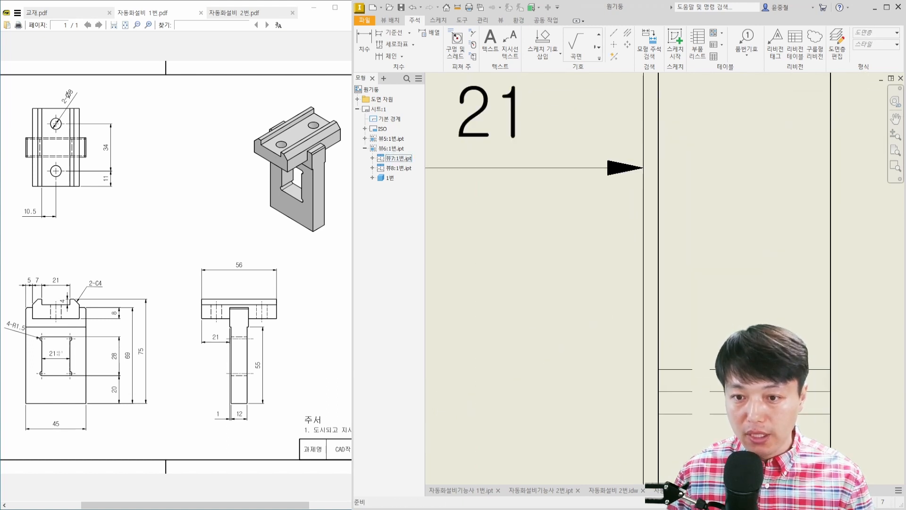
scroll(661, 448, "down", 1)
right_click(707, 392)
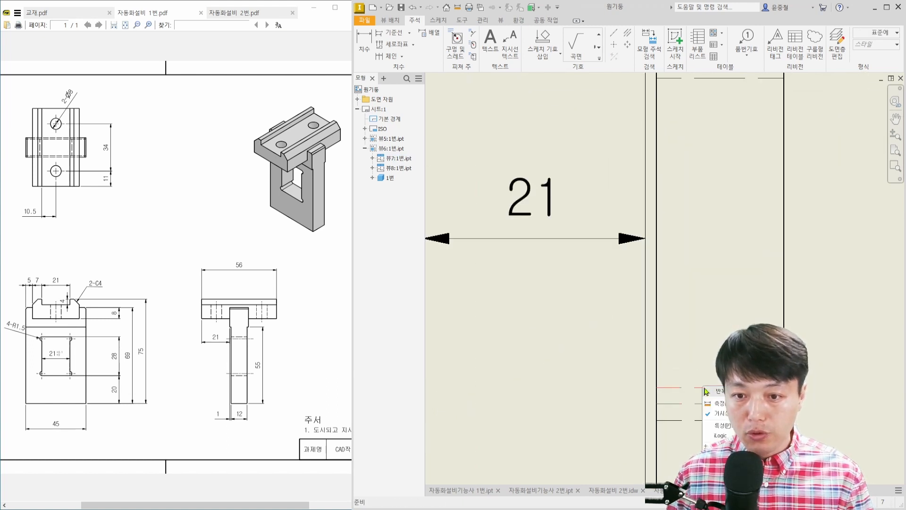
left_click(727, 415)
middle_click_drag(693, 256, 695, 365)
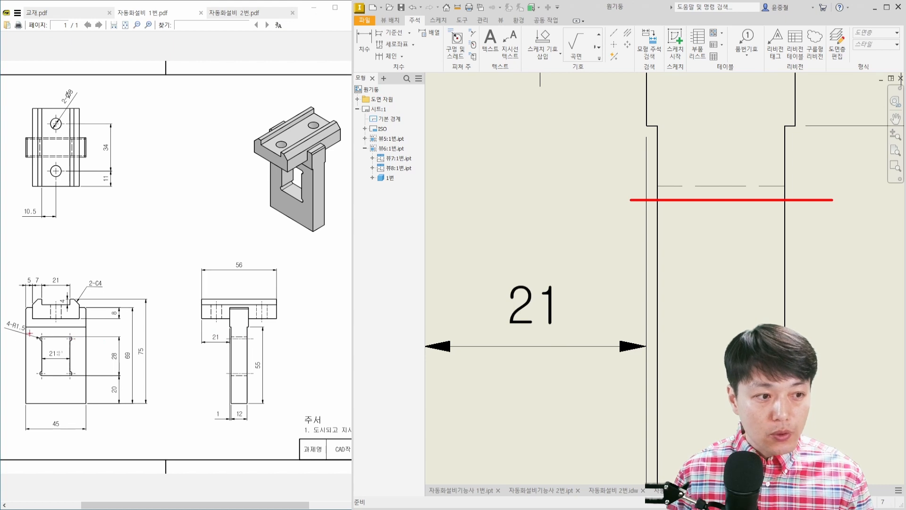
left_click_drag(2, 323, 28, 332)
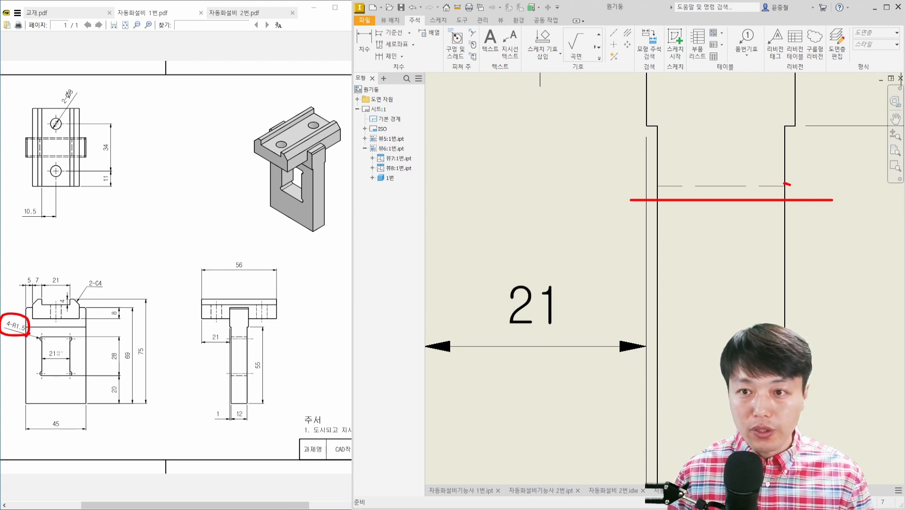
left_click_drag(791, 185, 796, 198)
left_click_drag(866, 176, 863, 193)
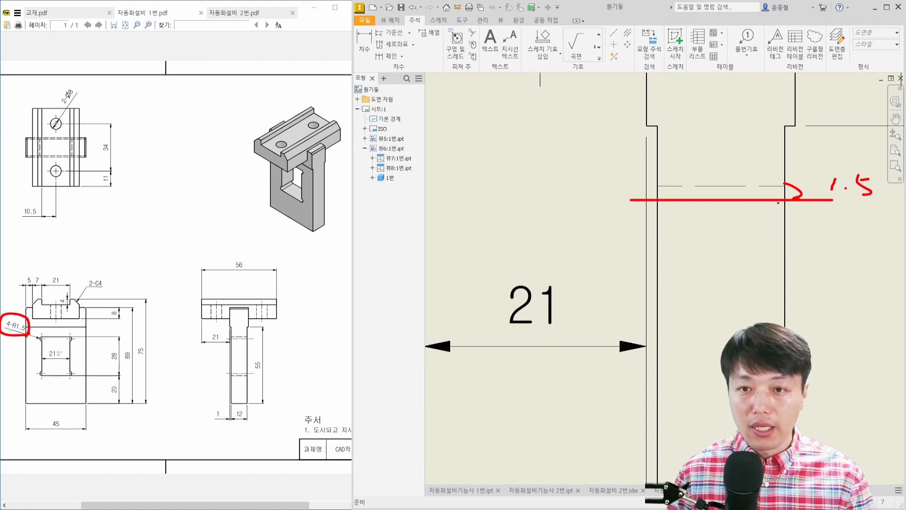
key("Escape")
scroll(704, 225, "up", 5)
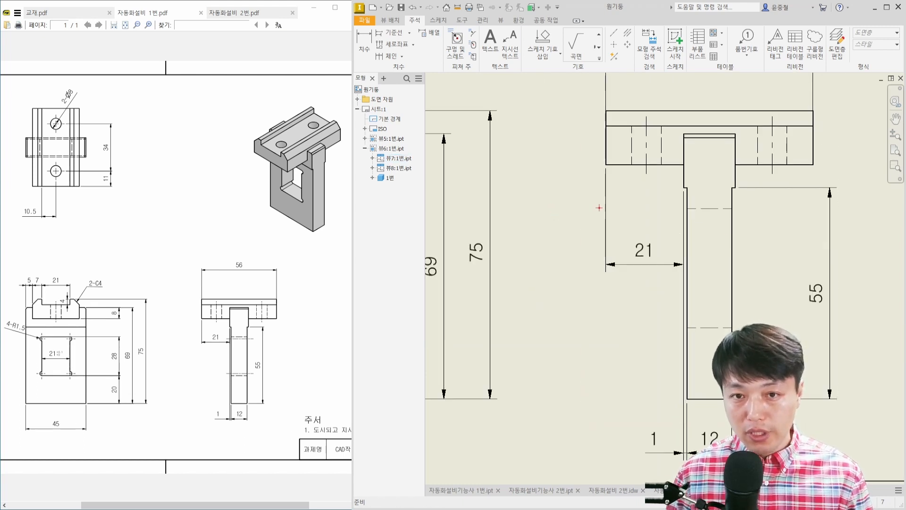
mouse_move(655, 198)
left_mouse_down()
mouse_move(661, 222)
mouse_move(637, 237)
left_mouse_up()
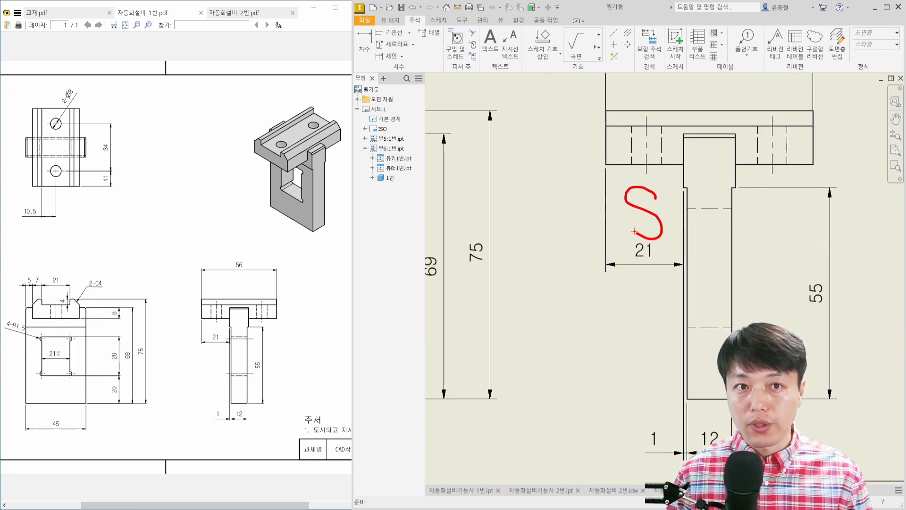
key("Escape")
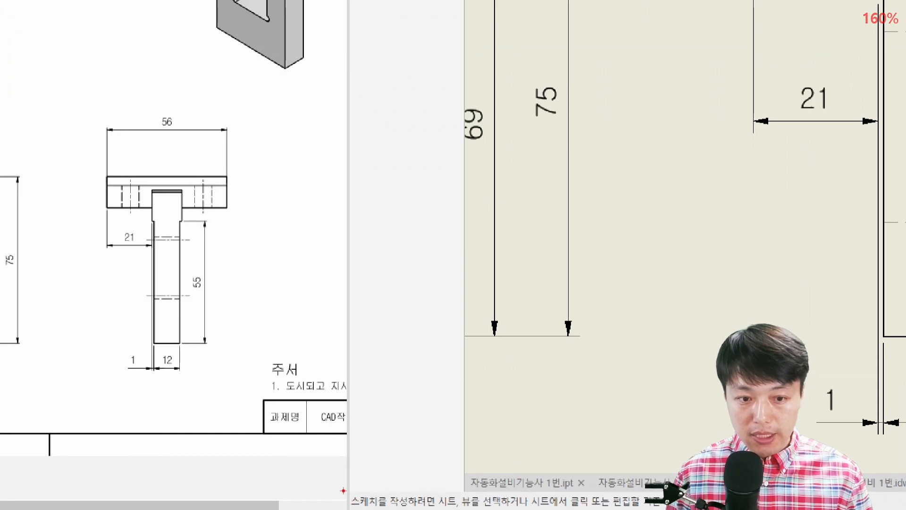
left_click_drag(344, 490, 509, 509)
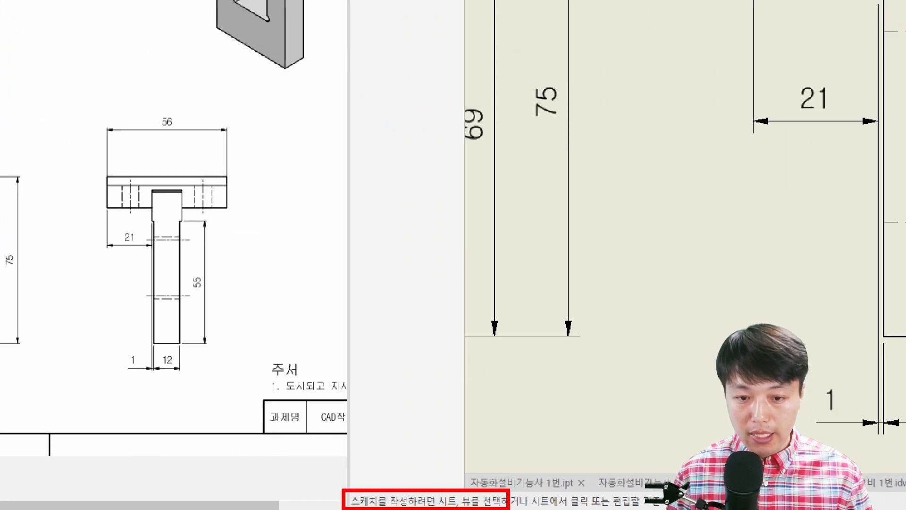
scroll(603, 259, "down", 5)
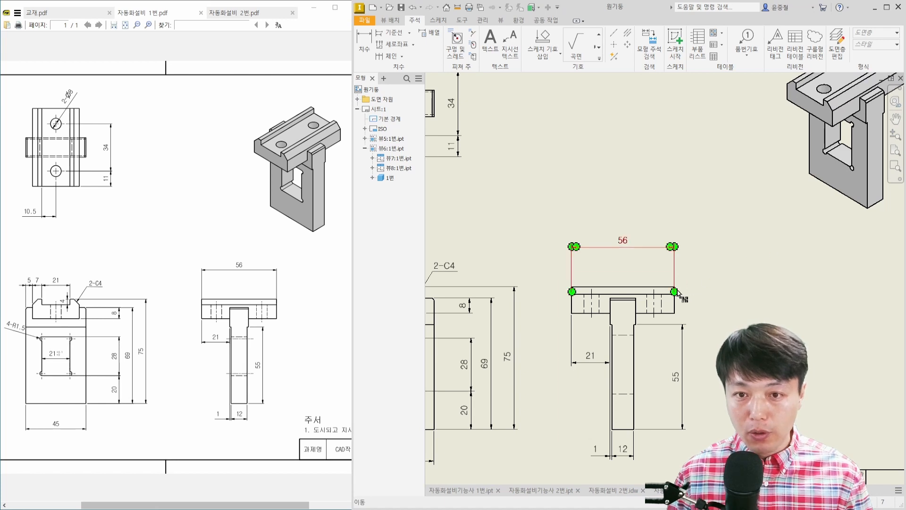
scroll(688, 293, "up", 3)
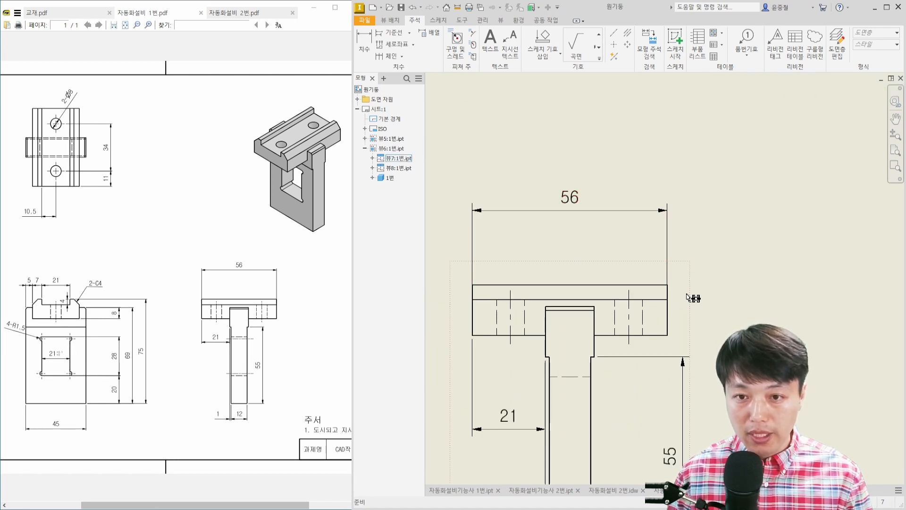
scroll(689, 298, "up", 3)
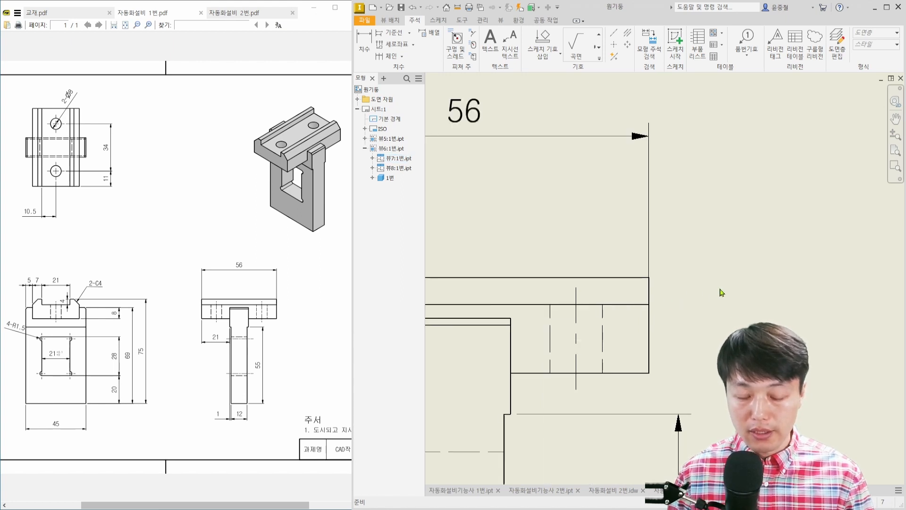
- Start a new sketch attached to the side view
key("s")
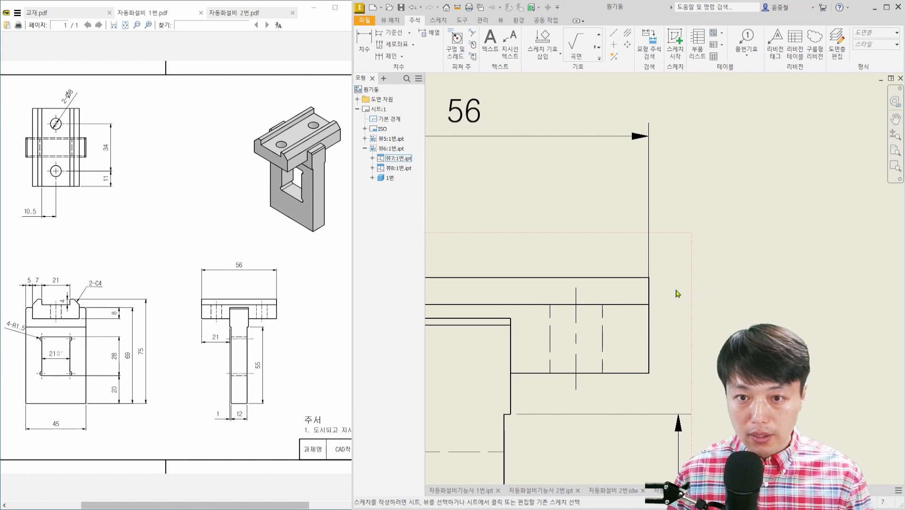
left_click(678, 294)
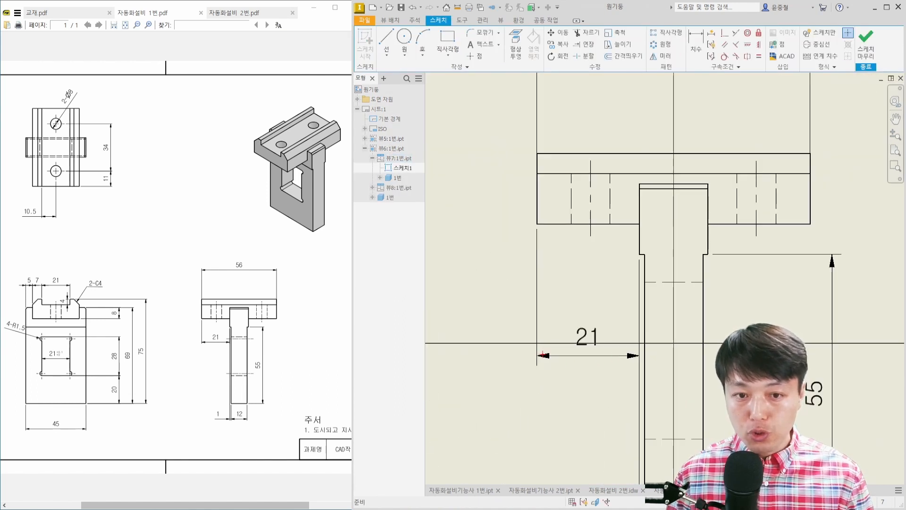
left_click_drag(472, 345, 853, 345, "shift")
left_click_drag(673, 107, 673, 477, "shift")
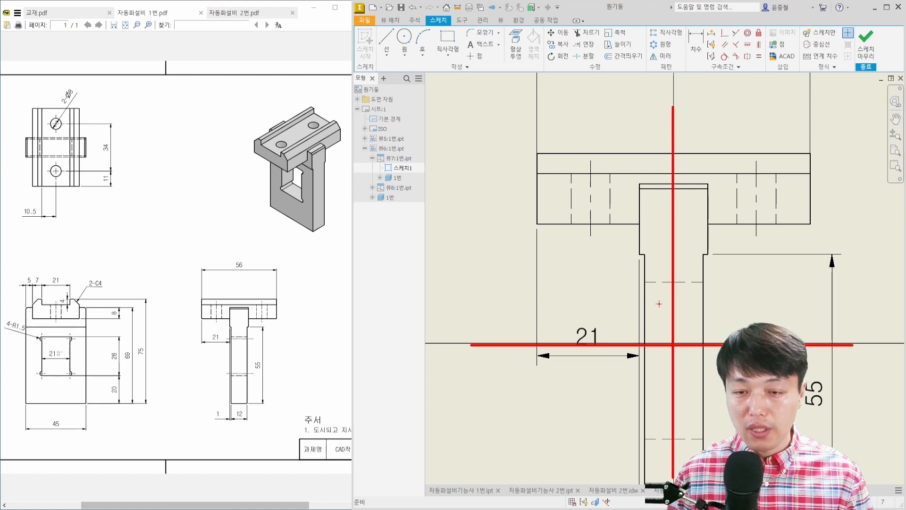
left_click_drag(873, 69, 886, 69)
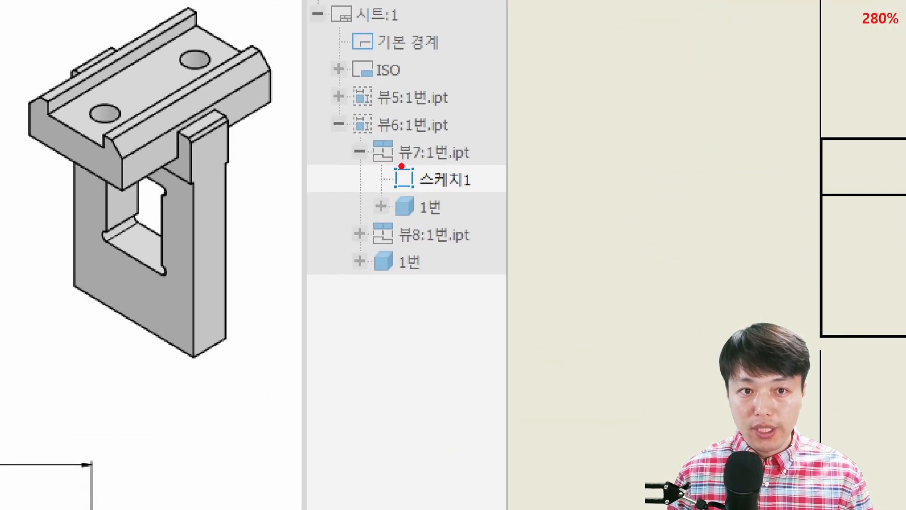
left_click_drag(380, 159, 421, 174)
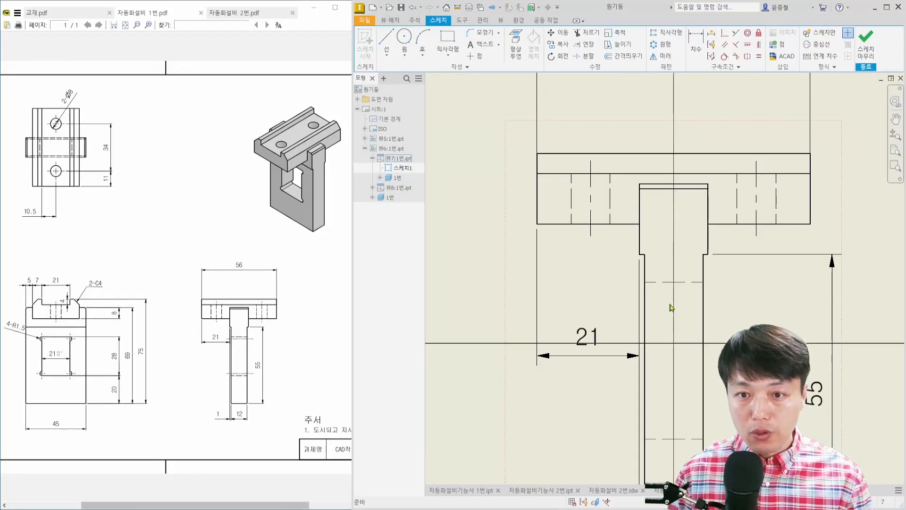
- Sketch a horizontal line about 19.5 mm long across the side view's upright, just below the upper hidden line
scroll(669, 304, "up", 3)
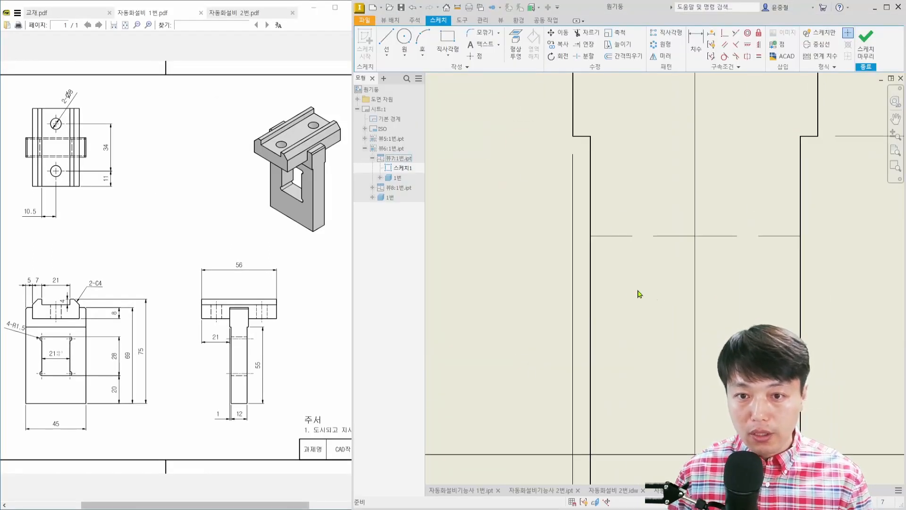
right_click(627, 287)
left_click(625, 254)
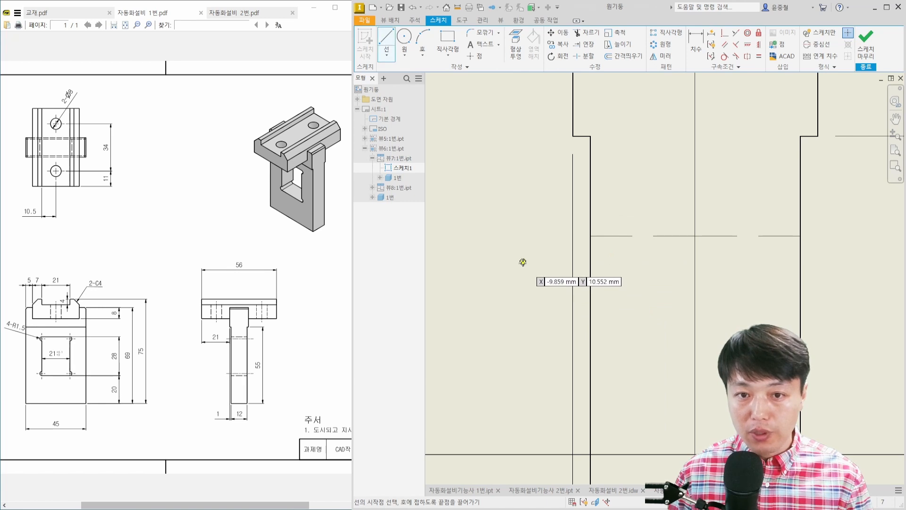
left_click(522, 261)
left_click(863, 262)
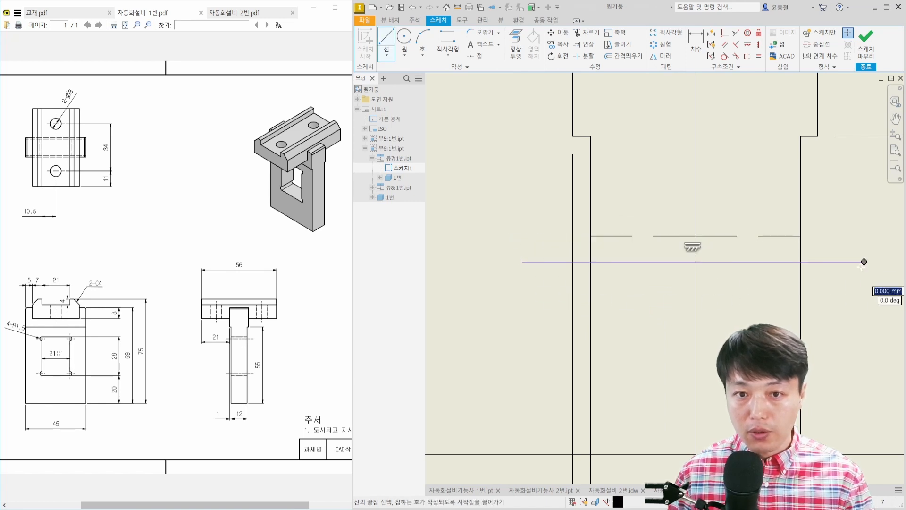
key("Escape")
scroll(821, 314, "down", 3)
middle_click_drag(802, 339, 769, 211)
scroll(769, 211, "down", 2)
key("Escape")
- Sketch a second horizontal line about 19.5 mm long across the upright, just above the lower hidden line and end-aligned with the first
right_click(690, 332)
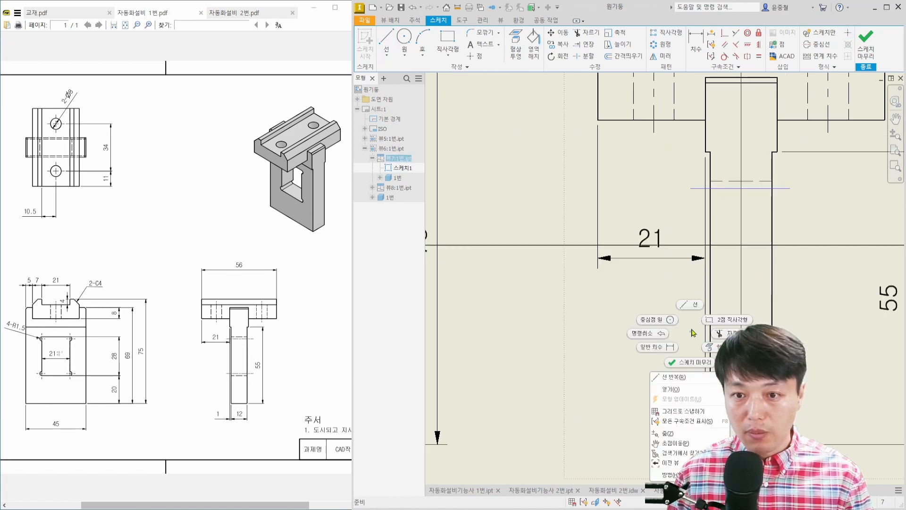
left_click(690, 306)
left_click(694, 339)
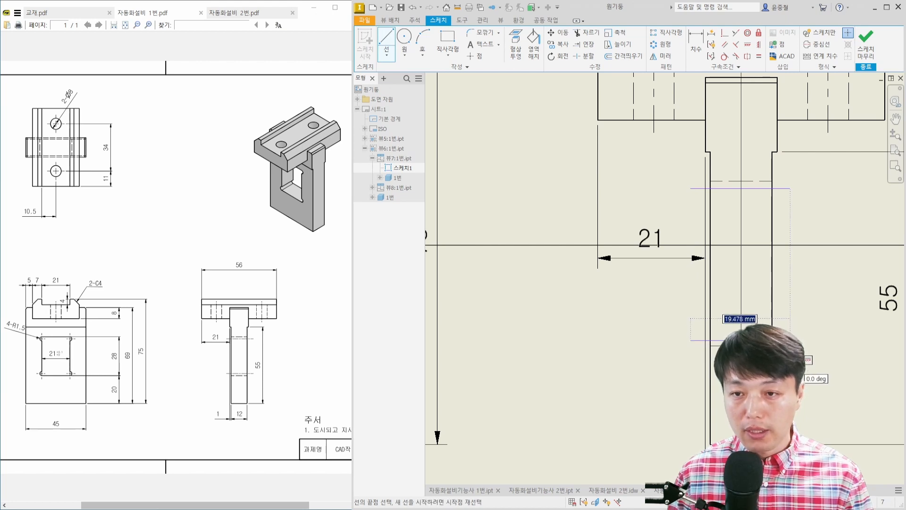
left_click(790, 340)
key("Escape")
key("Escape")
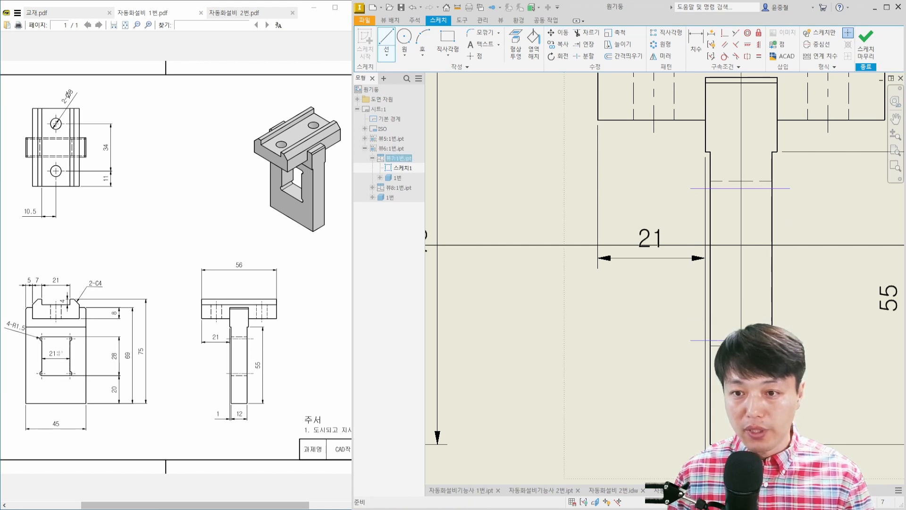
- Dimension the lower sketched line 1.5 mm from the upright's lower hidden line
scroll(781, 340, "up", 3)
key("d")
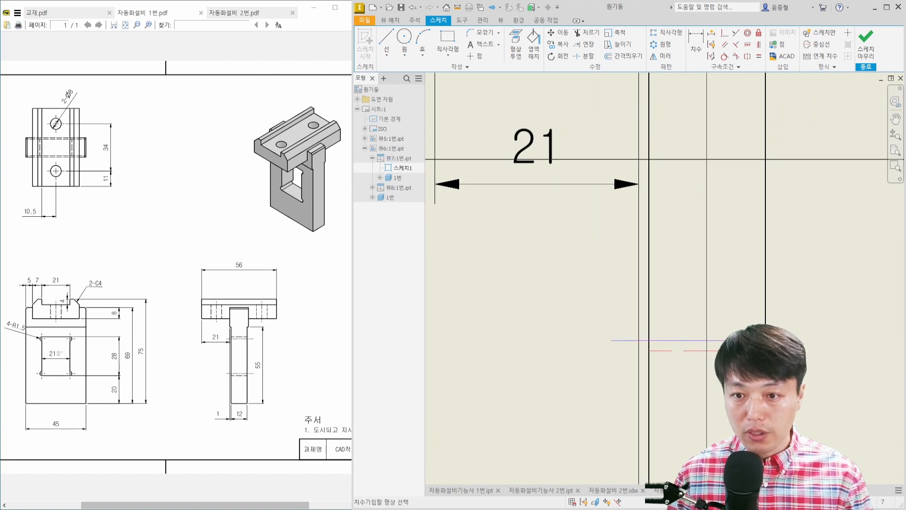
left_click(827, 346)
type("1.5")
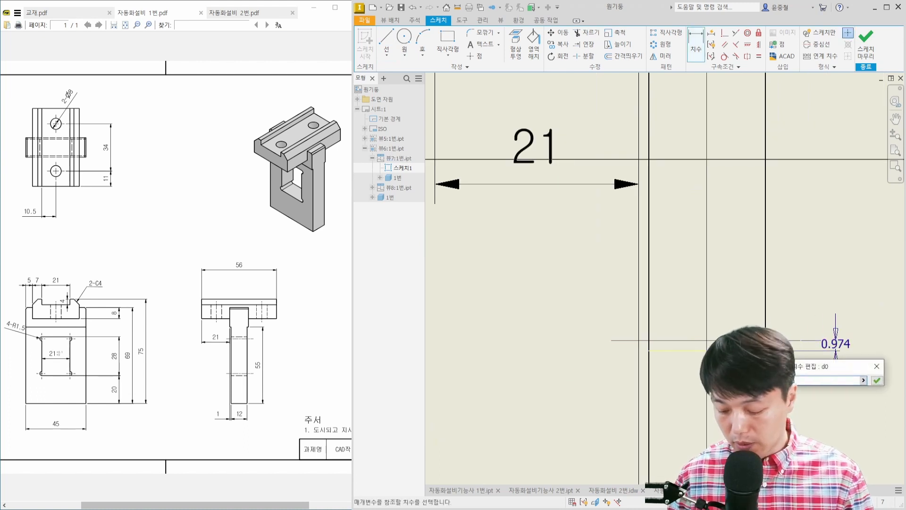
key("Return")
- Dimension the upper sketched line 1.5 mm from the upright's upper hidden line and finish the sketch
middle_click_drag(804, 95, 789, 286)
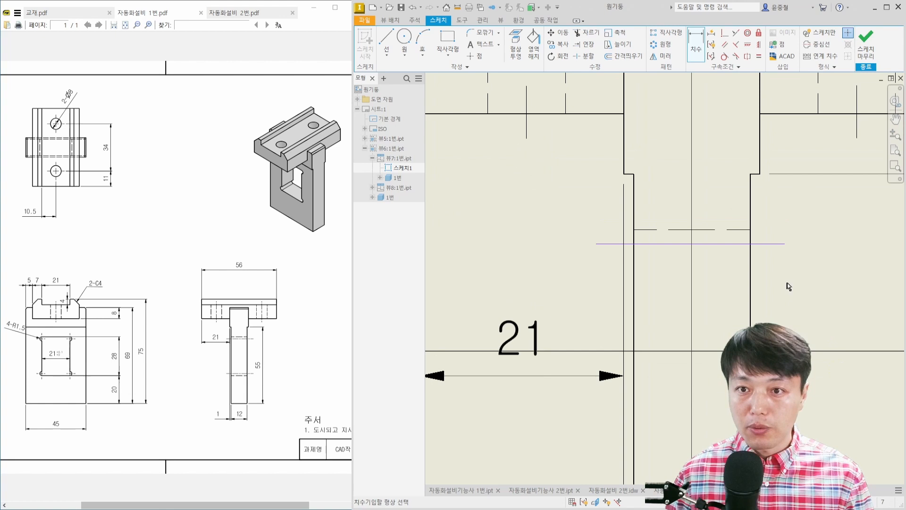
left_click(745, 230)
left_click(742, 244)
left_click(779, 244)
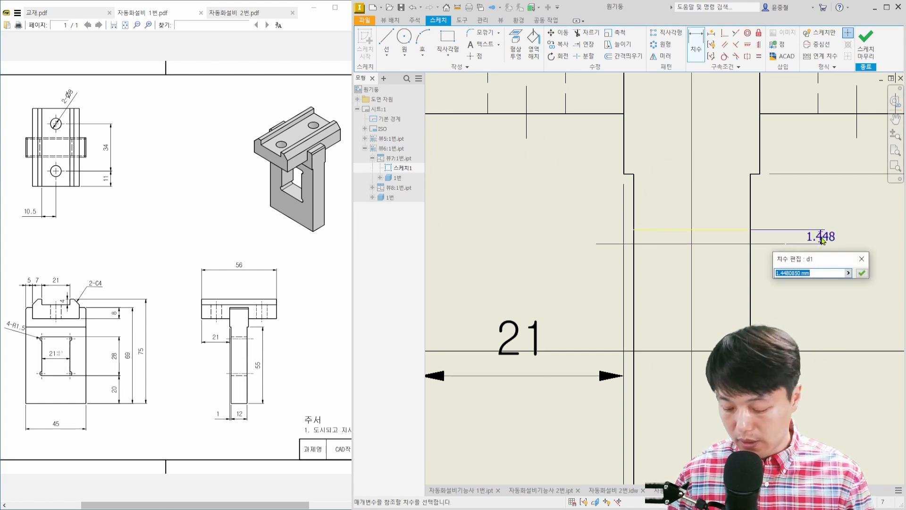
type("1.5")
key("Return")
left_click(862, 58)
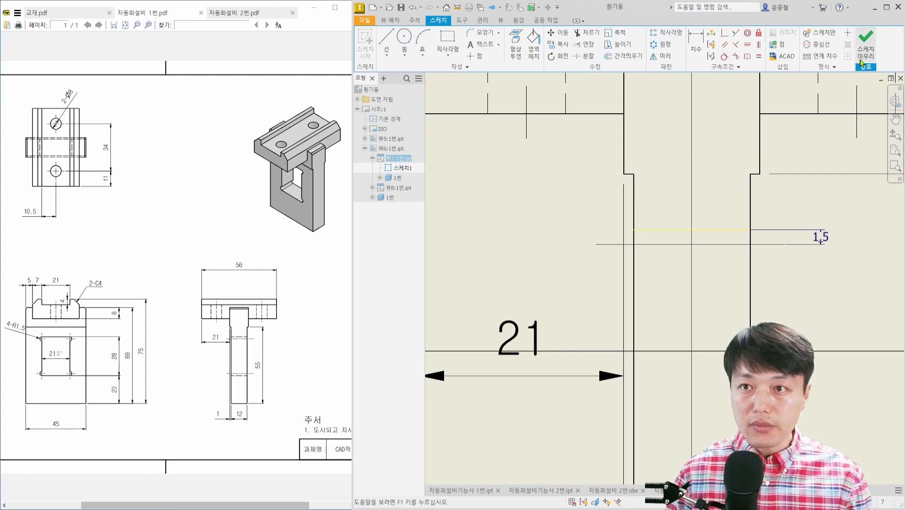
scroll(788, 230, "down", 2)
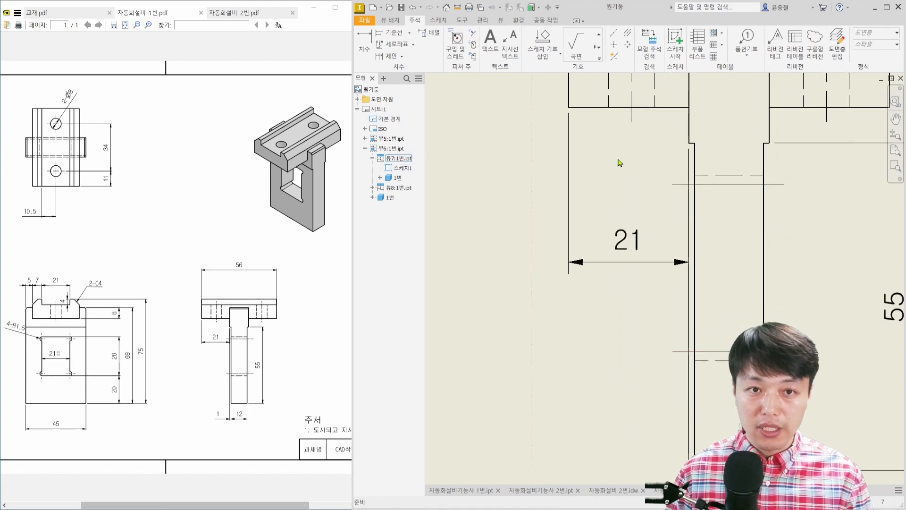
scroll(619, 202, "down", 2)
scroll(695, 202, "up", 3)
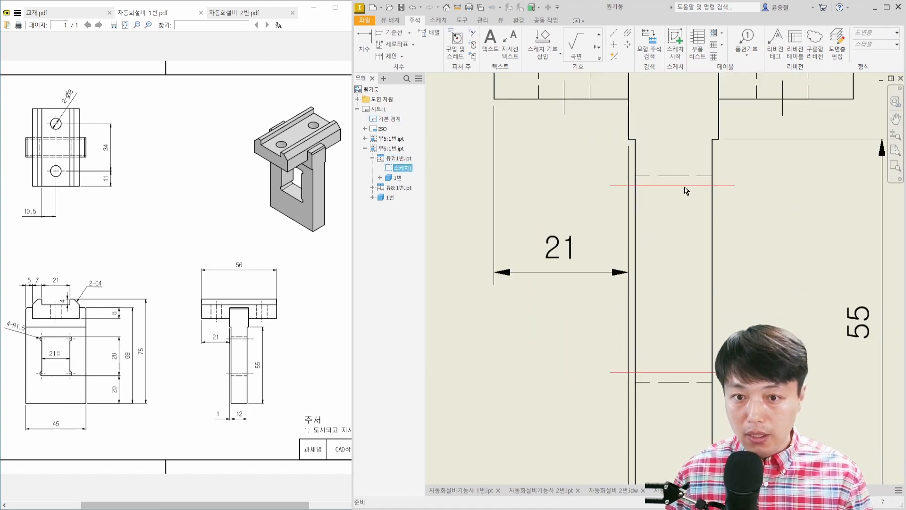
double_click(685, 187)
key("ctrl+z")
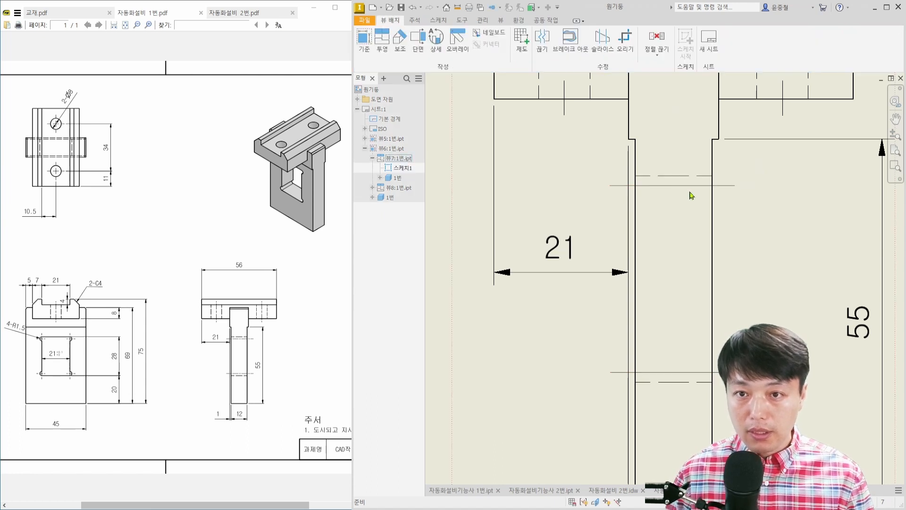
- Set the line type of the side view's two sketched lines to 체인
right_click(690, 188)
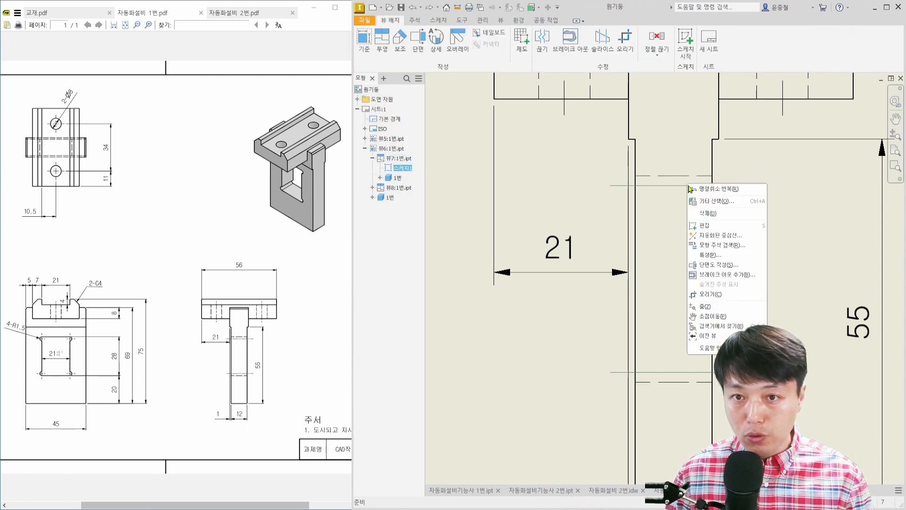
left_click(706, 255)
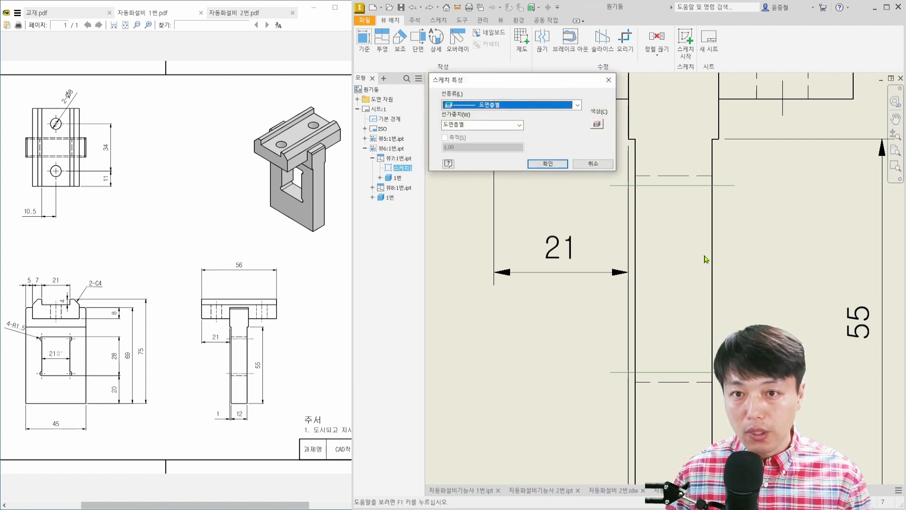
left_click(588, 185)
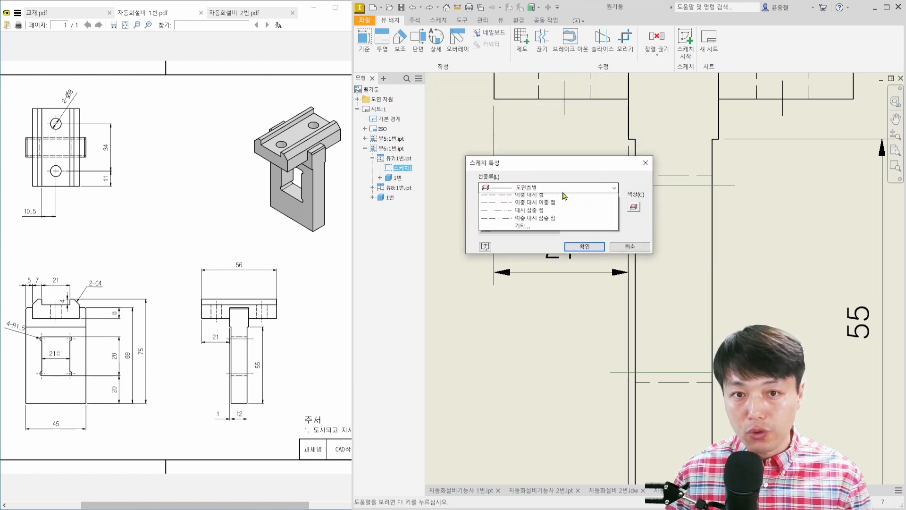
left_click(532, 259)
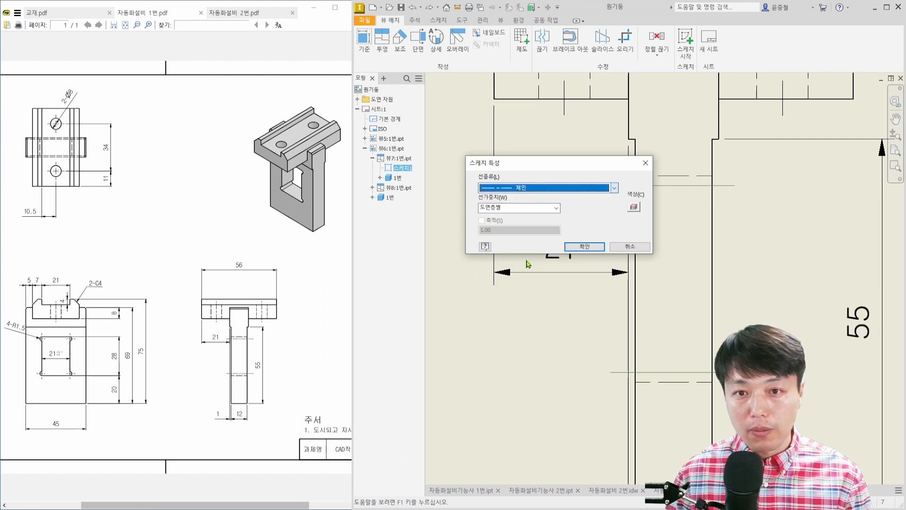
left_click(585, 246)
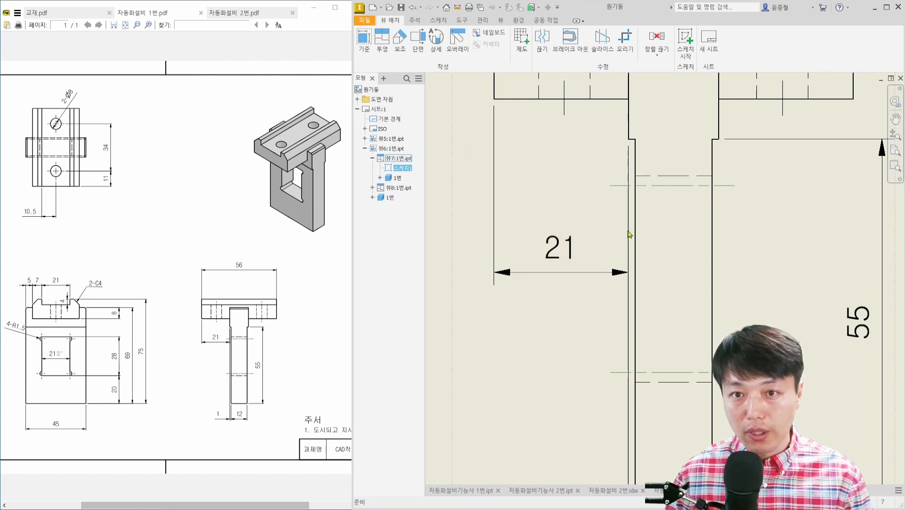
- Hide the outer vertical hidden line on each side of the window in the top view
scroll(683, 257, "down", 2)
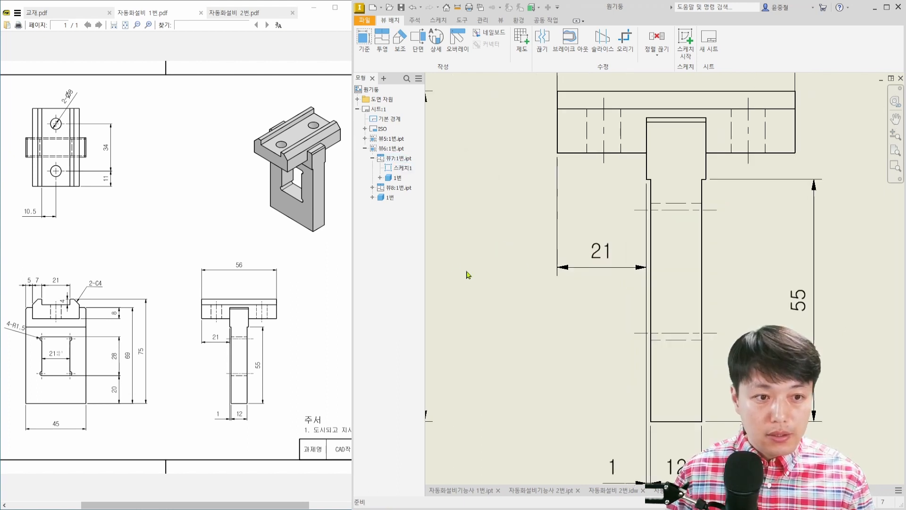
scroll(525, 271, "down", 3)
mouse_move(525, 271)
middle_mouse_down()
mouse_move(568, 343)
mouse_move(635, 325)
middle_mouse_up()
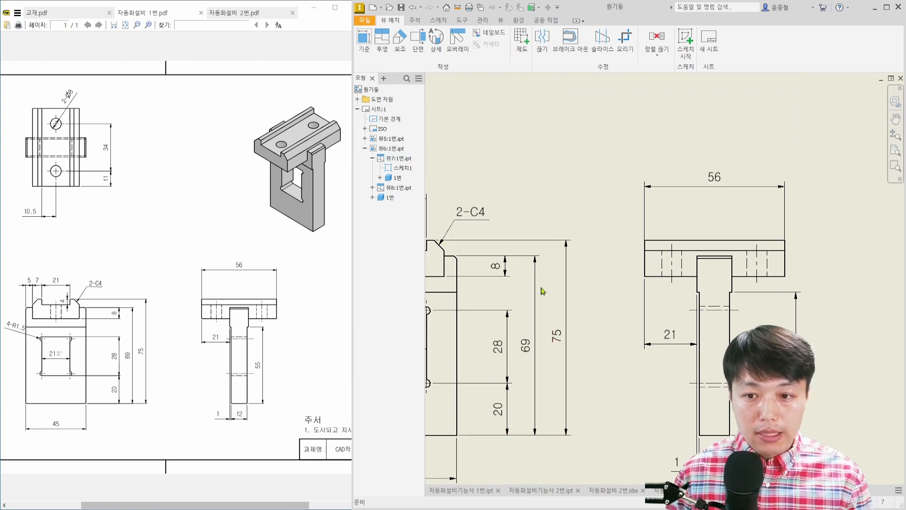
middle_click_drag(533, 289, 650, 367)
middle_click_drag(585, 291, 635, 366)
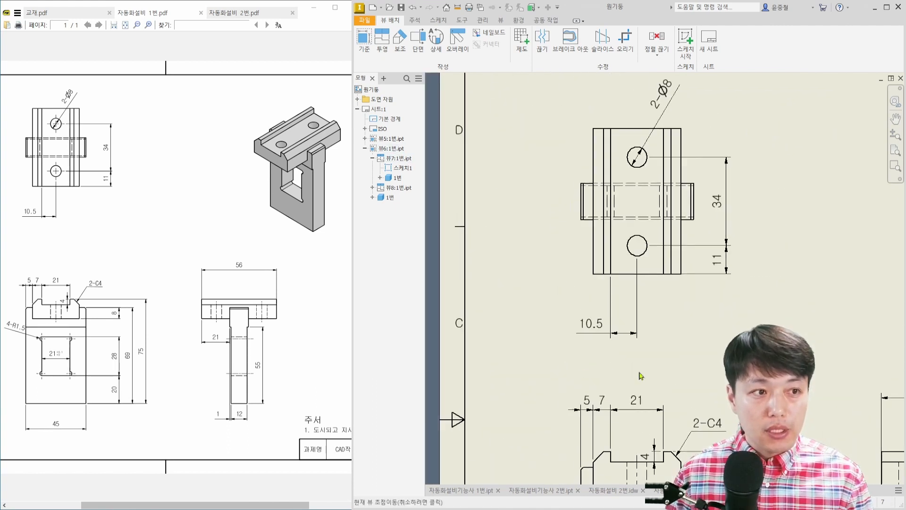
scroll(617, 206, "up", 5)
right_click(584, 195)
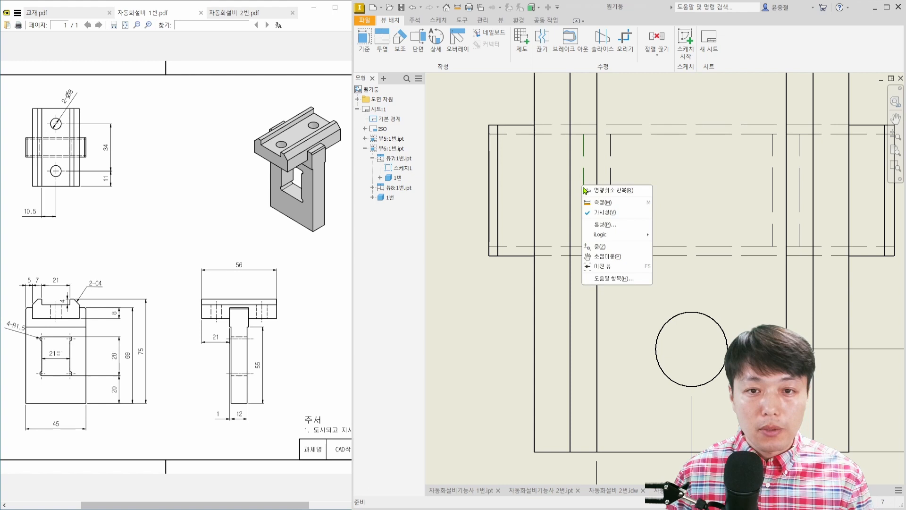
left_click(605, 214)
right_click(800, 191)
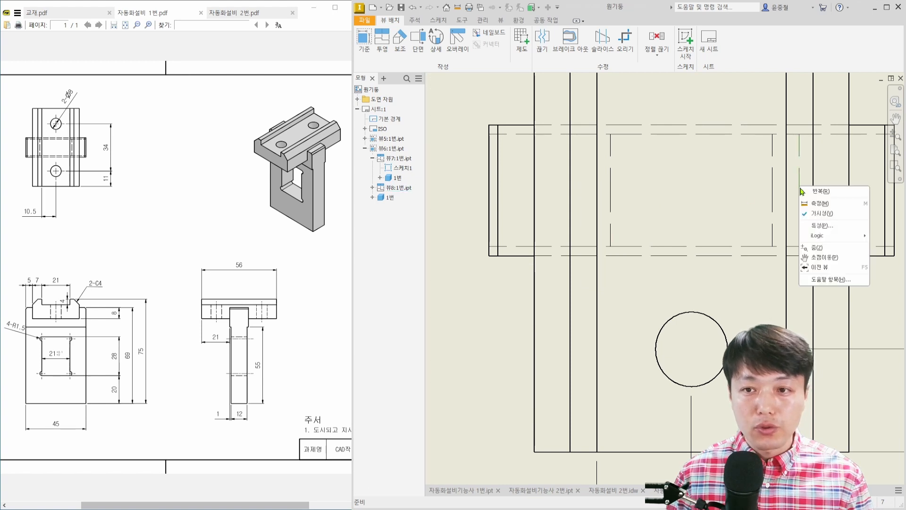
left_click(818, 217)
- Add center marks to both holes in the top view
scroll(749, 243, "down", 2)
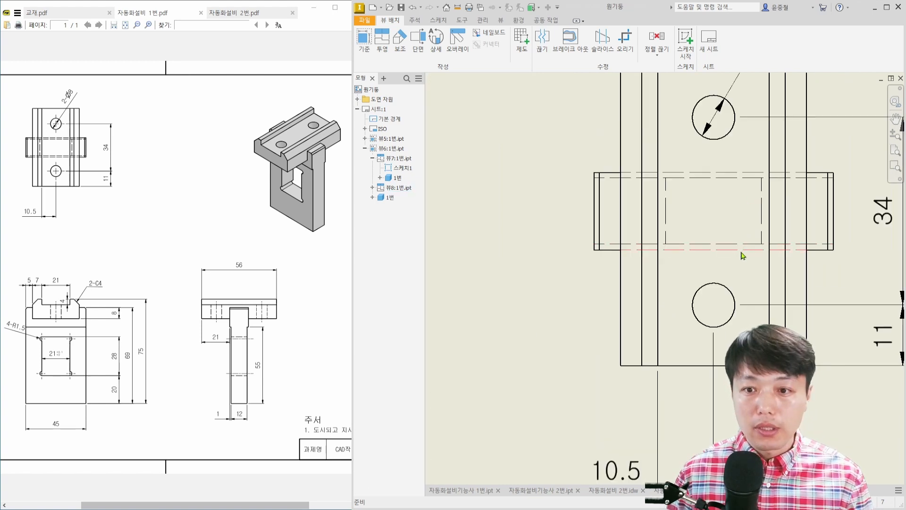
scroll(743, 255, "down", 2)
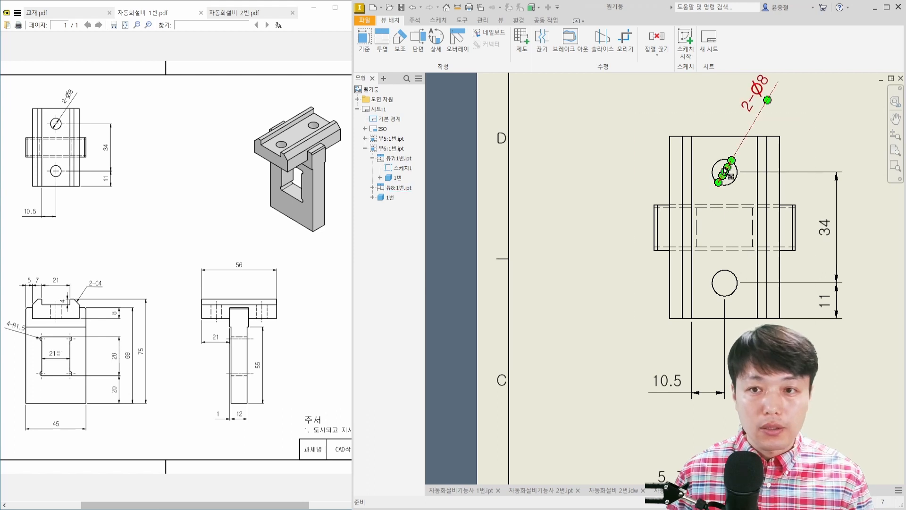
left_click(415, 20)
left_click(614, 44)
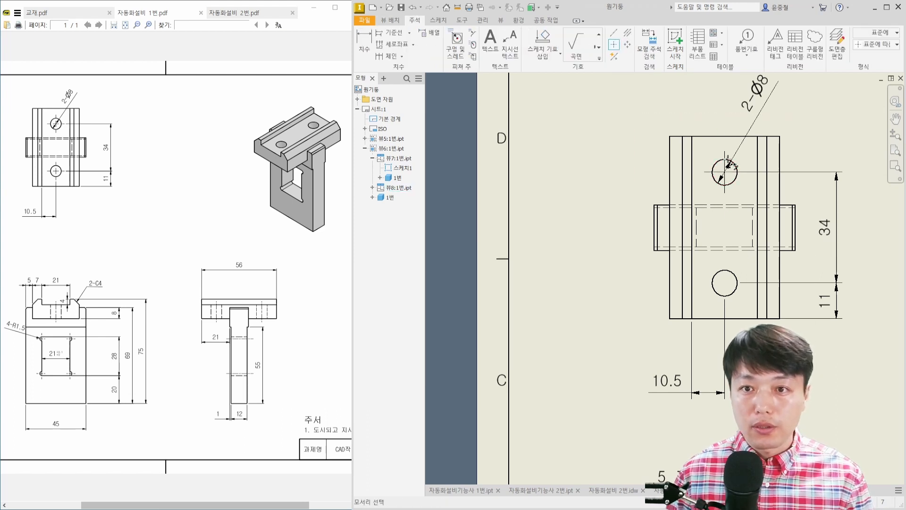
left_click(734, 164)
left_click(735, 293)
key("Escape")
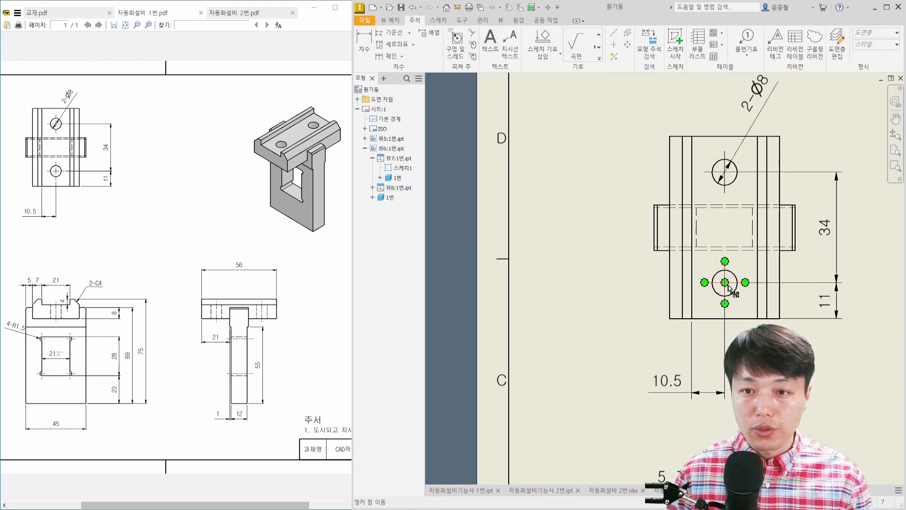
scroll(727, 289, "up", 3)
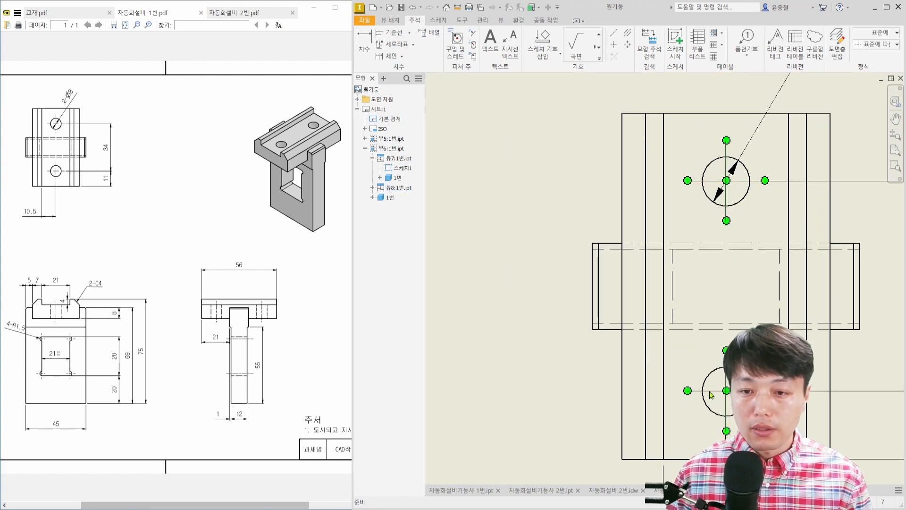
left_click(872, 46)
left_click(854, 67)
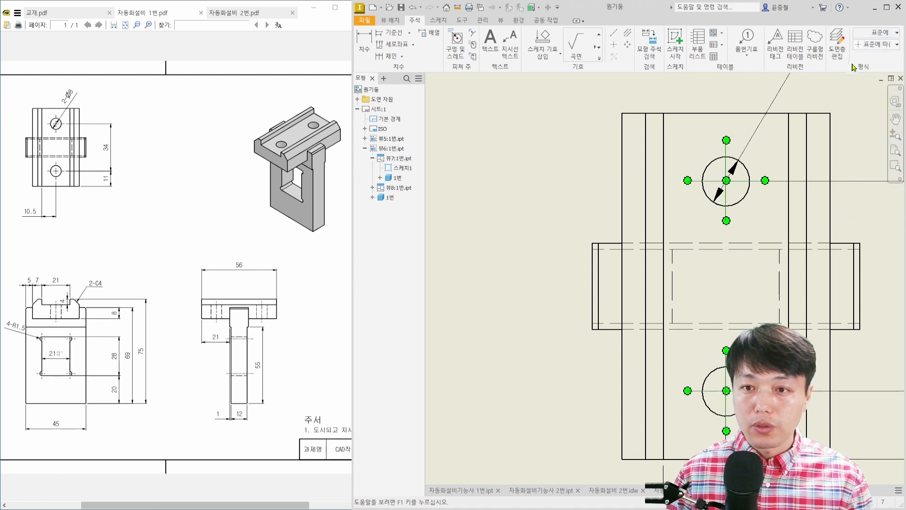
left_click(767, 216)
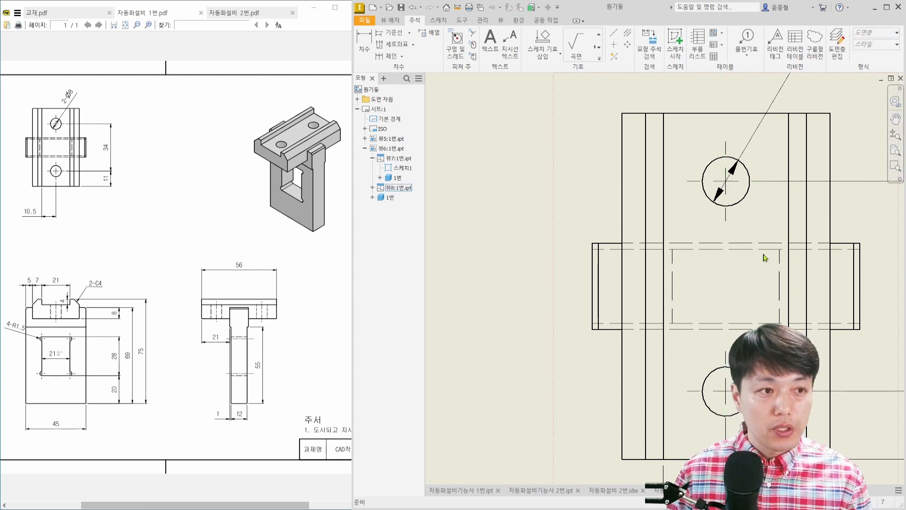
- Move the side view horizontally farther away from the front view
scroll(641, 190, "down", 2)
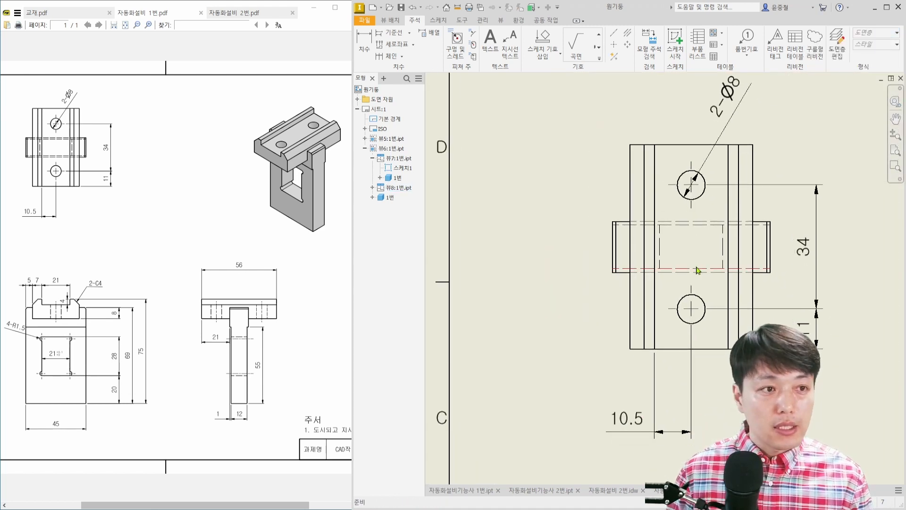
scroll(734, 303, "down", 5)
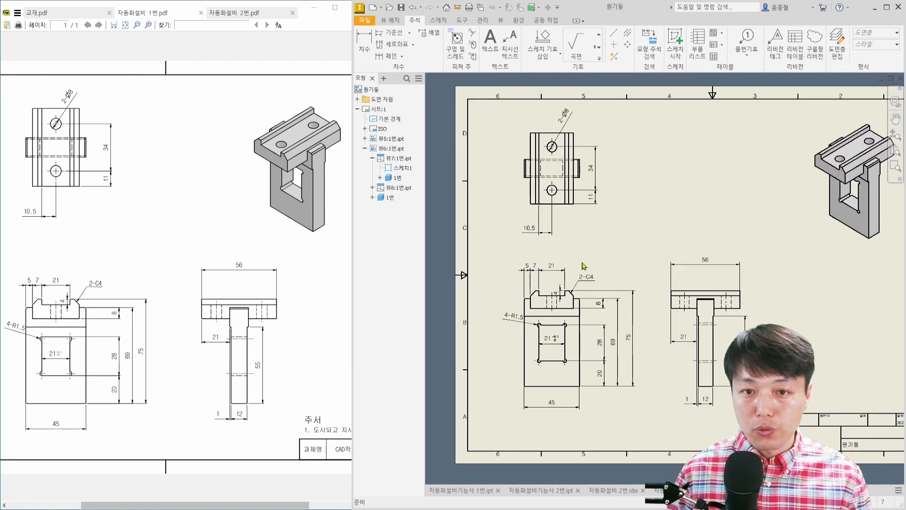
left_click_drag(747, 286, 789, 286)
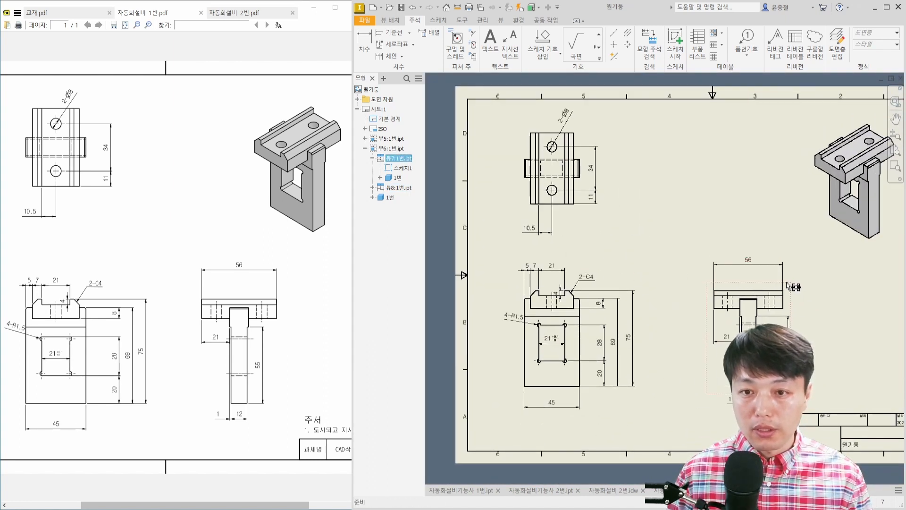
- Switch to the reference PDF, show its whole sheet and examine the corner information table, title block and border center marks
left_click(222, 240)
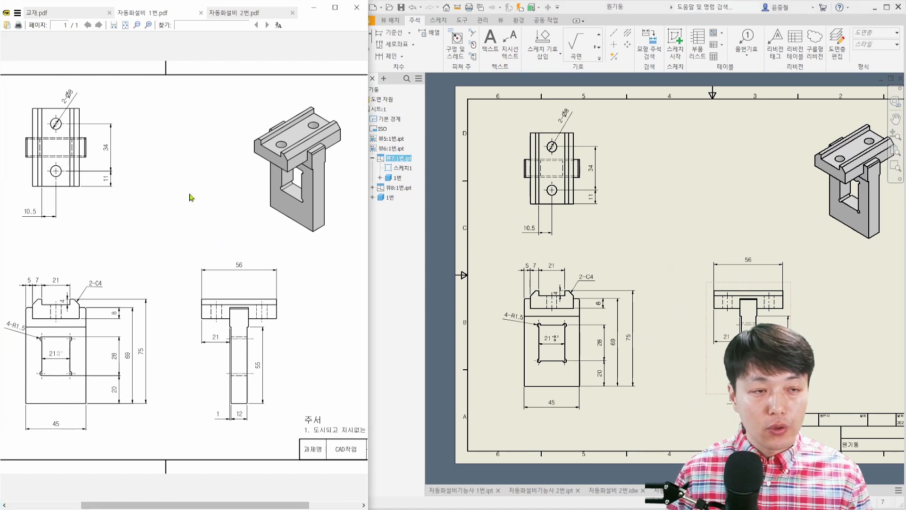
scroll(192, 200, "down", 2, "ctrl")
key("ctrl+2")
left_click_drag(56, 138, 1, 179, "ctrl")
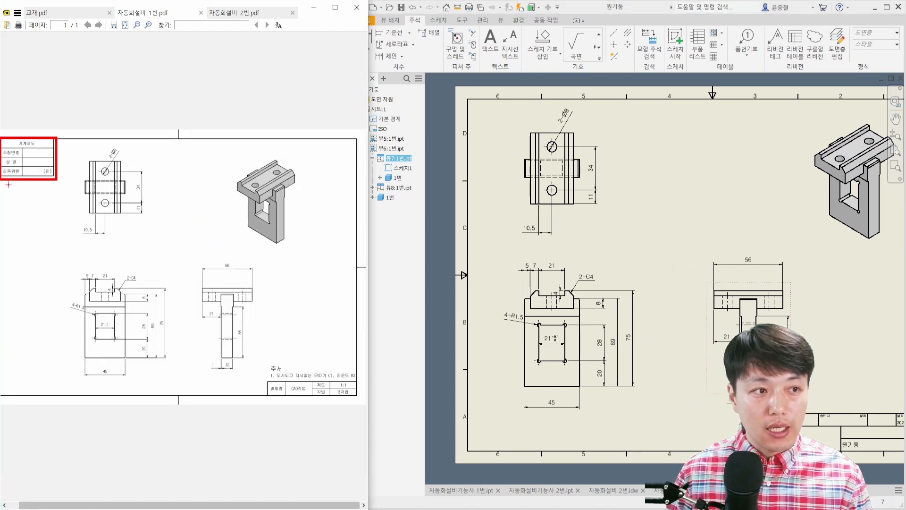
left_click_drag(263, 369, 358, 399)
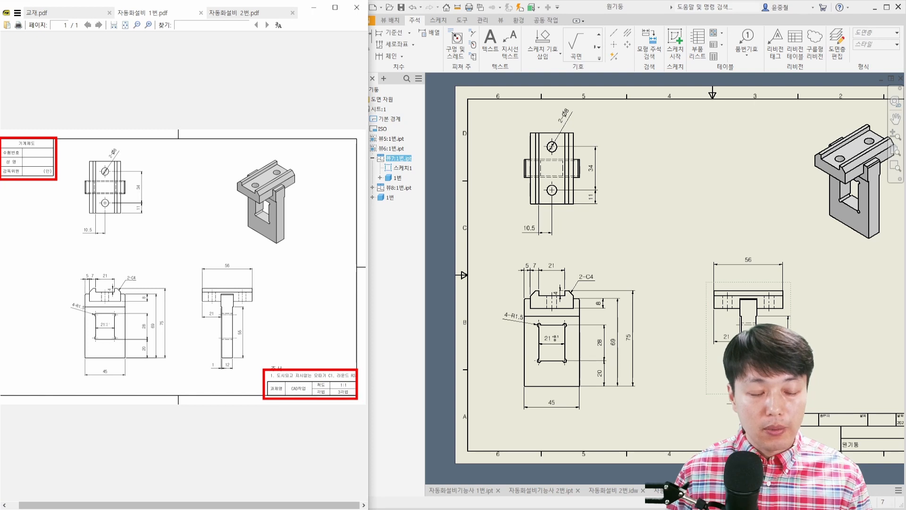
left_click_drag(361, 278, 367, 267)
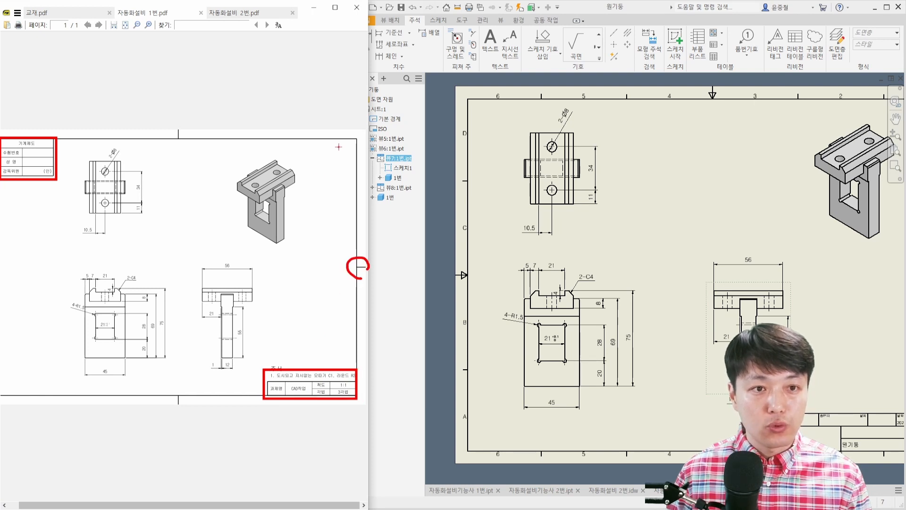
left_click_drag(335, 136, 348, 126)
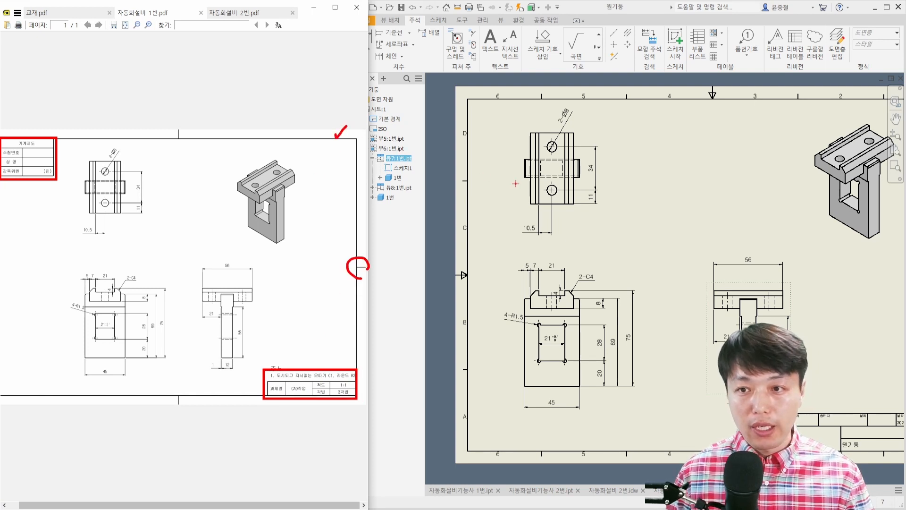